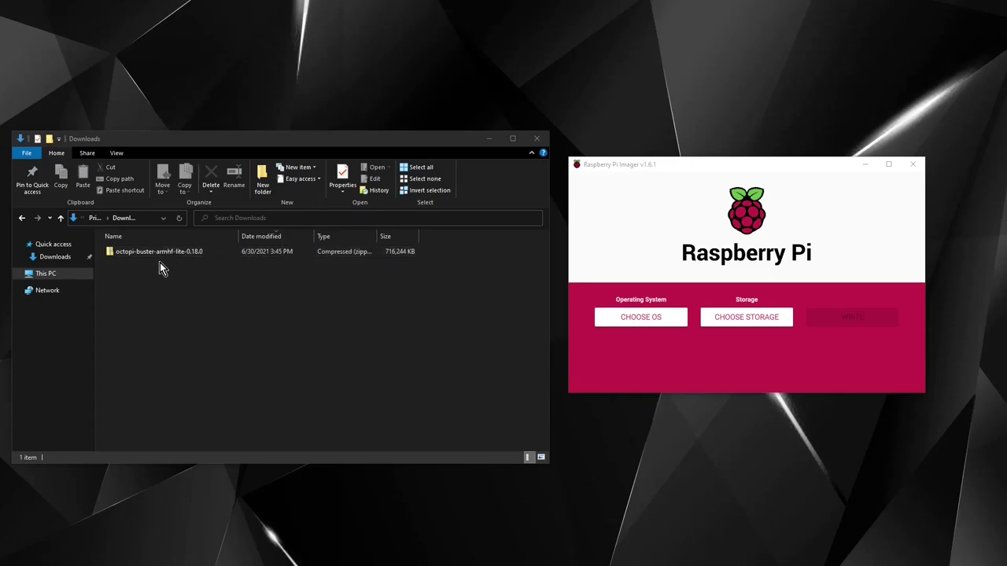
Step: Permanently delete new_firmware.bin from USB Drive (E:) and close the drive's window
{"action": "left_click", "coordinate": [725, 223]}
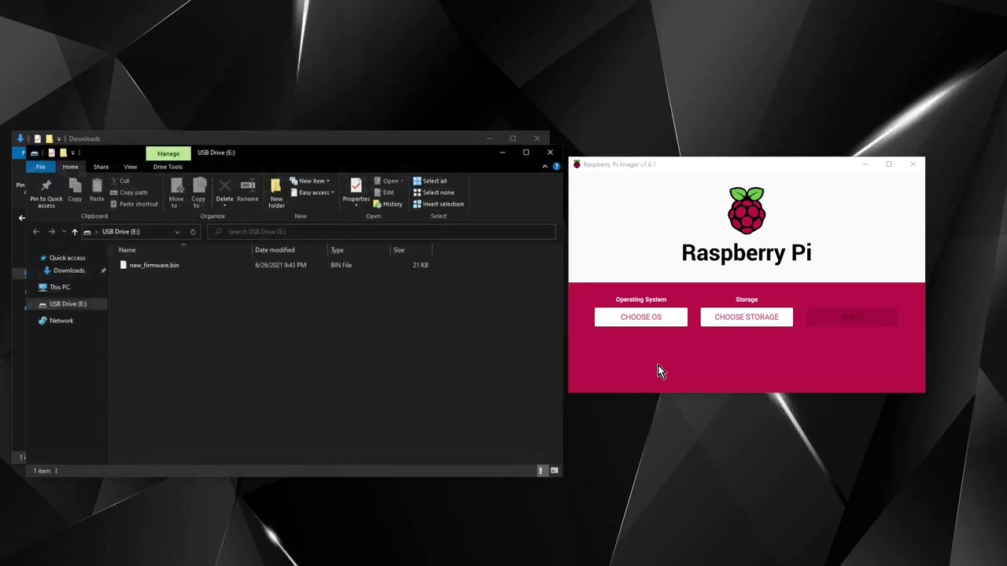
{"action": "left_click", "coordinate": [153, 271]}
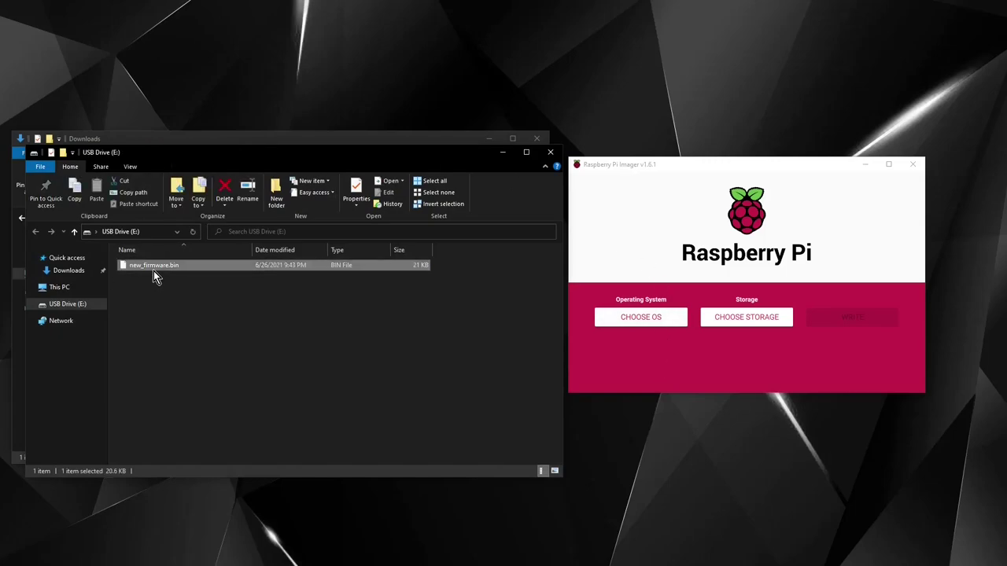
{"action": "key", "text": "Delete"}
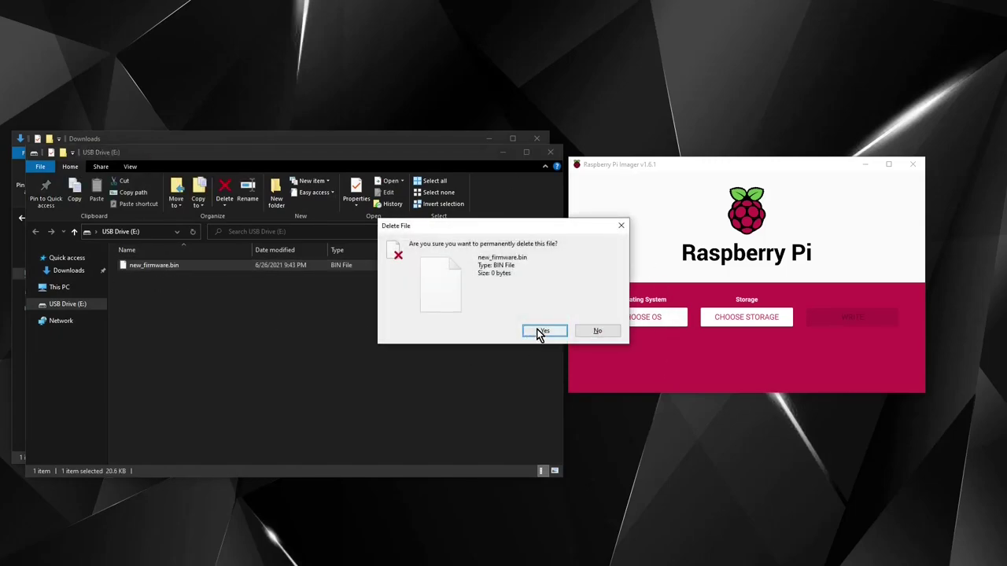
{"action": "left_click", "coordinate": [539, 331]}
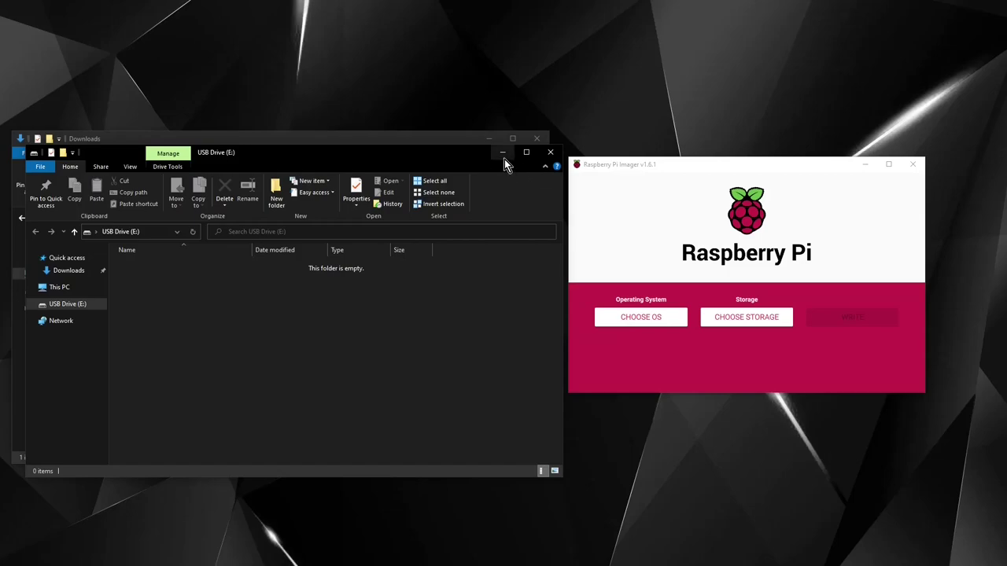
{"action": "left_click", "coordinate": [549, 153]}
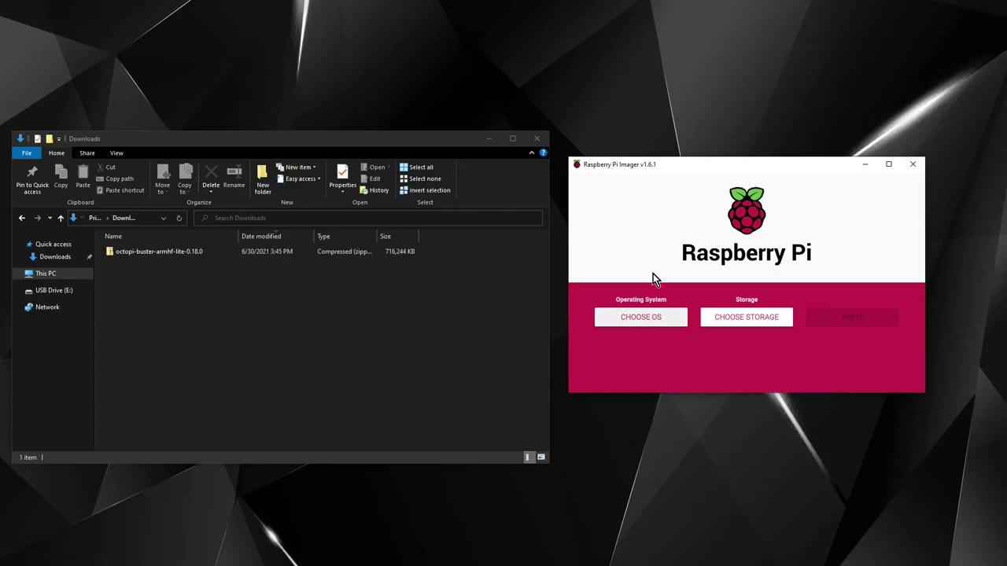
Step: Pick octopi-buster-armhf-lite-0.18.0.zip from G:\Downloads as the custom OS image
{"action": "left_click", "coordinate": [642, 320]}
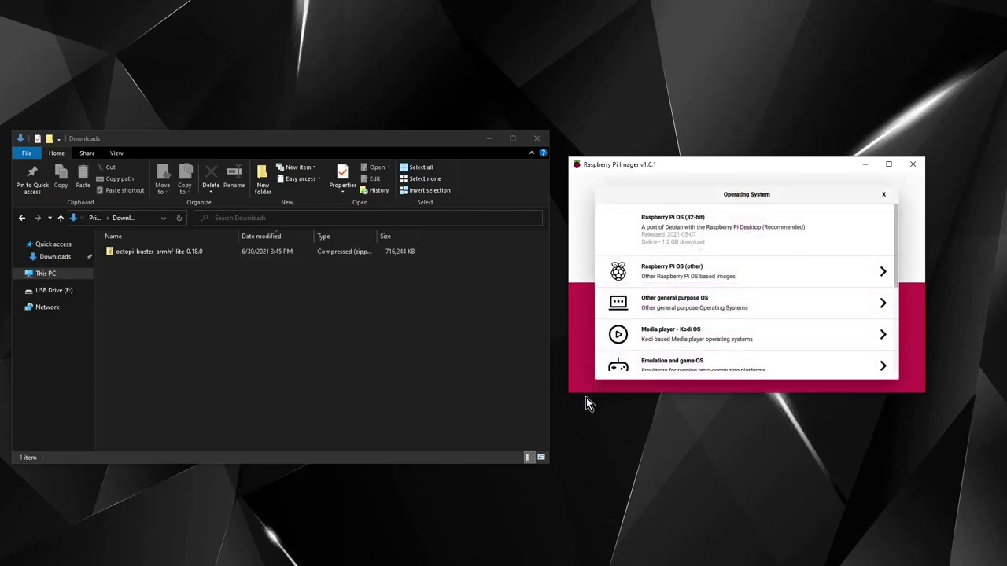
{"action": "scroll", "coordinate": [700, 252], "scroll_direction": "down", "scroll_amount": 3}
{"action": "scroll", "coordinate": [700, 251], "scroll_direction": "down", "scroll_amount": 1}
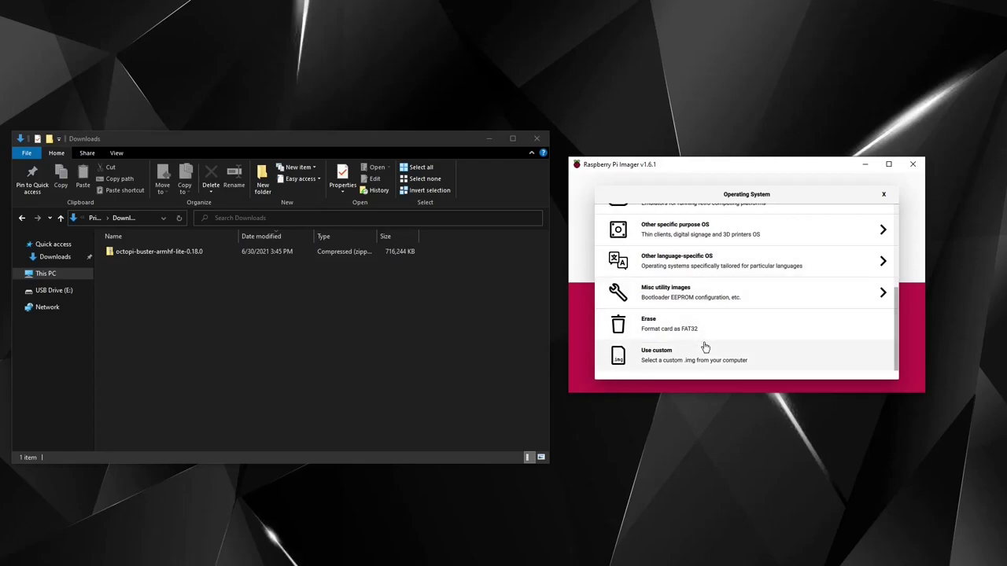
{"action": "left_click", "coordinate": [685, 363]}
{"action": "left_click", "coordinate": [422, 188]}
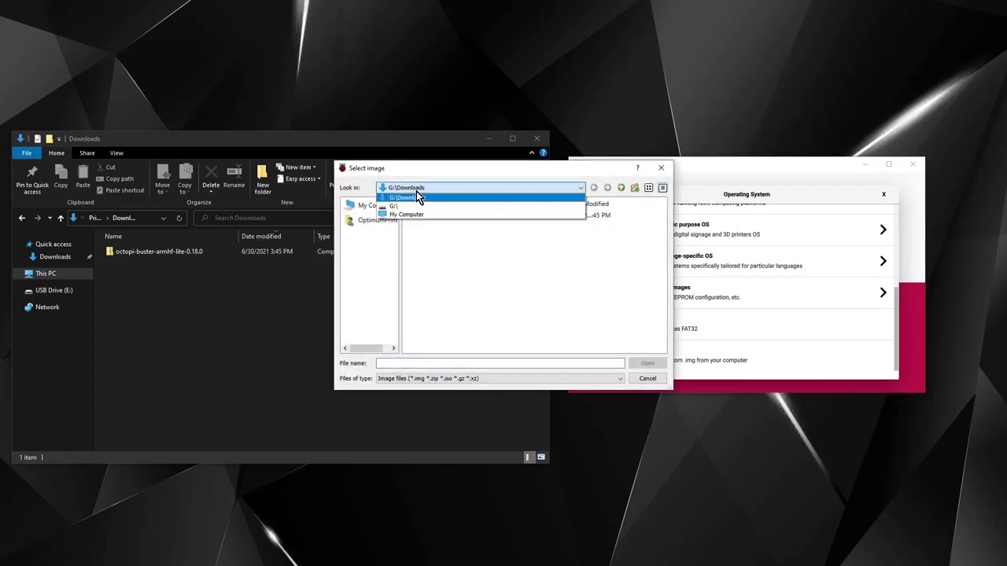
{"action": "left_click", "coordinate": [415, 198]}
{"action": "left_click", "coordinate": [449, 215]}
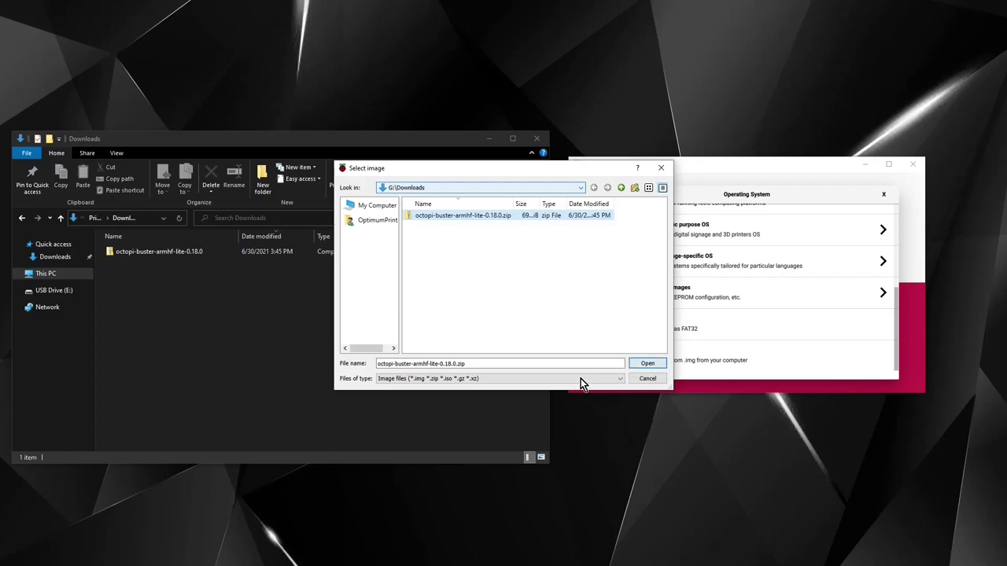
{"action": "left_click", "coordinate": [647, 364]}
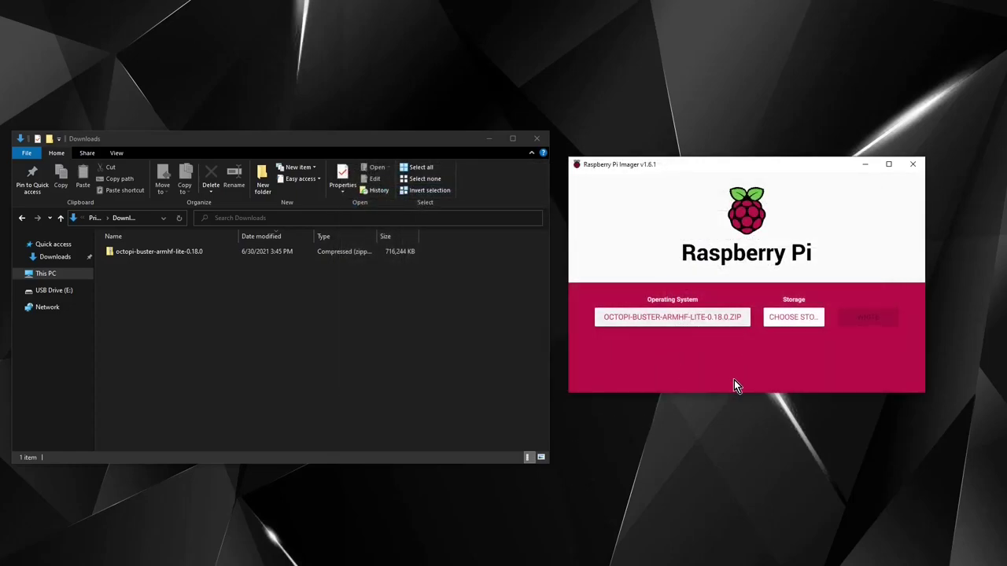
Step: Write the OctoPi image to the SanDisk SDDR-C531 USB Device, confirming the erase
{"action": "left_click", "coordinate": [794, 317]}
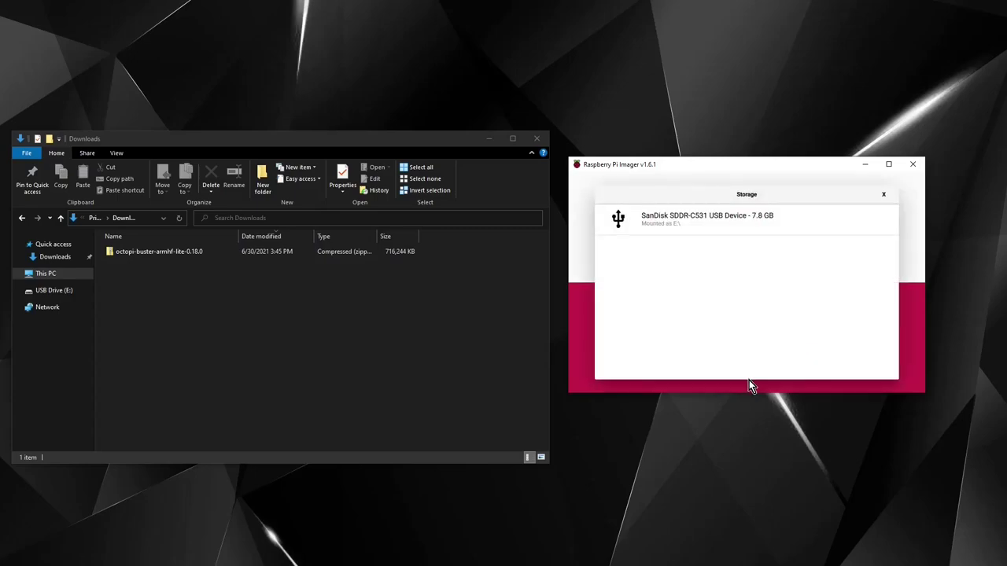
{"action": "left_click", "coordinate": [696, 221]}
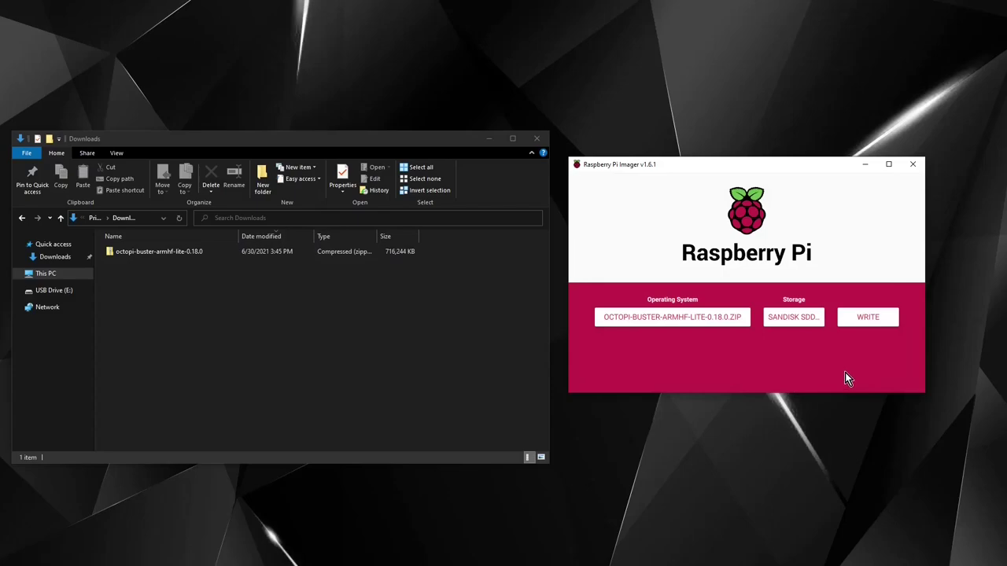
{"action": "left_click", "coordinate": [868, 317]}
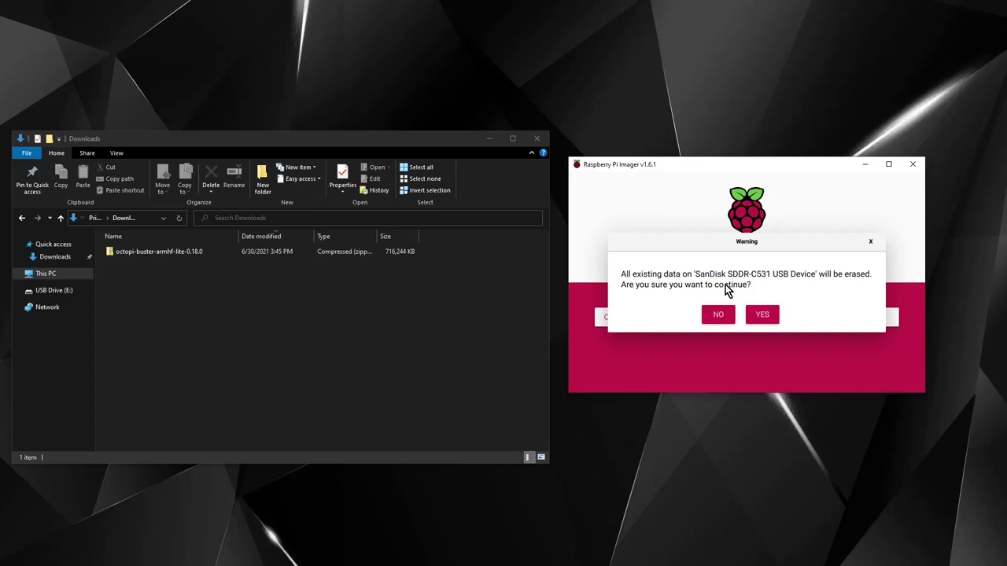
{"action": "left_click", "coordinate": [762, 317]}
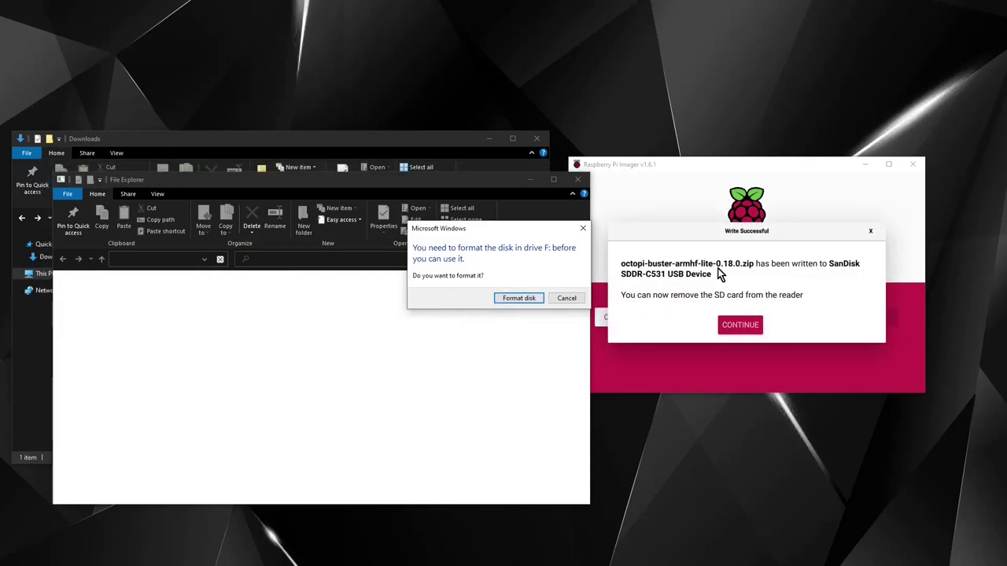
Step: Decline formatting drive F: and dismiss the drive error and write-successful messages
{"action": "left_click", "coordinate": [568, 299]}
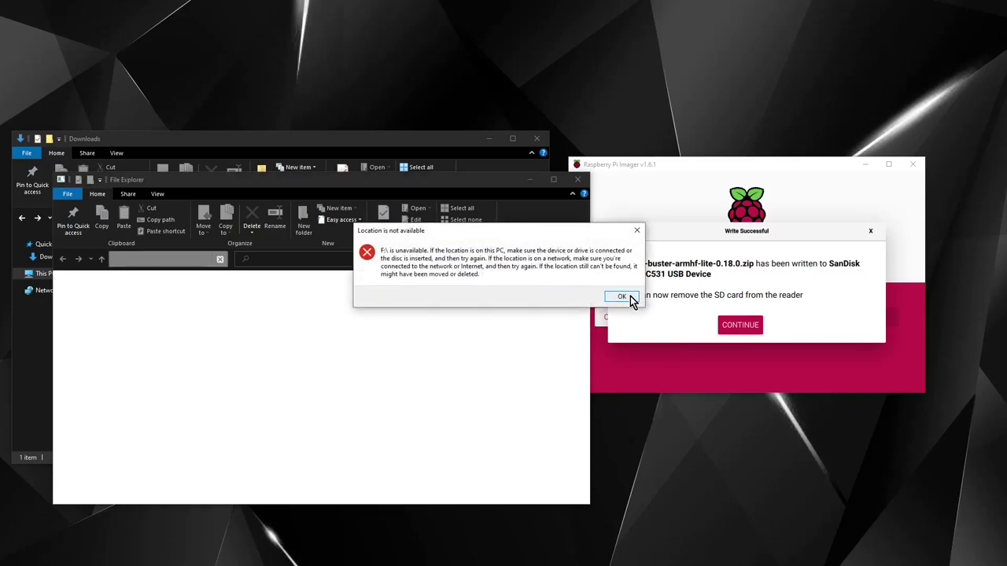
{"action": "left_click", "coordinate": [630, 297]}
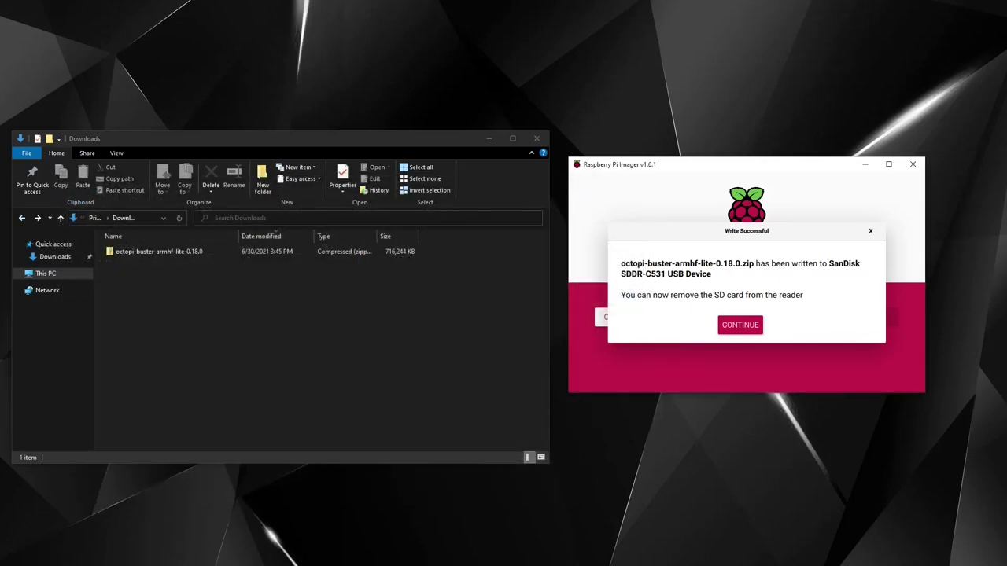
{"action": "left_click", "coordinate": [724, 325]}
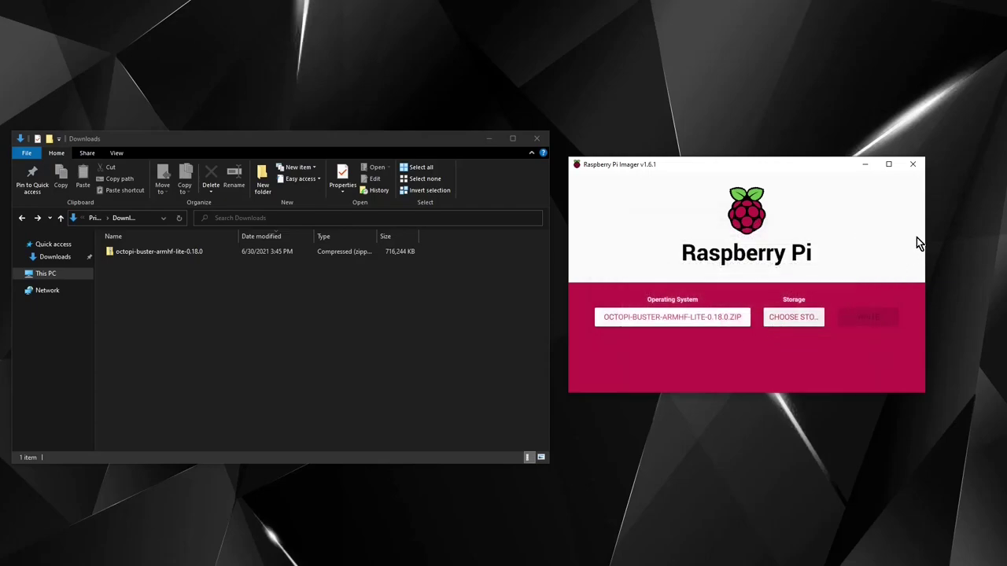
Step: Decline the repeated prompts to format drive F: and dismiss the drive-unavailable error
{"action": "left_click", "coordinate": [912, 163]}
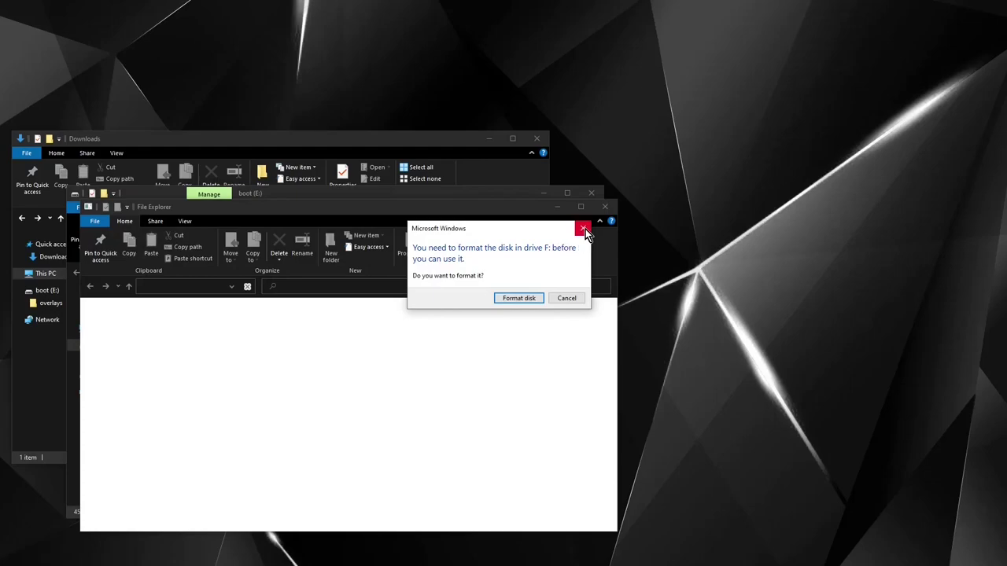
{"action": "left_click", "coordinate": [585, 229]}
{"action": "left_click", "coordinate": [637, 224]}
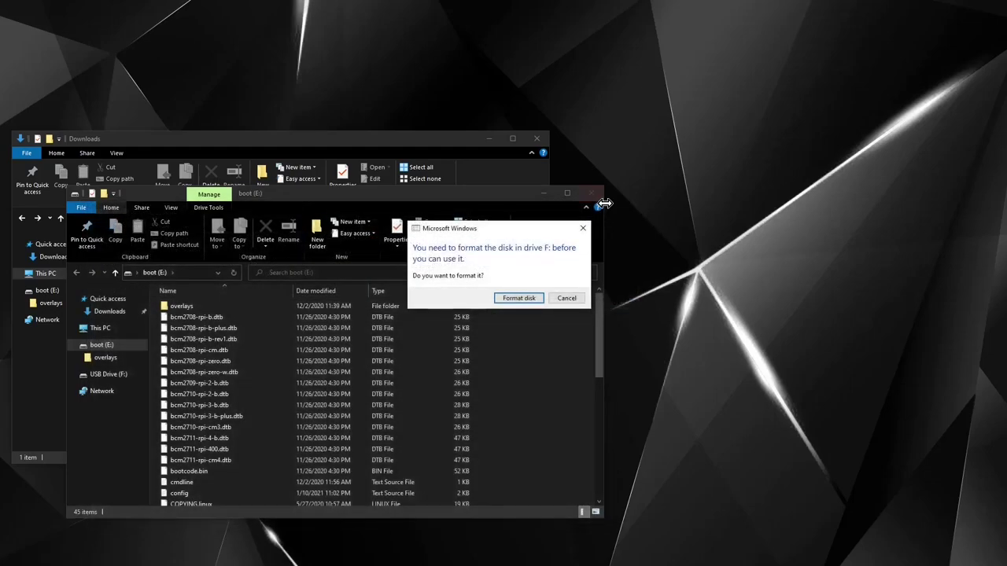
{"action": "left_click", "coordinate": [566, 298]}
Step: Open octopi-wpa-supplicant from the boot (E:) drive with Visual Studio Code
{"action": "scroll", "coordinate": [409, 321], "scroll_direction": "down", "scroll_amount": 2}
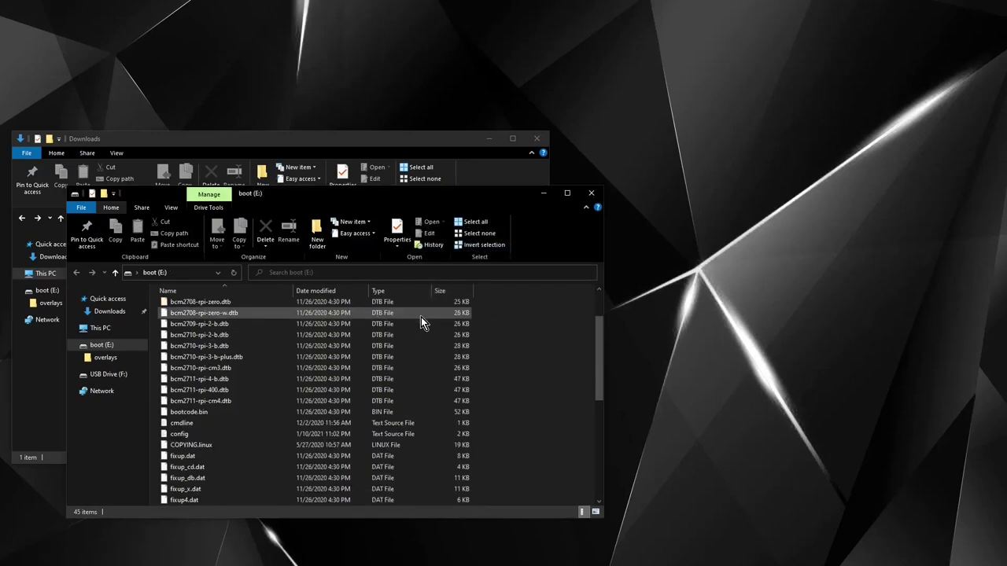
{"action": "scroll", "coordinate": [420, 317], "scroll_direction": "down", "scroll_amount": 4}
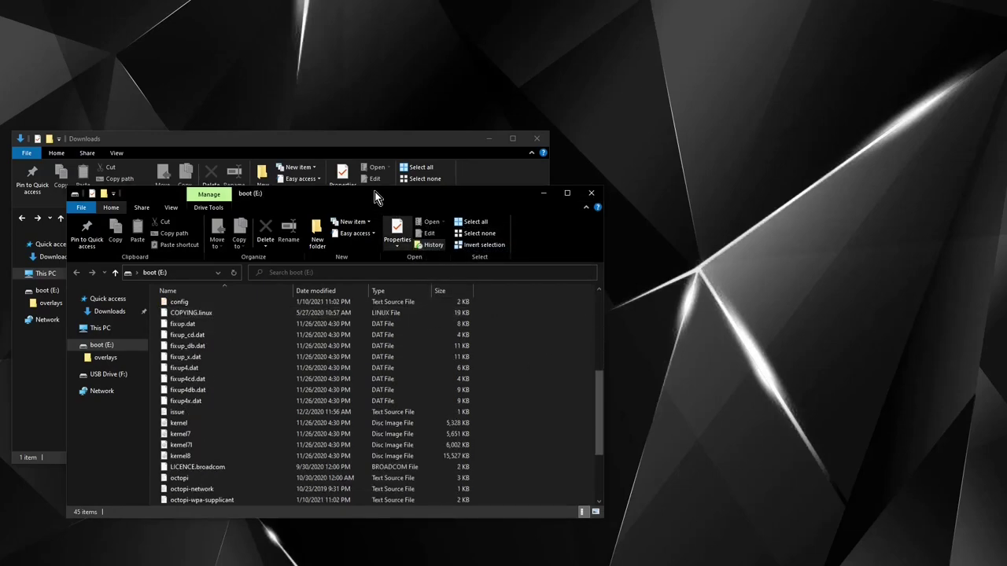
{"action": "scroll", "coordinate": [260, 401], "scroll_direction": "down", "scroll_amount": 3}
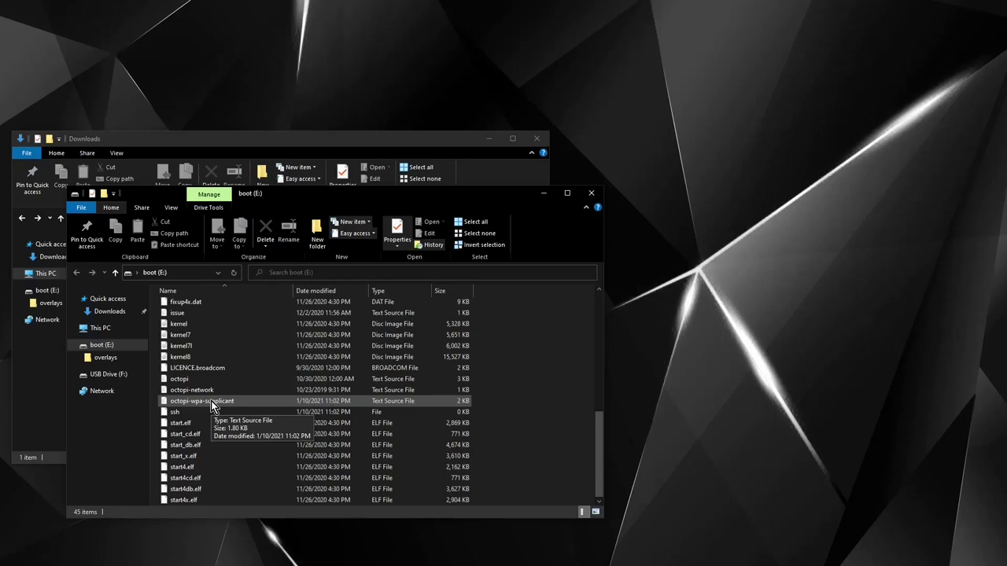
{"action": "right_click", "coordinate": [211, 401]}
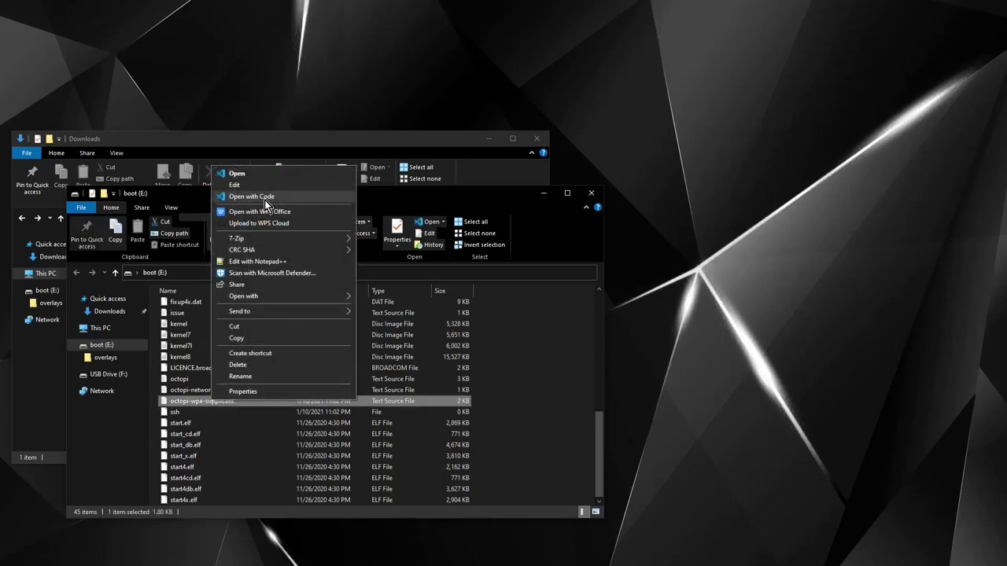
{"action": "left_click", "coordinate": [265, 201]}
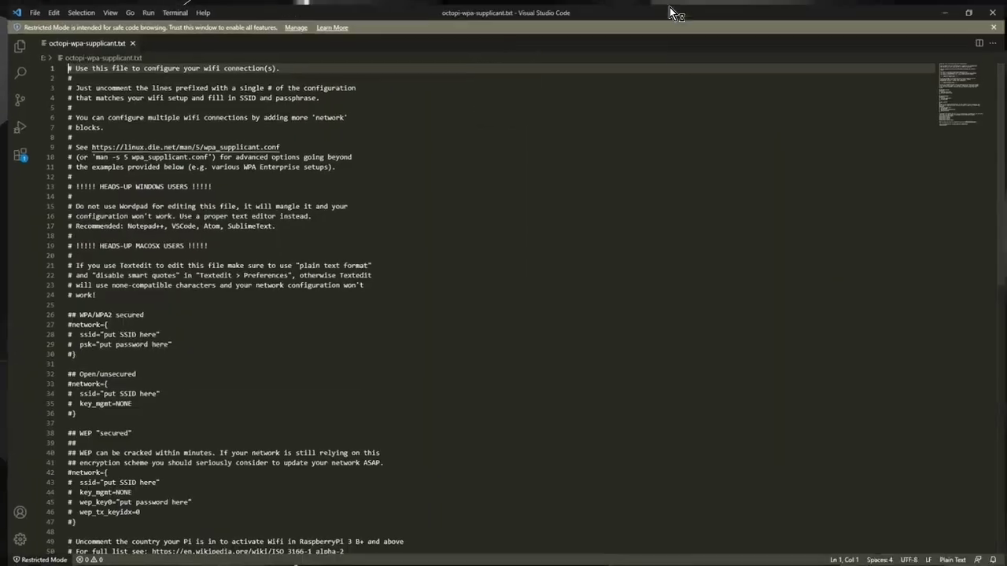
Step: Scroll to the WPA/WPA2 secured network block on lines 26–30
{"action": "scroll", "coordinate": [380, 264], "scroll_direction": "down", "scroll_amount": 2}
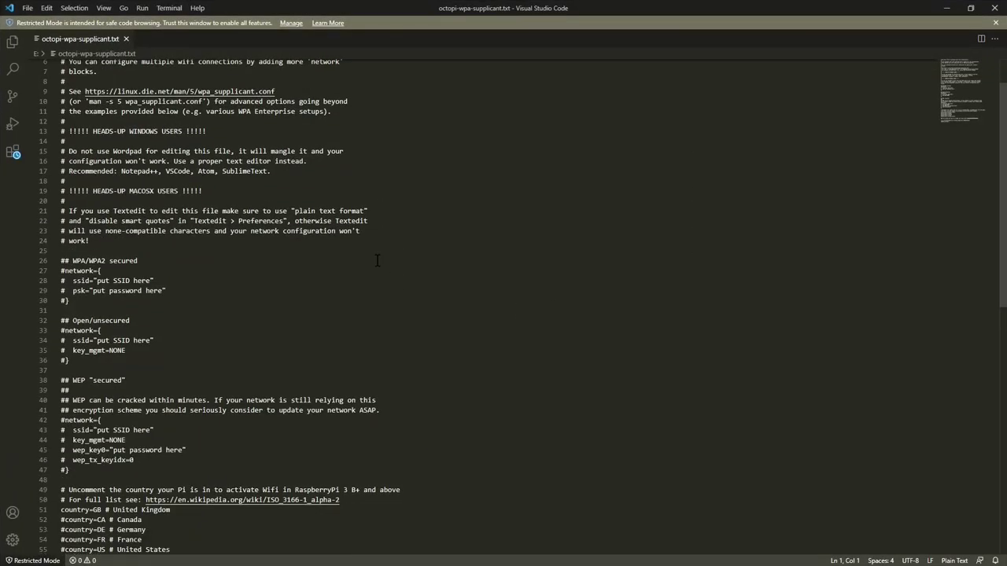
{"action": "scroll", "coordinate": [207, 288], "scroll_direction": "down", "scroll_amount": 1}
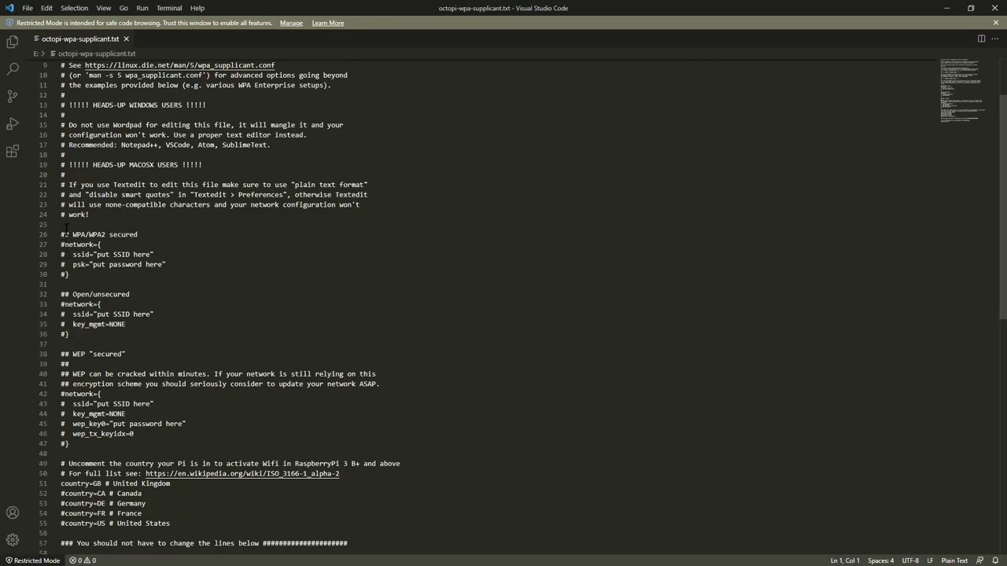
{"action": "left_click_drag", "start_coordinate": [132, 282], "coordinate": [46, 237]}
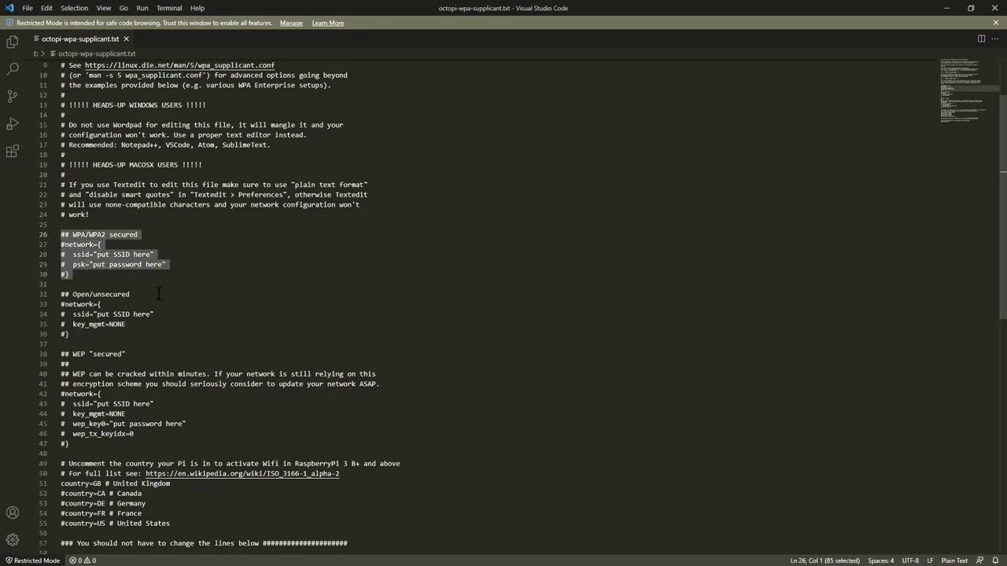
{"action": "left_click", "coordinate": [227, 277]}
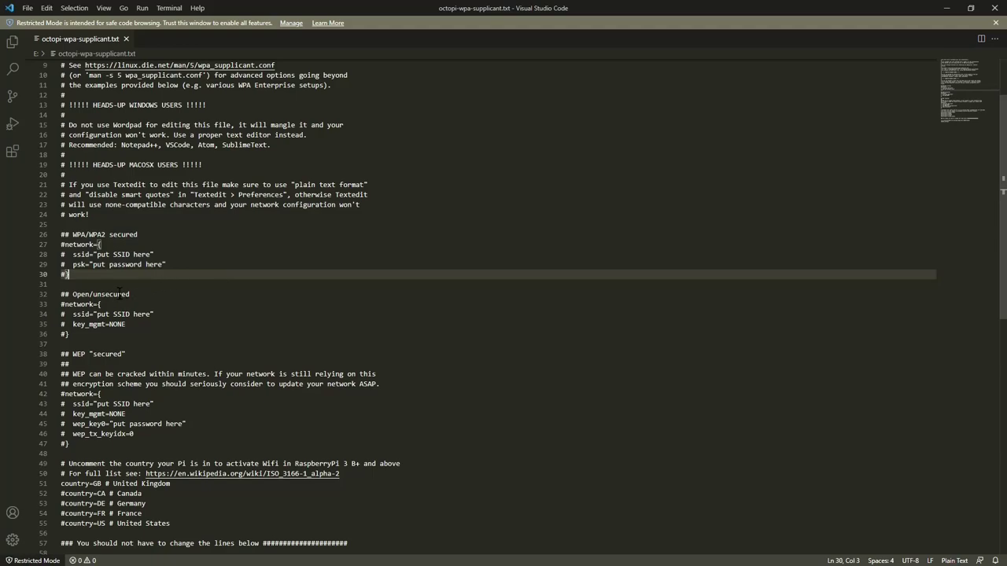
Step: Remove the # from the network=, ssid, psk and closing-brace lines
{"action": "left_click", "coordinate": [66, 245]}
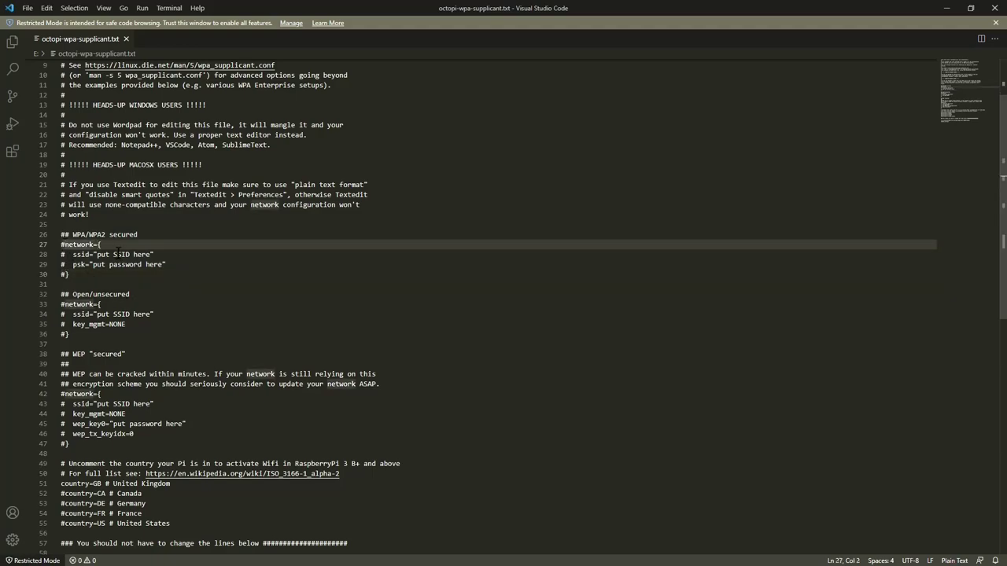
{"action": "key", "text": "BackSpace"}
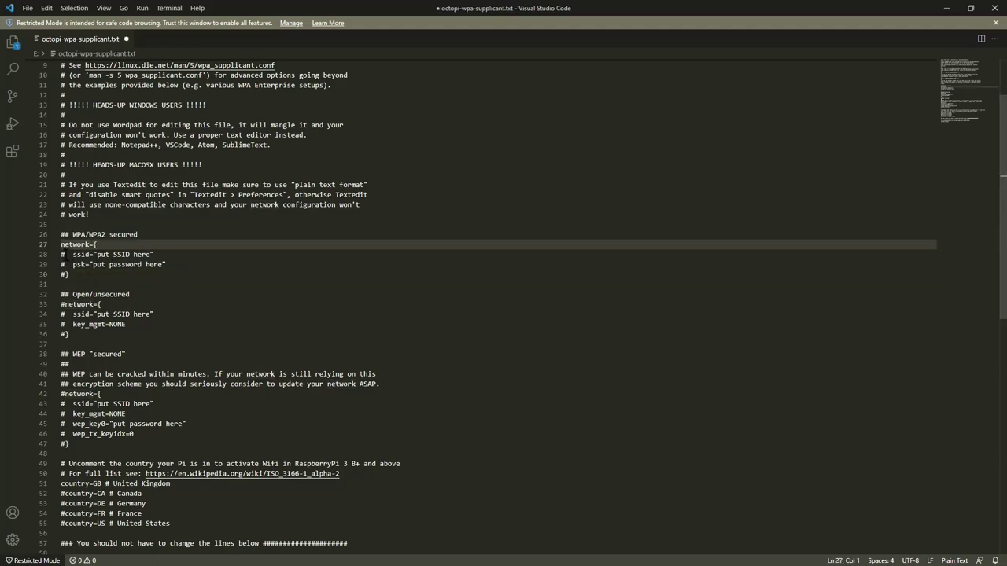
{"action": "key", "text": "Down"}
{"action": "key", "text": "Delete"}
{"action": "key", "text": "Down"}
{"action": "key", "text": "Delete"}
{"action": "key", "text": "Down"}
{"action": "key", "text": "Delete"}
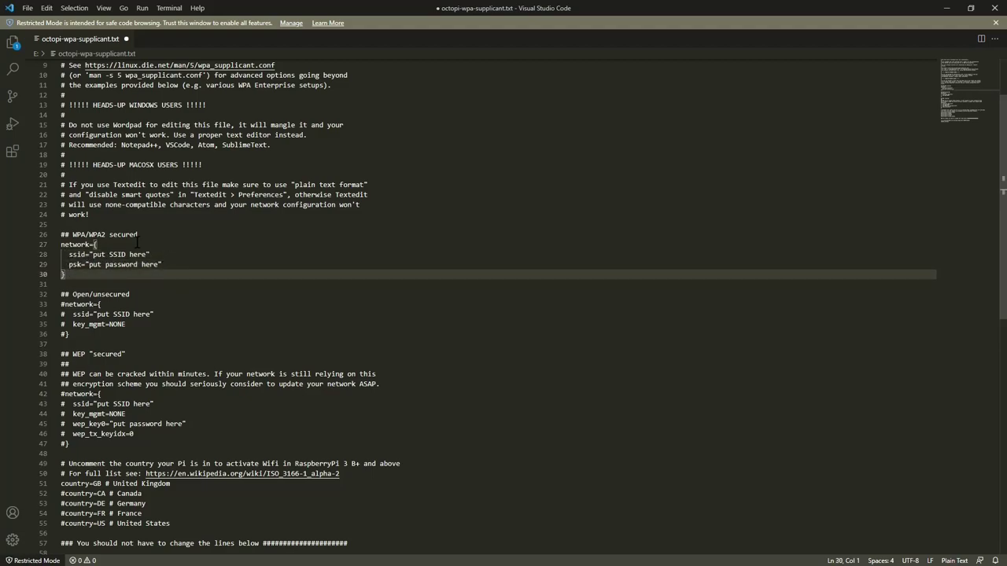
{"action": "left_click", "coordinate": [145, 255]}
Step: Set the ssid to ExampleSS and enter the Wi-Fi password as the psk value
{"action": "key", "text": "BackSpace"}
{"action": "key", "text": "BackSpace"}
{"action": "key", "text": "BackSpace"}
{"action": "key", "text": "BackSpace"}
{"action": "key", "text": "BackSpace"}
{"action": "key", "text": "BackSpace"}
{"action": "key", "text": "BackSpace"}
{"action": "key", "text": "BackSpace"}
{"action": "key", "text": "BackSpace"}
{"action": "key", "text": "BackSpace"}
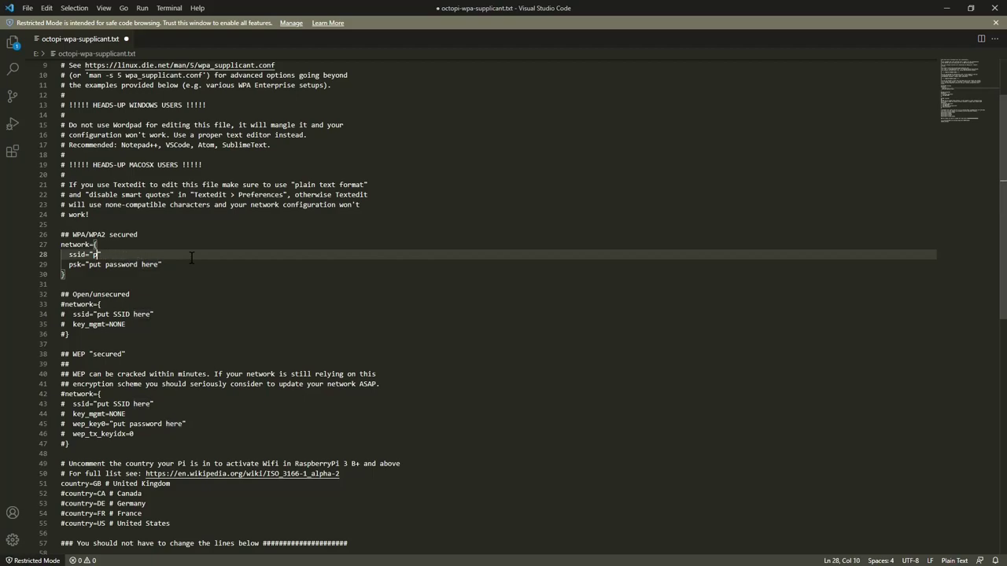
{"action": "type", "text": "E"}
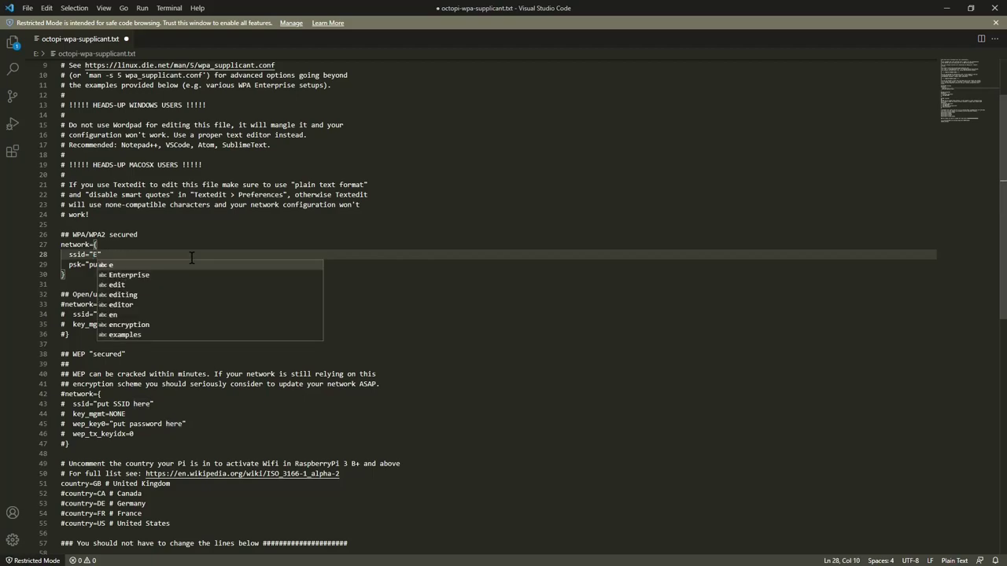
{"action": "type", "text": "xampleSSID"}
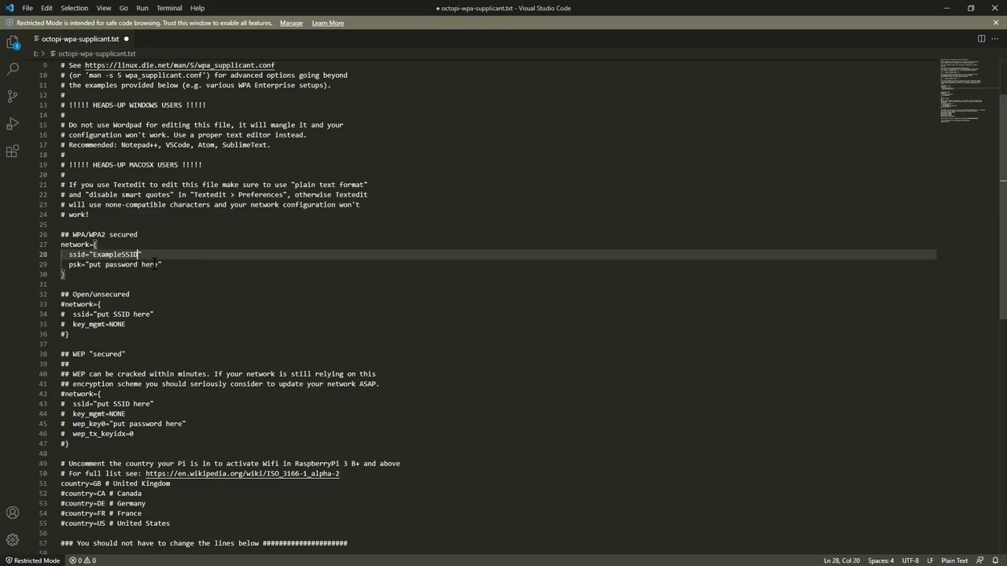
{"action": "left_click", "coordinate": [159, 264]}
{"action": "key", "text": "BackSpace"}
{"action": "key", "text": "BackSpace"}
{"action": "key", "text": "BackSpace"}
{"action": "key", "text": "BackSpace"}
{"action": "key", "text": "BackSpace"}
{"action": "key", "text": "BackSpace"}
{"action": "key", "text": "BackSpace"}
{"action": "key", "text": "BackSpace"}
{"action": "key", "text": "BackSpace"}
{"action": "key", "text": "BackSpace"}
{"action": "key", "text": "BackSpace"}
{"action": "type", "text": "PASSWO"}
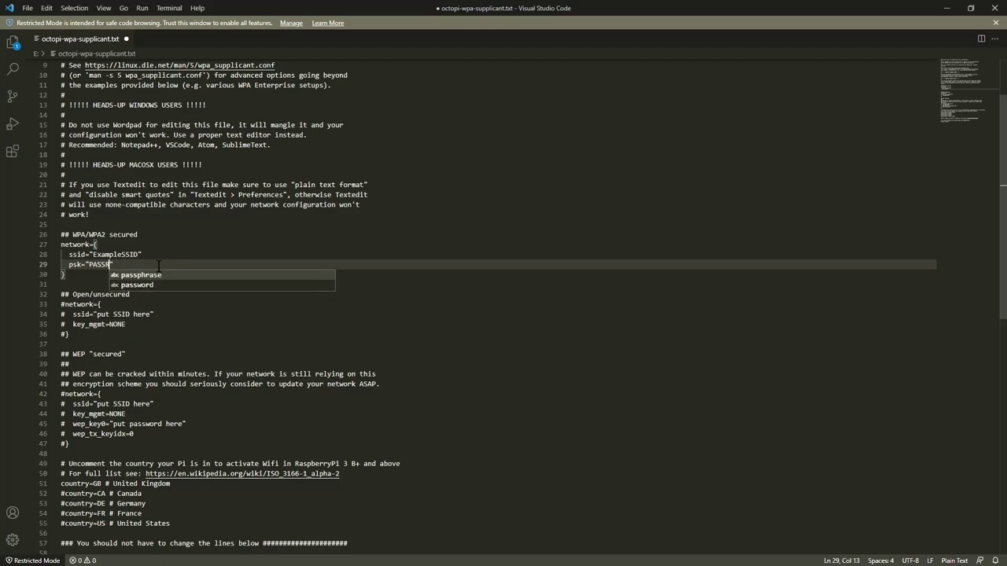
{"action": "type", "text": "RD"}
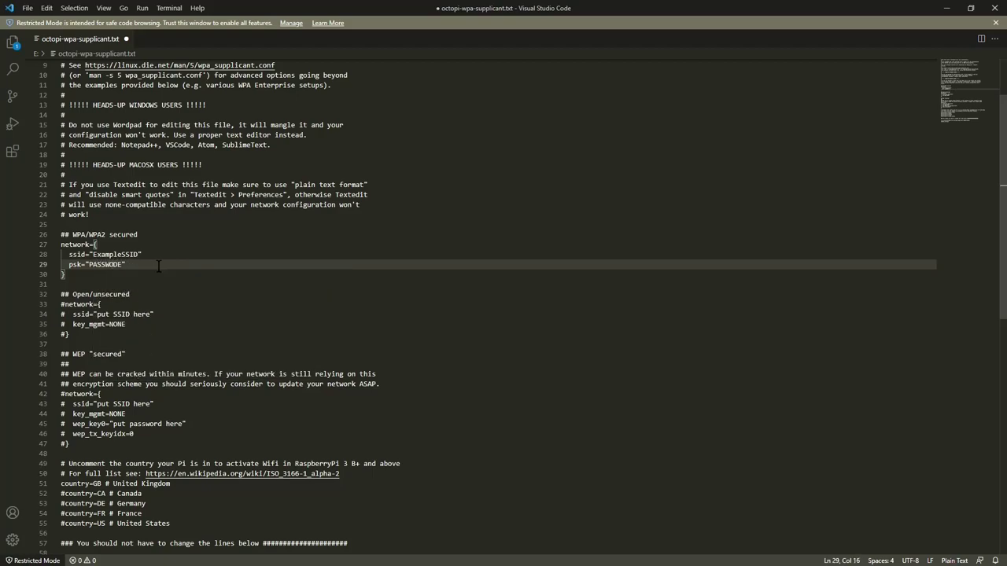
{"action": "key", "text": "BackSpace"}
{"action": "key", "text": "BackSpace"}
{"action": "type", "text": "RD"}
{"action": "type", "text": "P"}
{"action": "type", "text": "XAMPLE"}
Step: Add a scan_ssid=1 line inside the network block
{"action": "left_click_drag", "start_coordinate": [92, 255], "coordinate": [148, 256]}
{"action": "left_click", "coordinate": [145, 264]}
{"action": "key", "text": "Return"}
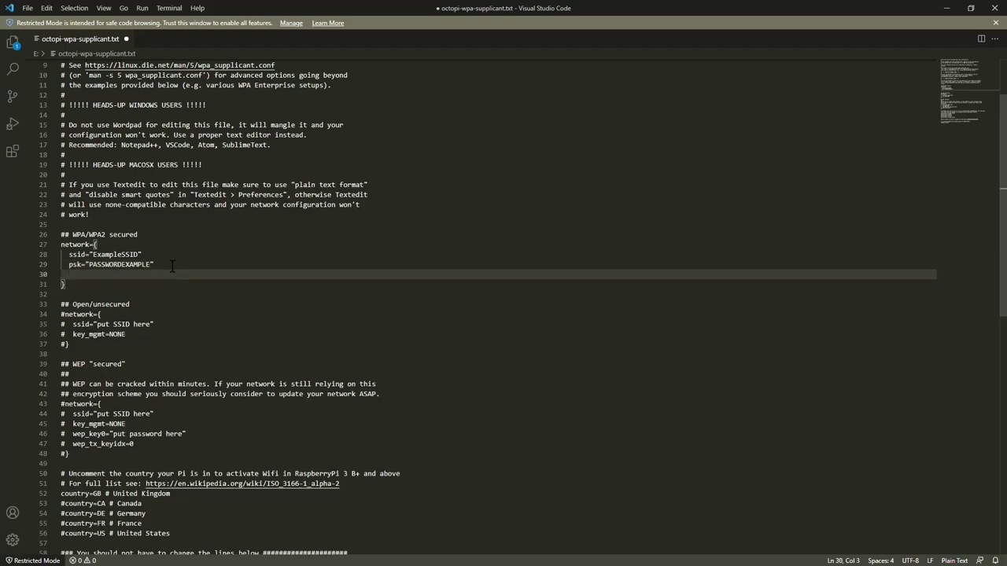
{"action": "type", "text": "s"}
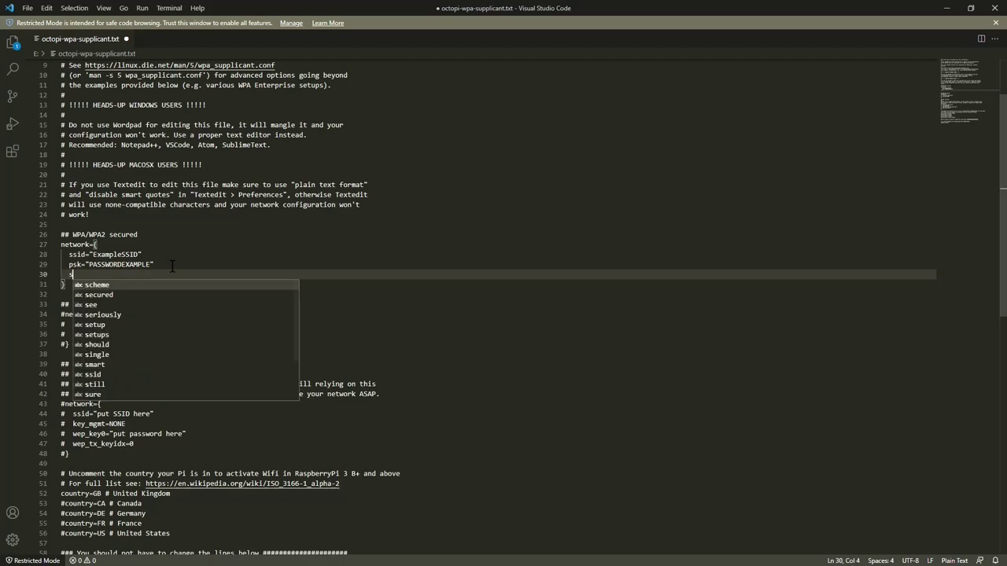
{"action": "type", "text": "can_ssid=1"}
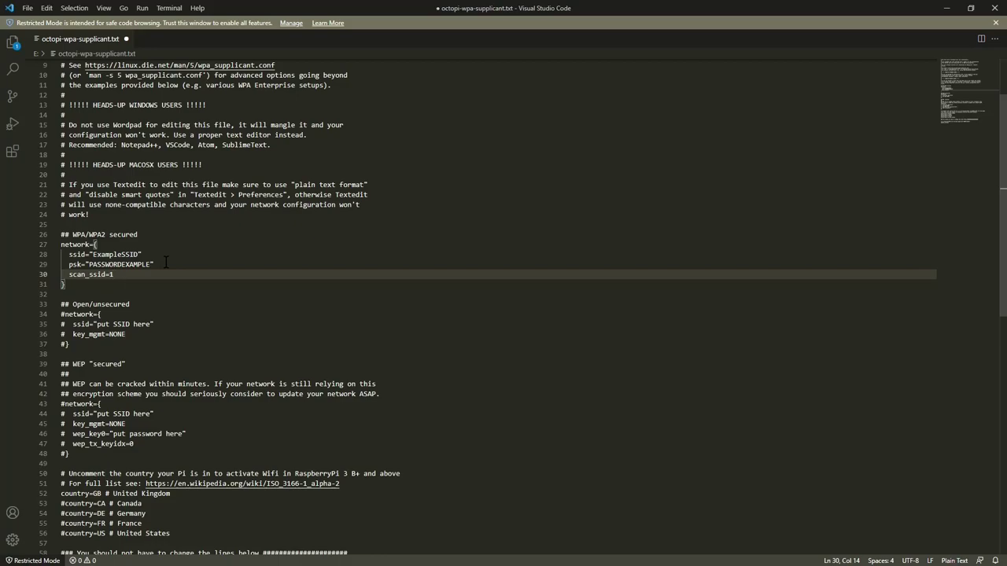
Step: Comment out country=GB, uncomment country=US, and save the file
{"action": "scroll", "coordinate": [166, 261], "scroll_direction": "down", "scroll_amount": 6}
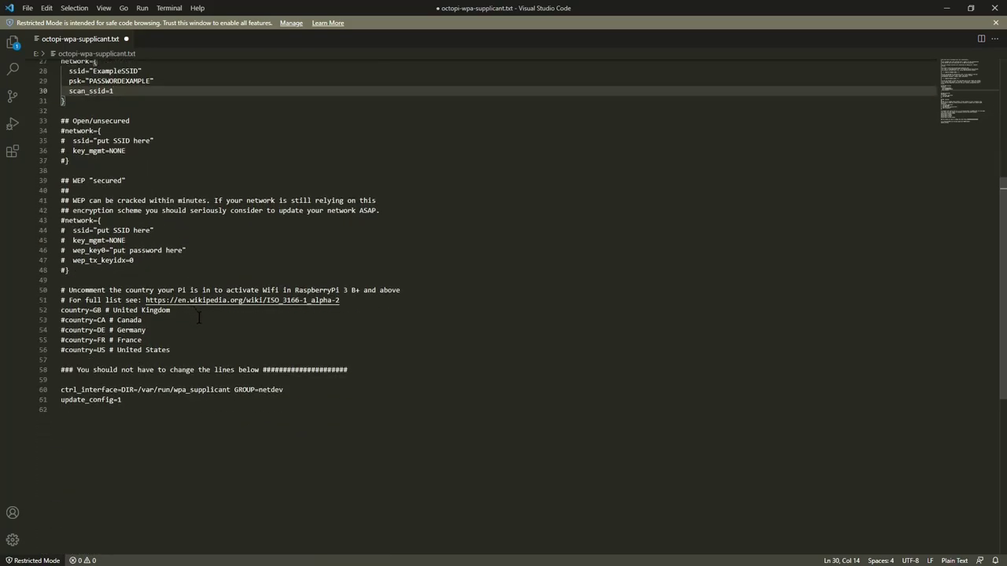
{"action": "scroll", "coordinate": [198, 316], "scroll_direction": "down", "scroll_amount": 1}
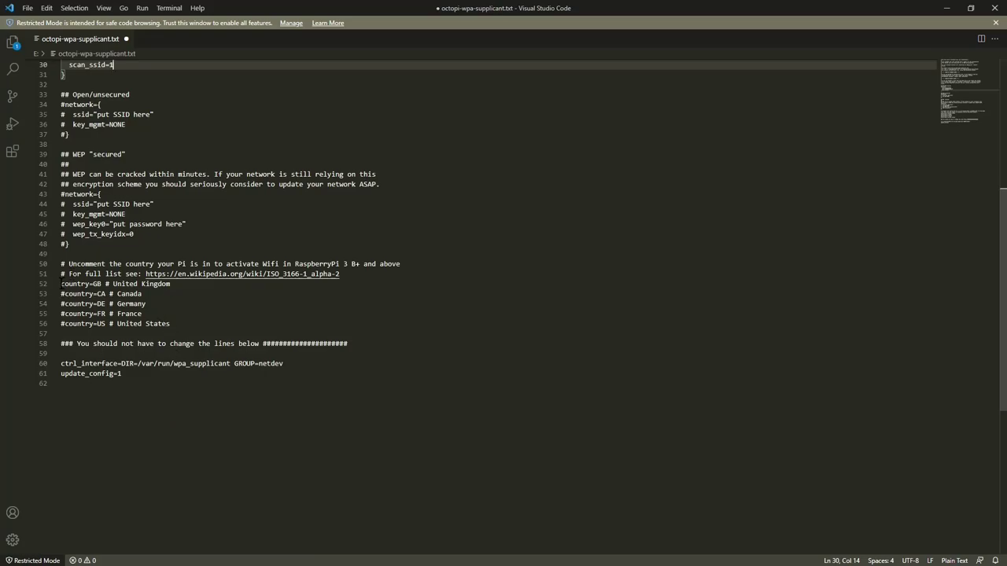
{"action": "left_click", "coordinate": [62, 284]}
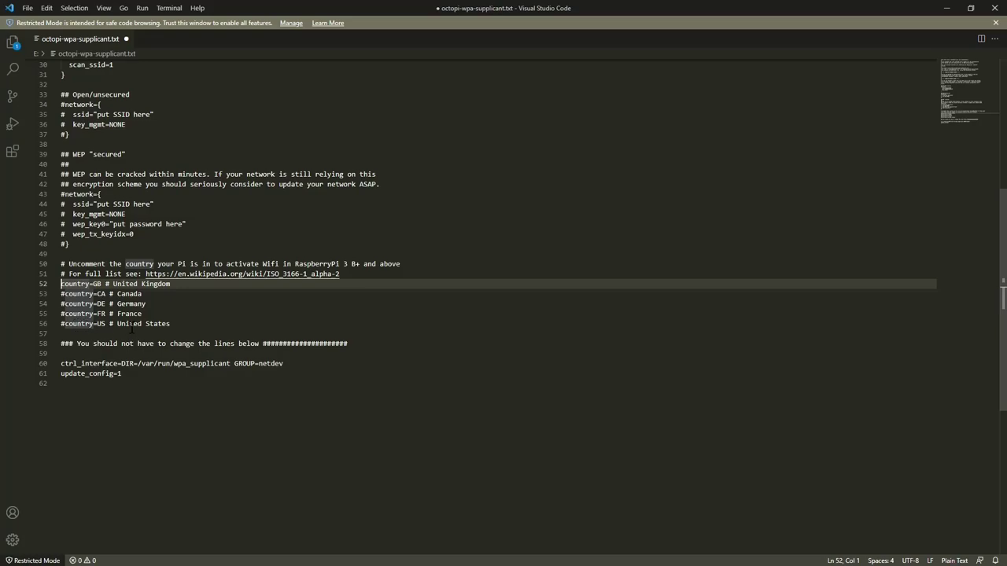
{"action": "type", "text": "#"}
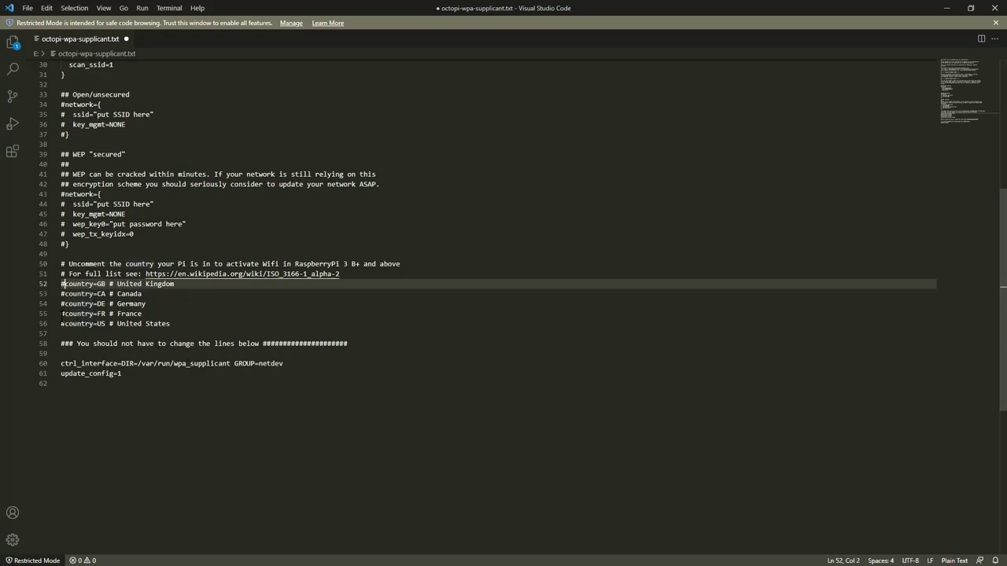
{"action": "left_click", "coordinate": [66, 323]}
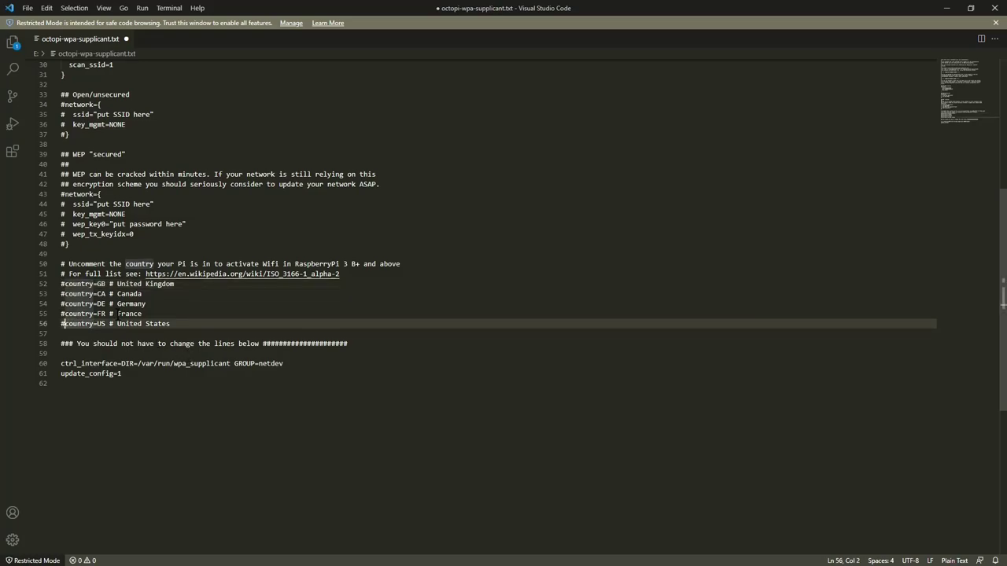
{"action": "key", "text": "BackSpace"}
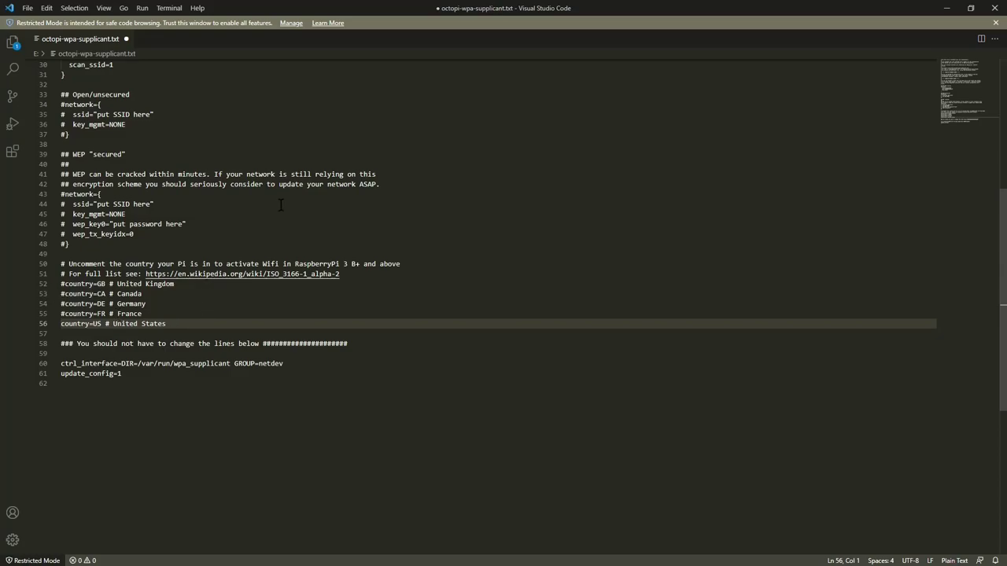
{"action": "key", "text": "ctrl+s"}
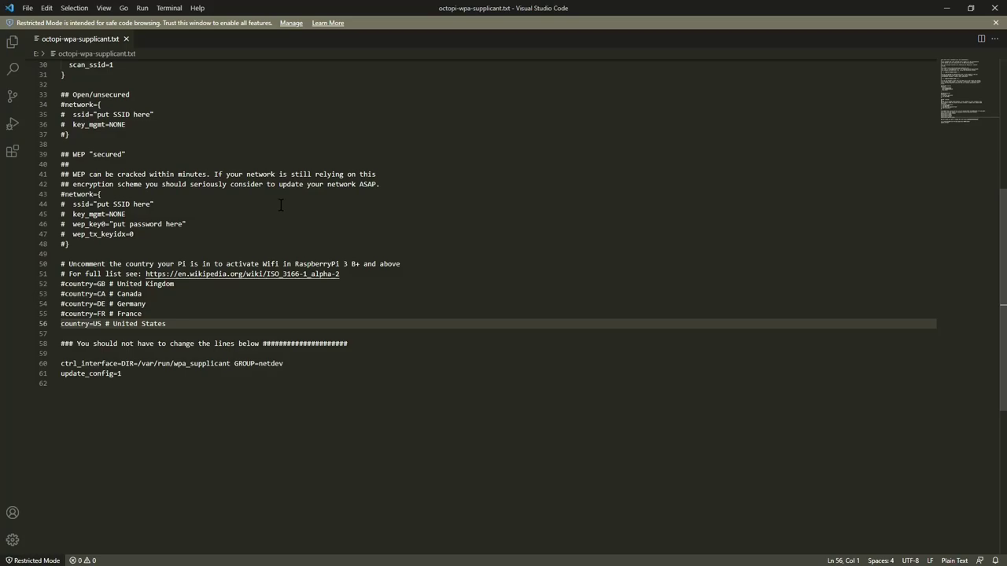
Step: Close the editor and open octopi.txt from the boot drive in Visual Studio Code
{"action": "left_click", "coordinate": [995, 8]}
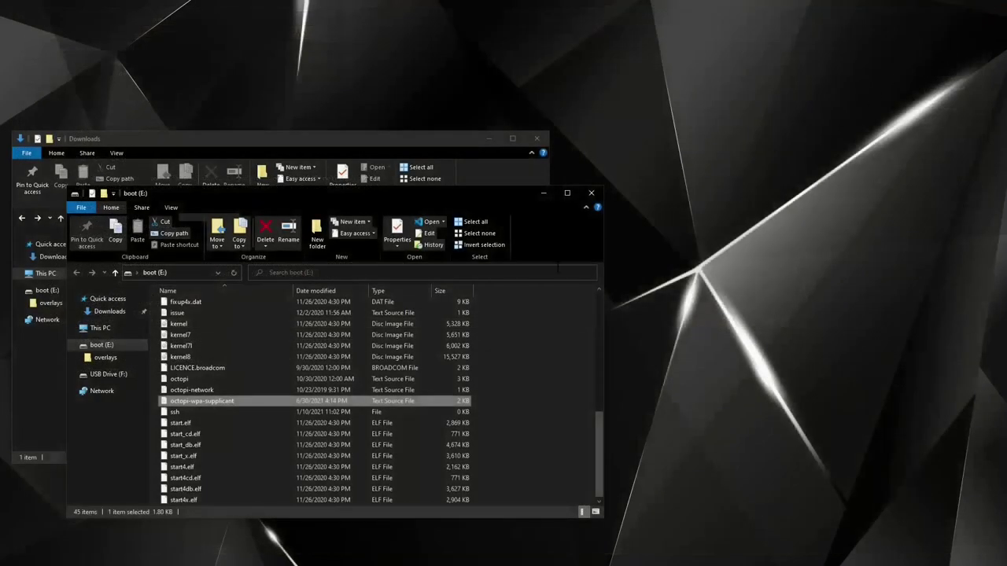
{"action": "right_click", "coordinate": [183, 381]}
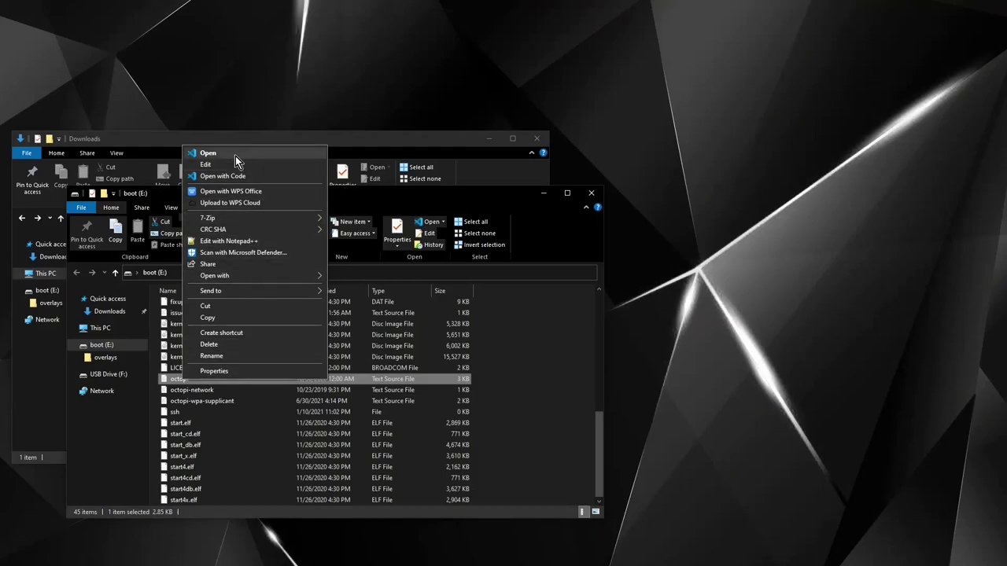
{"action": "left_click", "coordinate": [227, 175]}
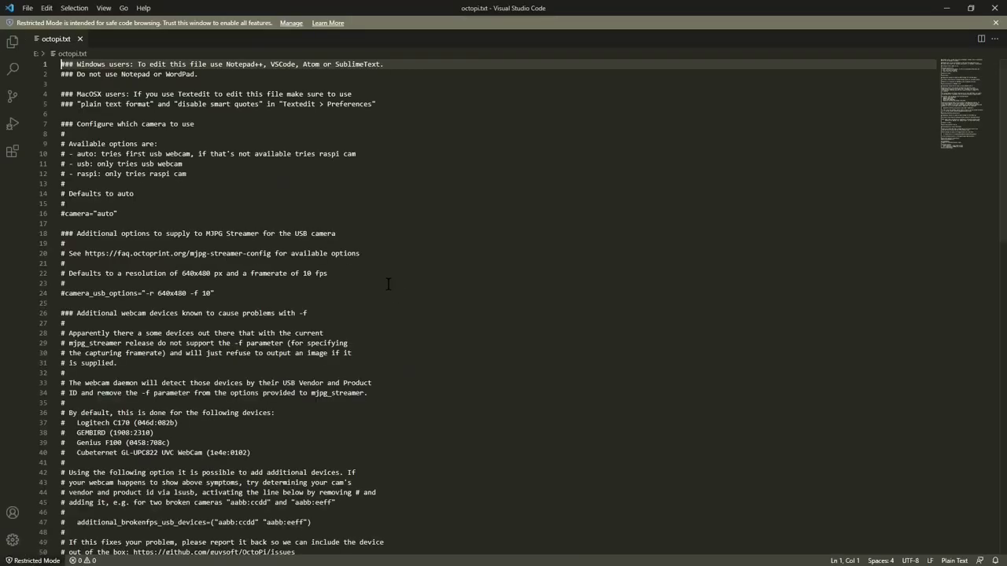
Step: Uncomment the camera="auto" and camera_usb_options lines in octopi.txt
{"action": "scroll", "coordinate": [191, 147], "scroll_direction": "down", "scroll_amount": 2}
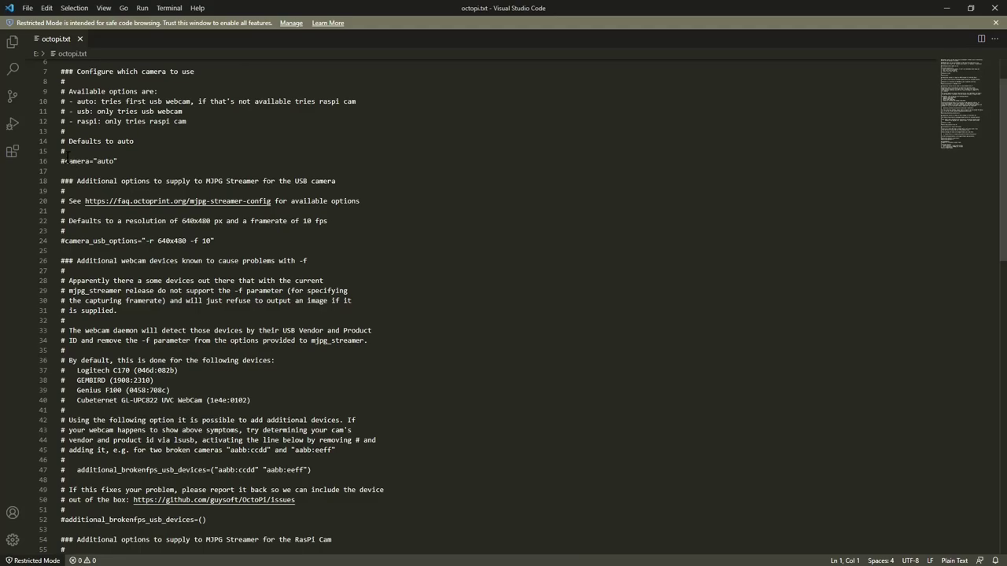
{"action": "left_click", "coordinate": [65, 162]}
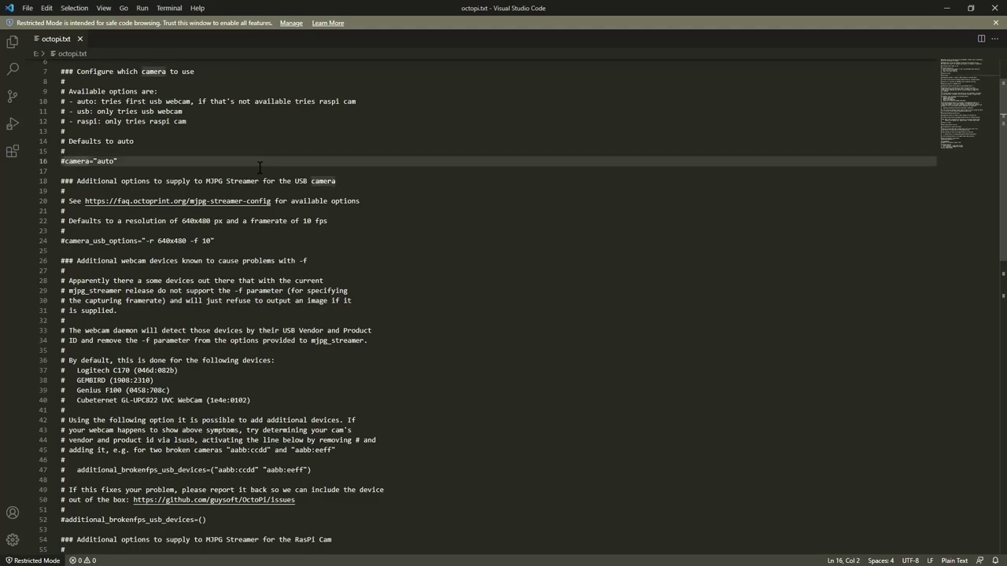
{"action": "key", "text": "BackSpace"}
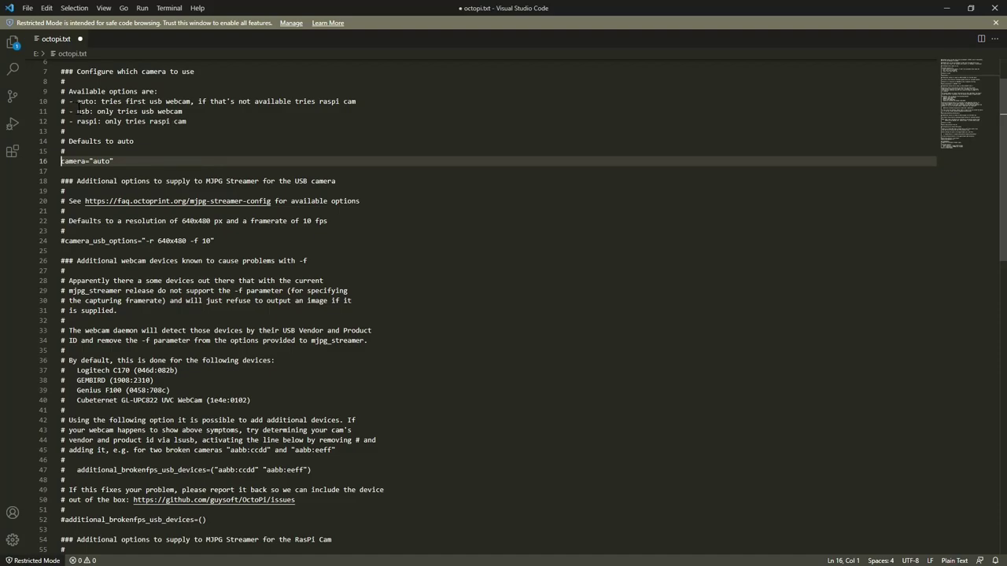
{"action": "left_click", "coordinate": [111, 161]}
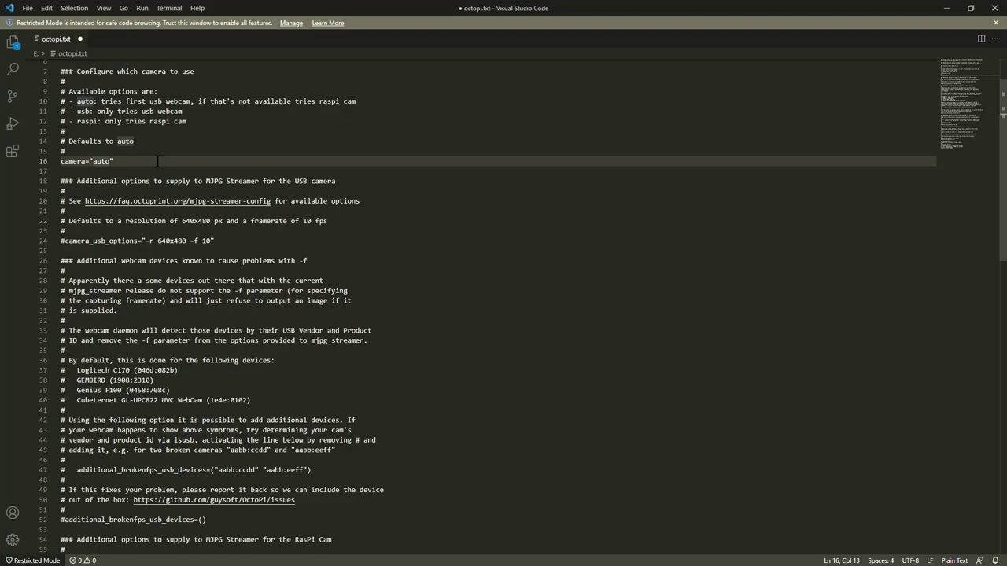
{"action": "left_click", "coordinate": [66, 243]}
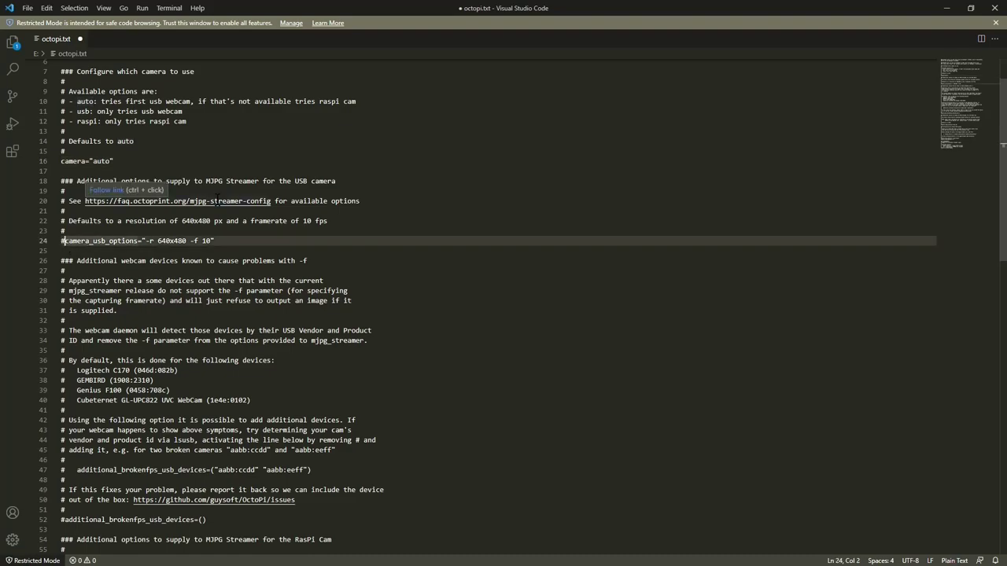
{"action": "key", "text": "BackSpace"}
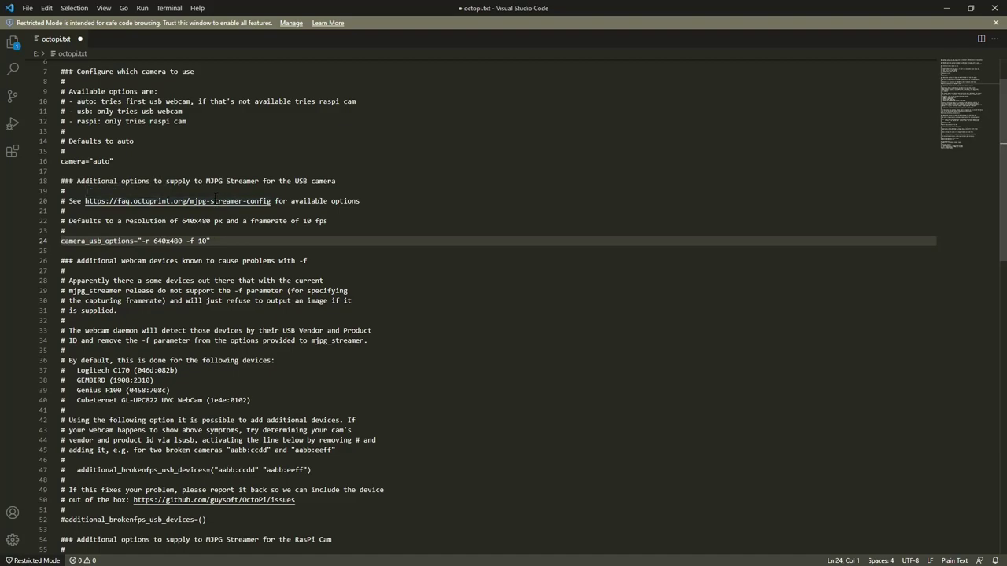
Step: Change the USB camera options to "-r 1296x780 -f 15"
{"action": "left_click", "coordinate": [183, 241]}
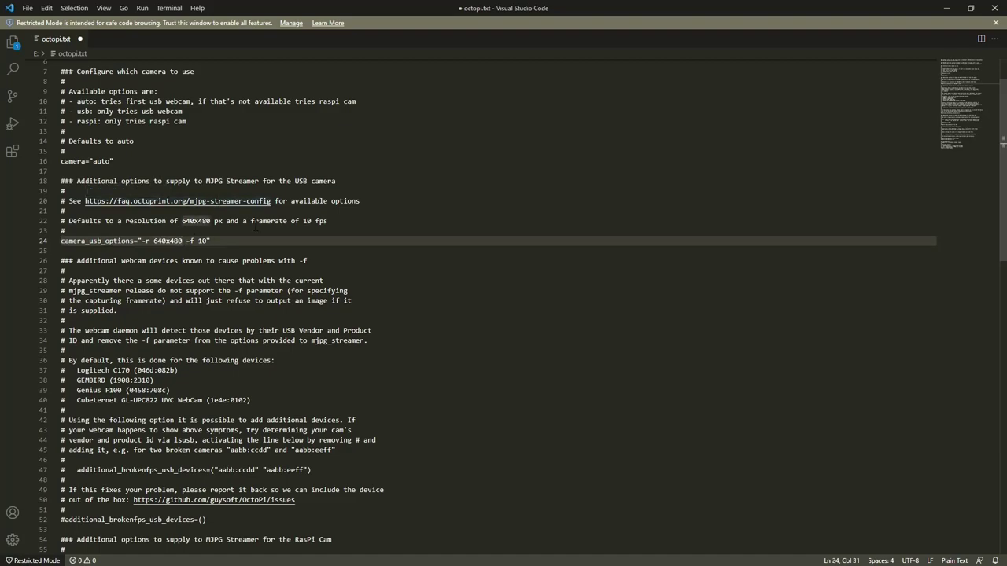
{"action": "key", "text": "Left"}
{"action": "key", "text": "Left"}
{"action": "key", "text": "Left"}
{"action": "key", "text": "Left"}
{"action": "key", "text": "BackSpace"}
{"action": "key", "text": "BackSpace"}
{"action": "key", "text": "BackSpace"}
{"action": "type", "text": "1"}
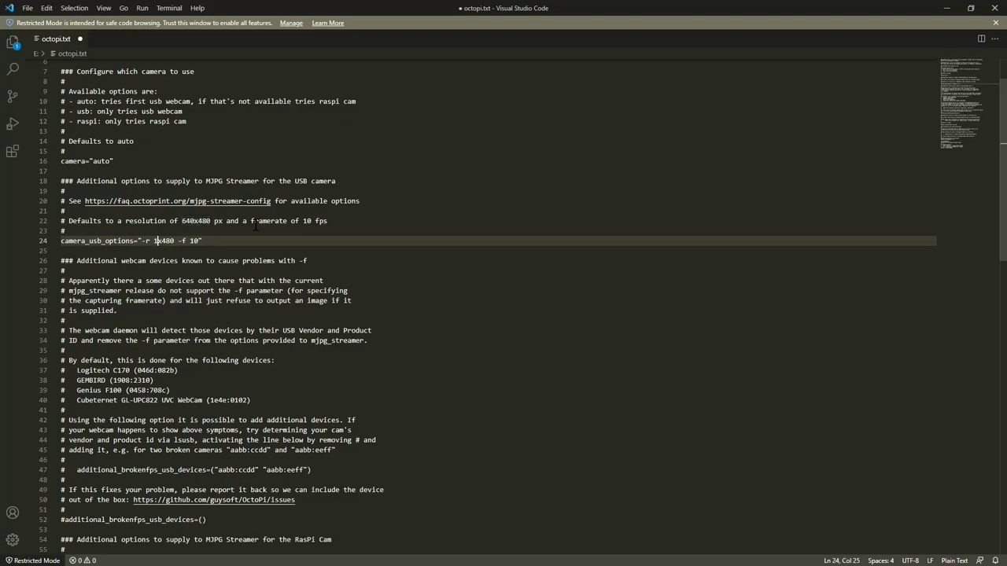
{"action": "type", "text": "295"}
{"action": "key", "text": "Delete"}
{"action": "key", "text": "BackSpace"}
{"action": "key", "text": "BackSpace"}
{"action": "type", "text": "780"}
{"action": "left_click", "coordinate": [210, 241]}
{"action": "key", "text": "BackSpace"}
{"action": "type", "text": "5"}
{"action": "scroll", "coordinate": [249, 245], "scroll_direction": "down", "scroll_amount": 5}
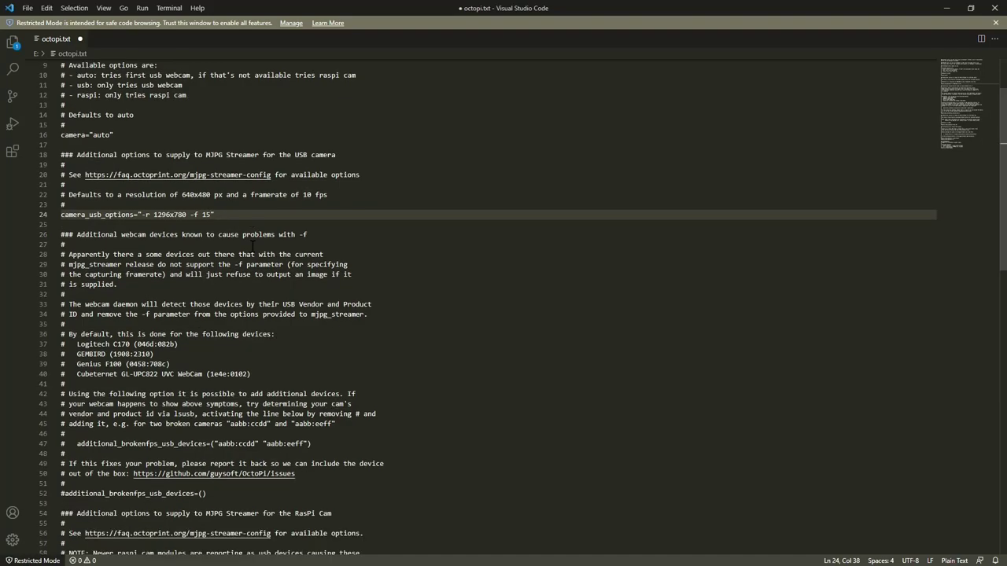
{"action": "scroll", "coordinate": [253, 249], "scroll_direction": "down", "scroll_amount": 6}
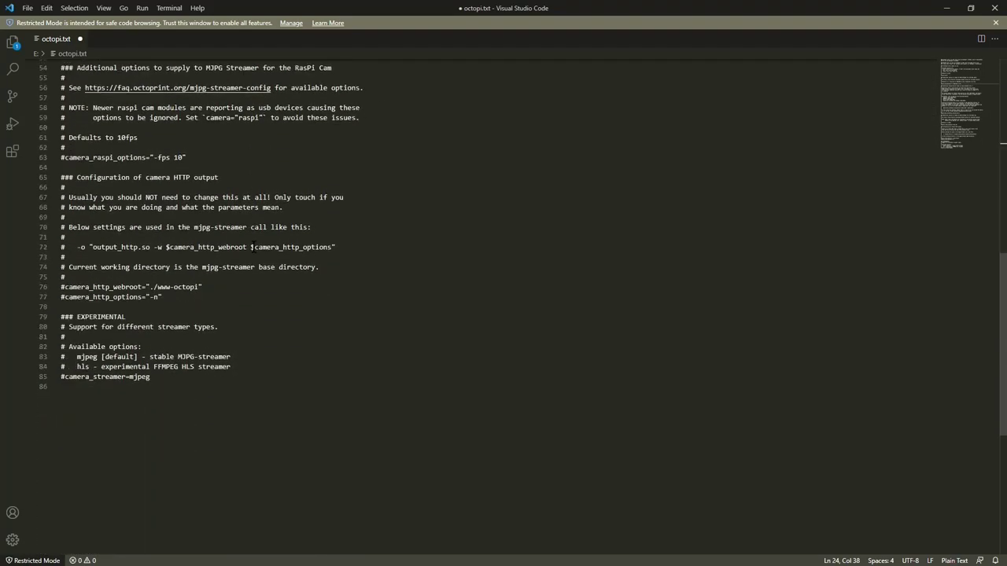
Step: Uncomment the camera_http_webroot and camera_http_options lines
{"action": "left_click", "coordinate": [65, 287]}
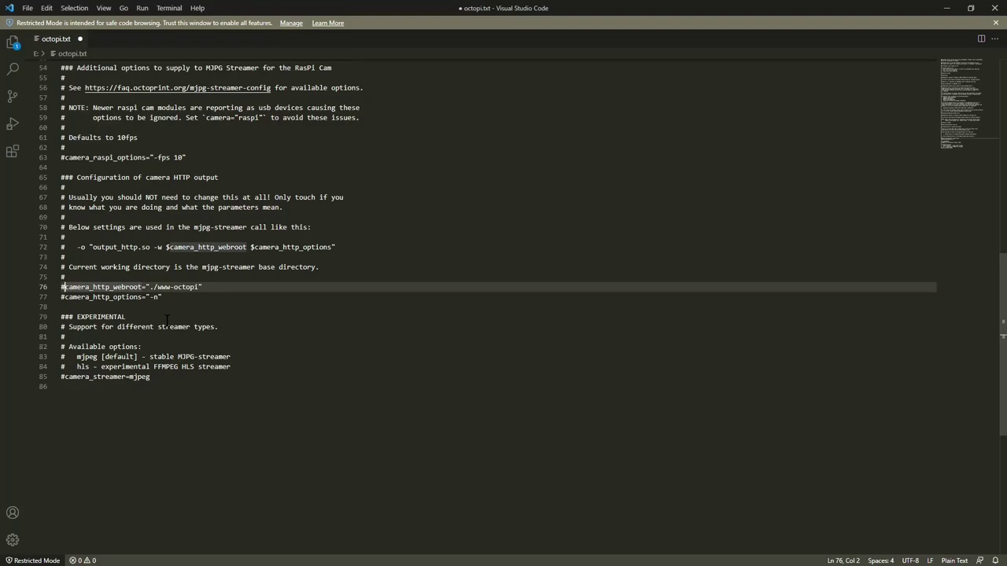
{"action": "key", "text": "BackSpace"}
{"action": "key", "text": "Down"}
{"action": "key", "text": "Delete"}
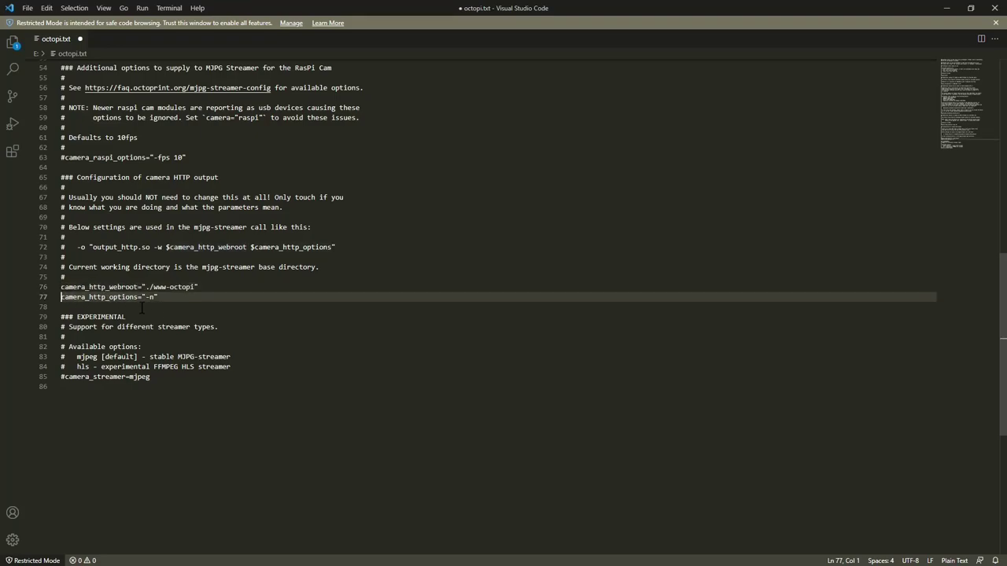
Step: Set the webroot to ./www, remove -n from the options, and save octopi.txt
{"action": "left_click", "coordinate": [191, 288]}
{"action": "key", "text": "Delete"}
{"action": "key", "text": "BackSpace"}
{"action": "key", "text": "BackSpace"}
{"action": "key", "text": "BackSpace"}
{"action": "key", "text": "BackSpace"}
{"action": "key", "text": "BackSpace"}
{"action": "key", "text": "BackSpace"}
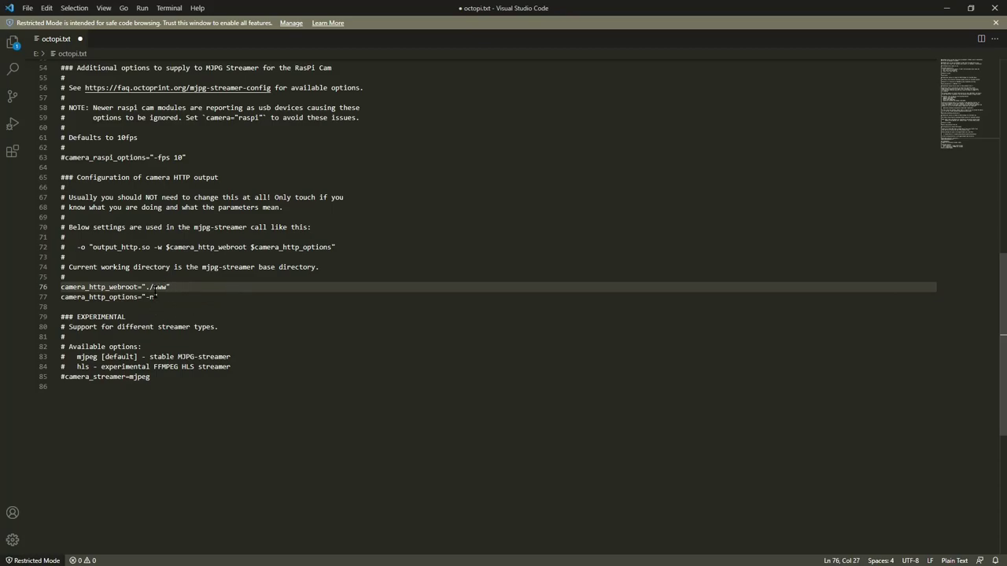
{"action": "left_click", "coordinate": [158, 297]}
{"action": "key", "text": "BackSpace"}
{"action": "key", "text": "BackSpace"}
{"action": "key", "text": "BackSpace"}
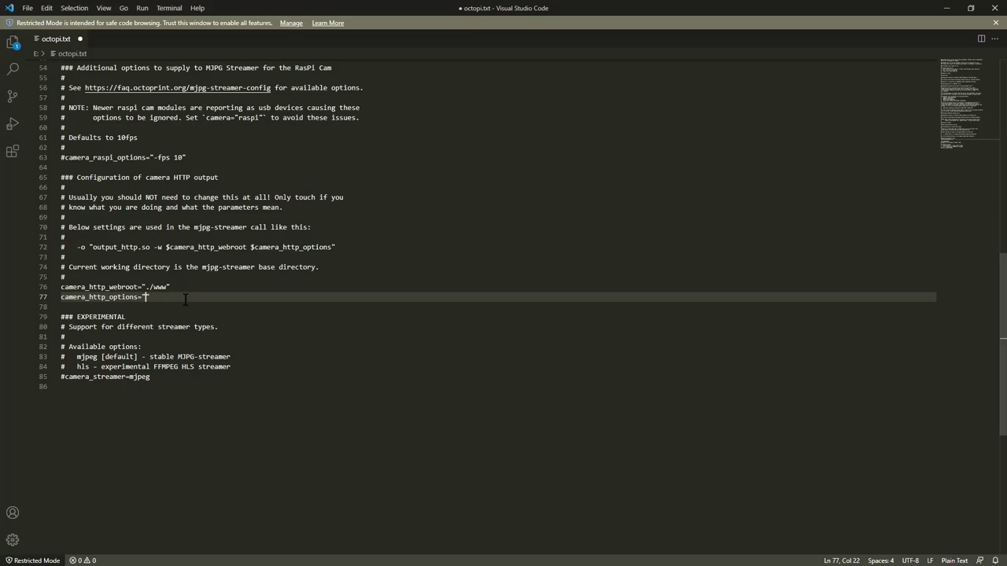
{"action": "scroll", "coordinate": [186, 300], "scroll_direction": "up", "scroll_amount": 13}
{"action": "scroll", "coordinate": [186, 300], "scroll_direction": "down", "scroll_amount": 7}
{"action": "key", "text": "ctrl+s"}
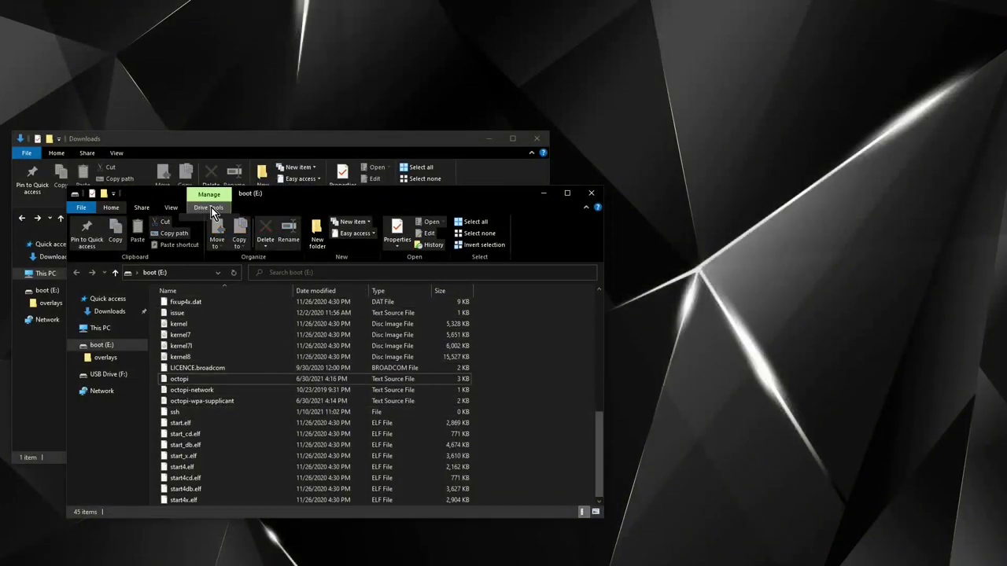
Step: Open the Manage > Drive Tools ribbon tab for the boot (E:) drive
{"action": "left_click", "coordinate": [211, 207]}
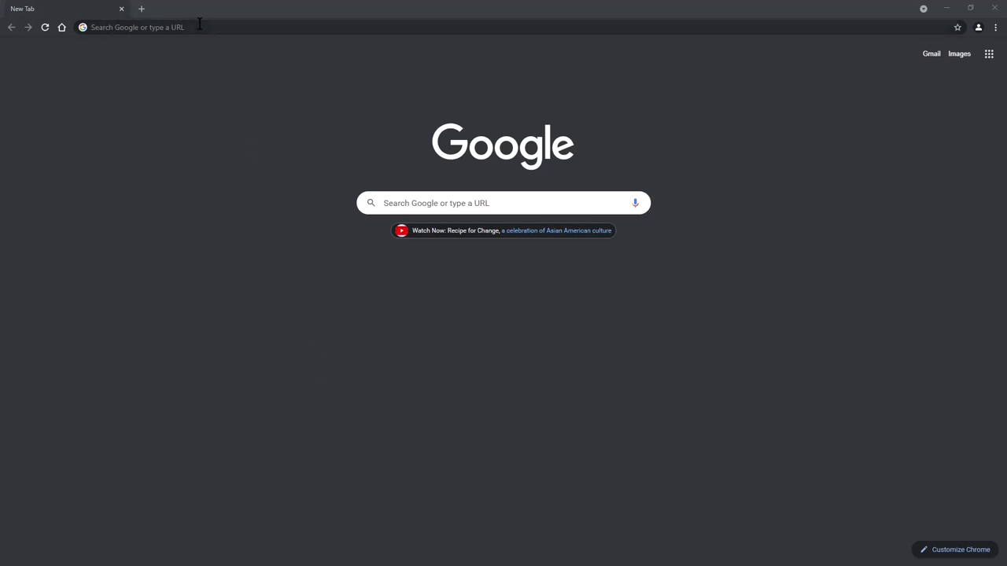
Step: Load the OctoPrint server at 192.168.0.202 in Chrome instead of octopi.local
{"action": "left_click", "coordinate": [246, 26]}
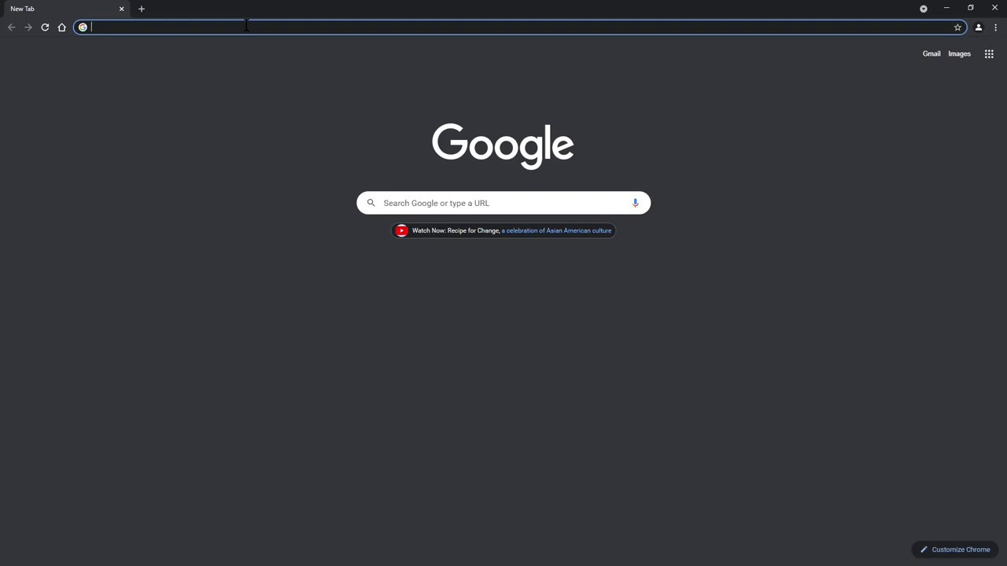
{"action": "type", "text": "o"}
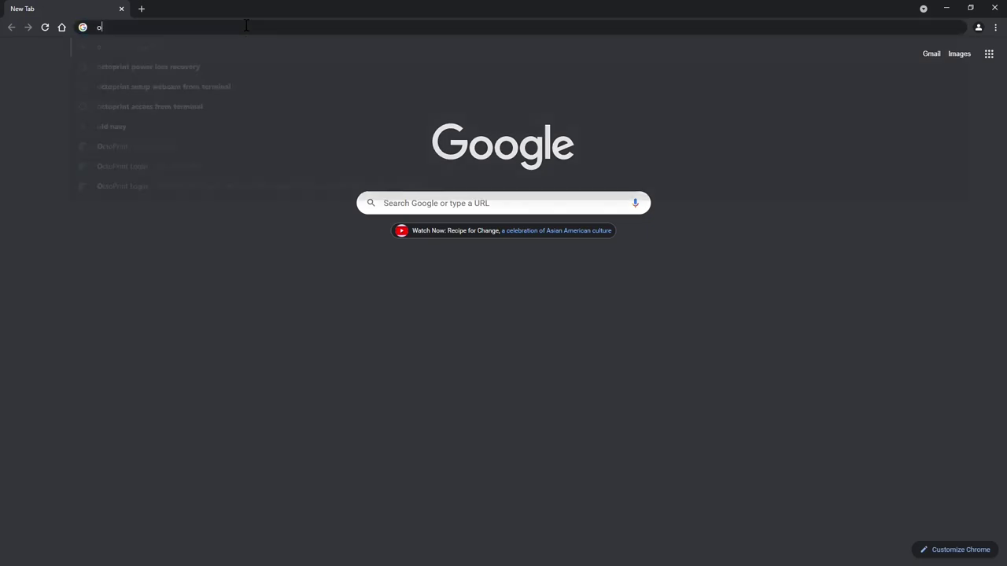
{"action": "type", "text": "ctopi"}
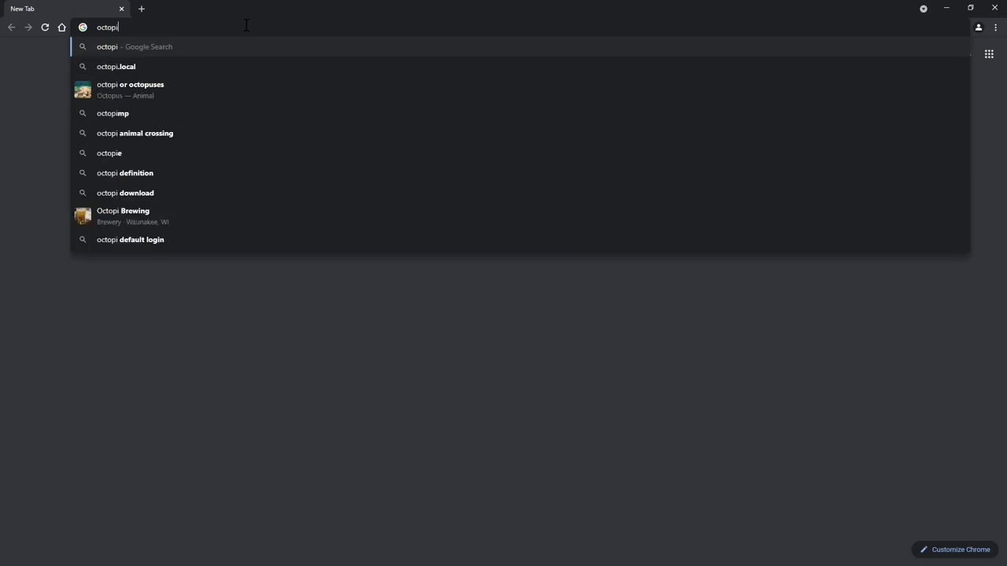
{"action": "type", "text": ".local/"}
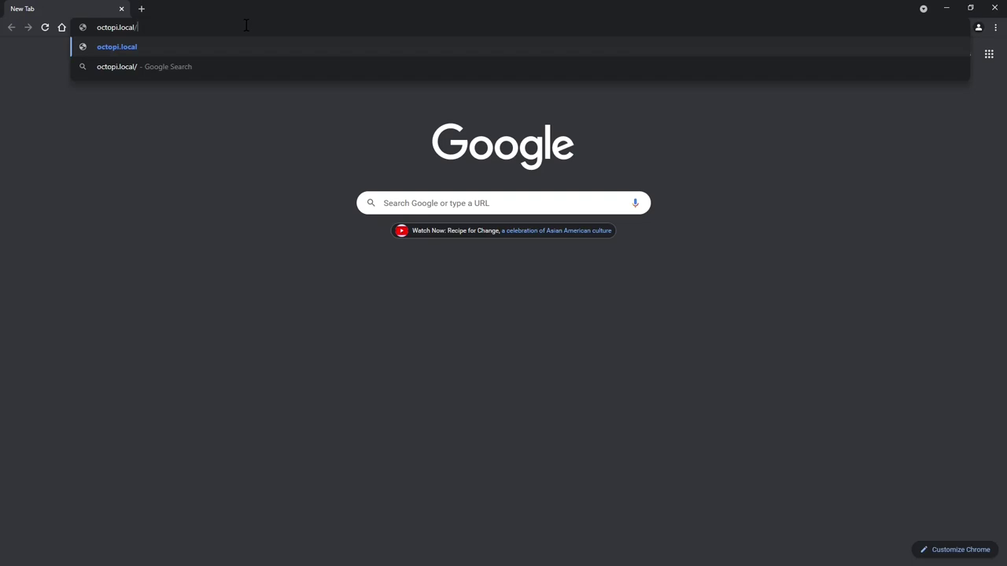
{"action": "key", "text": "BackSpace"}
{"action": "key", "text": "BackSpace"}
{"action": "key", "text": "BackSpace"}
{"action": "key", "text": "BackSpace"}
{"action": "key", "text": "BackSpace"}
{"action": "key", "text": "BackSpace"}
{"action": "key", "text": "BackSpace"}
{"action": "key", "text": "BackSpace"}
{"action": "key", "text": "BackSpace"}
{"action": "key", "text": "BackSpace"}
{"action": "key", "text": "BackSpace"}
{"action": "key", "text": "BackSpace"}
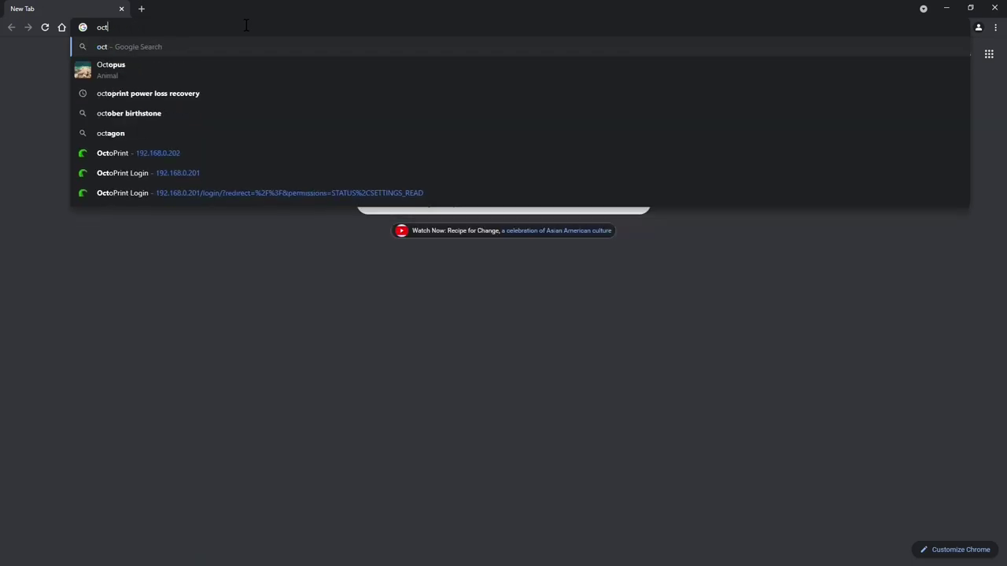
{"action": "key", "text": "BackSpace"}
{"action": "type", "text": "192.168.0.202"}
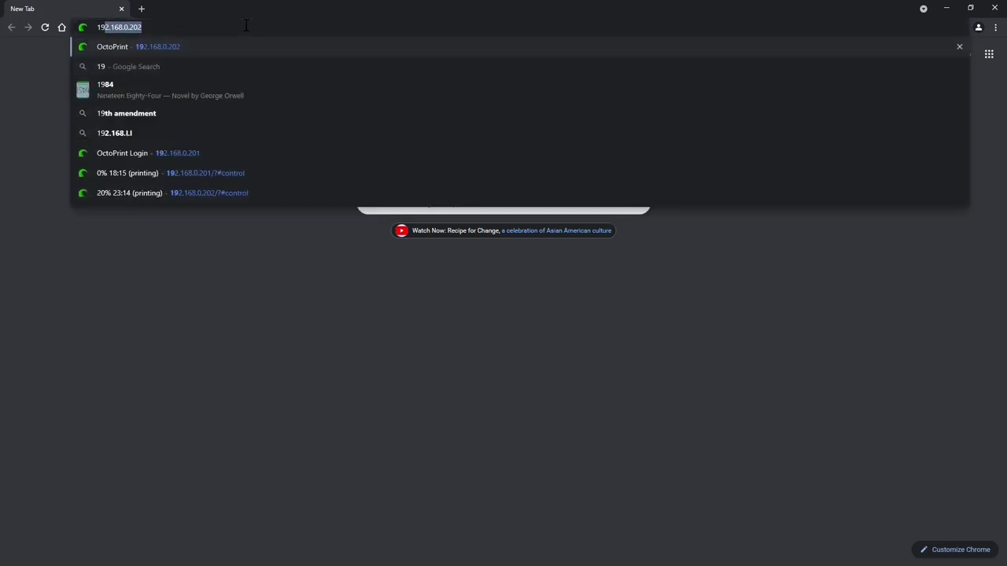
{"action": "key", "text": "Right"}
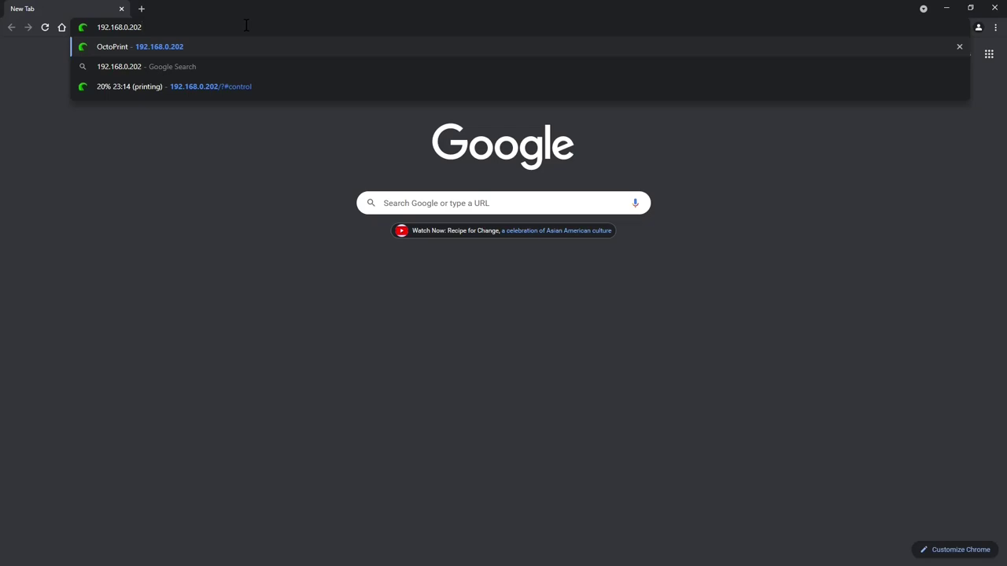
{"action": "key", "text": "Return"}
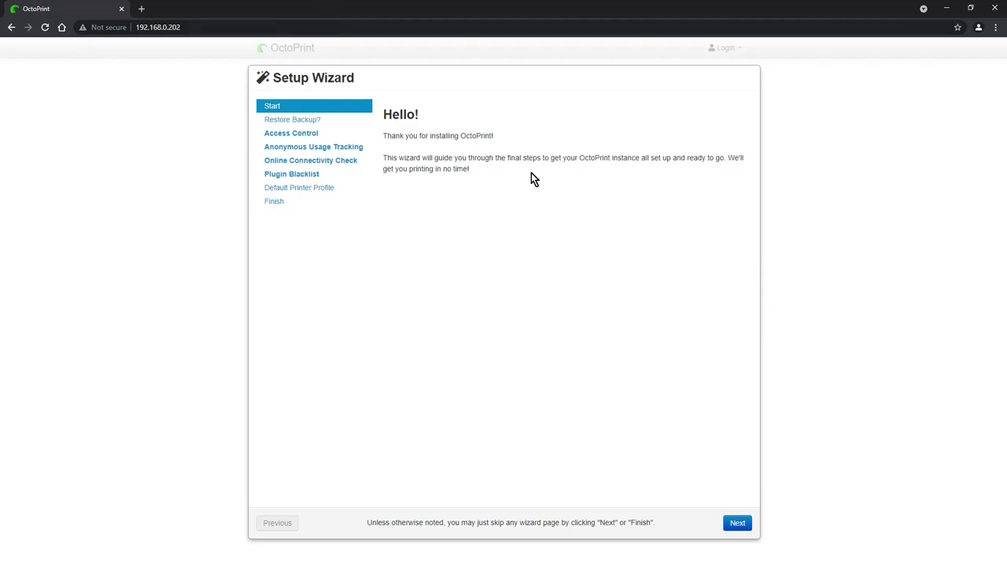
Step: Skip the welcome and backup pages, create the admin account, and enable anonymous usage tracking
{"action": "left_click", "coordinate": [738, 526]}
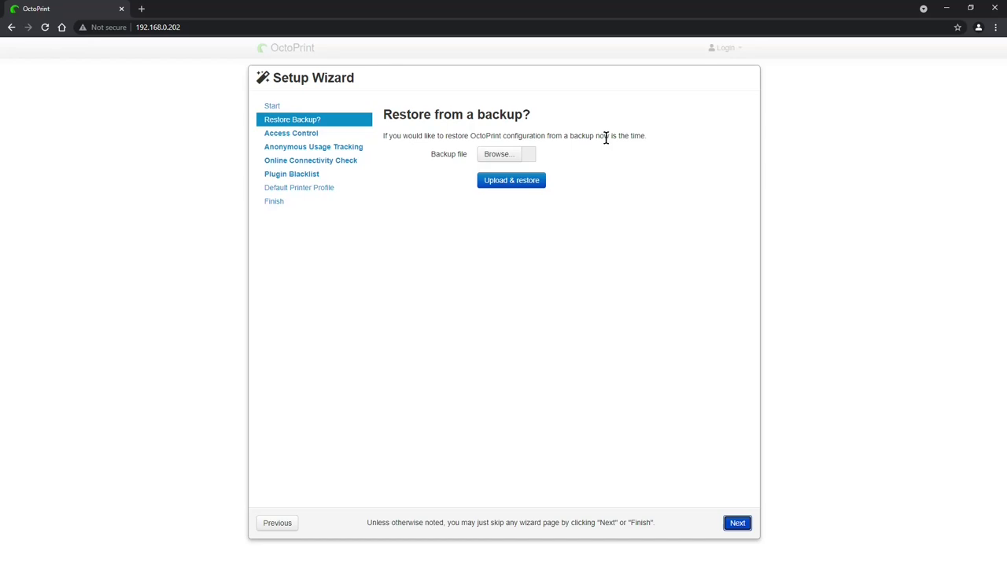
{"action": "left_click", "coordinate": [295, 134]}
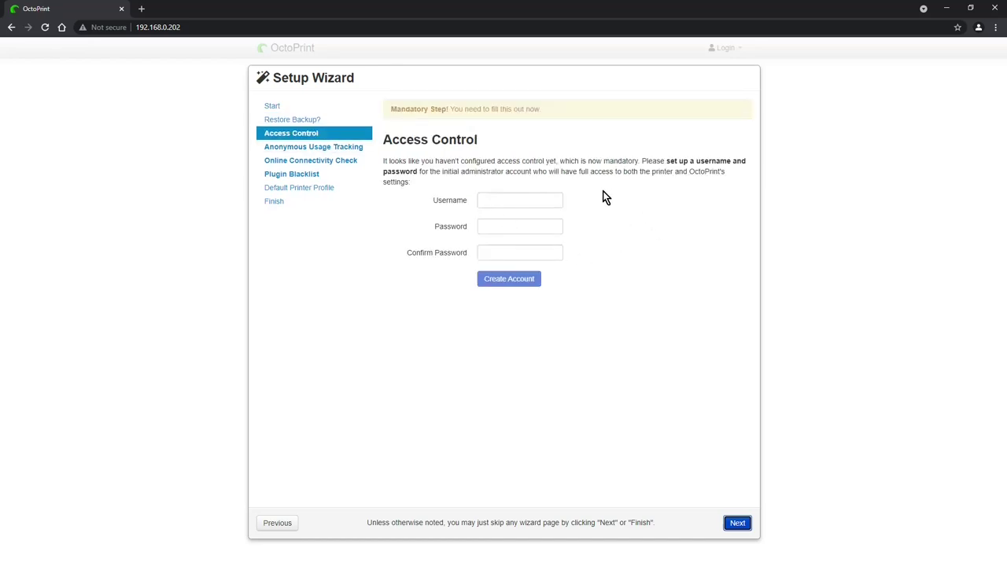
{"action": "left_click", "coordinate": [528, 204]}
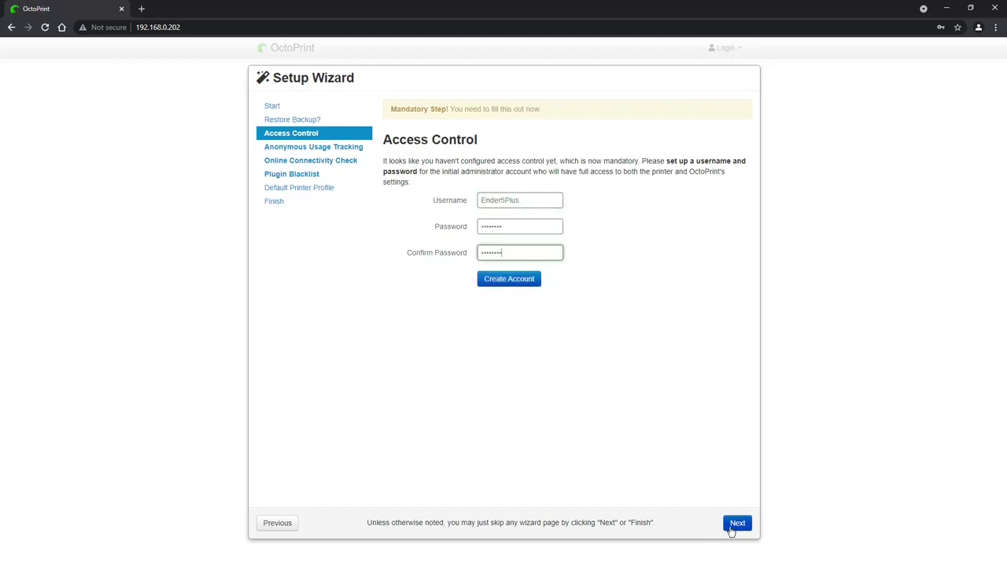
{"action": "left_click", "coordinate": [510, 283]}
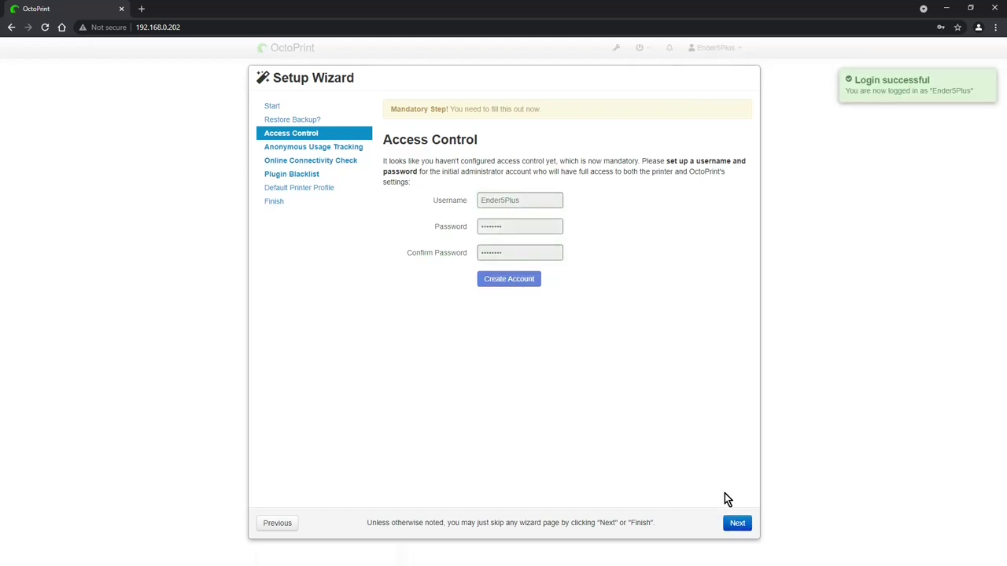
{"action": "left_click", "coordinate": [734, 525]}
{"action": "left_click", "coordinate": [574, 267]}
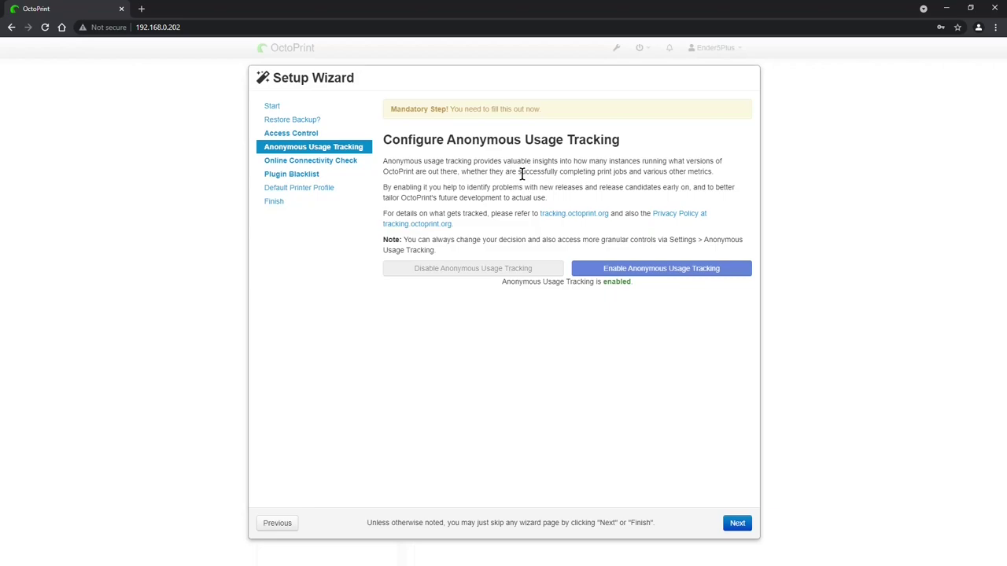
Step: Pass the 8.8.8.8 host/port and octoprint.org name-resolution tests, then enable the connectivity check
{"action": "left_click", "coordinate": [737, 523]}
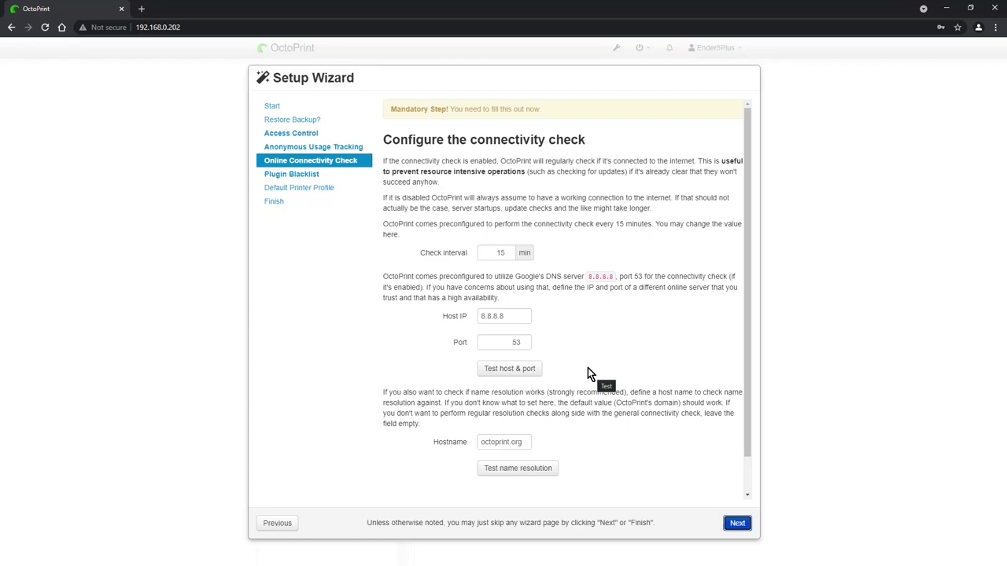
{"action": "left_click", "coordinate": [521, 369]}
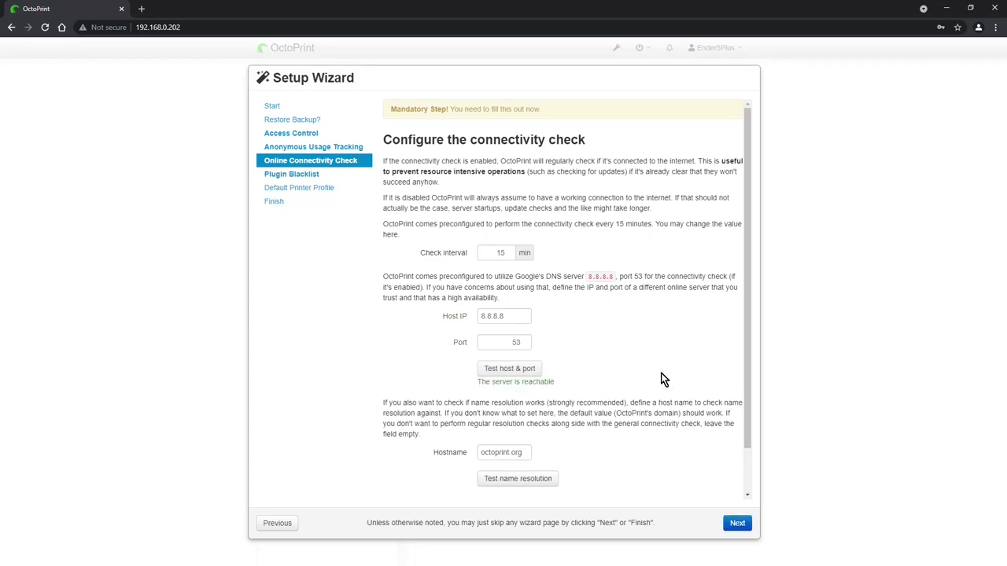
{"action": "scroll", "coordinate": [603, 438], "scroll_direction": "down", "scroll_amount": 1}
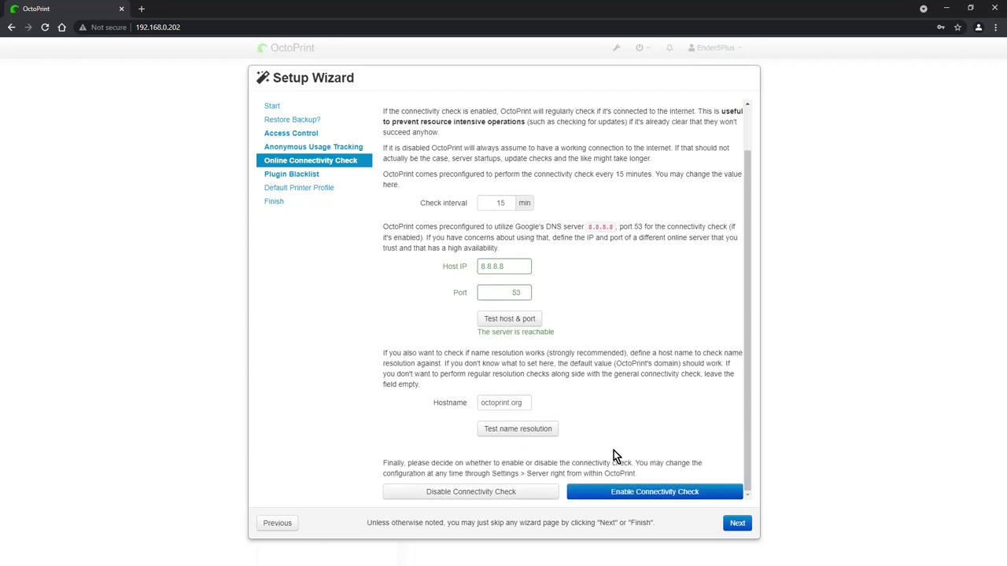
{"action": "left_click", "coordinate": [519, 428]}
{"action": "scroll", "coordinate": [668, 370], "scroll_direction": "down", "scroll_amount": 1}
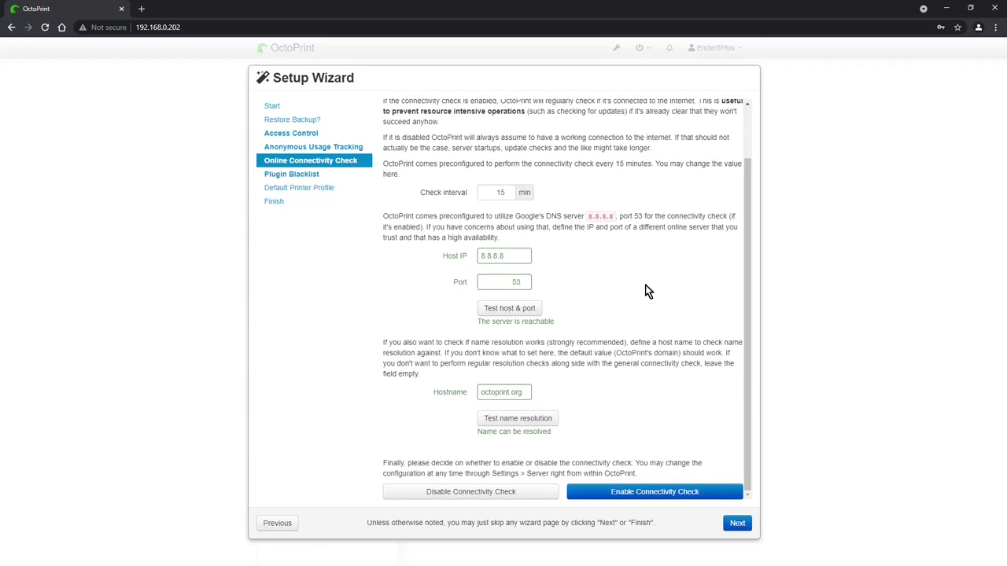
{"action": "left_click", "coordinate": [638, 496]}
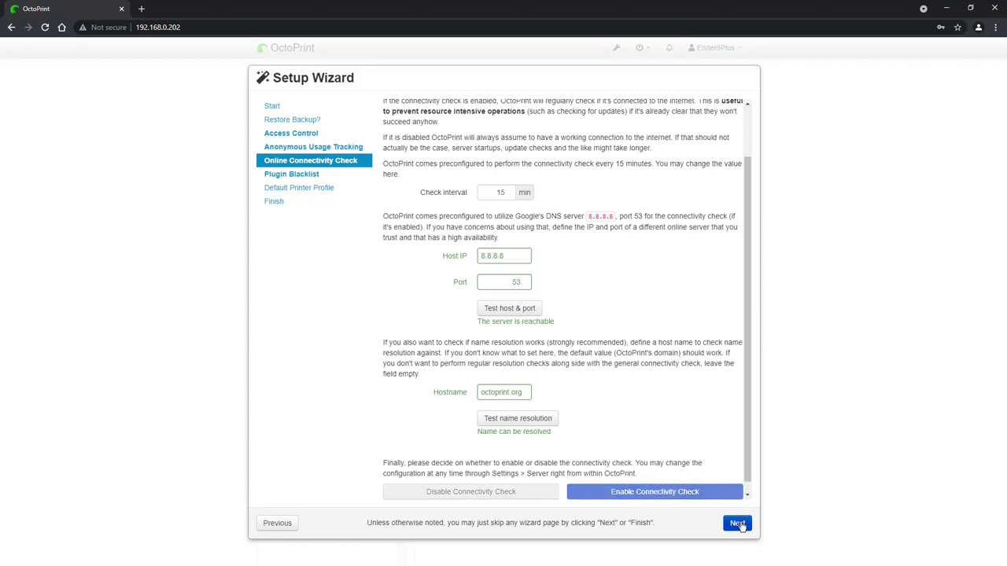
Step: Enable plugin blacklist processing and continue to the Default Printer Profile step
{"action": "left_click", "coordinate": [735, 523]}
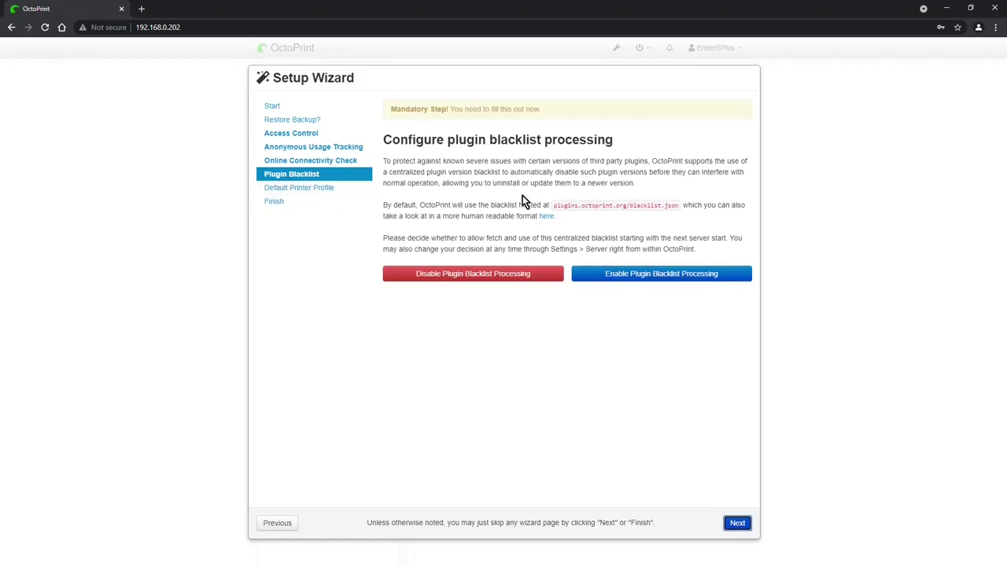
{"action": "left_click", "coordinate": [672, 276]}
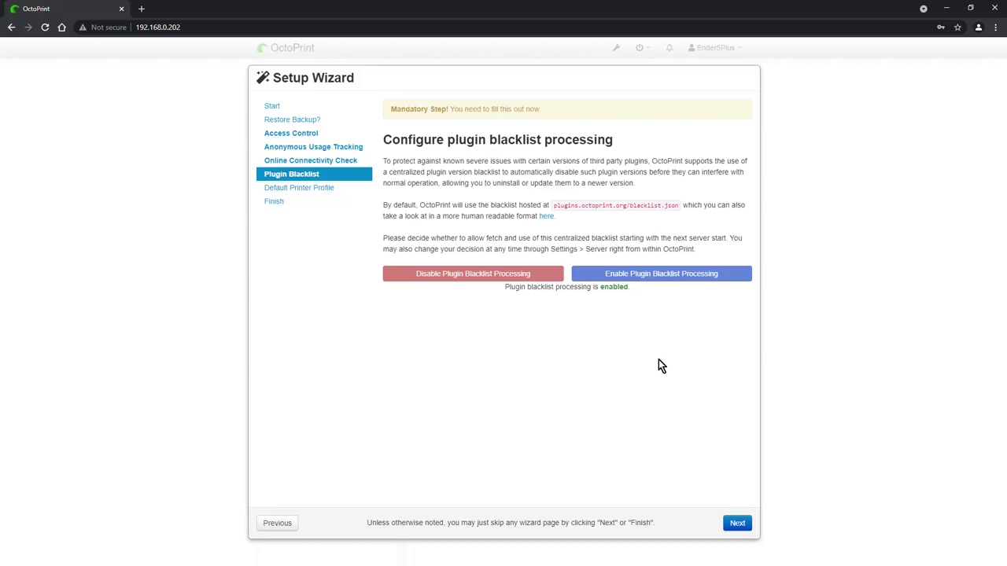
{"action": "left_click", "coordinate": [727, 523]}
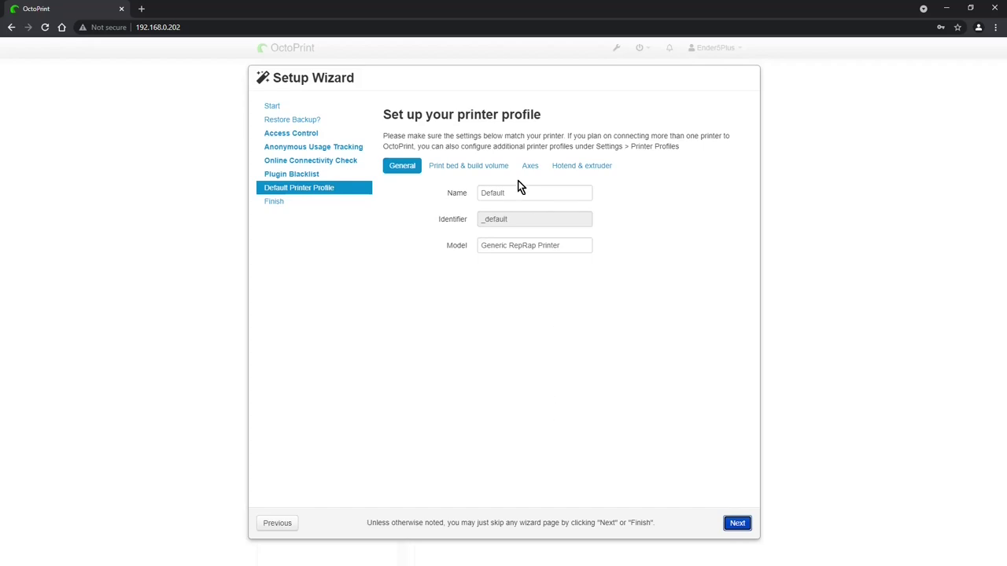
Step: Rename the printer profile to Ender5Plus with a 360 × 360 × 400 mm build volume
{"action": "double_click", "coordinate": [534, 194]}
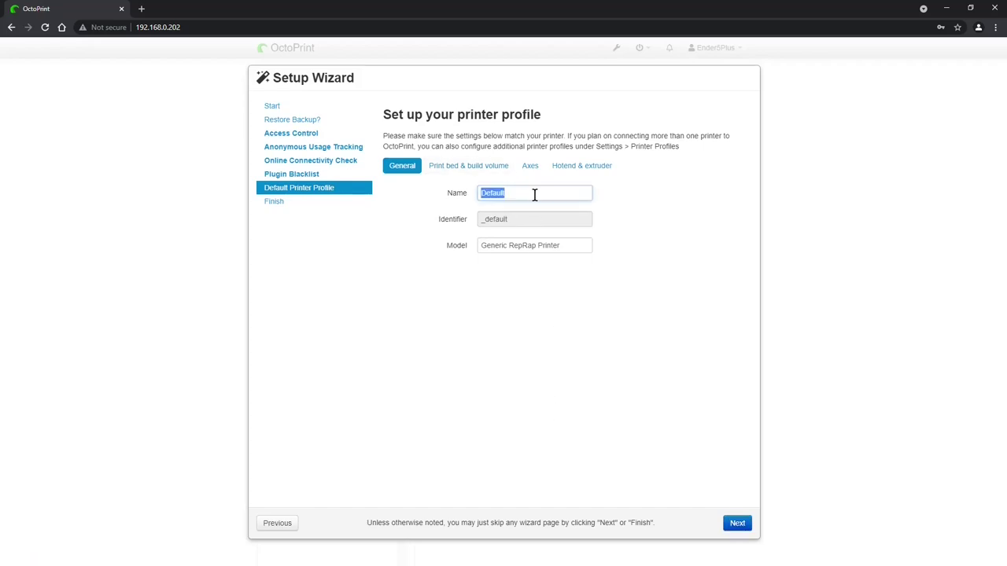
{"action": "type", "text": "Ender5Plus"}
{"action": "left_click", "coordinate": [457, 169]}
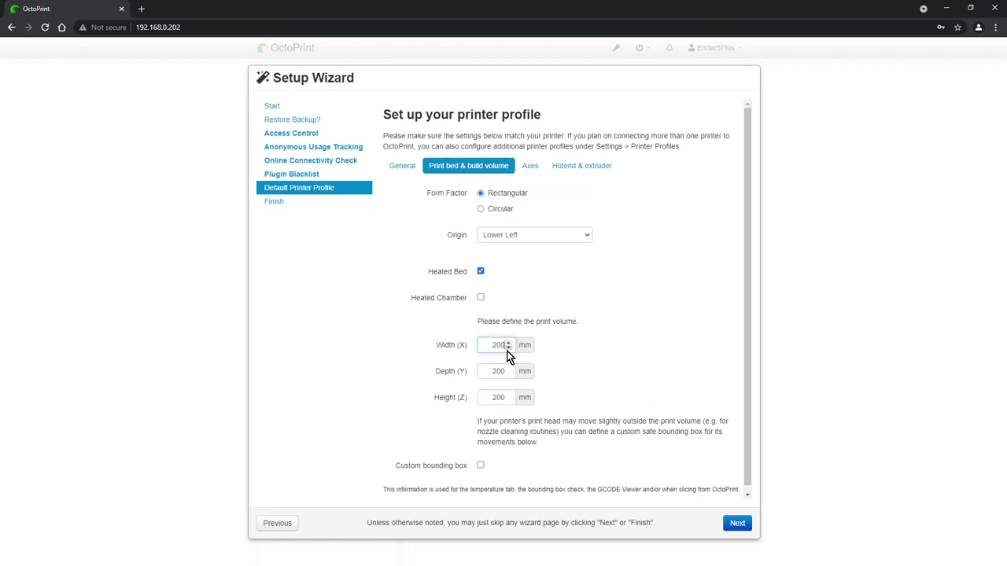
{"action": "key", "text": "BackSpace"}
{"action": "key", "text": "BackSpace"}
{"action": "key", "text": "BackSpace"}
{"action": "type", "text": "360"}
{"action": "key", "text": "Tab"}
{"action": "type", "text": "360"}
{"action": "key", "text": "Tab"}
{"action": "type", "text": "40"}
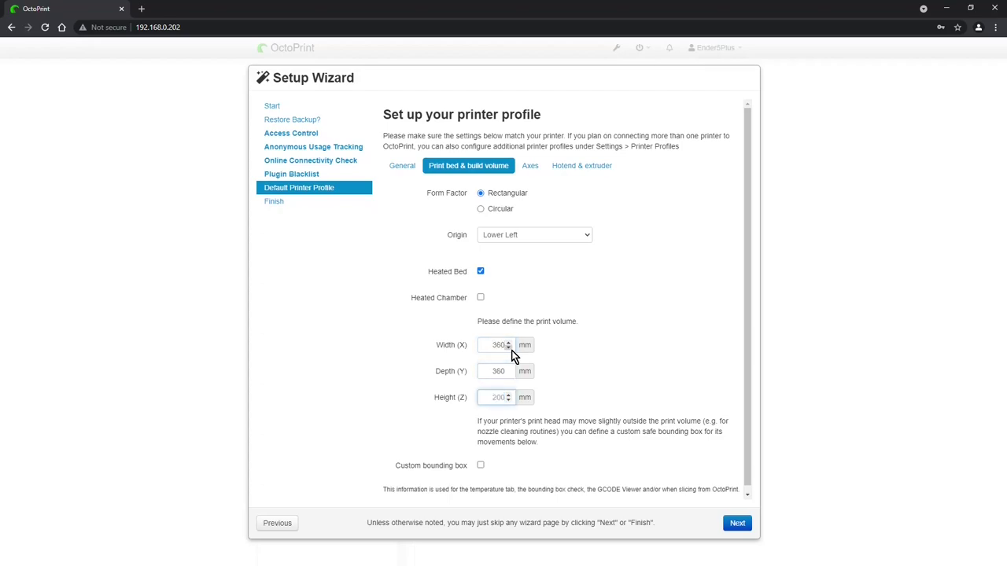
{"action": "type", "text": "0"}
Step: Check the axis feedrates, including E, and the hotend/extruder settings, then advance to All Done
{"action": "scroll", "coordinate": [598, 350], "scroll_direction": "down", "scroll_amount": 1}
{"action": "scroll", "coordinate": [603, 338], "scroll_direction": "up", "scroll_amount": 1}
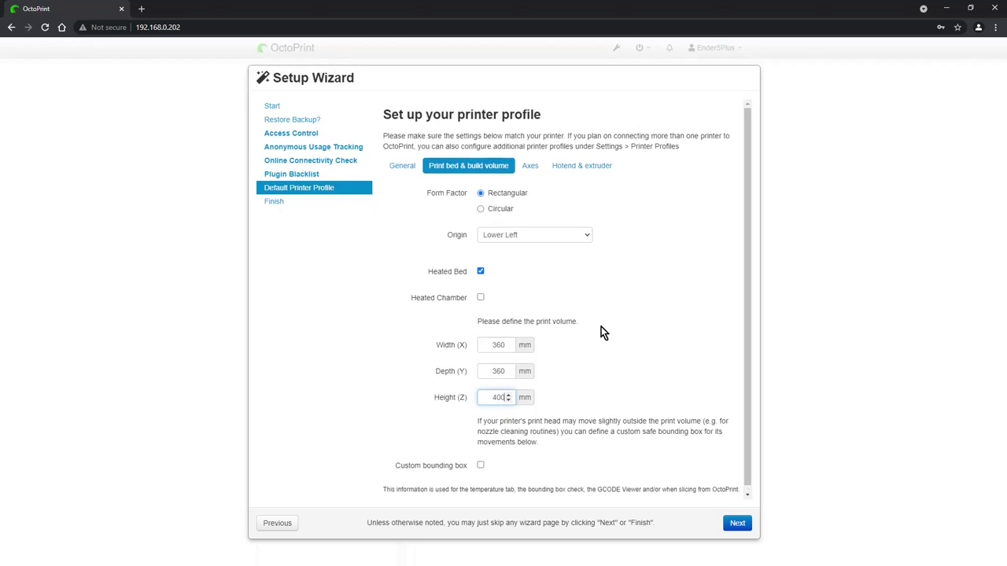
{"action": "left_click", "coordinate": [532, 167]}
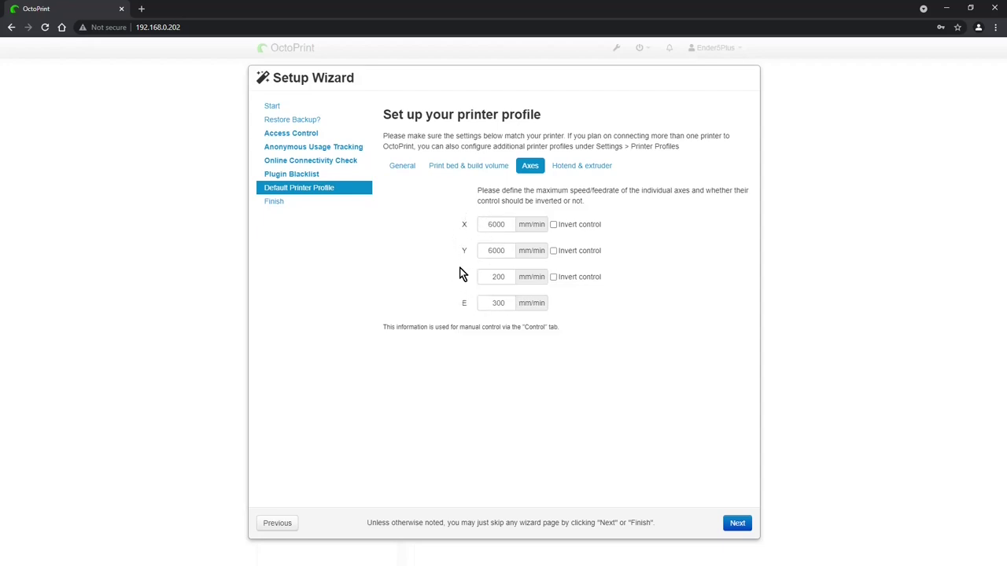
{"action": "left_click", "coordinate": [497, 303]}
{"action": "left_click", "coordinate": [575, 166]}
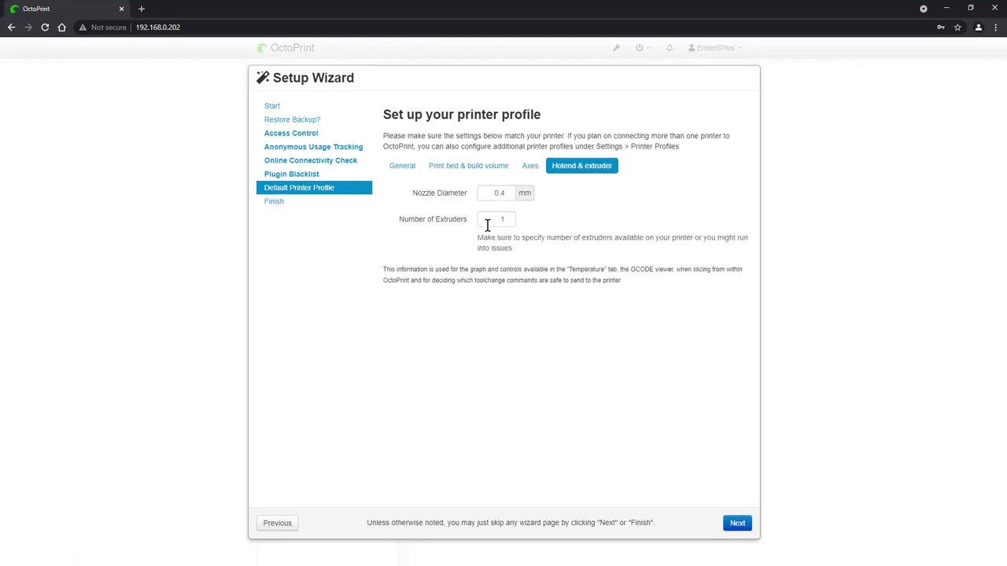
{"action": "left_click", "coordinate": [737, 524]}
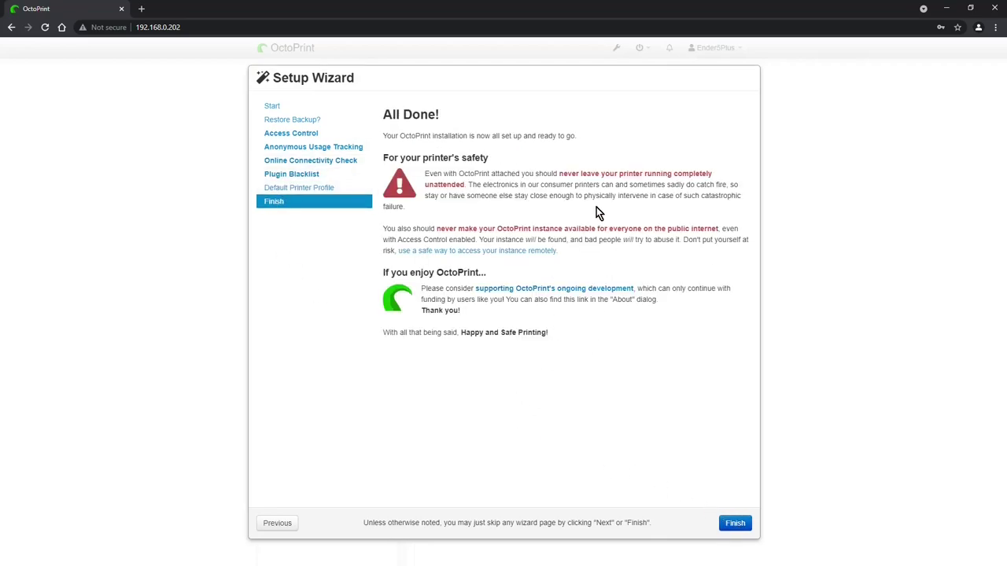
Step: Finish the setup wizard to open the OctoPrint dashboard
{"action": "left_click", "coordinate": [742, 530]}
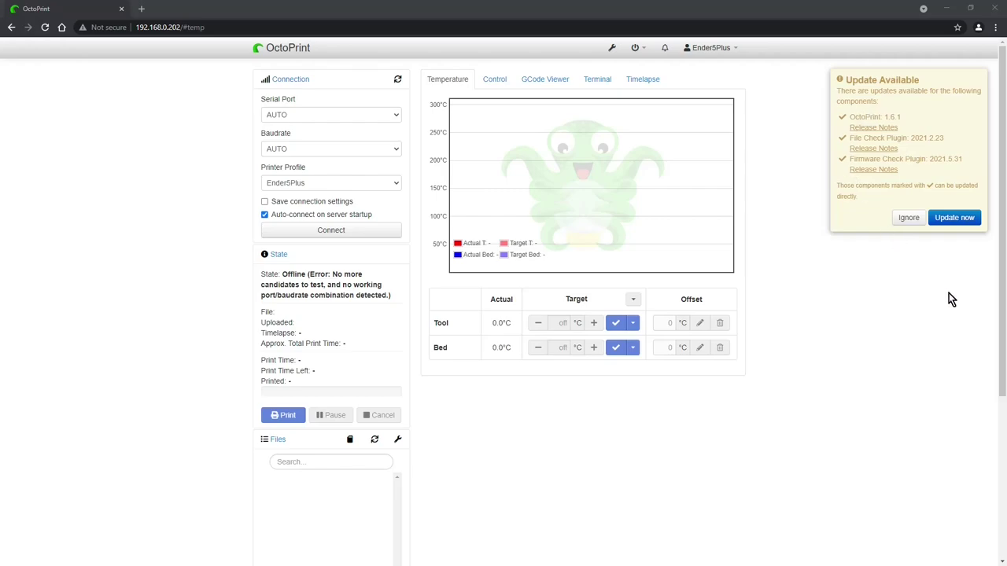
Step: Update OctoPrint to 1.6.1 and its plugins, then reload the web interface
{"action": "left_click", "coordinate": [954, 218]}
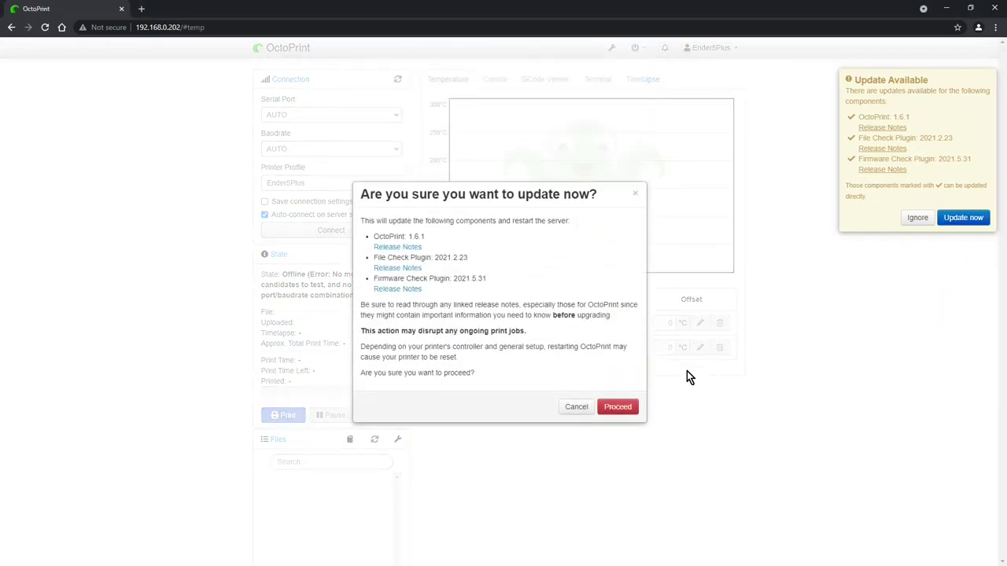
{"action": "left_click", "coordinate": [611, 410]}
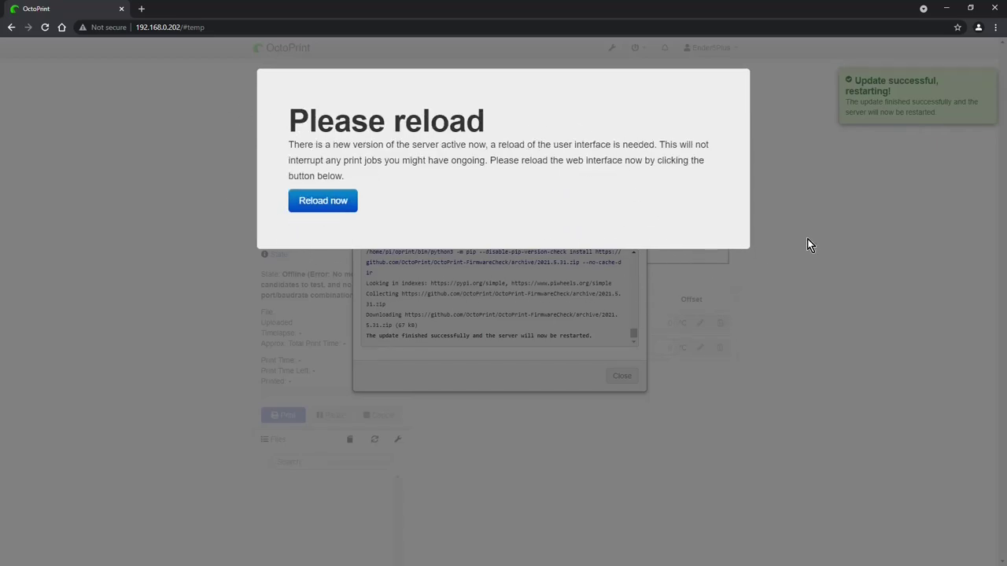
{"action": "left_click", "coordinate": [320, 201]}
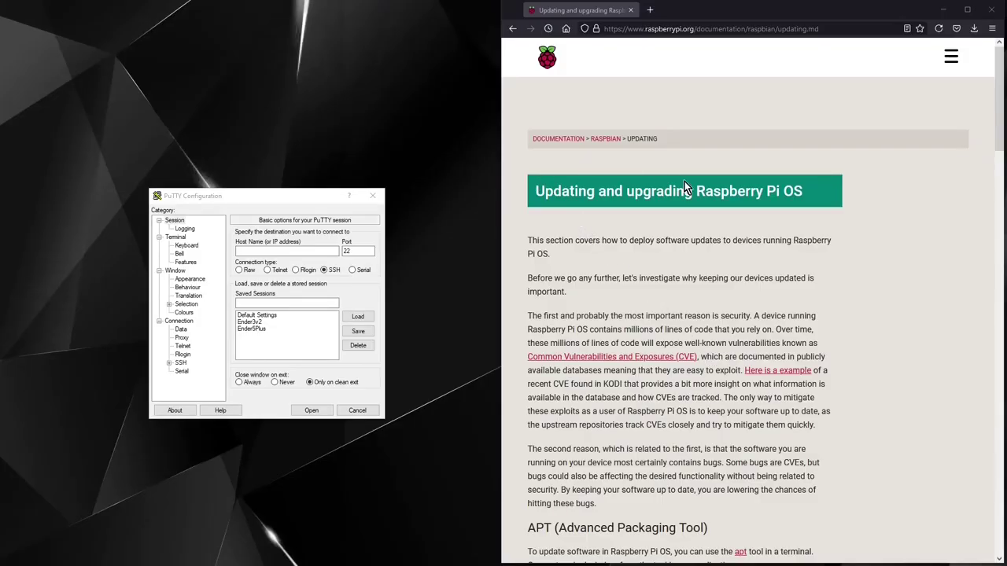
Step: Connect via SSH to 192.168.0.202 and accept the Pi's changed host key
{"action": "scroll", "coordinate": [630, 308], "scroll_direction": "down", "scroll_amount": 3}
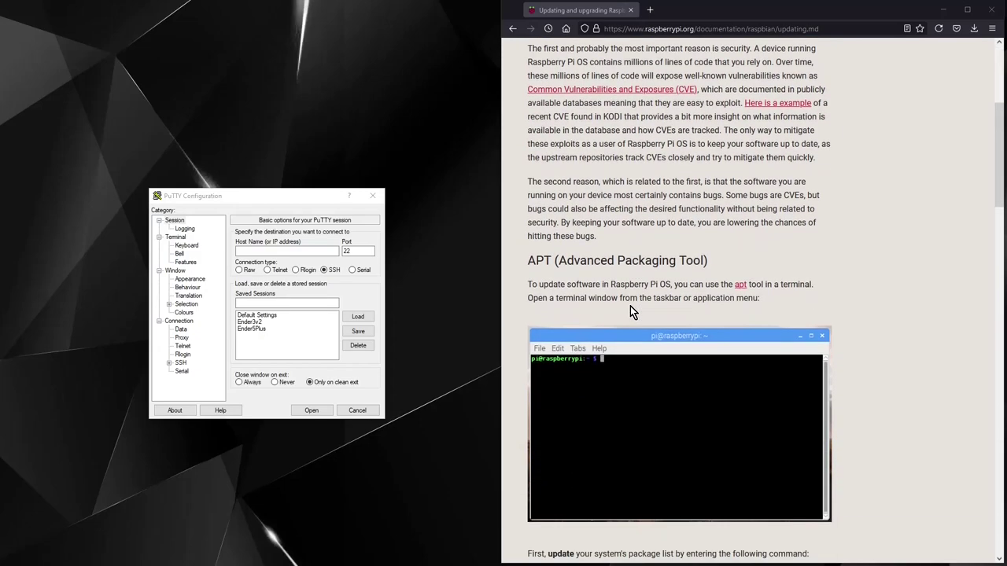
{"action": "scroll", "coordinate": [630, 310], "scroll_direction": "down", "scroll_amount": 1}
{"action": "scroll", "coordinate": [630, 309], "scroll_direction": "down", "scroll_amount": 2}
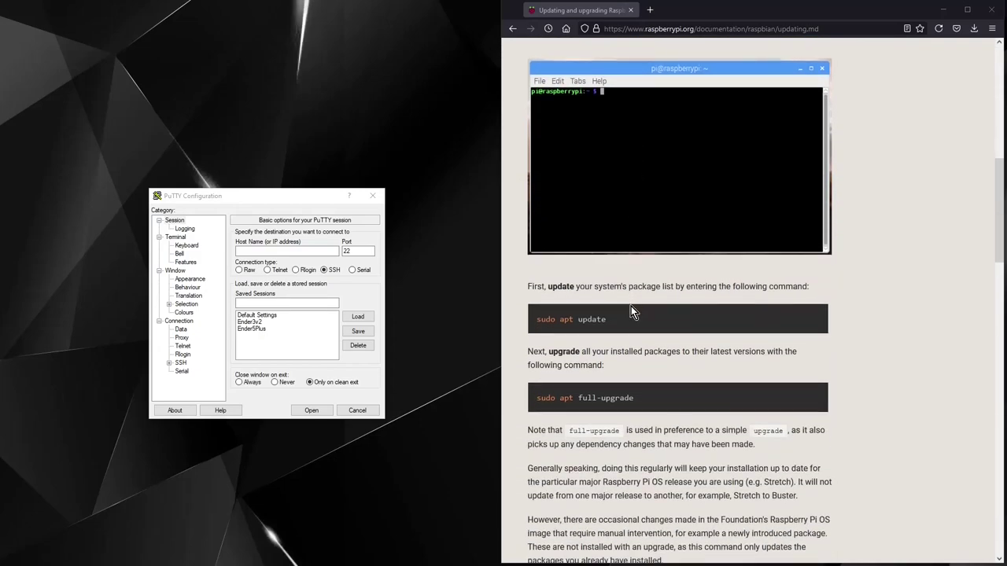
{"action": "left_click", "coordinate": [282, 208]}
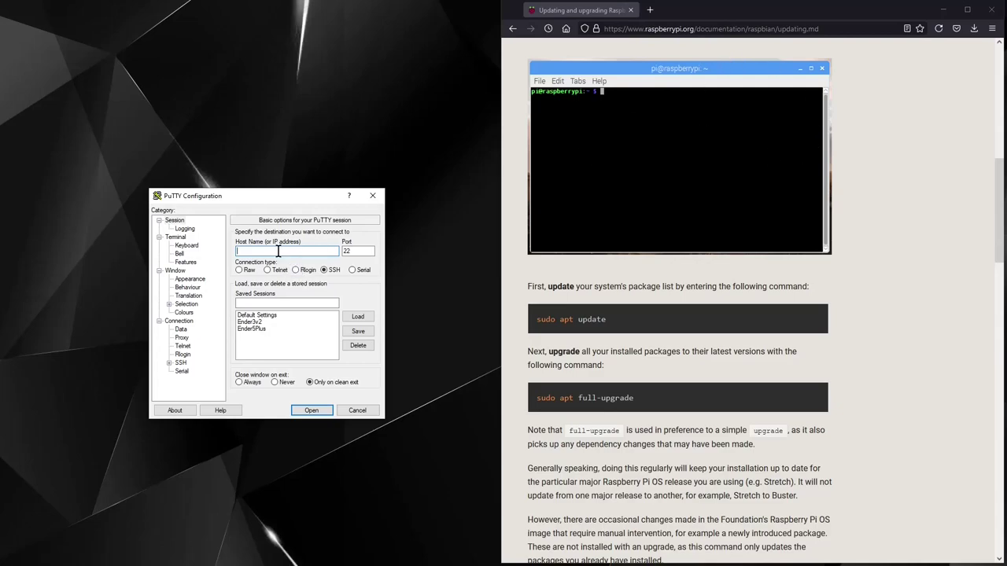
{"action": "type", "text": "192.168.0.202"}
{"action": "left_click", "coordinate": [320, 409]}
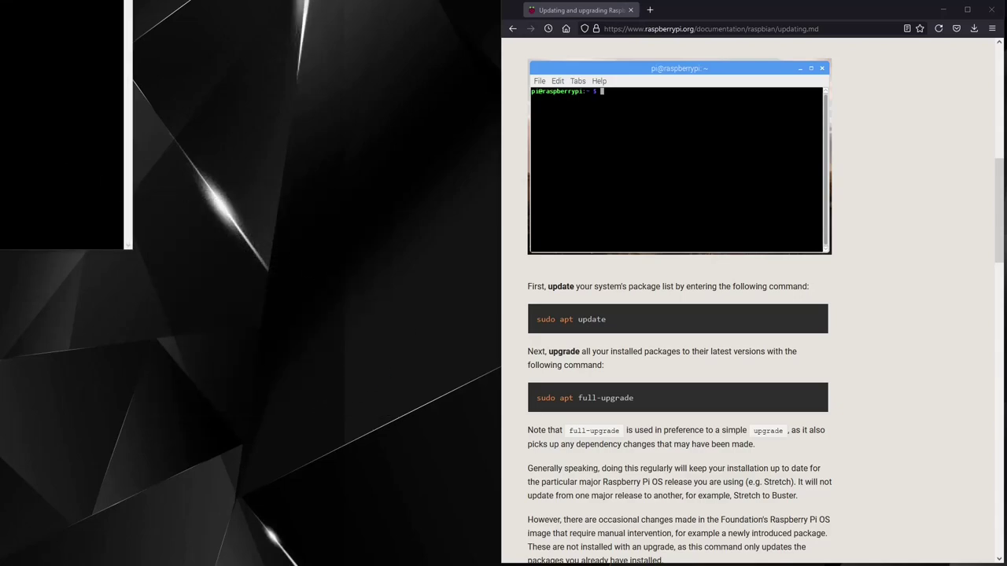
{"action": "left_click_drag", "start_coordinate": [373, 267], "coordinate": [249, 257]}
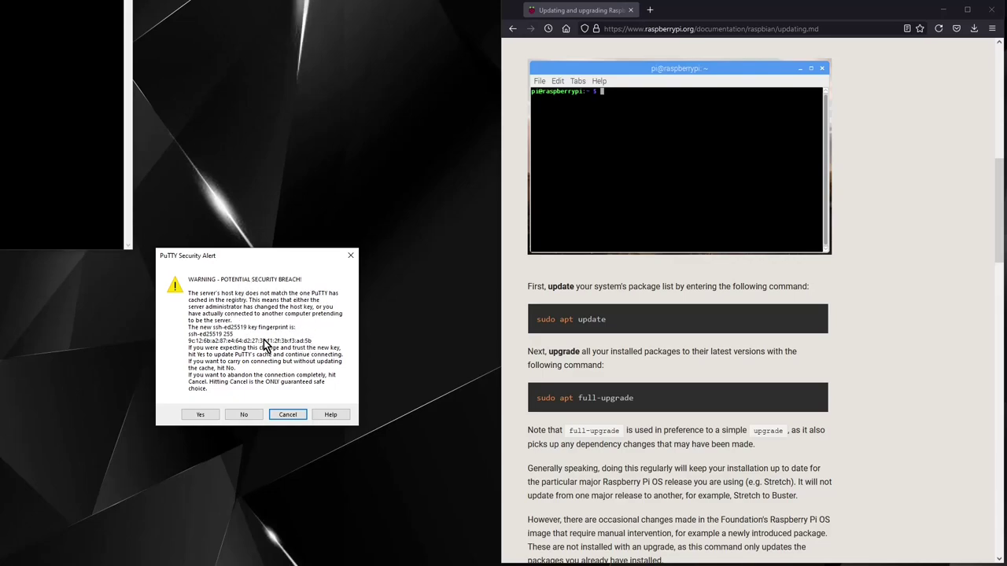
{"action": "left_click", "coordinate": [209, 415]}
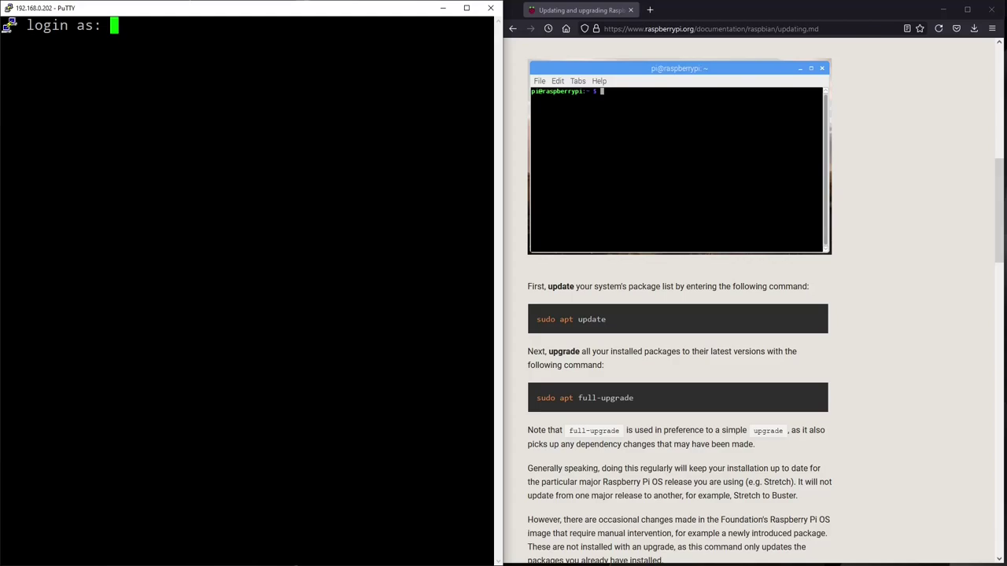
Step: Log in to the OctoPi as user pi with the account password
{"action": "type", "text": "pi"}
{"action": "key", "text": "Return"}
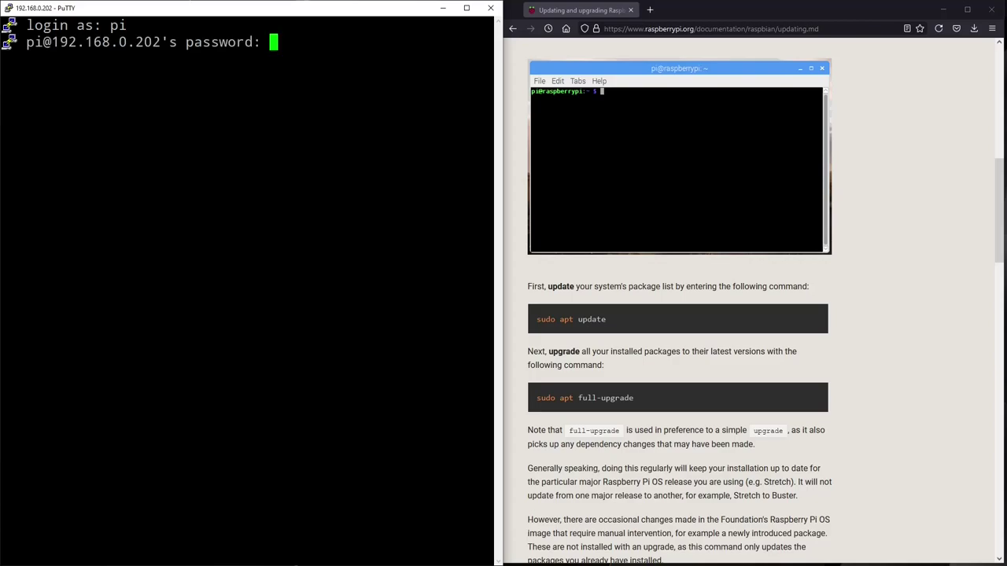
{"action": "key", "text": "Return"}
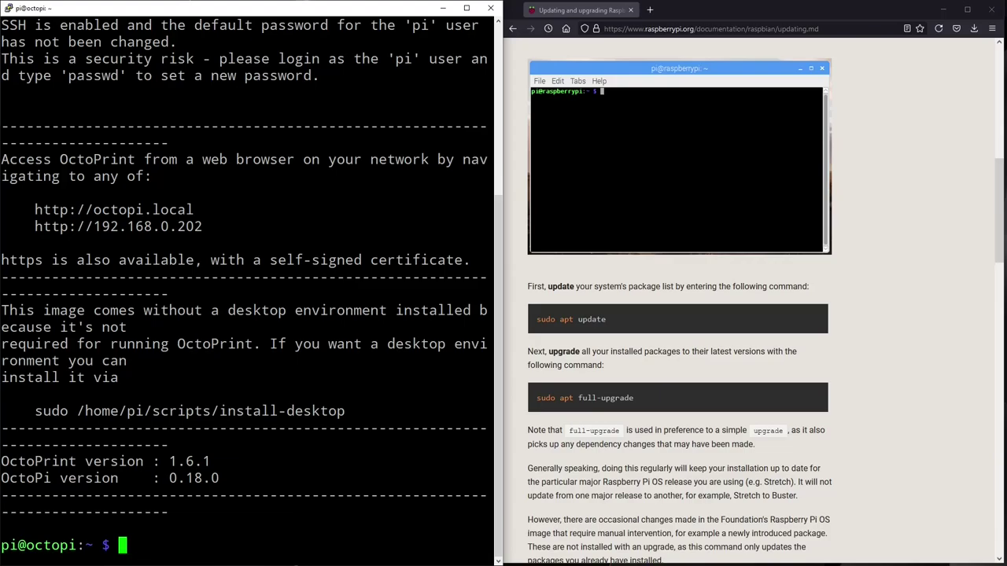
Step: Run sudo apt update, copied from the docs, and enter the sudo password
{"action": "left_click_drag", "start_coordinate": [612, 317], "coordinate": [537, 319]}
{"action": "key", "text": "ctrl+c"}
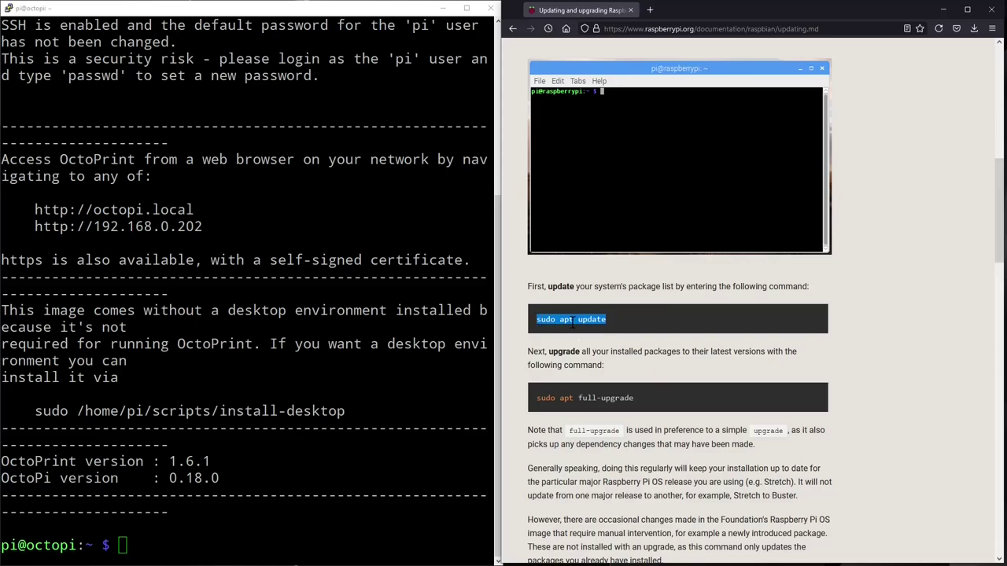
{"action": "right_click", "coordinate": [572, 324]}
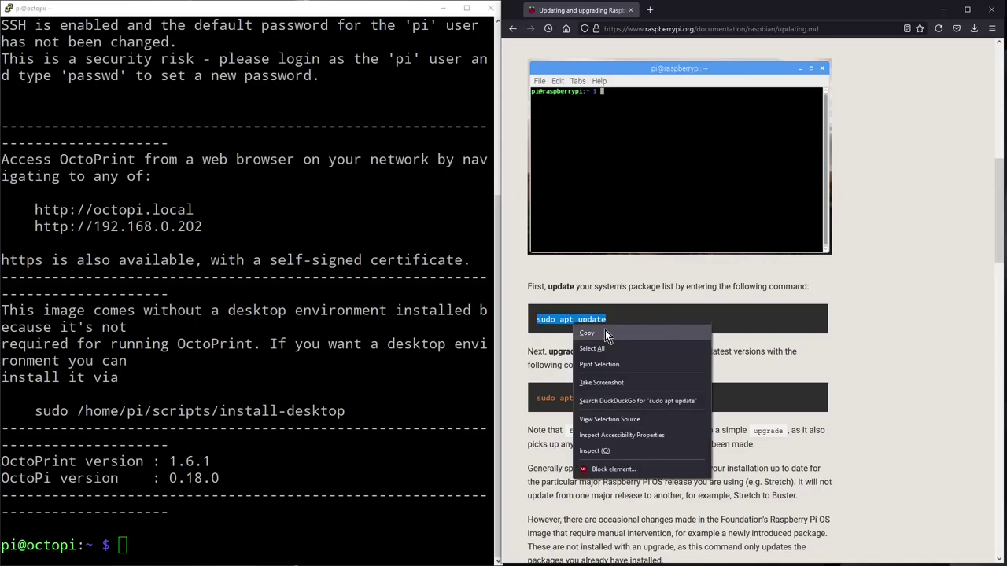
{"action": "left_click", "coordinate": [605, 331]}
{"action": "key", "text": "alt+Tab"}
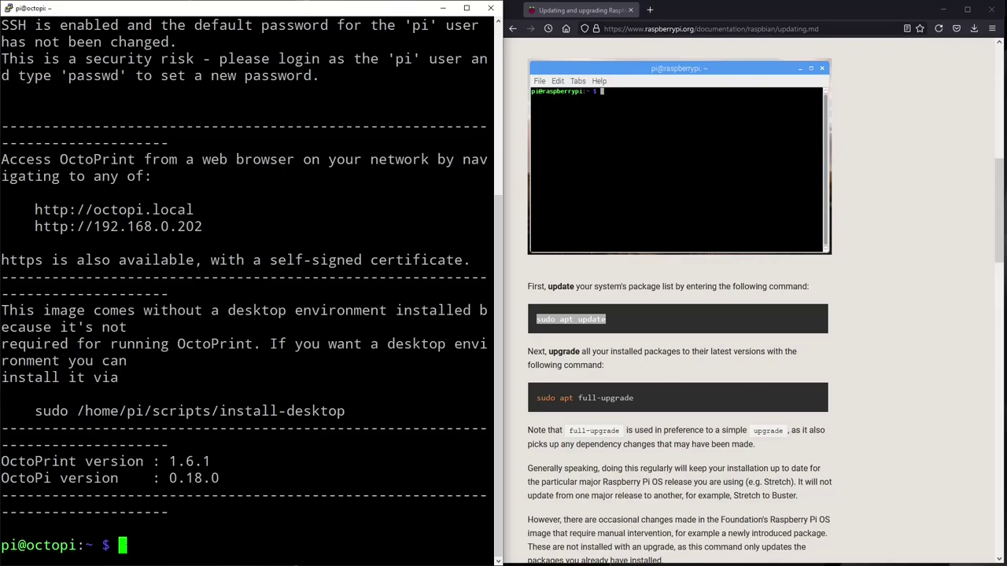
{"action": "key", "text": "shift+Insert"}
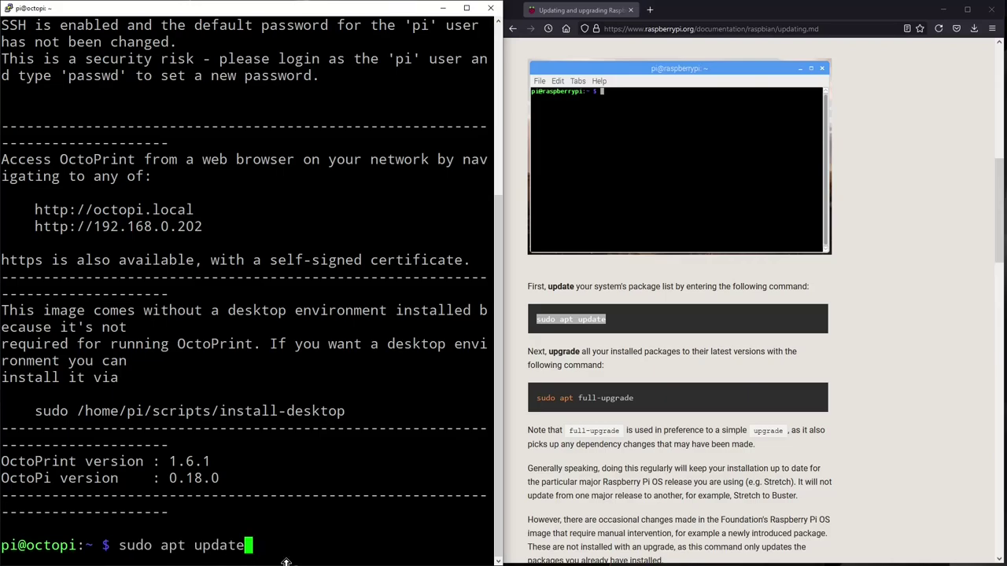
{"action": "key", "text": "Return"}
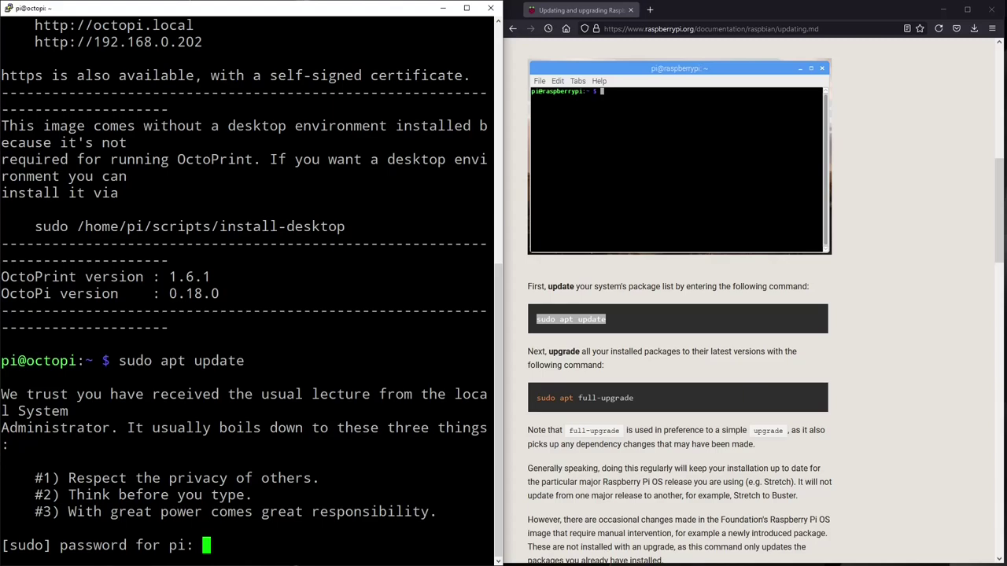
{"action": "key", "text": "Return"}
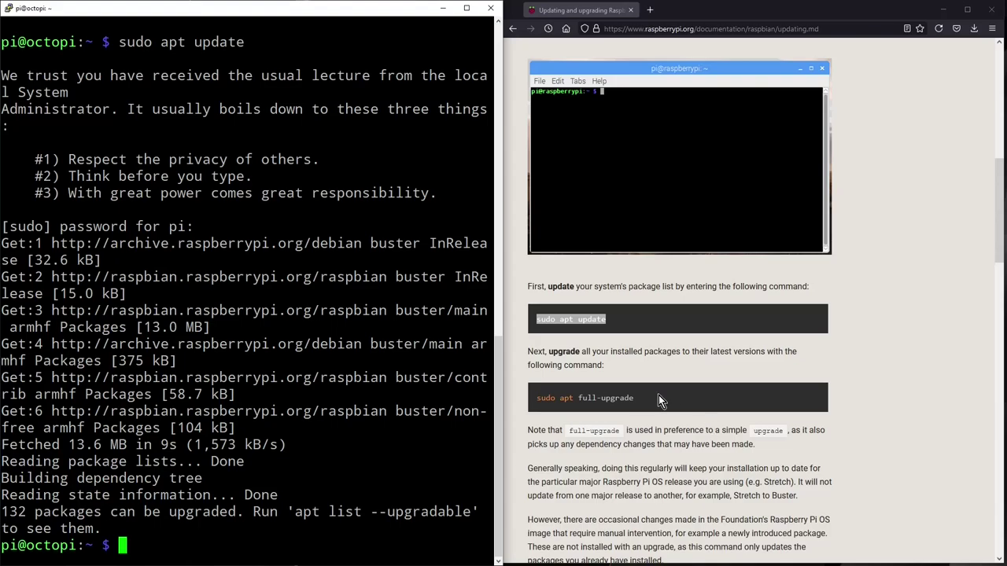
Step: Run sudo apt full-upgrade, confirm with y, then reboot the Pi with sudo reboot
{"action": "left_click_drag", "start_coordinate": [634, 397], "coordinate": [536, 403]}
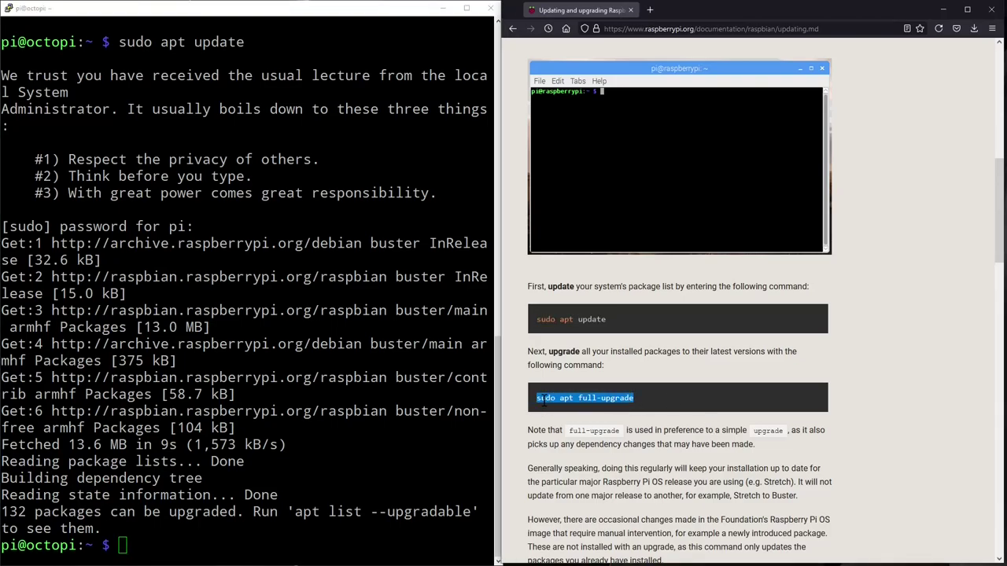
{"action": "right_click", "coordinate": [538, 404]}
{"action": "left_click", "coordinate": [563, 419]}
{"action": "key", "text": "alt+Tab"}
{"action": "key", "text": "shift+Insert"}
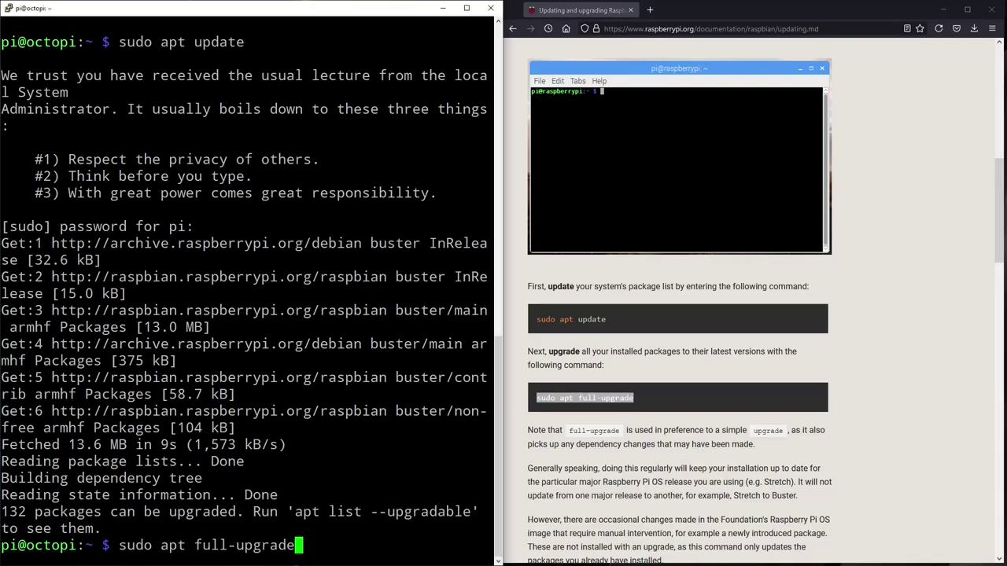
{"action": "key", "text": "Return"}
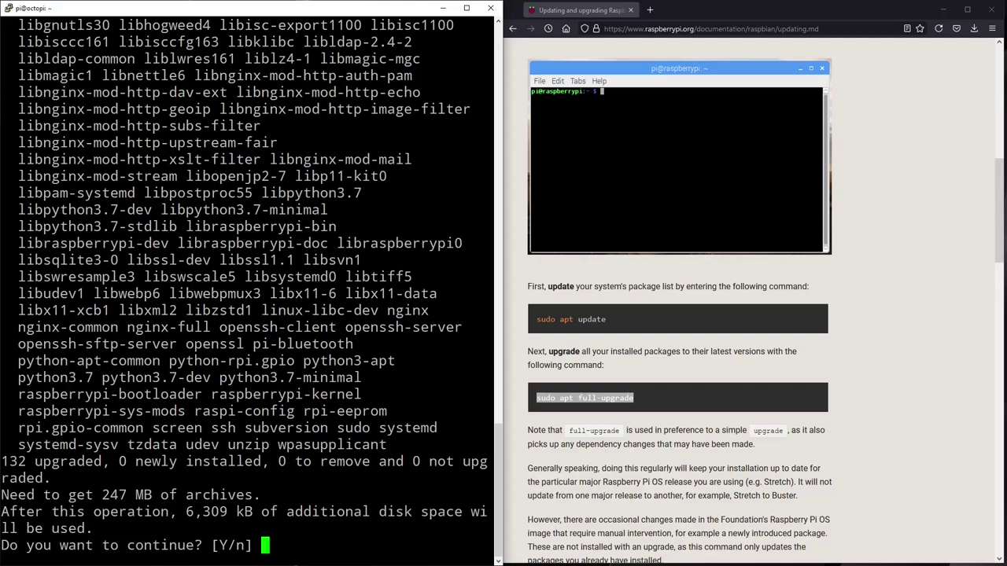
{"action": "type", "text": "y"}
{"action": "key", "text": "Return"}
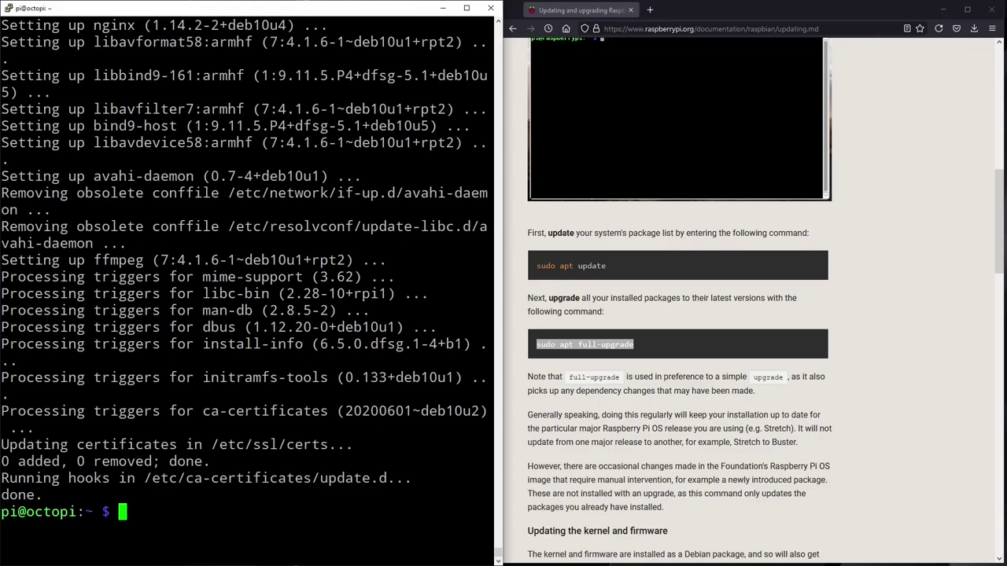
{"action": "type", "text": "sudo reboot"}
{"action": "key", "text": "Return"}
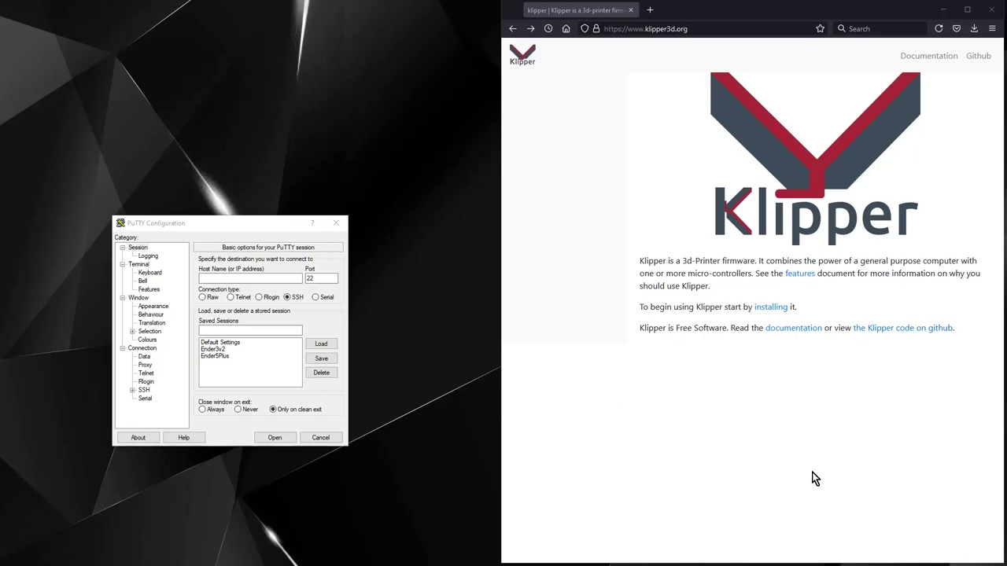
Step: Reopen an SSH session to the Pi at 192.168.0.202
{"action": "left_click", "coordinate": [233, 279]}
{"action": "key", "text": "ctrl+v"}
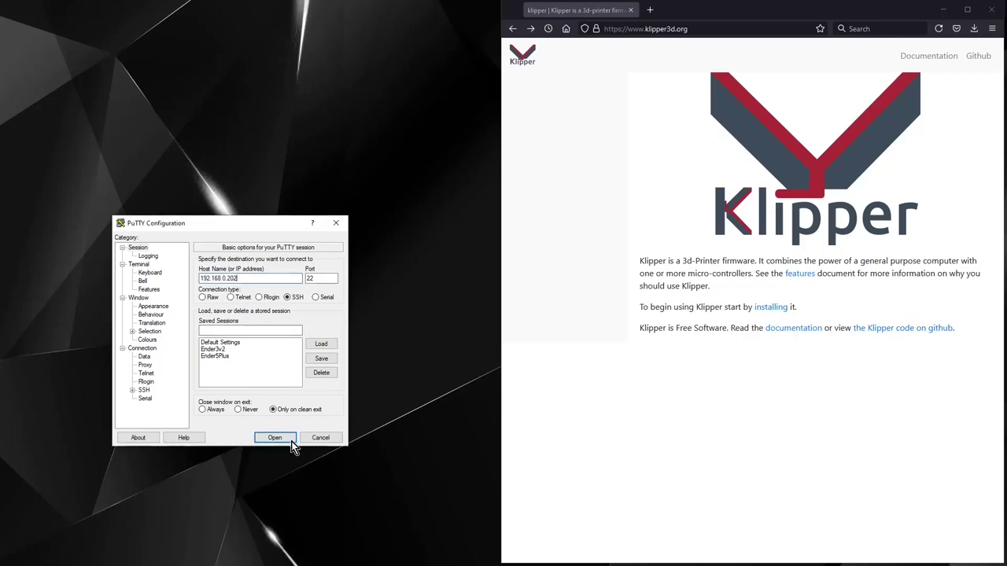
{"action": "left_click", "coordinate": [287, 435]}
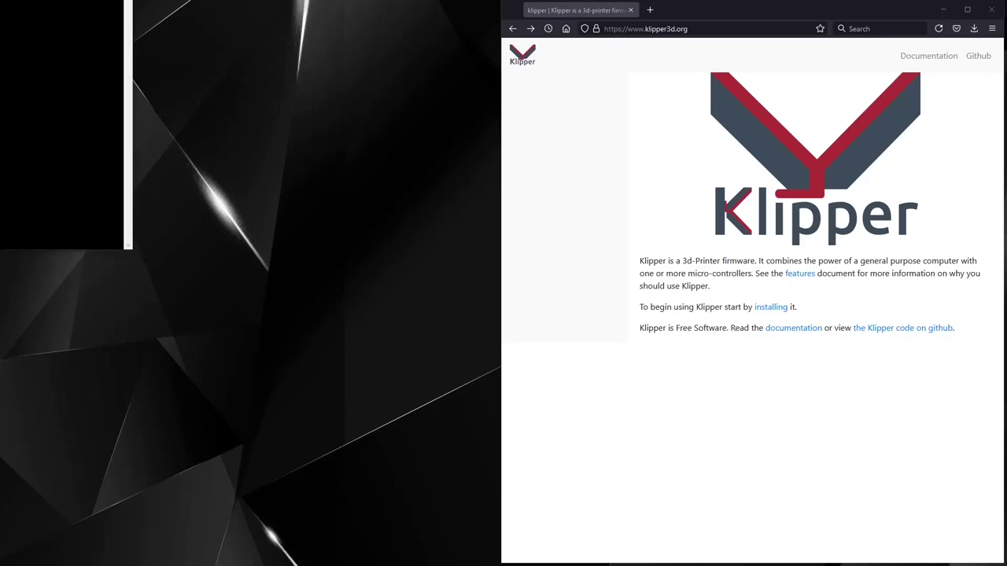
{"action": "left_click_drag", "start_coordinate": [153, 74], "coordinate": [1, 102]}
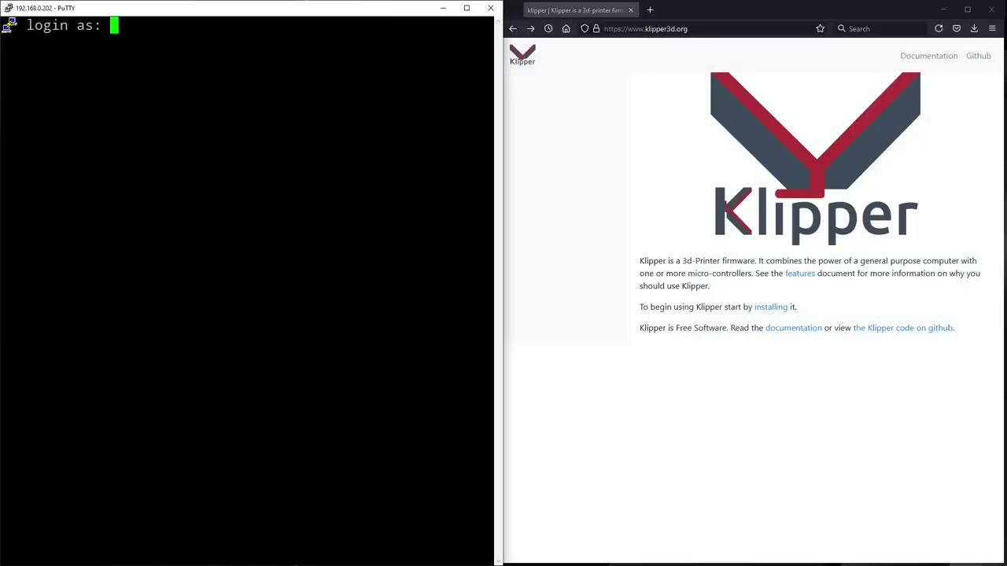
Step: Log in as pi with the password and open Klipper's installation page on klipper3d.org
{"action": "type", "text": "pi"}
{"action": "key", "text": "Return"}
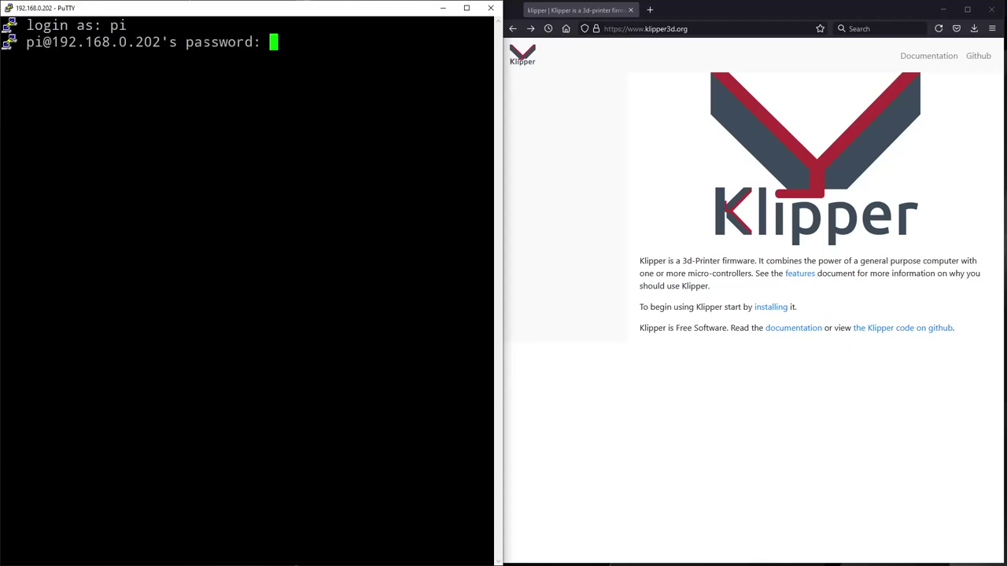
{"action": "type", "text": "raspberry"}
{"action": "key", "text": "Return"}
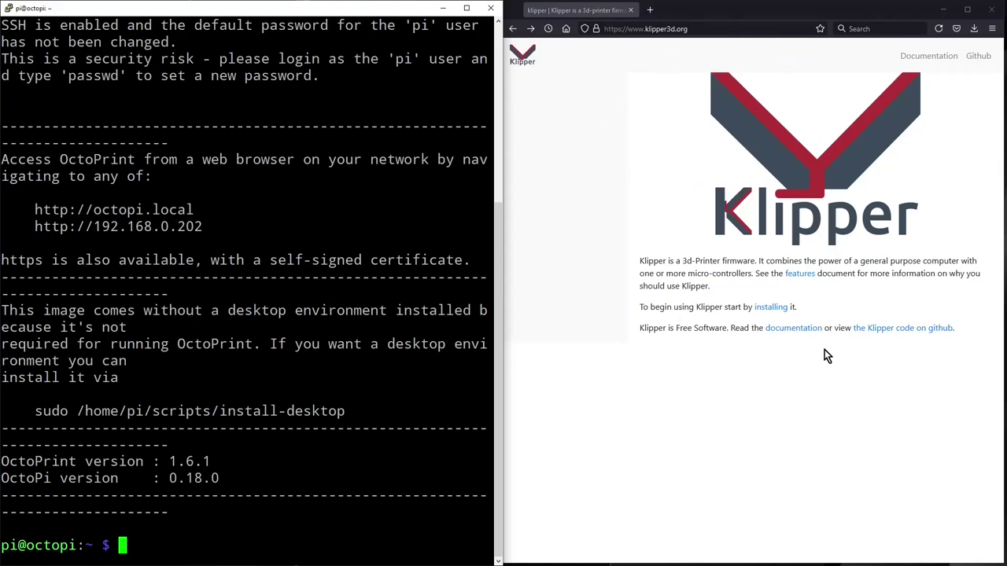
{"action": "left_click", "coordinate": [775, 307]}
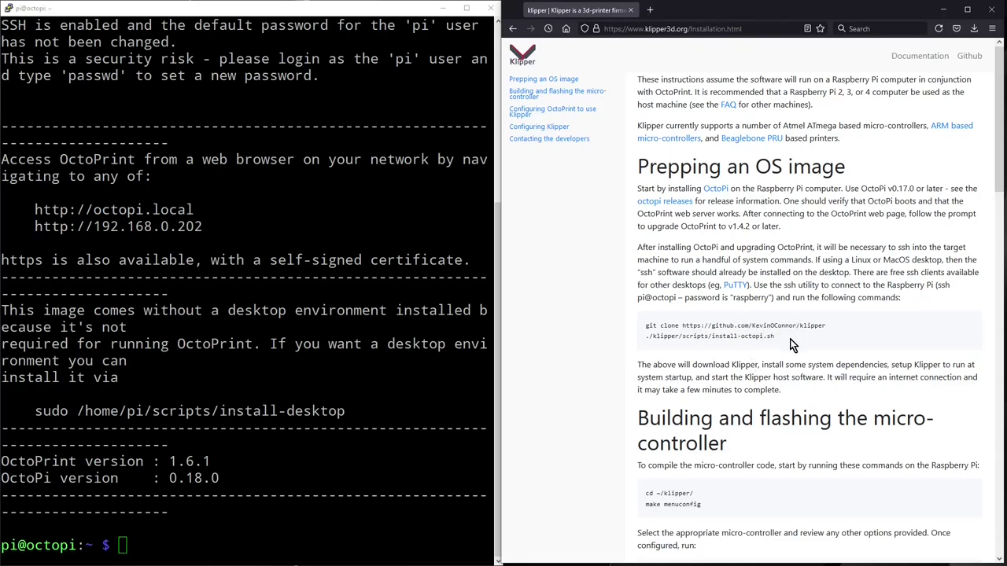
Step: Clone the Klipper repository using the git clone command copied from the Klipper docs
{"action": "left_click_drag", "start_coordinate": [789, 345], "coordinate": [644, 318]}
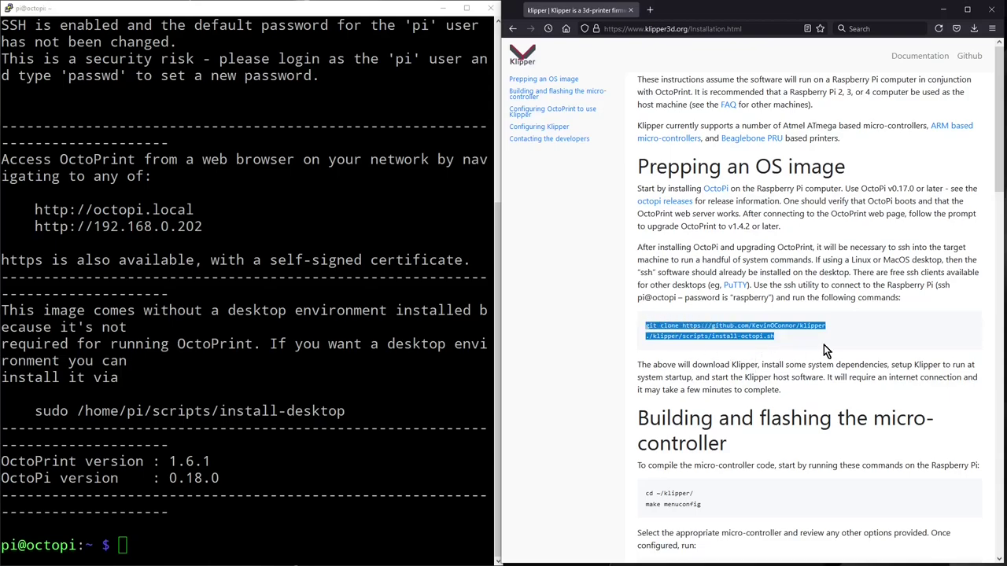
{"action": "right_click", "coordinate": [719, 328]}
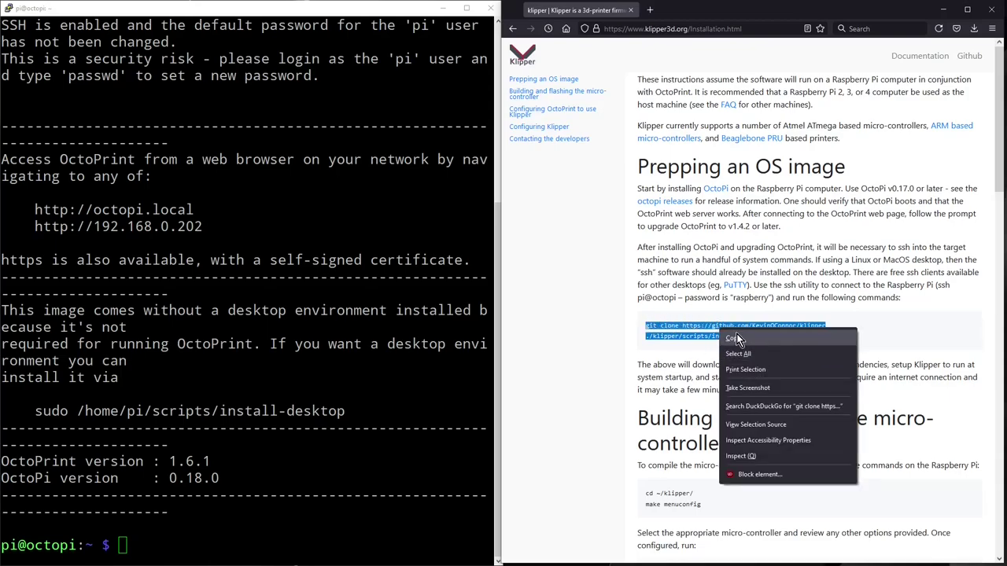
{"action": "left_click", "coordinate": [736, 333]}
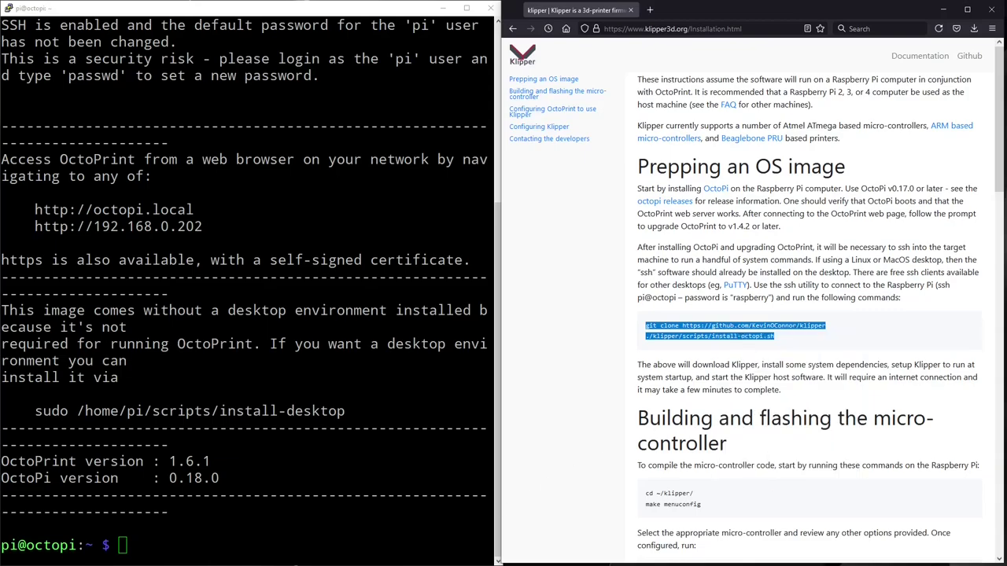
{"action": "key", "text": "alt+Tab"}
{"action": "key", "text": "shift+Insert"}
{"action": "key", "text": "Return"}
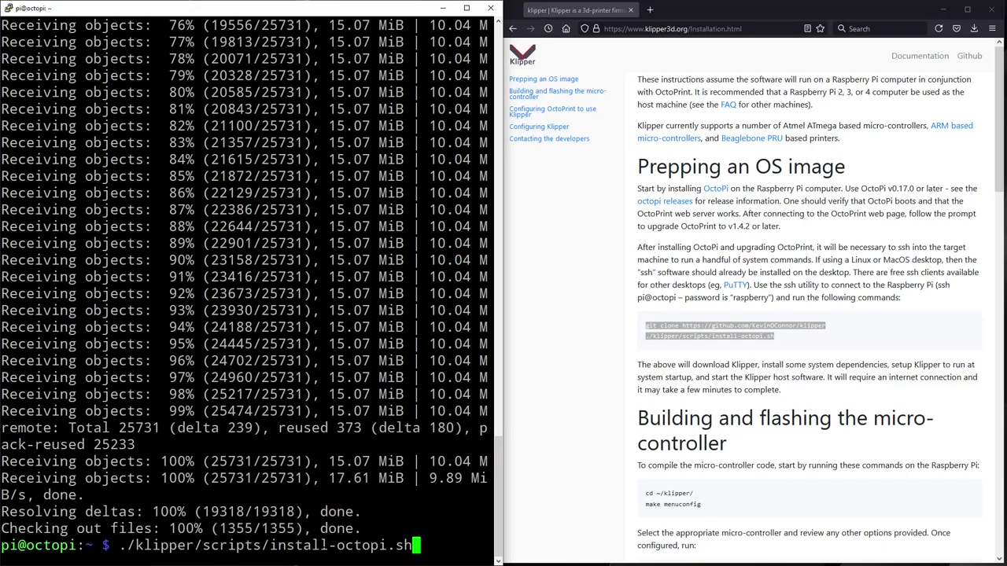
Step: Run install-octopi.sh with the sudo password and review its install output
{"action": "key", "text": "Return"}
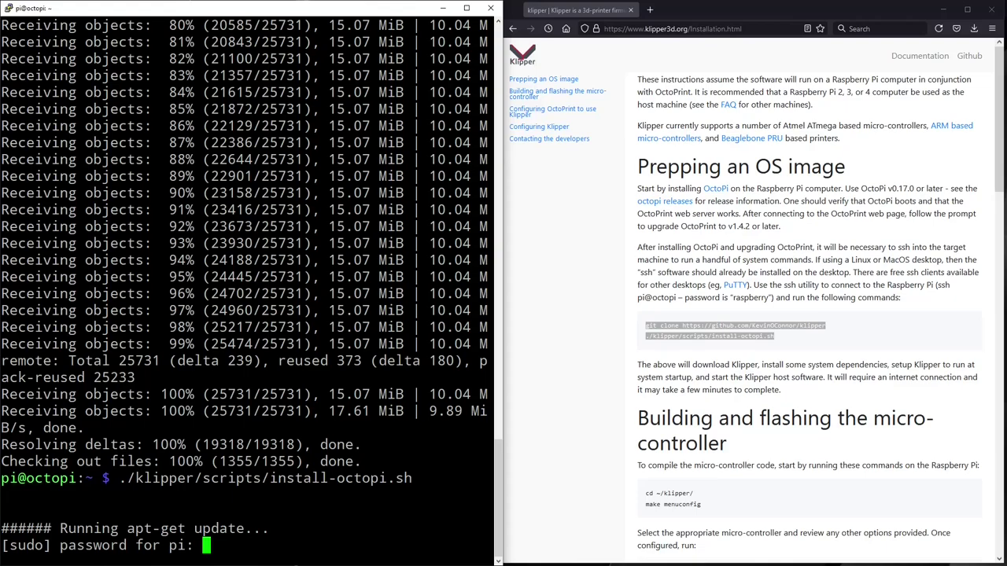
{"action": "key", "text": "Return"}
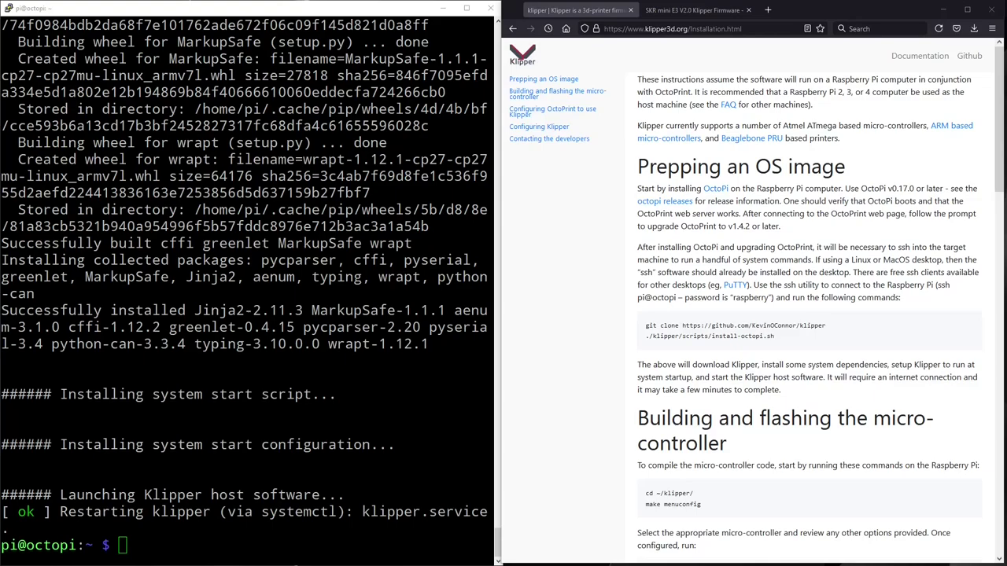
{"action": "scroll", "coordinate": [605, 400], "scroll_direction": "down", "scroll_amount": 5}
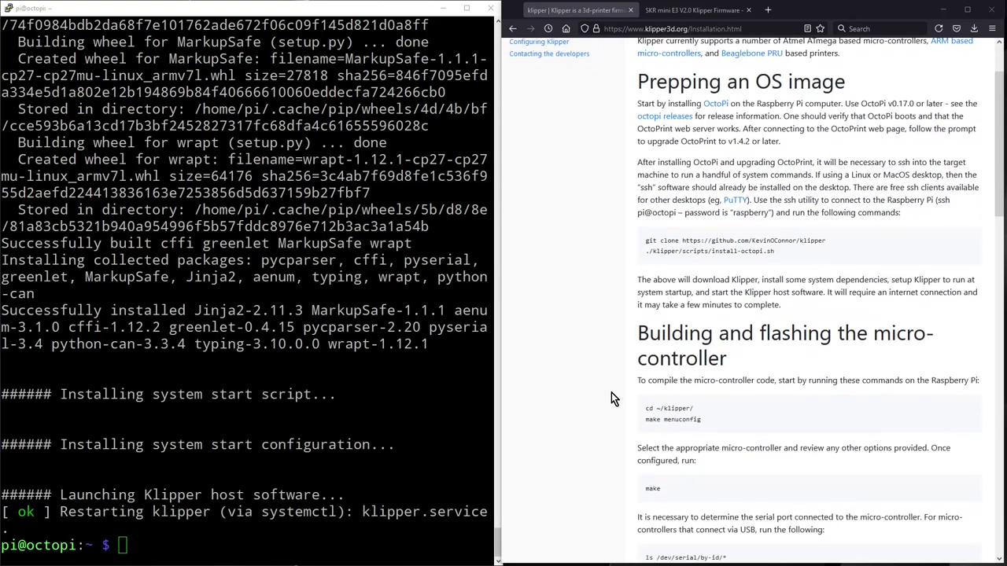
{"action": "scroll", "coordinate": [618, 393], "scroll_direction": "down", "scroll_amount": 4}
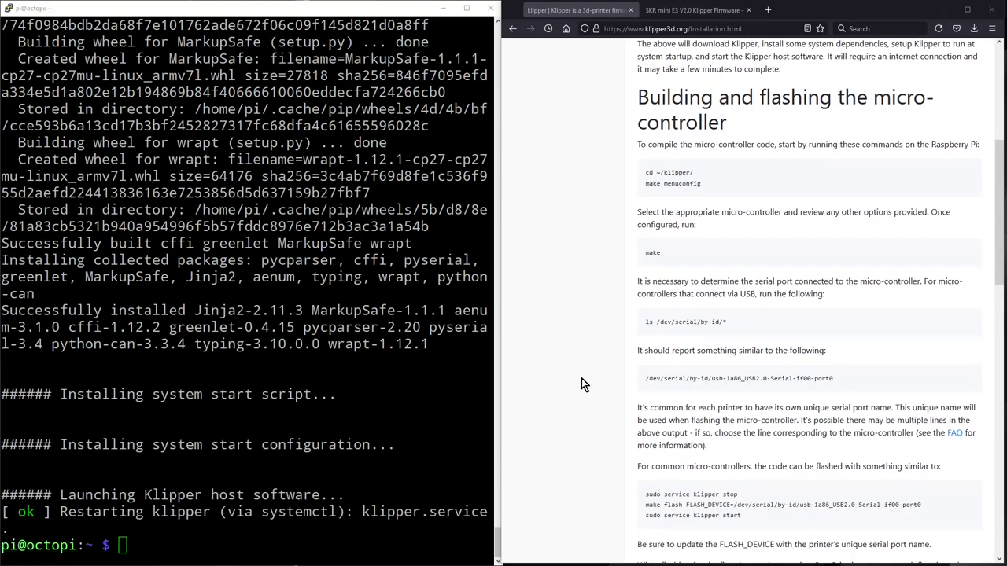
{"action": "scroll", "coordinate": [580, 378], "scroll_direction": "up", "scroll_amount": 1}
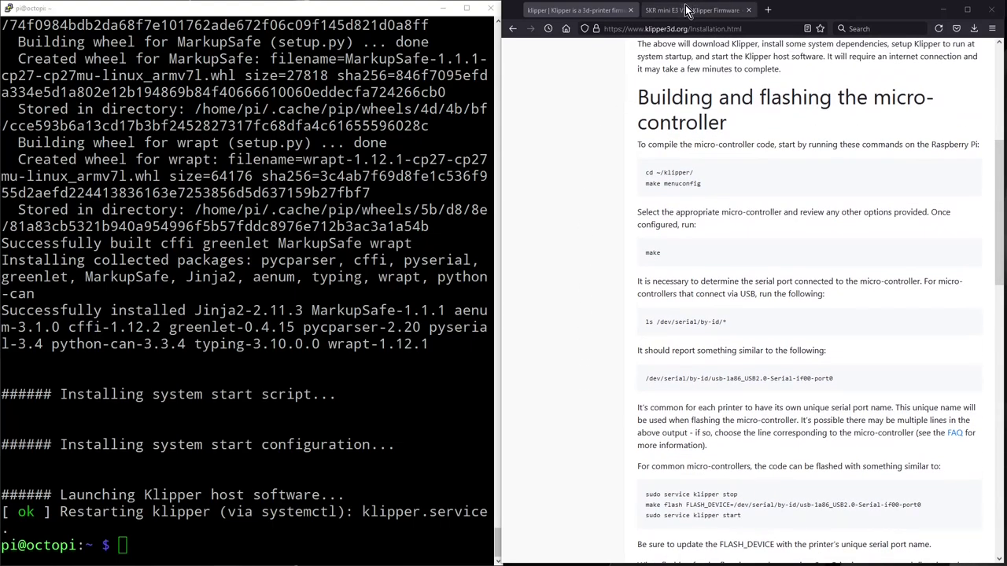
Step: Run 'sudo apt install make' in PuTTY, copied from the SKR mini E3 V2.0 guide
{"action": "left_click", "coordinate": [683, 12]}
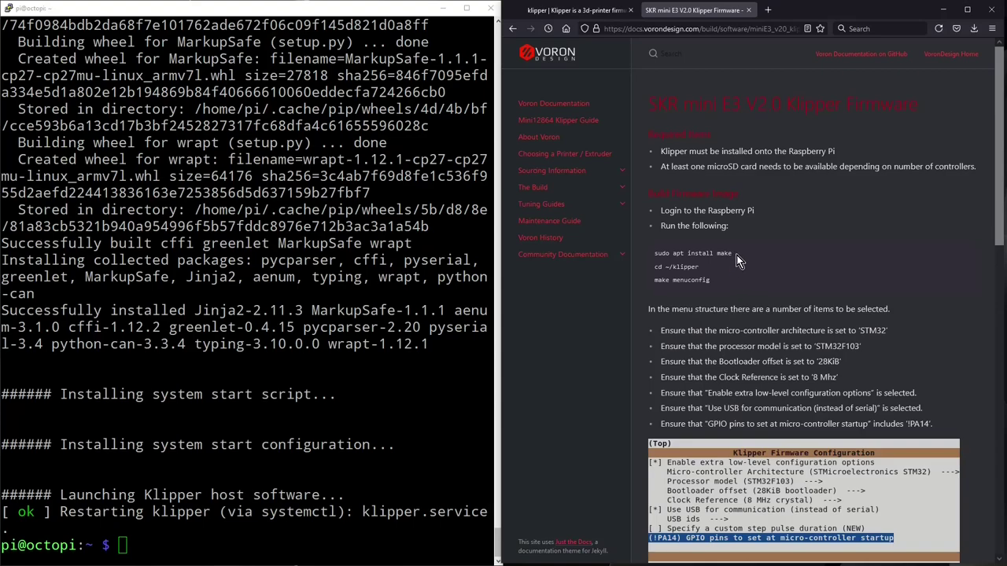
{"action": "left_click_drag", "start_coordinate": [736, 255], "coordinate": [641, 250]}
{"action": "right_click", "coordinate": [666, 250]}
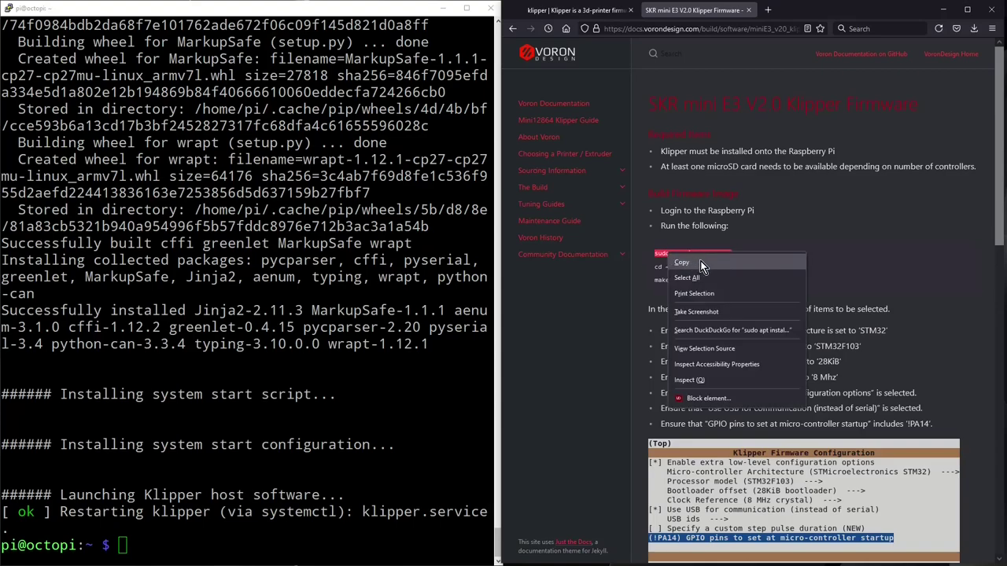
{"action": "left_click", "coordinate": [694, 263]}
{"action": "key", "text": "alt+Tab"}
{"action": "key", "text": "shift+Insert"}
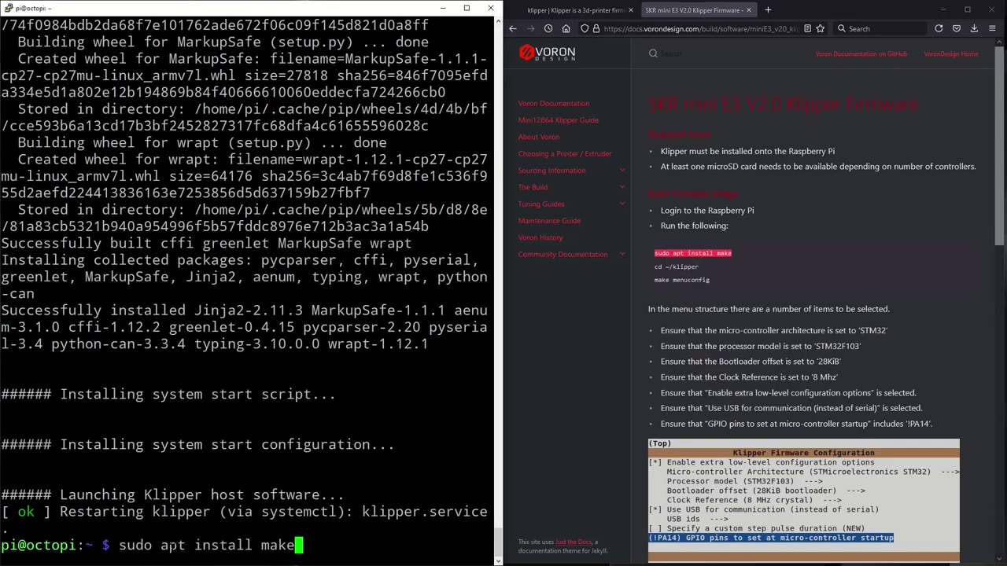
{"action": "key", "text": "Return"}
Step: Change into ~/klipper and run 'make menuconfig' to reach the firmware configuration menu
{"action": "left_click_drag", "start_coordinate": [700, 267], "coordinate": [653, 268]}
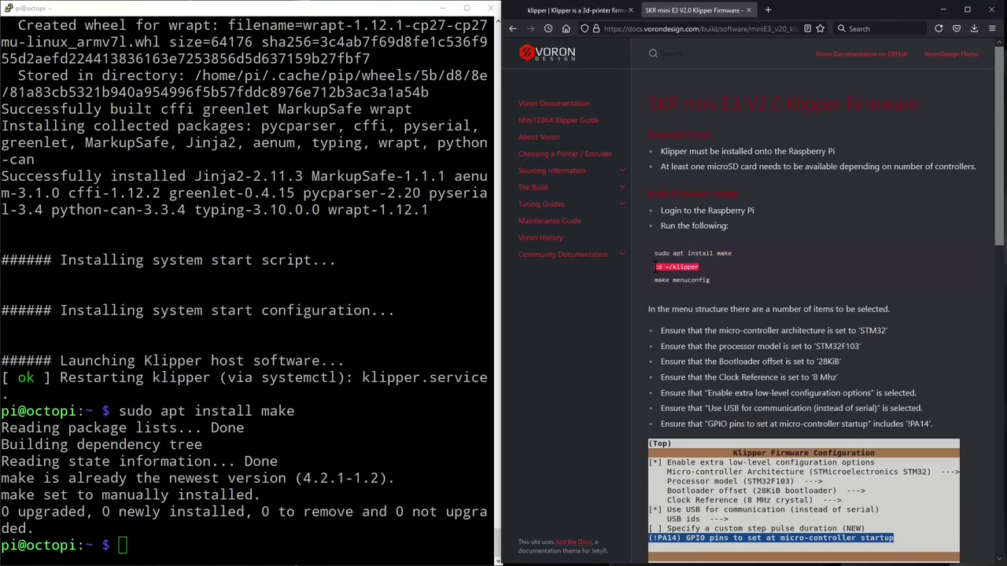
{"action": "right_click", "coordinate": [673, 267]}
{"action": "left_click", "coordinate": [700, 278]}
{"action": "key", "text": "alt+Tab"}
{"action": "key", "text": "shift+Insert"}
{"action": "key", "text": "Return"}
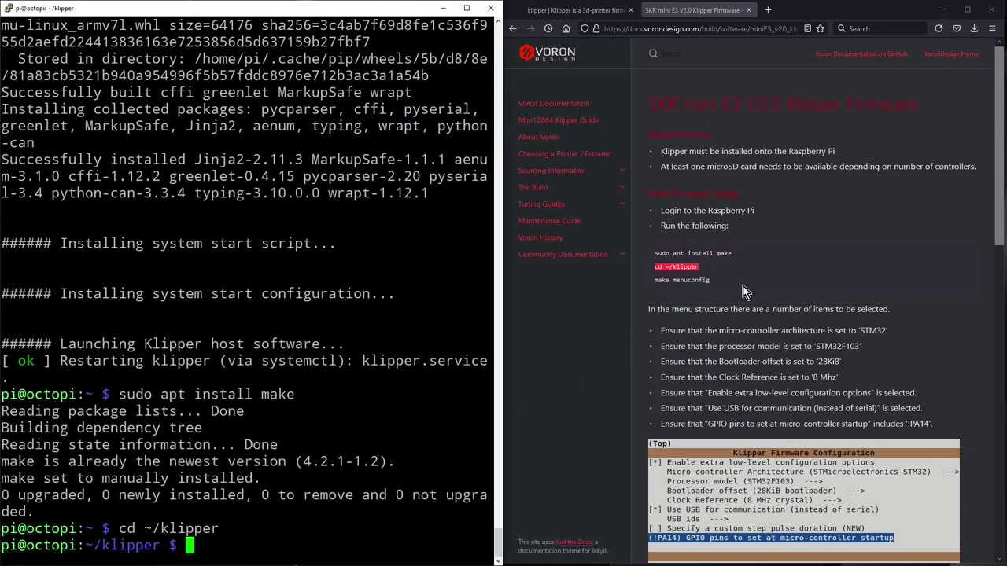
{"action": "left_click_drag", "start_coordinate": [715, 282], "coordinate": [653, 280]}
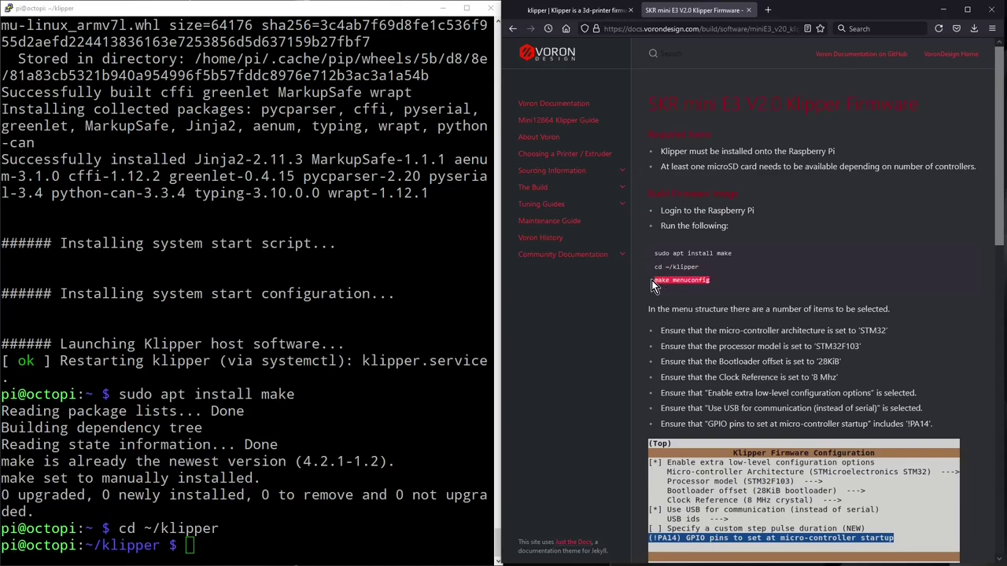
{"action": "right_click", "coordinate": [657, 282]}
{"action": "left_click", "coordinate": [678, 294]}
{"action": "key", "text": "alt+Tab"}
{"action": "key", "text": "shift+Insert"}
{"action": "key", "text": "Return"}
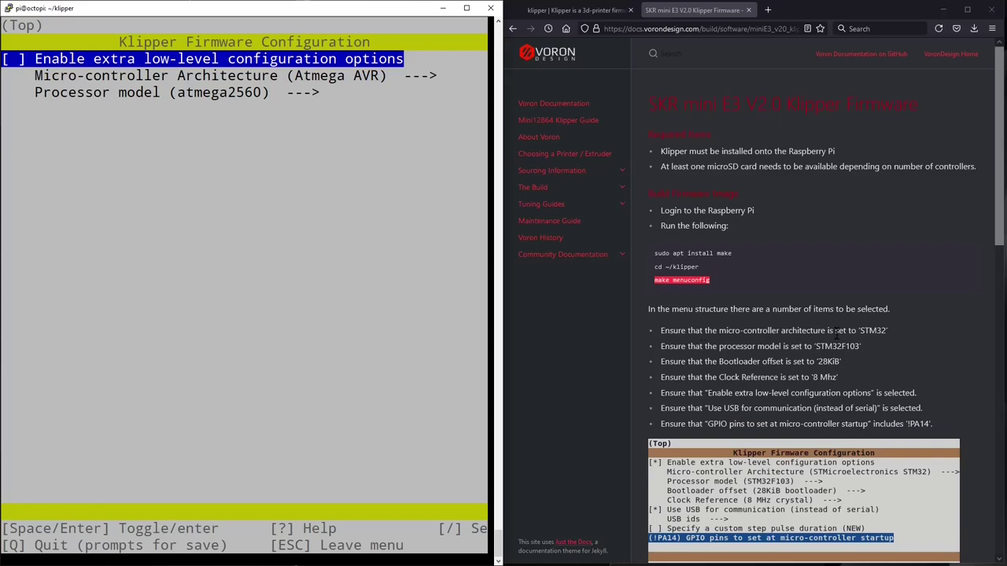
Step: Enable extra low-level configuration options and set the architecture to STMicroelectronics STM32
{"action": "scroll", "coordinate": [836, 332], "scroll_direction": "down", "scroll_amount": 1}
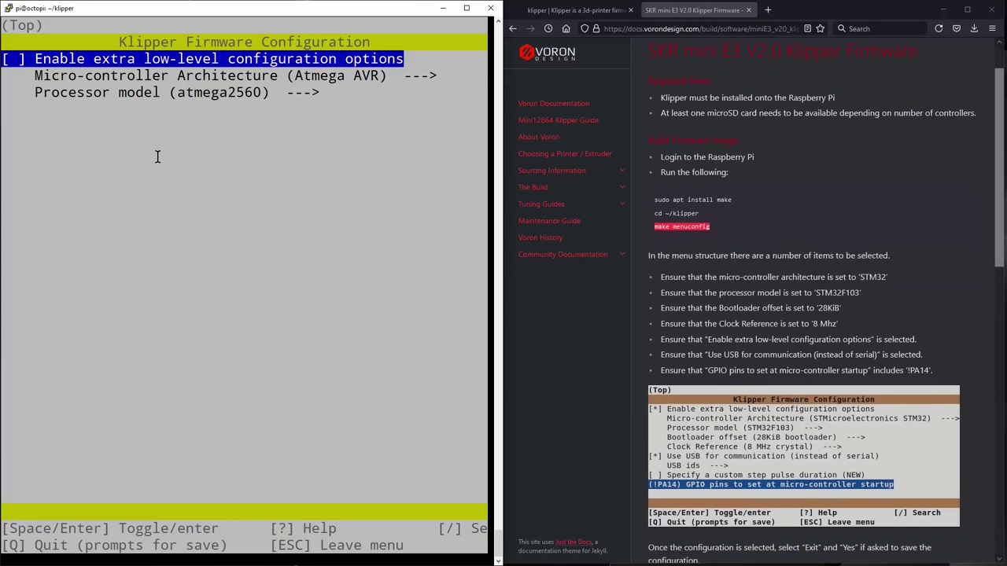
{"action": "key", "text": "space"}
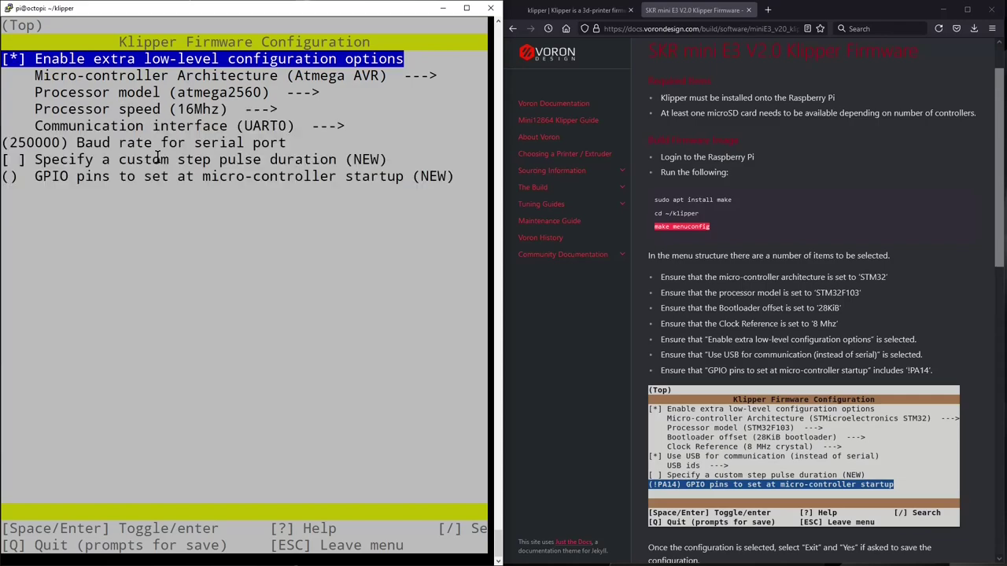
{"action": "key", "text": "Down"}
{"action": "key", "text": "Down"}
{"action": "key", "text": "Up"}
{"action": "key", "text": "Up"}
{"action": "key", "text": "Down"}
{"action": "key", "text": "Down"}
{"action": "key", "text": "Down"}
{"action": "key", "text": "Up"}
{"action": "key", "text": "Up"}
{"action": "key", "text": "Down"}
{"action": "key", "text": "Down"}
{"action": "key", "text": "Up"}
{"action": "key", "text": "Up"}
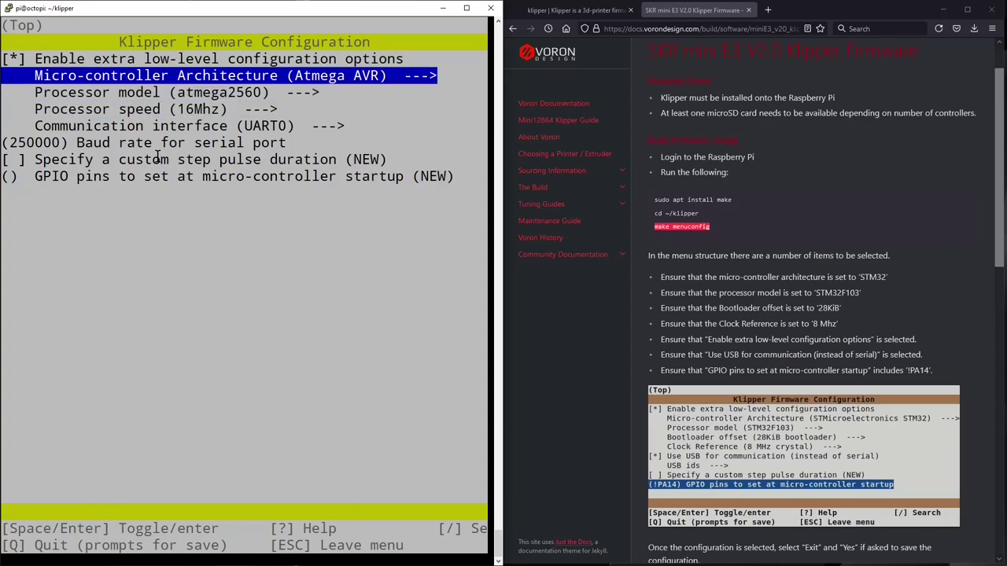
{"action": "key", "text": "Return"}
{"action": "key", "text": "Down"}
{"action": "key", "text": "Down"}
{"action": "key", "text": "Down"}
{"action": "key", "text": "Down"}
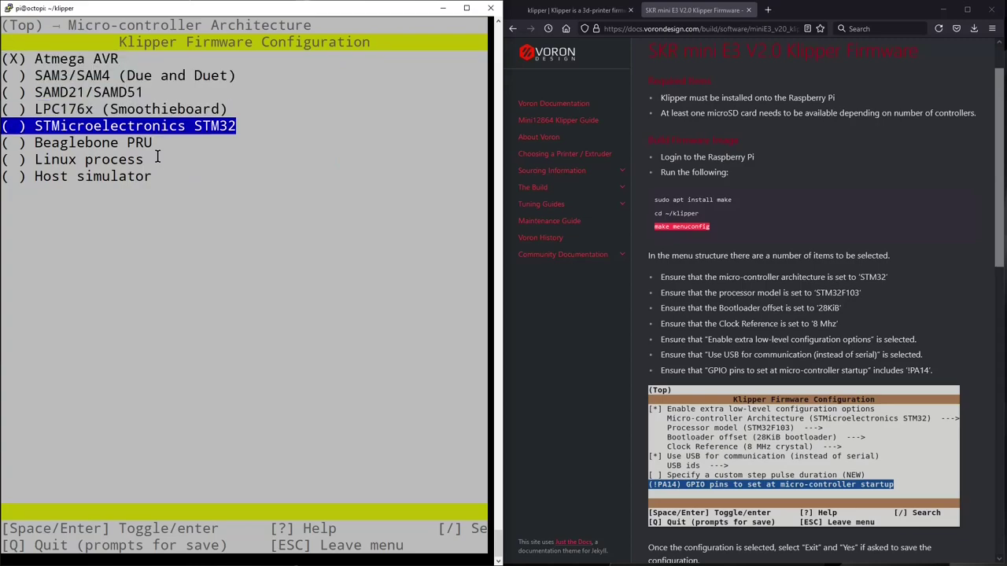
{"action": "key", "text": "Return"}
Step: Set the processor model to STM32F103
{"action": "key", "text": "Down"}
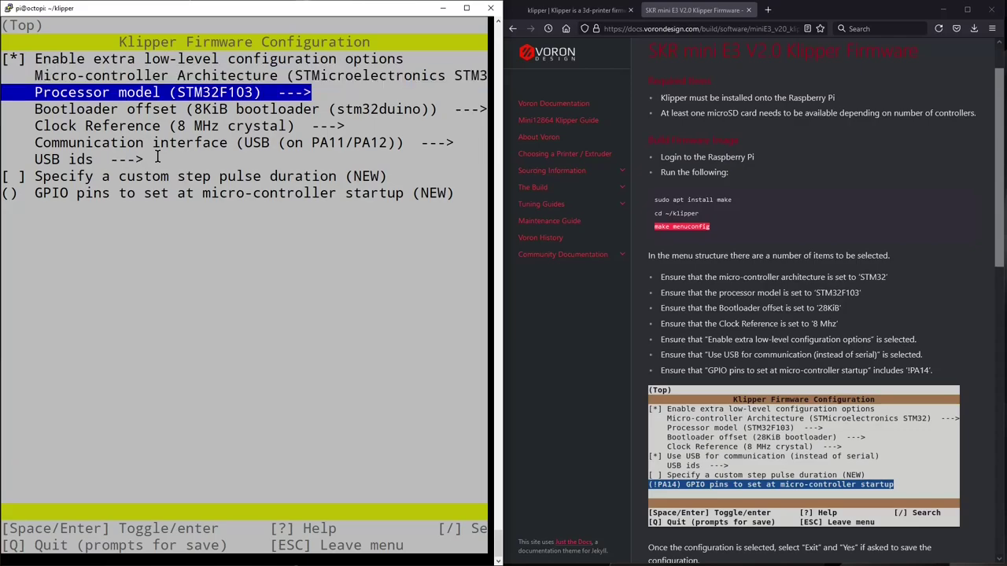
{"action": "key", "text": "Return"}
{"action": "key", "text": "Down"}
{"action": "key", "text": "Up"}
{"action": "key", "text": "Down"}
{"action": "key", "text": "Up"}
{"action": "key", "text": "Down"}
{"action": "key", "text": "Up"}
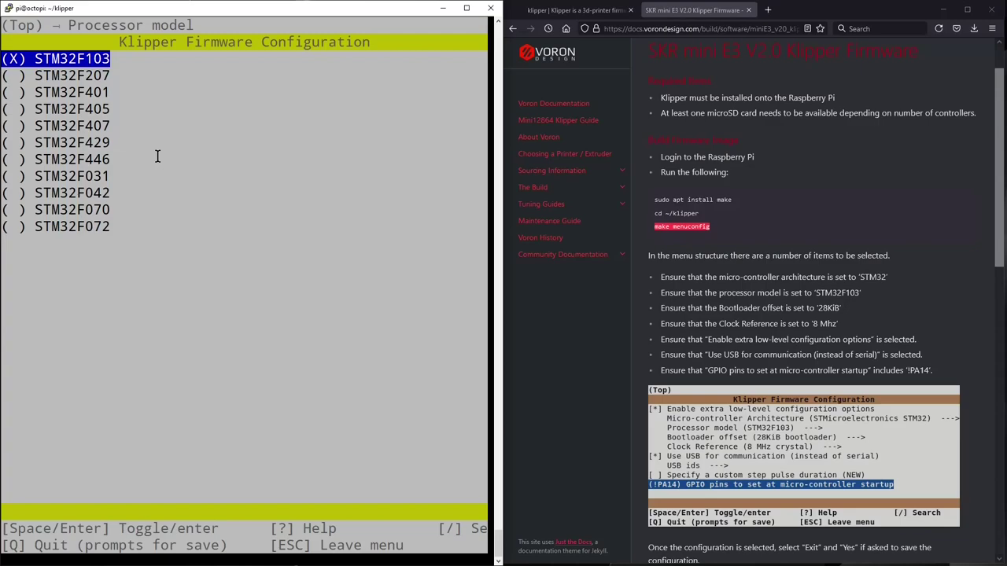
{"action": "key", "text": "Return"}
Step: Set the bootloader offset to 28KiB
{"action": "key", "text": "Down"}
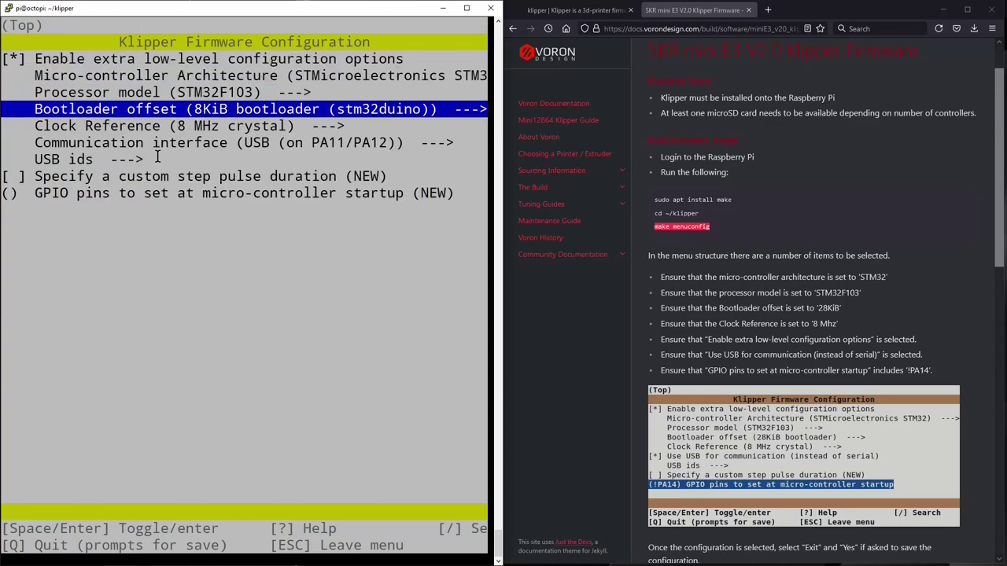
{"action": "key", "text": "Return"}
{"action": "key", "text": "Down"}
{"action": "key", "text": "Down"}
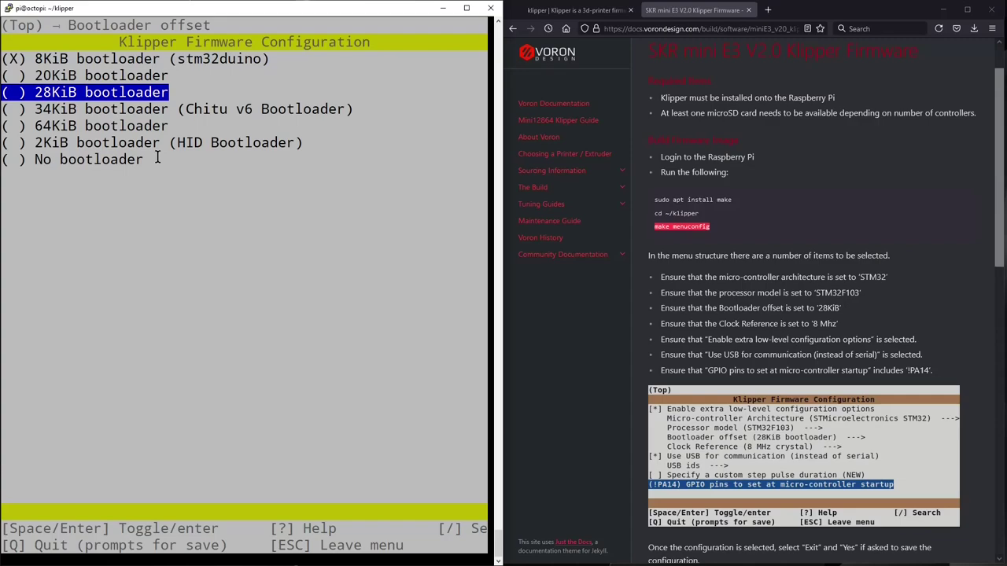
{"action": "key", "text": "Return"}
Step: Set the startup GPIO pins to !PA14, then quit menuconfig and save the configuration
{"action": "key", "text": "Down"}
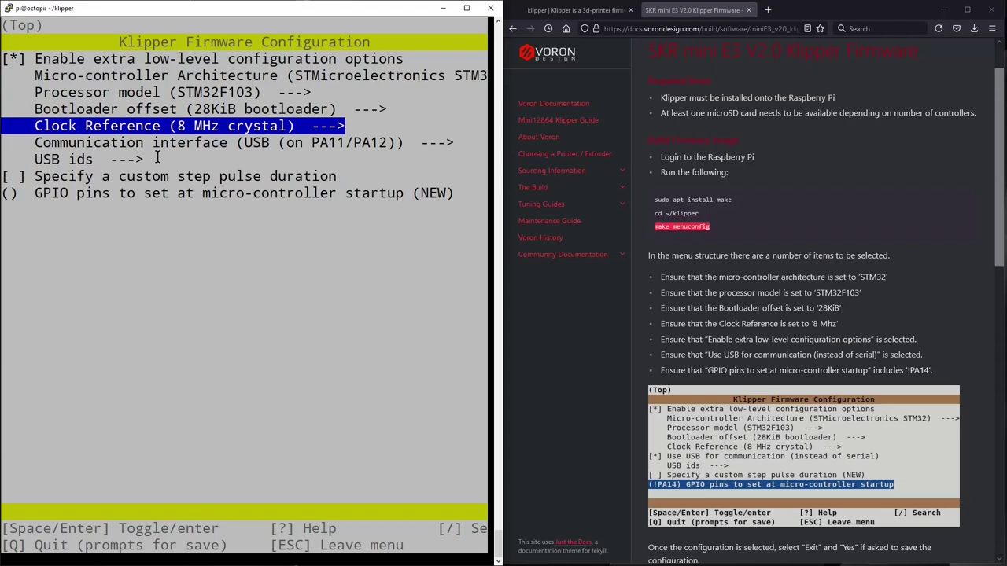
{"action": "key", "text": "Down"}
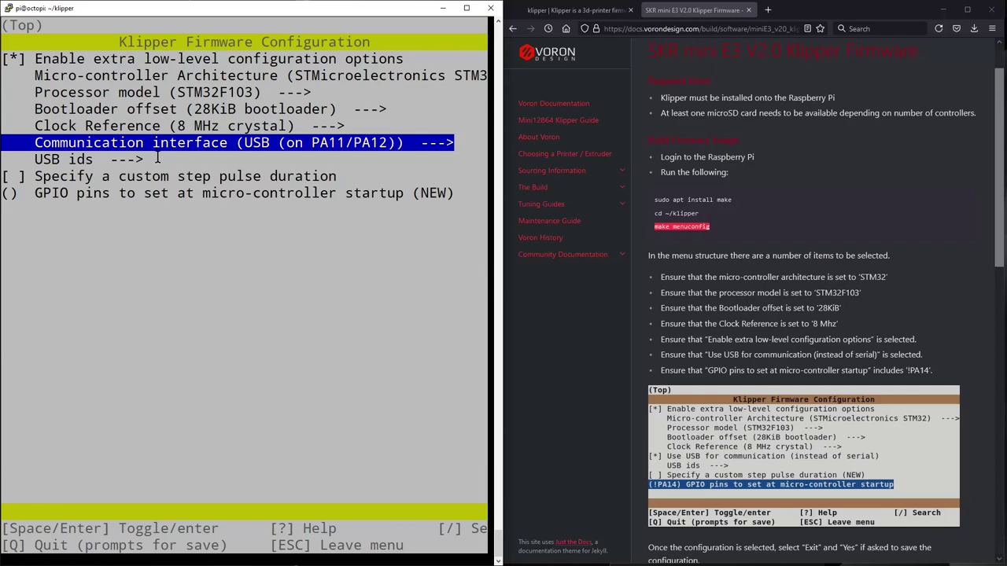
{"action": "key", "text": "Down"}
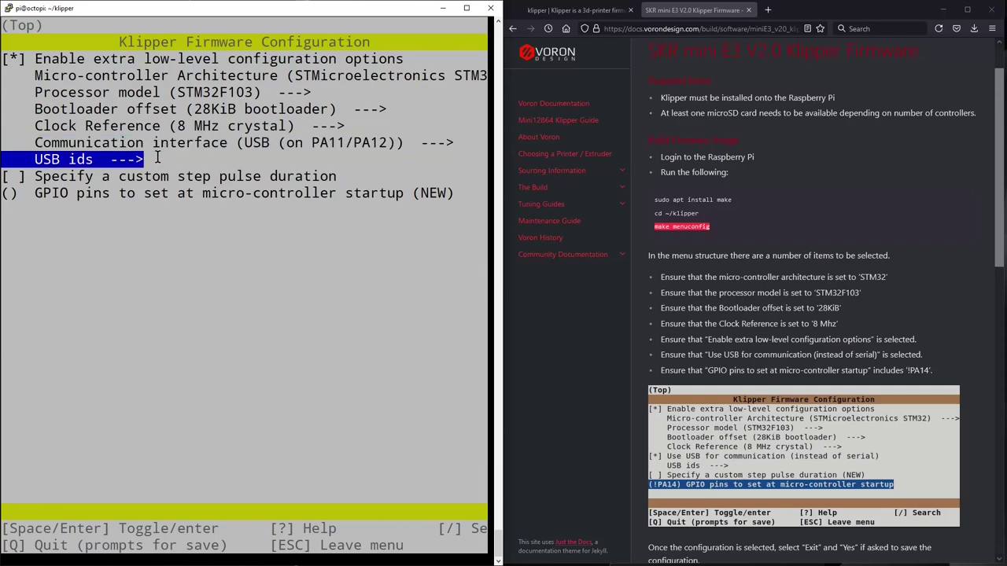
{"action": "key", "text": "Down"}
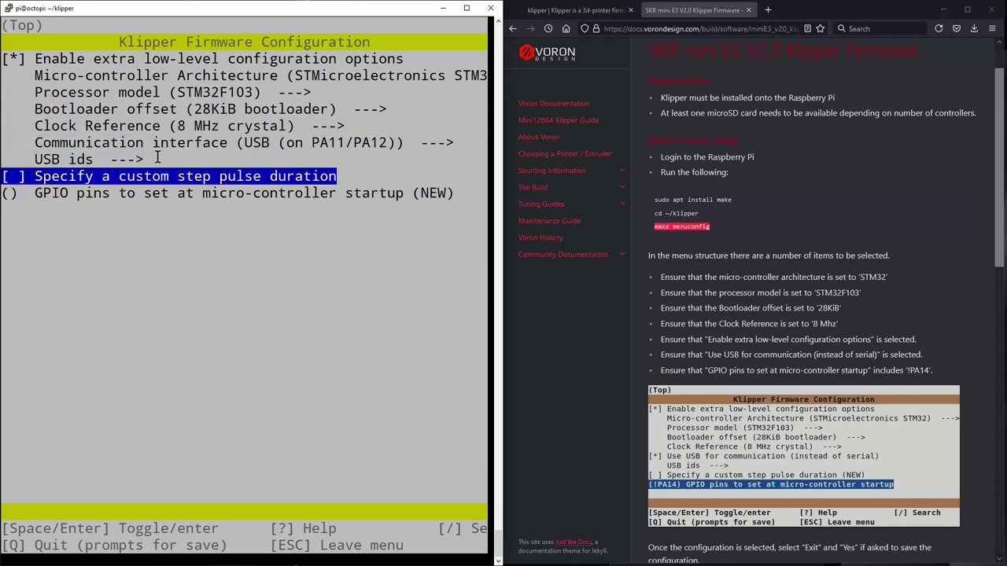
{"action": "key", "text": "Down"}
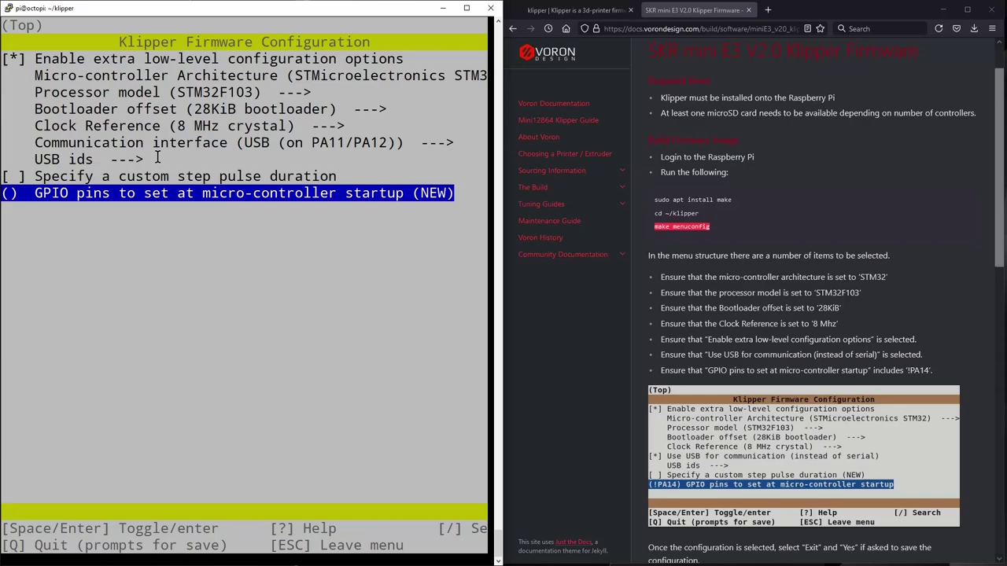
{"action": "key", "text": "Return"}
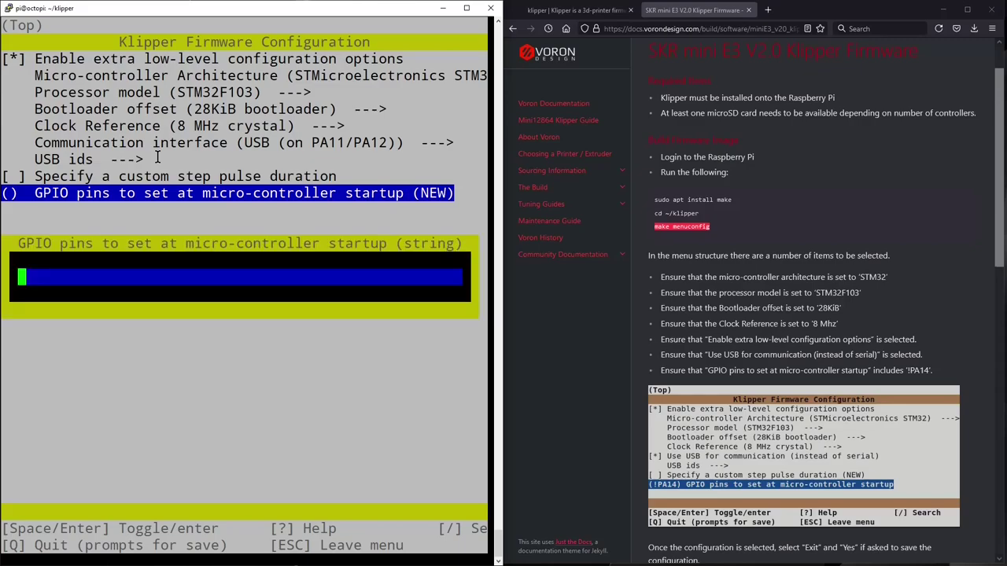
{"action": "type", "text": "!PA14"}
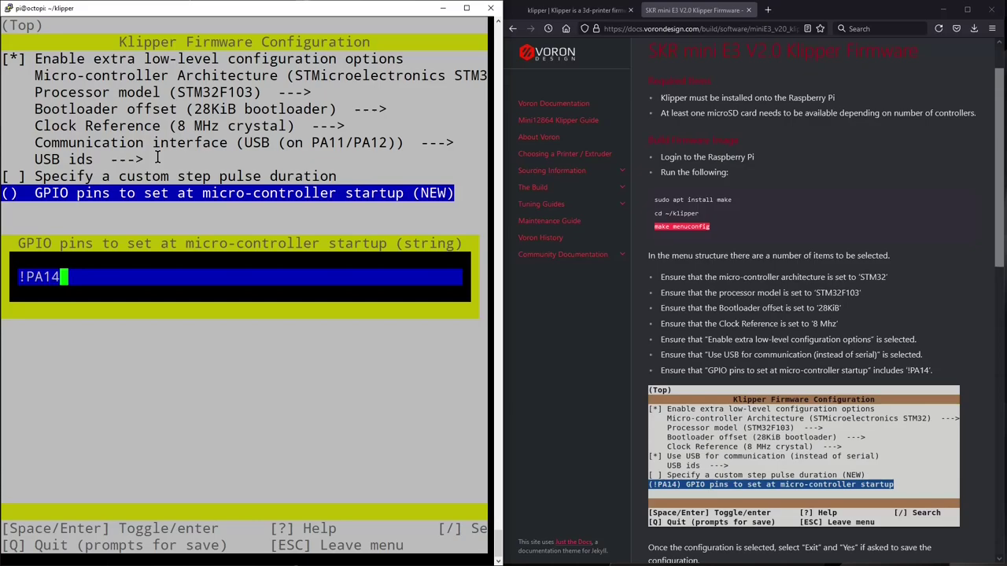
{"action": "key", "text": "Return"}
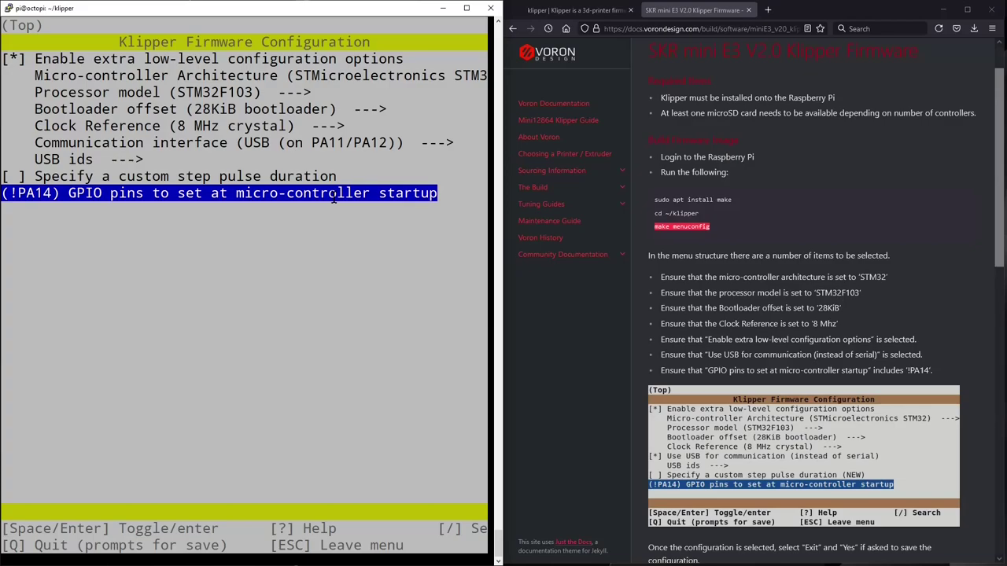
{"action": "key", "text": "q"}
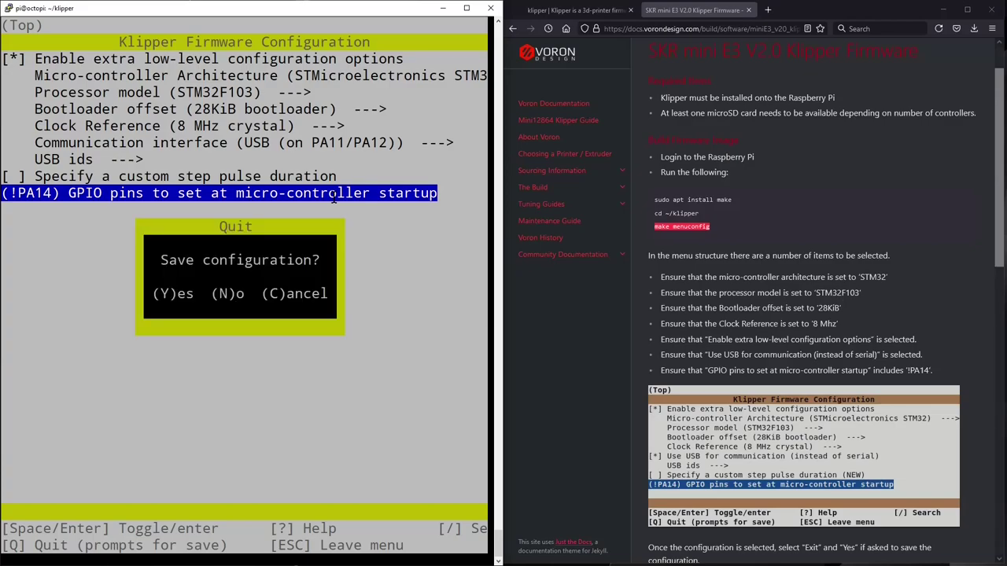
{"action": "key", "text": "y"}
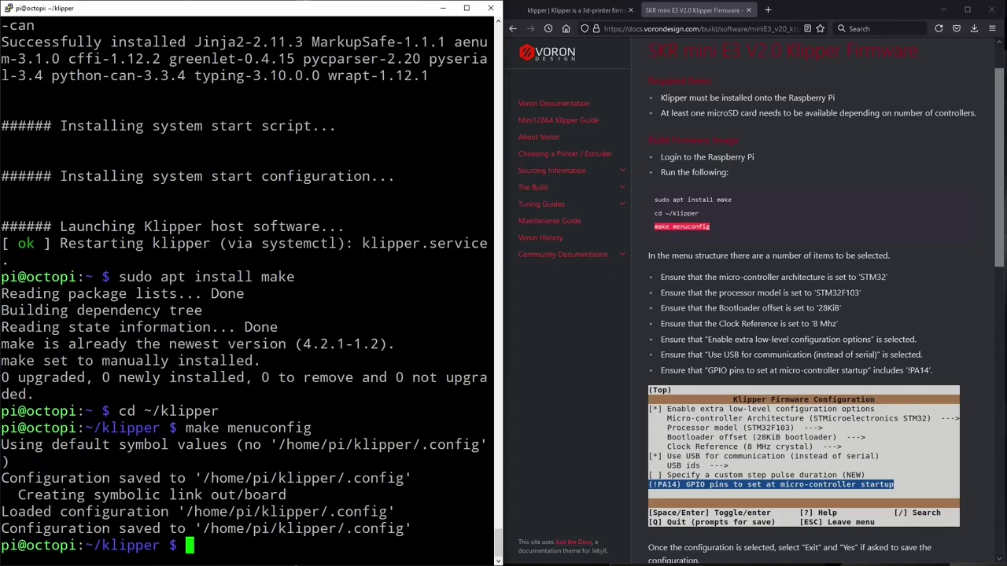
Step: Run 'make clean' in the terminal, copied from the guide
{"action": "scroll", "coordinate": [730, 287], "scroll_direction": "down", "scroll_amount": 3}
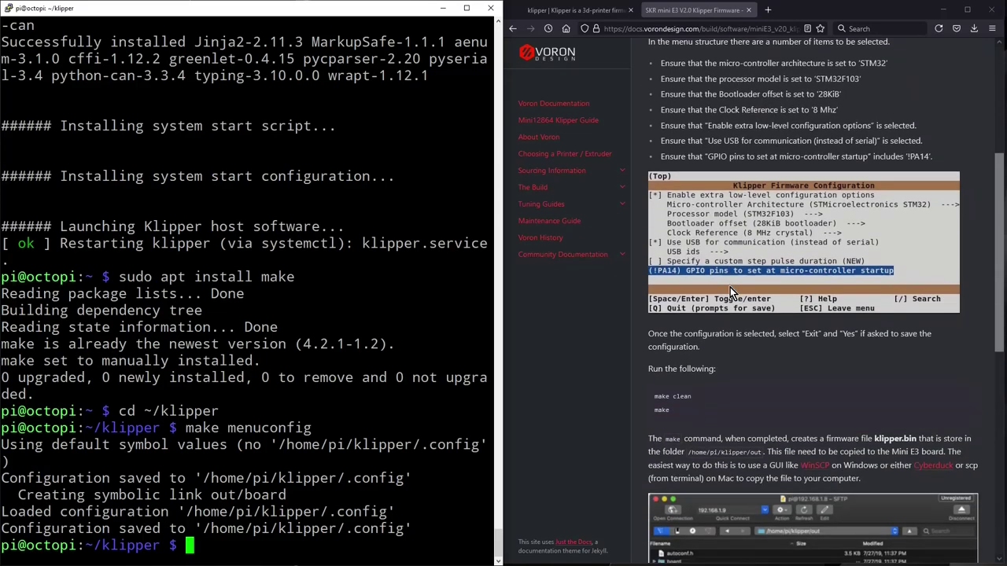
{"action": "mouse_move", "coordinate": [654, 397]}
{"action": "left_mouse_down"}
{"action": "mouse_move", "coordinate": [687, 397]}
{"action": "mouse_move", "coordinate": [654, 402]}
{"action": "left_mouse_up"}
{"action": "right_click", "coordinate": [655, 402]}
{"action": "left_click", "coordinate": [683, 413]}
{"action": "right_click", "coordinate": [206, 546]}
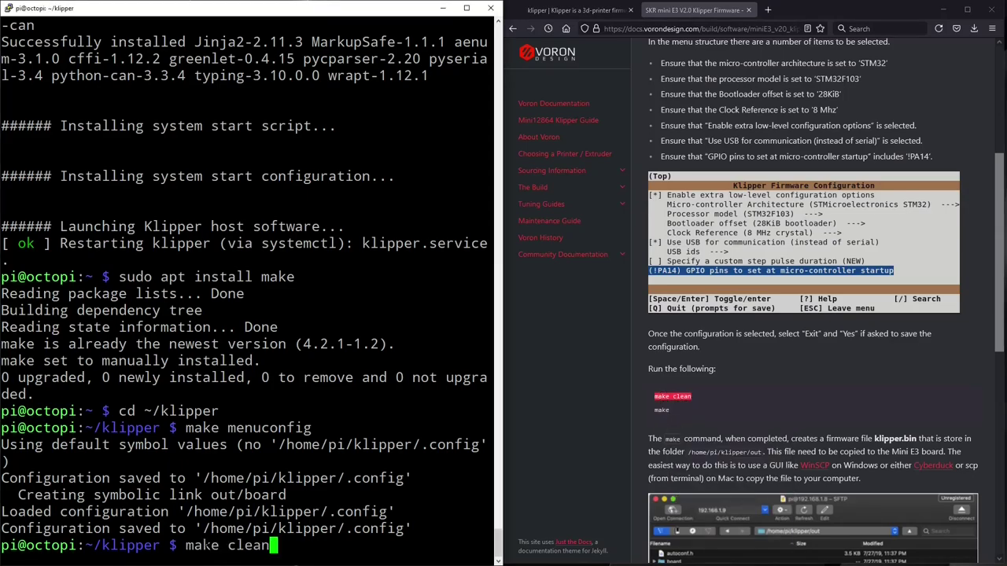
{"action": "key", "text": "Return"}
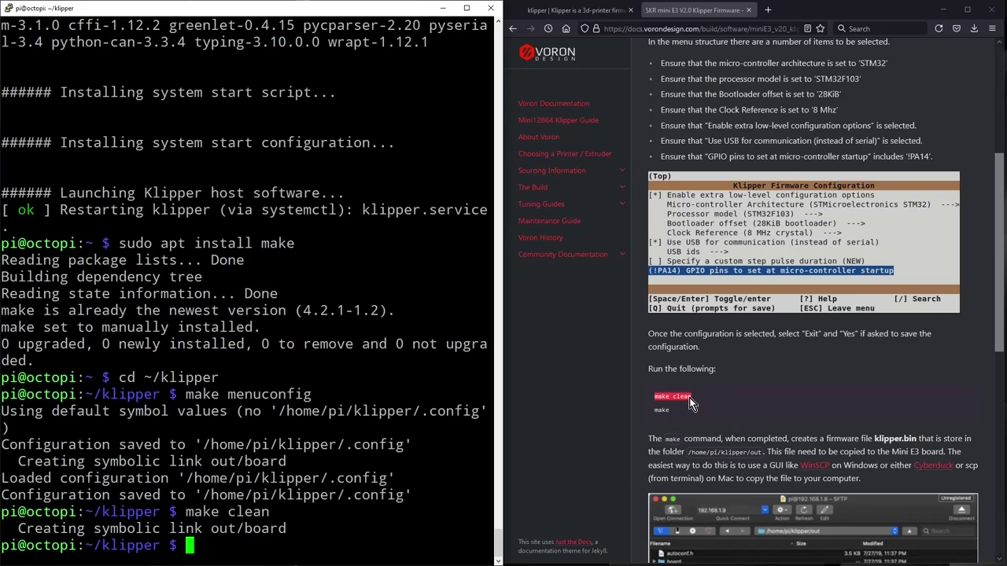
Step: Run 'make' to compile the firmware and locate the generated out/klipper.bin
{"action": "left_click_drag", "start_coordinate": [673, 409], "coordinate": [644, 418]}
{"action": "right_click", "coordinate": [663, 413]}
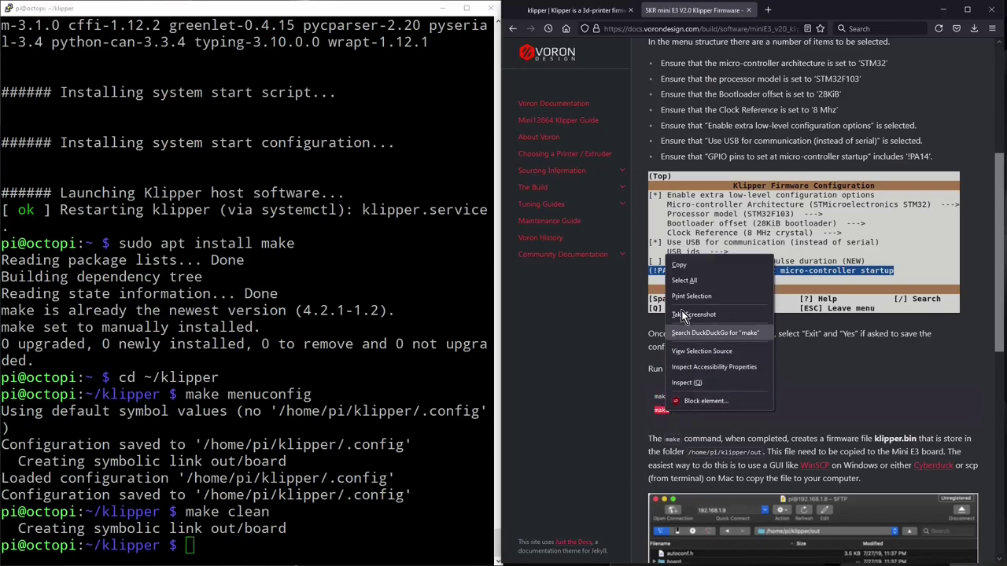
{"action": "left_click", "coordinate": [692, 271]}
{"action": "key", "text": "alt+Tab"}
{"action": "key", "text": "shift+Insert"}
{"action": "key", "text": "Return"}
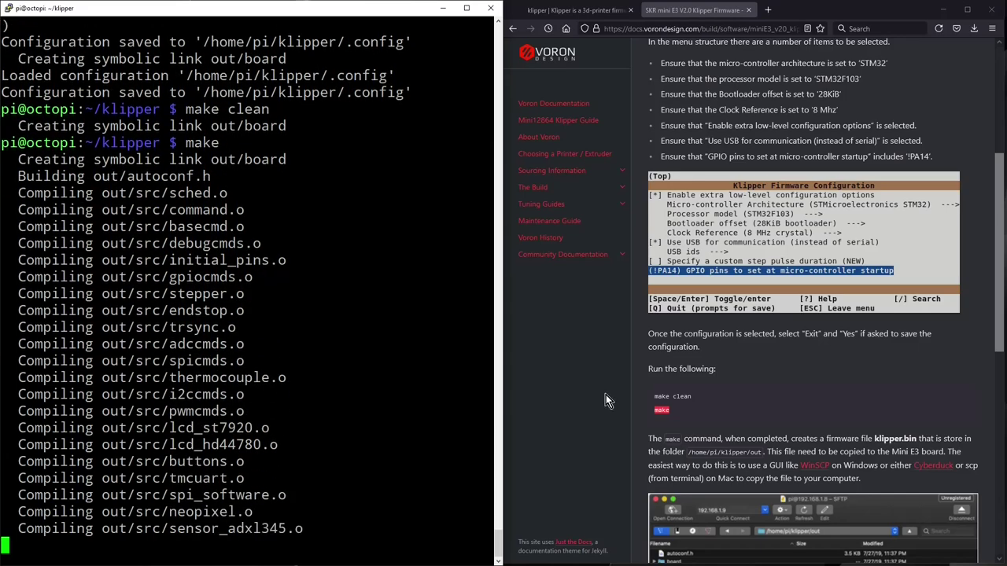
{"action": "scroll", "coordinate": [785, 387], "scroll_direction": "down", "scroll_amount": 7}
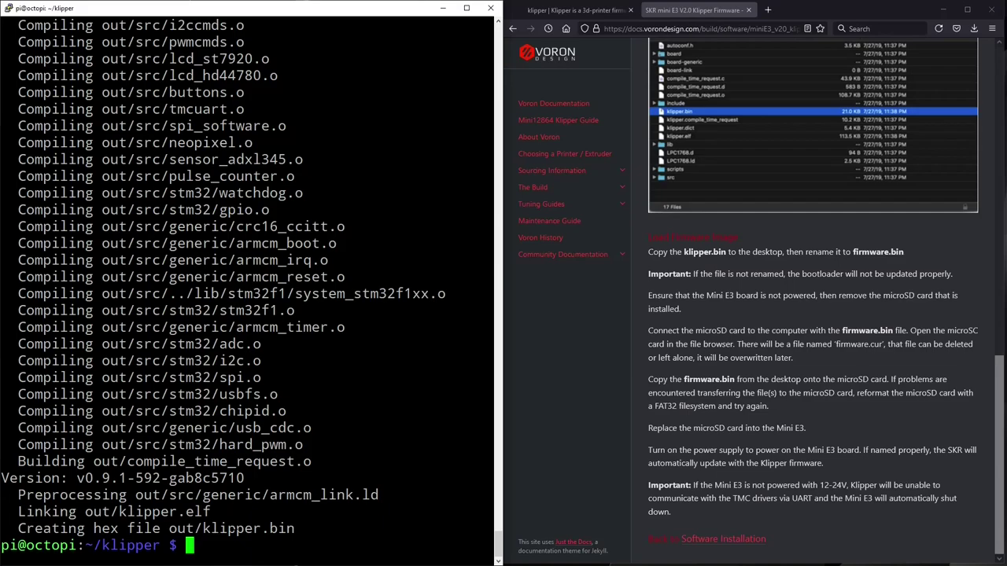
{"action": "mouse_move", "coordinate": [203, 528]}
{"action": "left_mouse_down"}
{"action": "mouse_move", "coordinate": [170, 528]}
{"action": "mouse_move", "coordinate": [488, 529]}
{"action": "mouse_move", "coordinate": [203, 529]}
{"action": "left_mouse_up"}
{"action": "key", "text": "alt+Tab"}
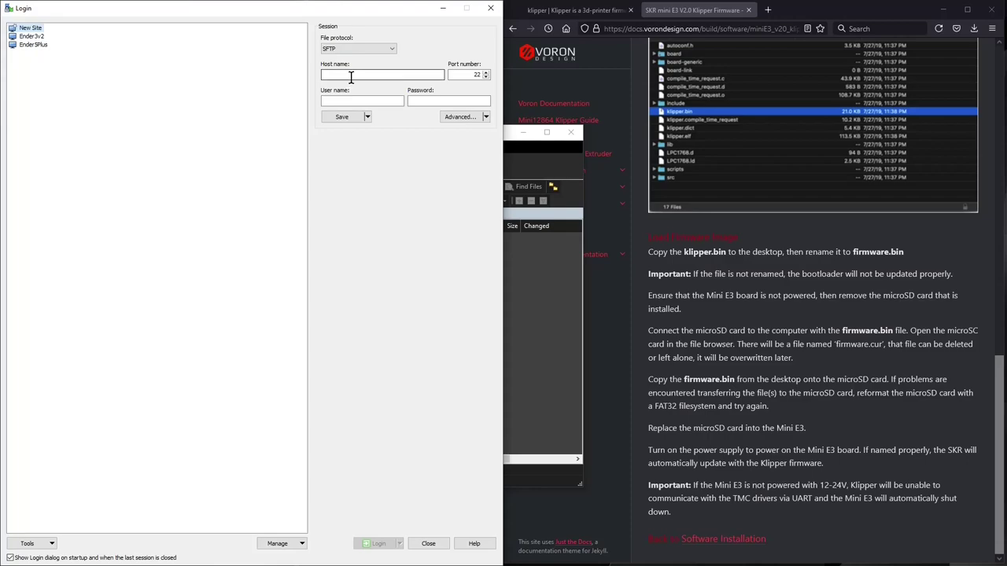
Step: Log in over SFTP to host 192.168.0.202 with the Pi's user name and password
{"action": "left_click", "coordinate": [351, 77]}
{"action": "key", "text": "ctrl+v"}
{"action": "left_click", "coordinate": [359, 100]}
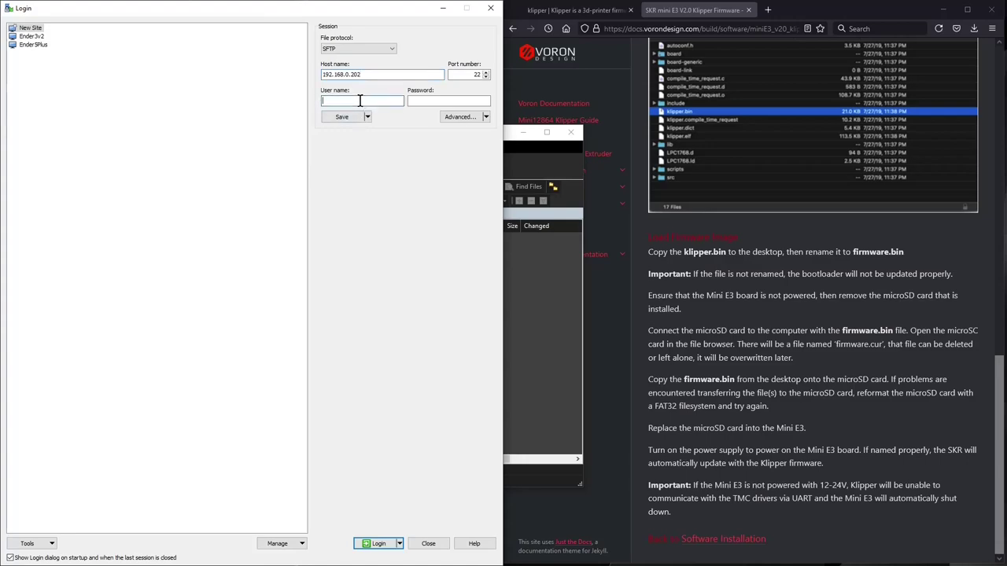
{"action": "type", "text": "pi"}
{"action": "key", "text": "Tab"}
{"action": "type", "text": "raspberr"}
{"action": "left_click", "coordinate": [370, 543]}
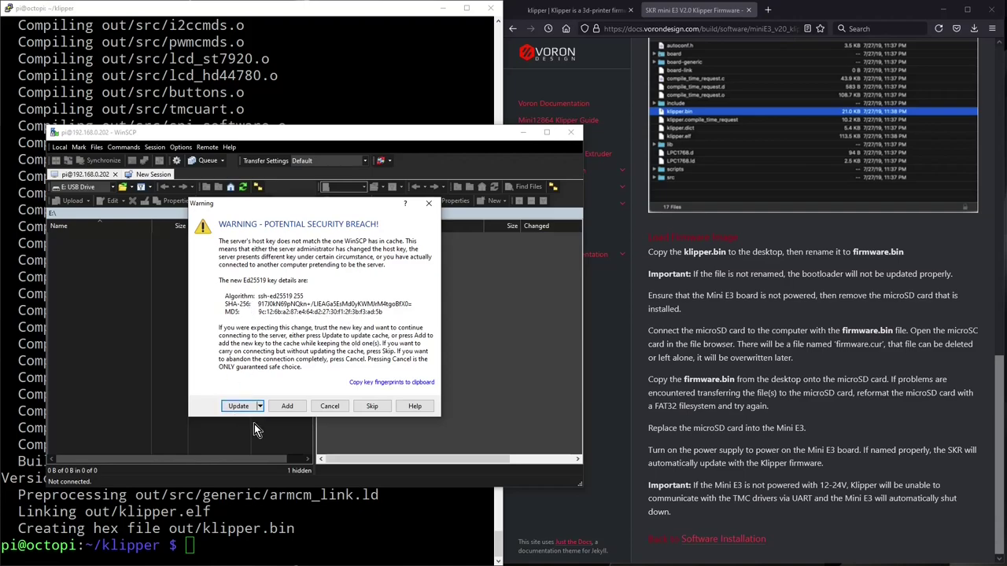
Step: Accept the new host key and copy klipper.bin from /home/pi/klipper/out
{"action": "left_click", "coordinate": [288, 406]}
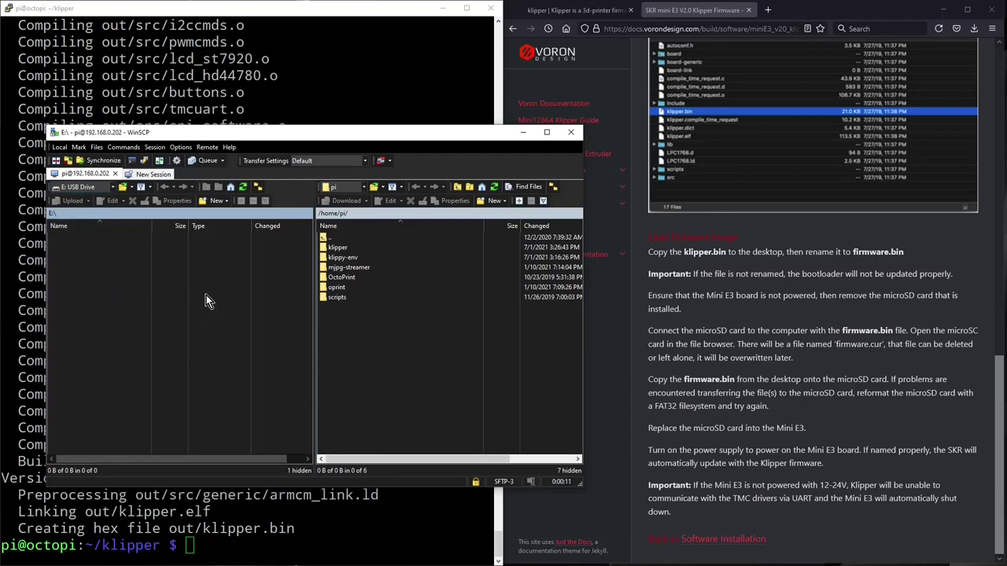
{"action": "double_click", "coordinate": [342, 248]}
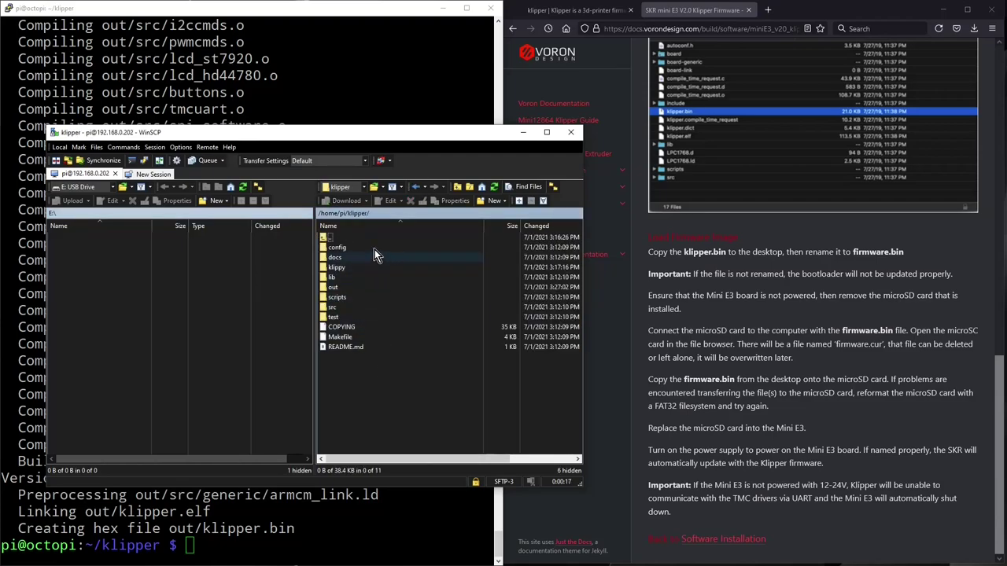
{"action": "double_click", "coordinate": [329, 287]}
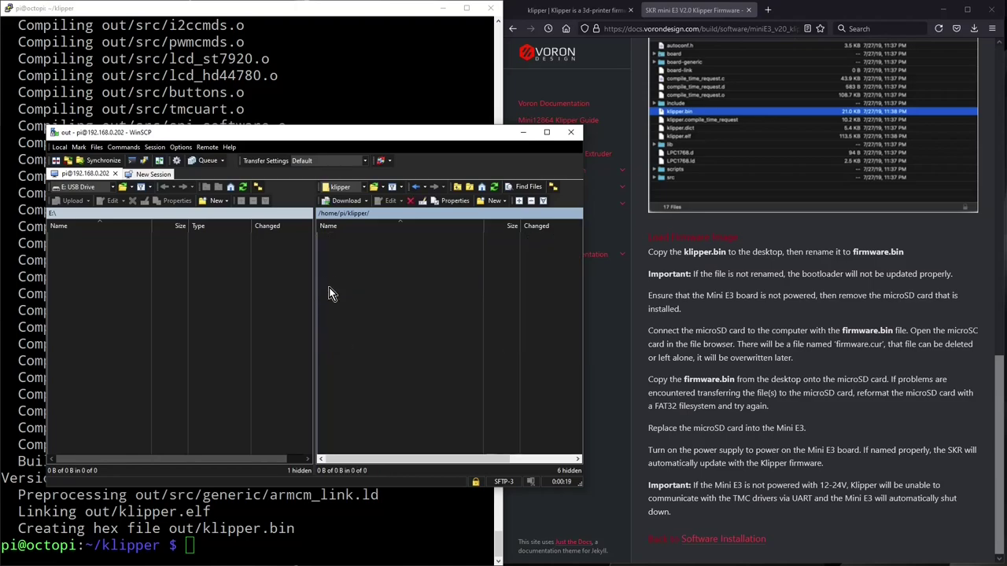
{"action": "left_click", "coordinate": [343, 346]}
{"action": "right_click", "coordinate": [344, 351]}
{"action": "left_click", "coordinate": [391, 440]}
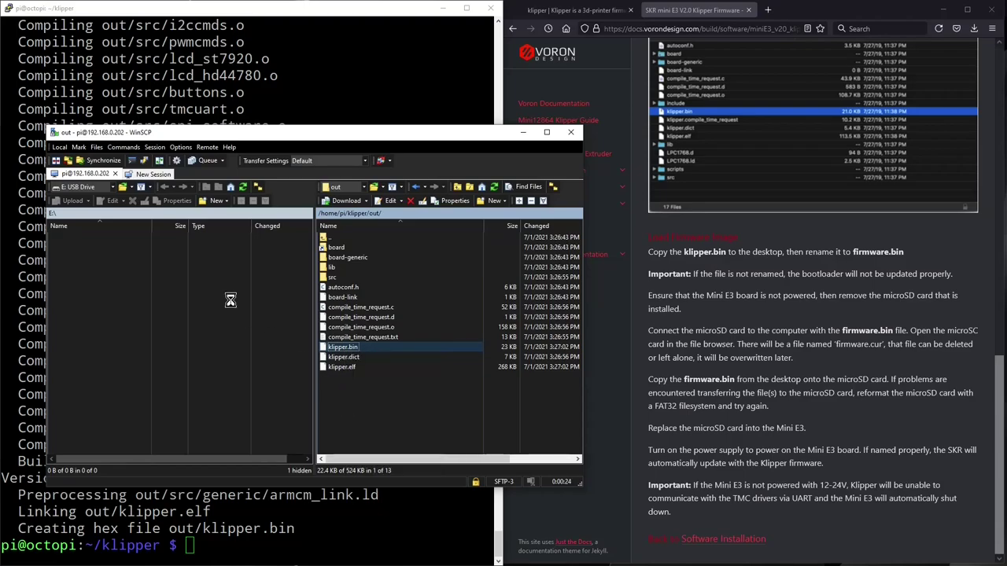
Step: Paste klipper.bin onto the E:\ USB drive and enter a new name for it
{"action": "right_click", "coordinate": [122, 280]}
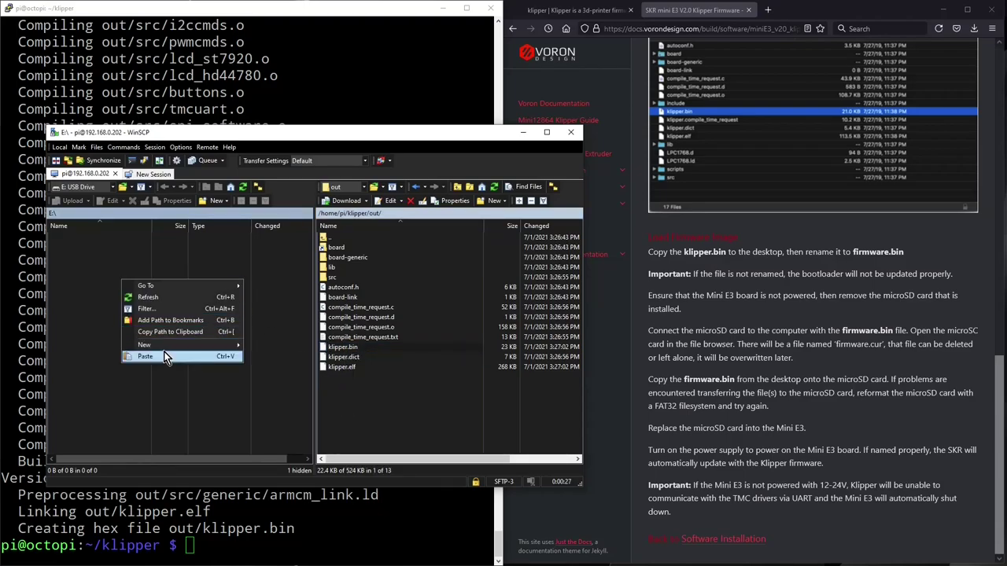
{"action": "left_click", "coordinate": [162, 356]}
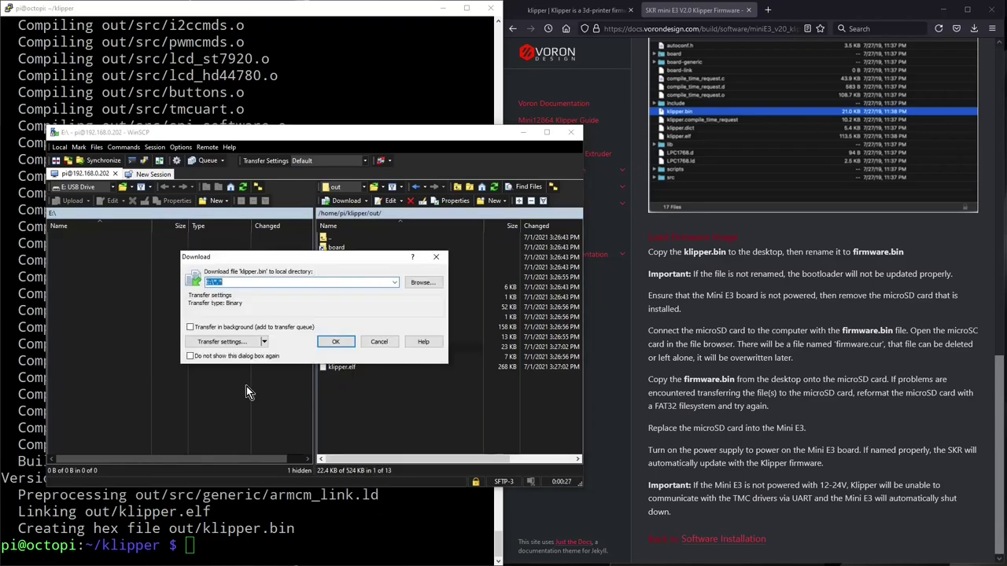
{"action": "left_click", "coordinate": [333, 342]}
{"action": "left_click", "coordinate": [70, 241]}
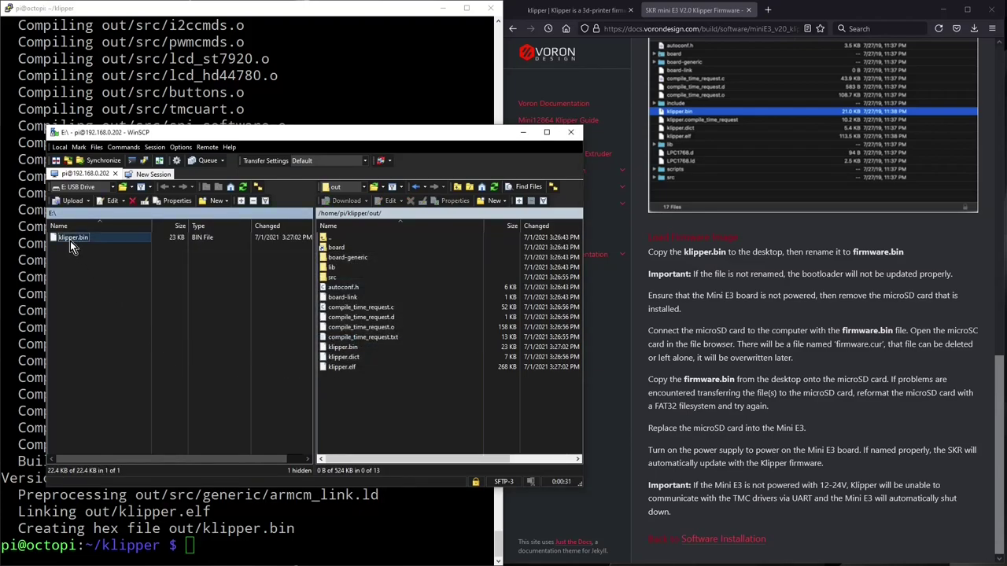
{"action": "left_click", "coordinate": [70, 240]}
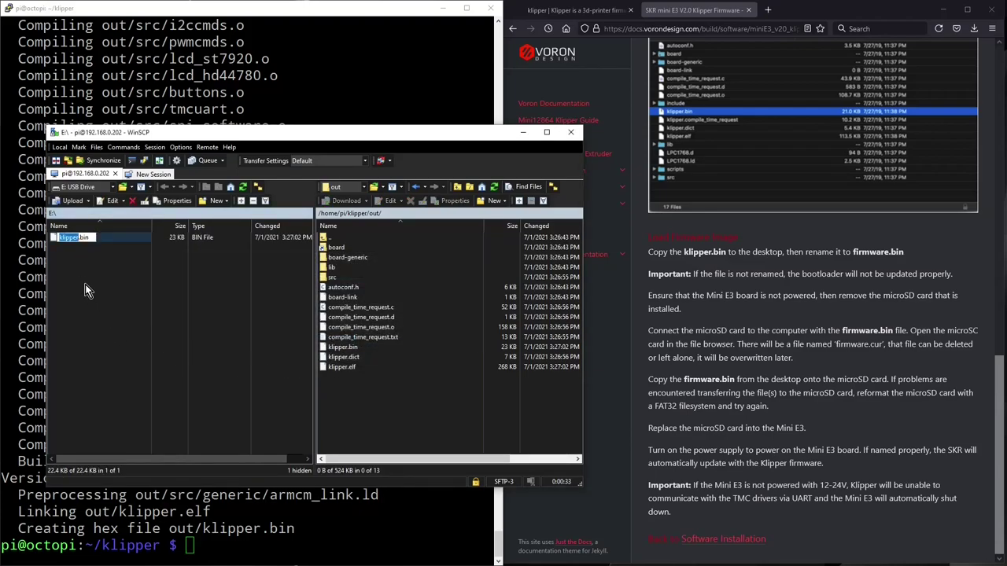
{"action": "type", "text": "firmaware"}
Step: Commit the firmware.bin rename and begin entering 192.168.0.202 in Firefox's address bar
{"action": "key", "text": "Return"}
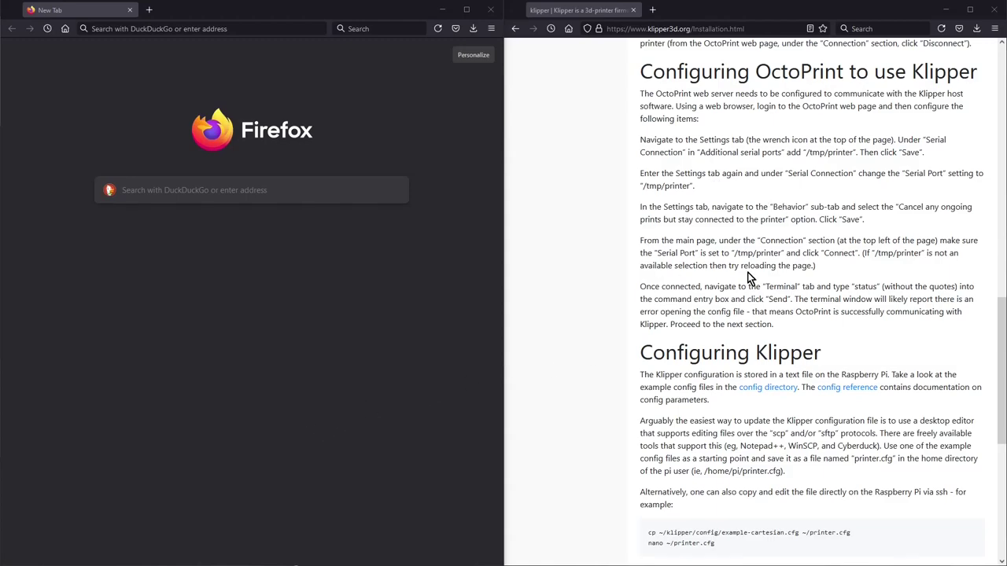
{"action": "left_click", "coordinate": [203, 29]}
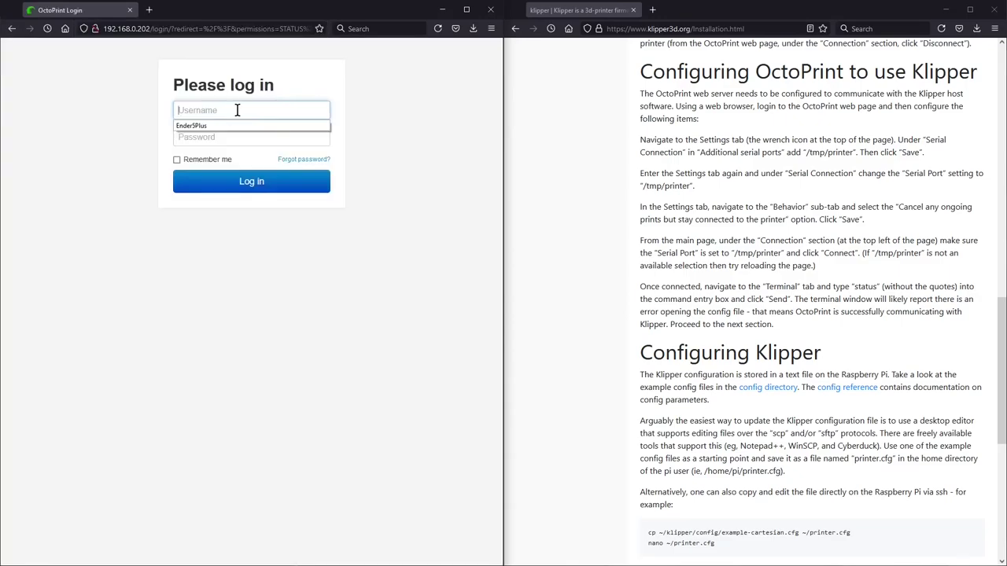
Step: Log in to OctoPrint with the saved user name and password and open Settings
{"action": "left_click", "coordinate": [223, 125]}
{"action": "left_click", "coordinate": [243, 133]}
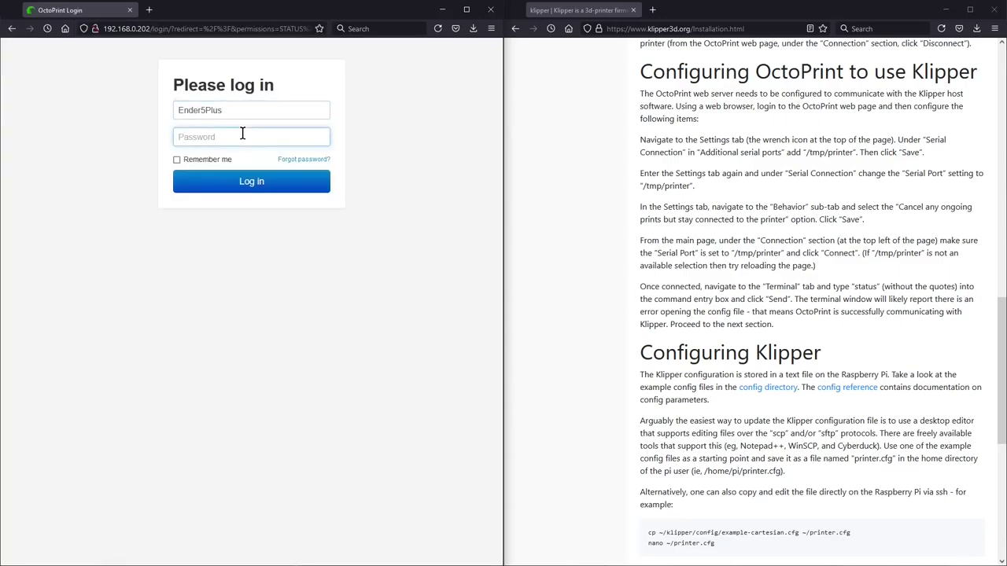
{"action": "left_click", "coordinate": [247, 178]}
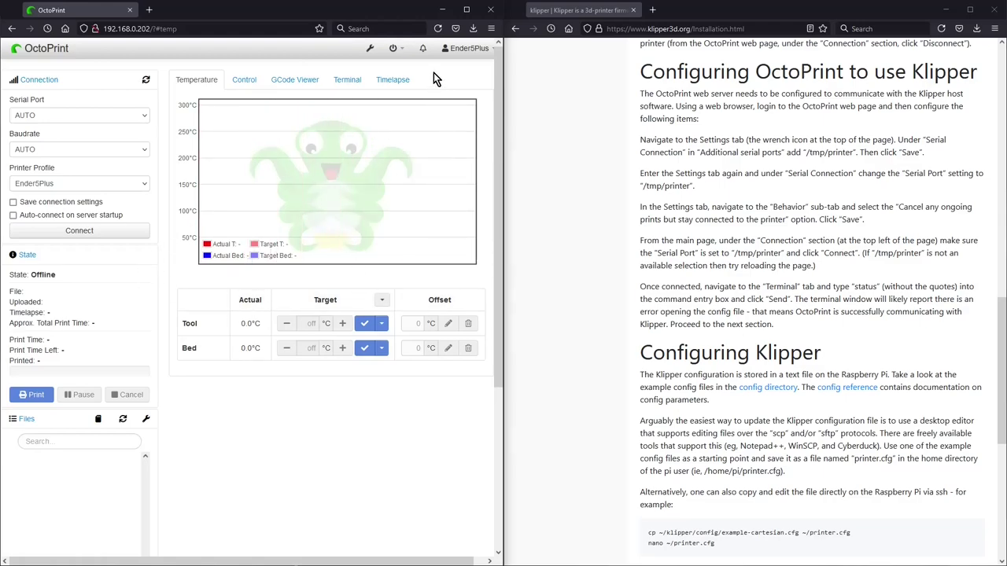
{"action": "left_click", "coordinate": [370, 48]}
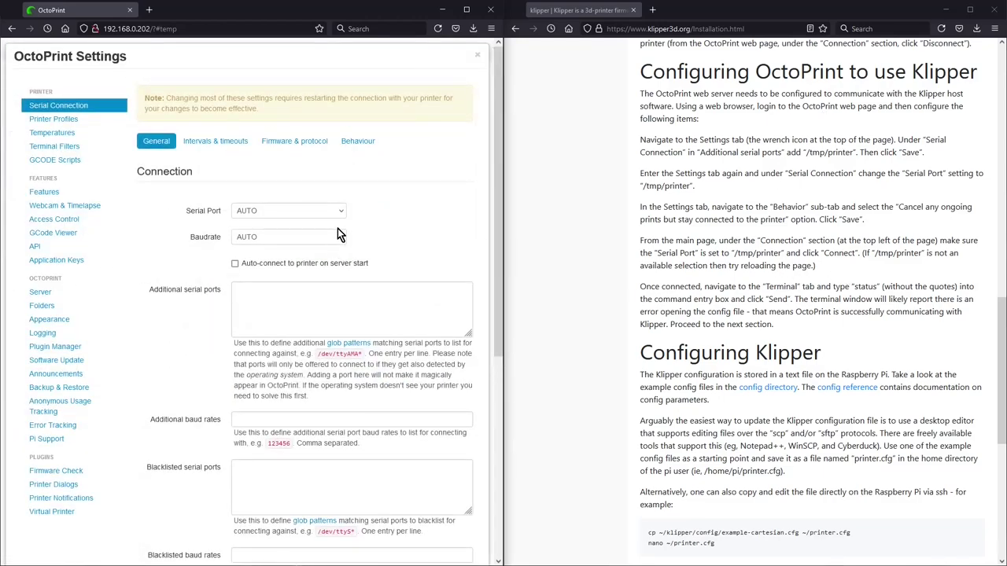
Step: Add /tmp/printer, copied from the Klipper guide, to Additional serial ports and save
{"action": "left_click", "coordinate": [302, 287]}
{"action": "left_click", "coordinate": [324, 213]}
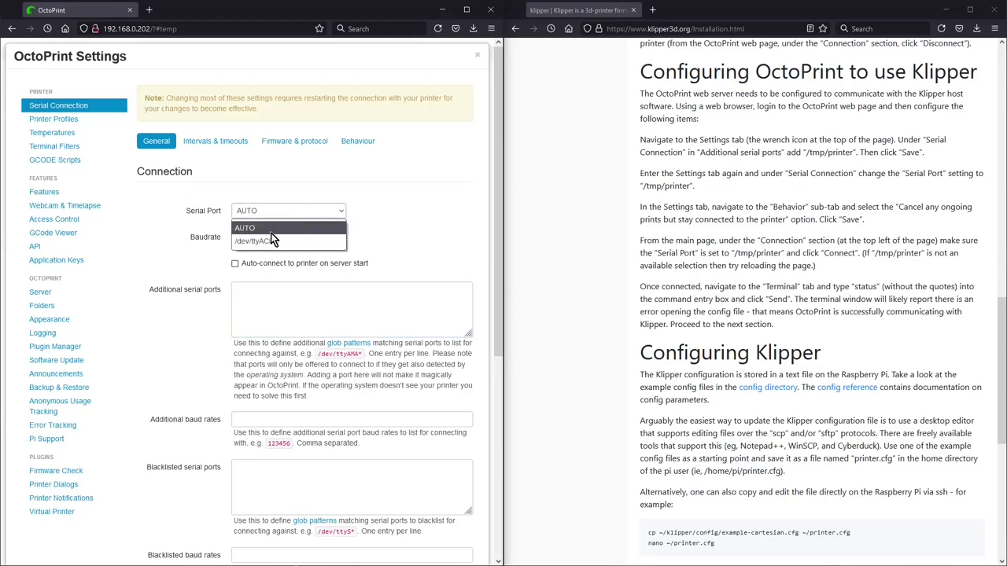
{"action": "left_click_drag", "start_coordinate": [645, 186], "coordinate": [691, 186]}
{"action": "left_click", "coordinate": [649, 212]}
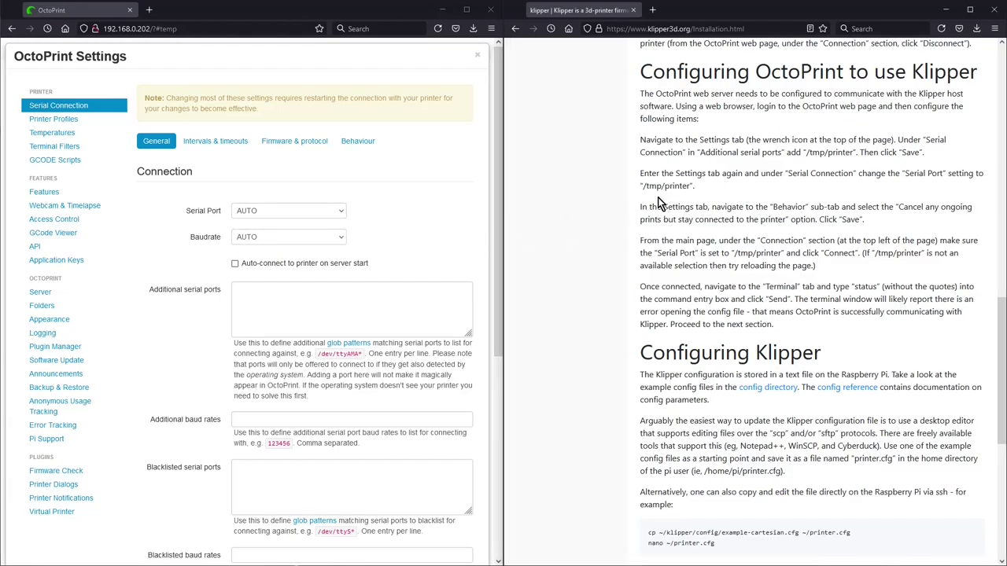
{"action": "left_click_drag", "start_coordinate": [642, 187], "coordinate": [691, 186]}
{"action": "right_click", "coordinate": [680, 186]}
{"action": "left_click", "coordinate": [696, 195]}
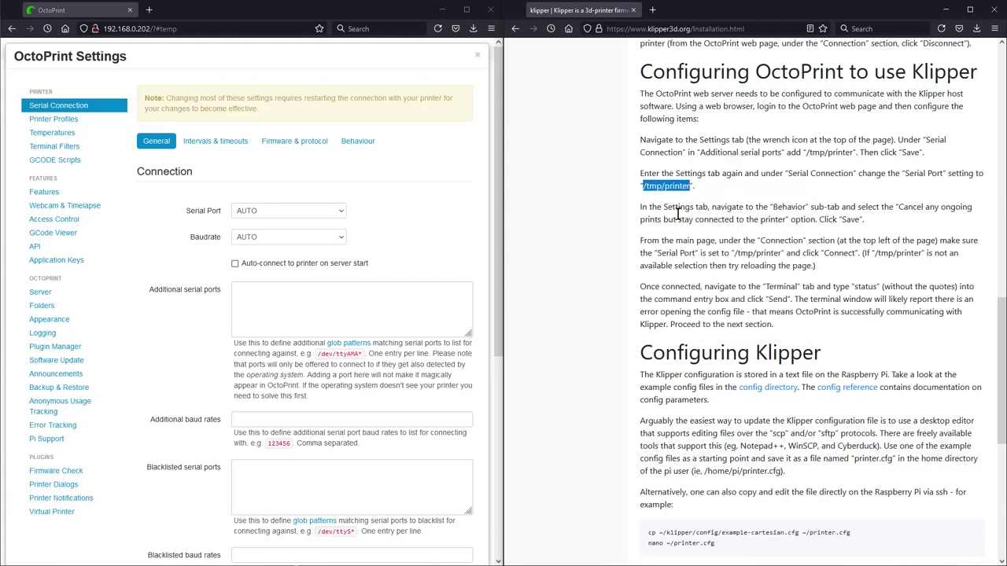
{"action": "left_click", "coordinate": [269, 295]}
{"action": "right_click", "coordinate": [269, 295]}
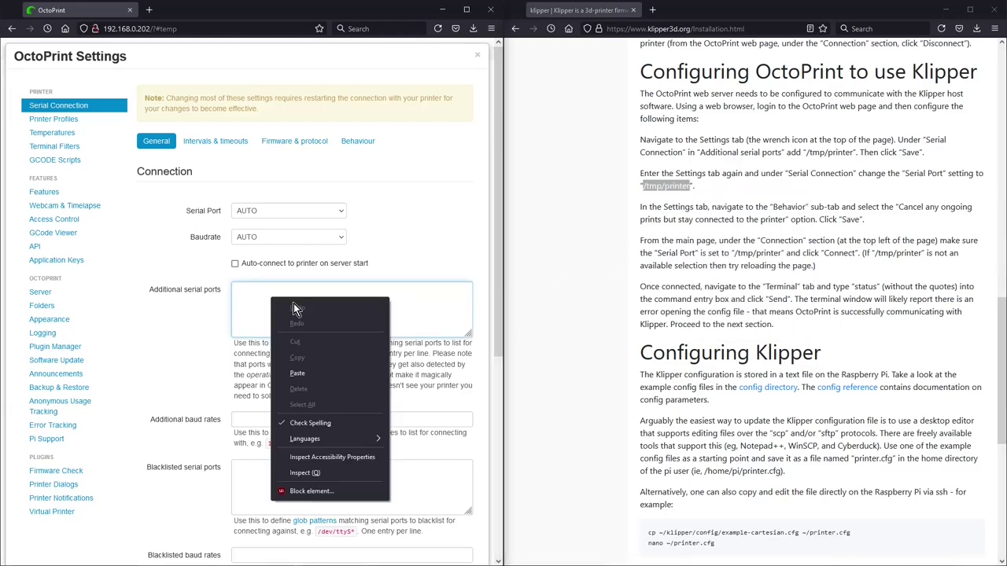
{"action": "left_click", "coordinate": [305, 370]}
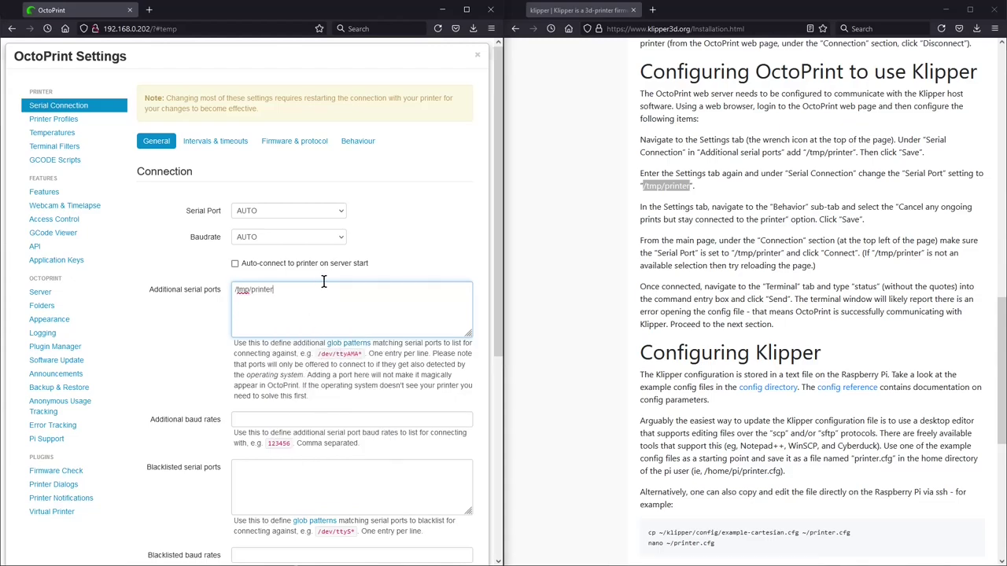
{"action": "left_click", "coordinate": [344, 211]}
{"action": "left_click", "coordinate": [343, 211]}
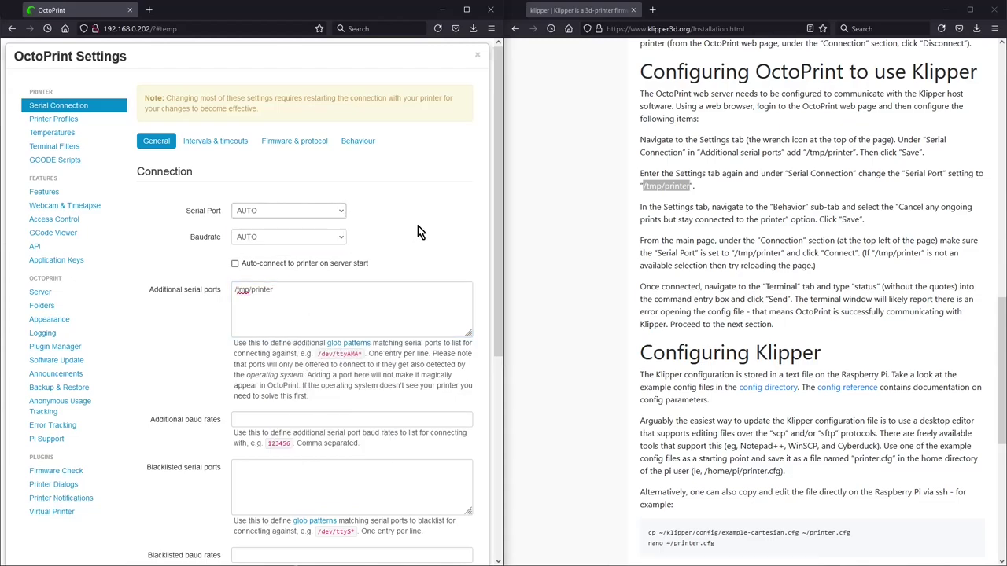
{"action": "scroll", "coordinate": [417, 226], "scroll_direction": "down", "scroll_amount": 5}
{"action": "left_click", "coordinate": [477, 549]}
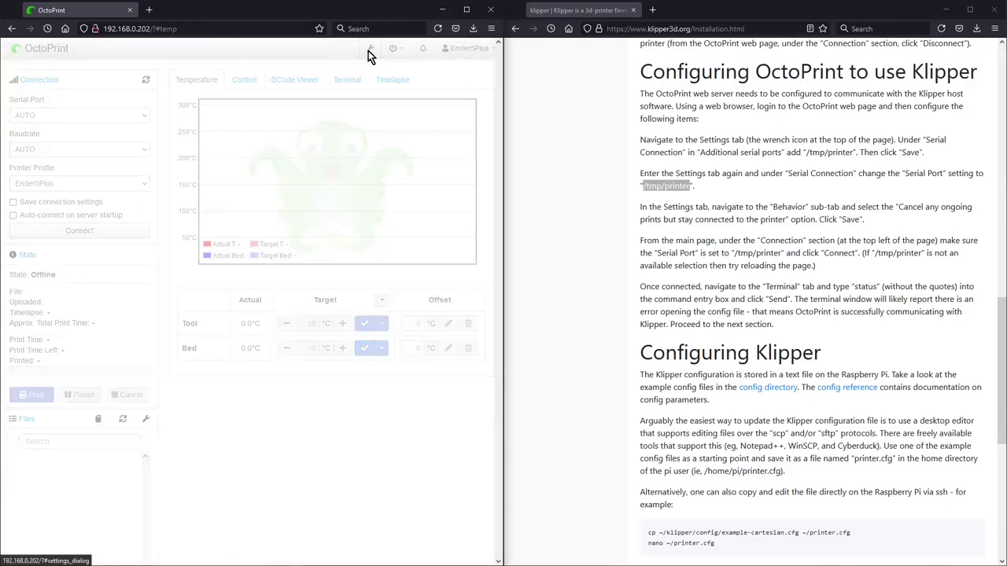
Step: Choose /tmp/printer as the serial port, enable auto-connect, and keep baudrate AUTO
{"action": "left_click", "coordinate": [370, 50]}
{"action": "left_click", "coordinate": [321, 211]}
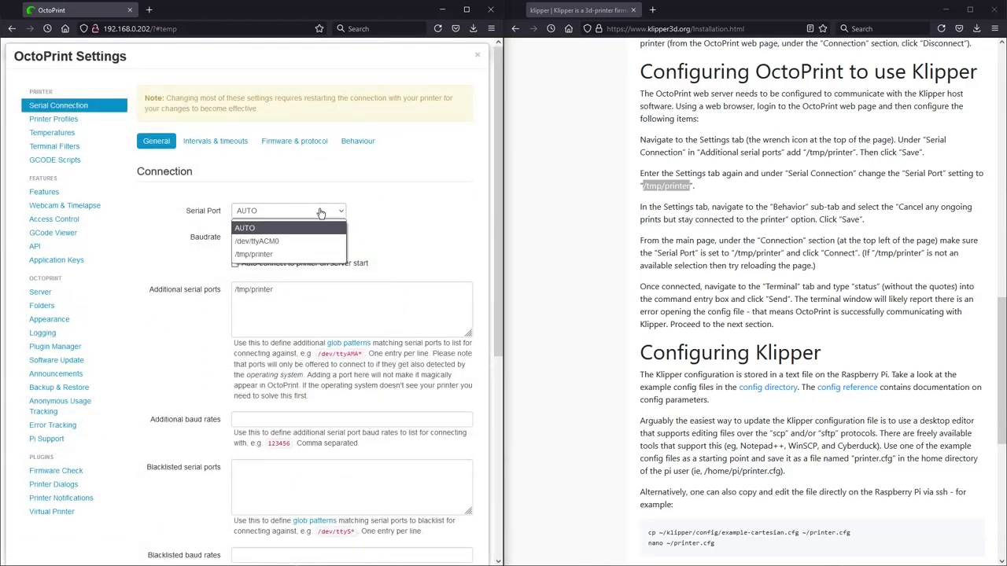
{"action": "left_click", "coordinate": [261, 255]}
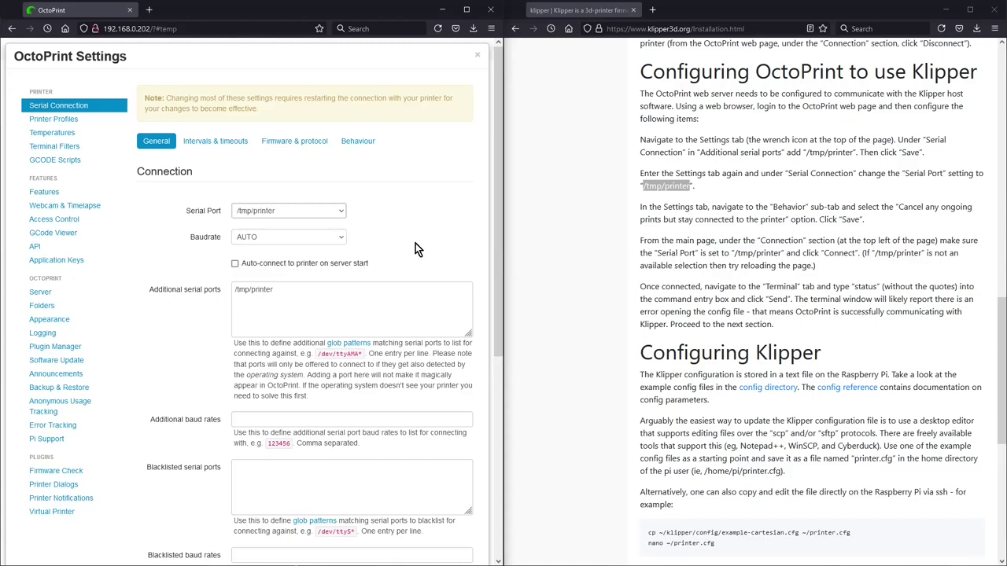
{"action": "left_click", "coordinate": [235, 265]}
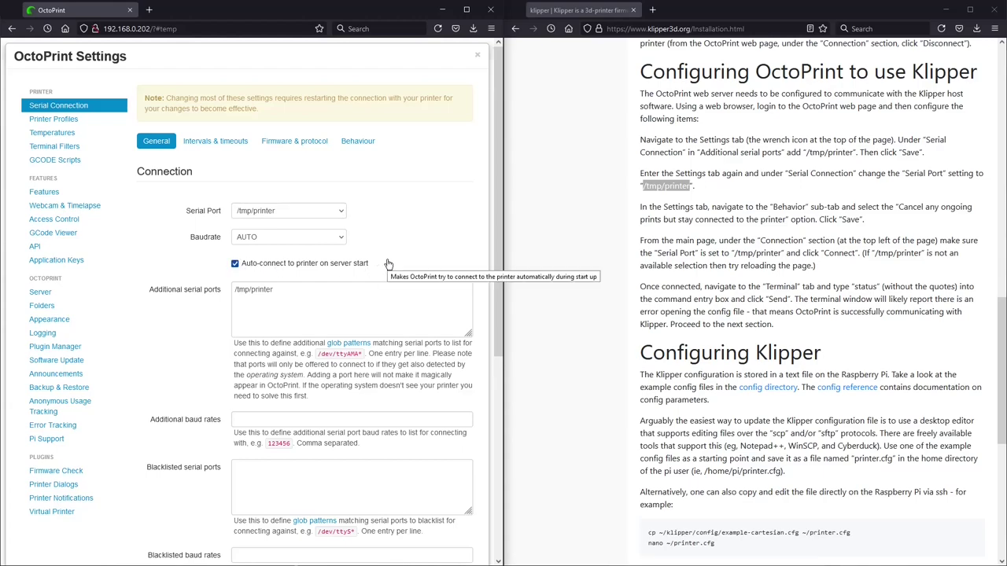
{"action": "left_click", "coordinate": [338, 239]}
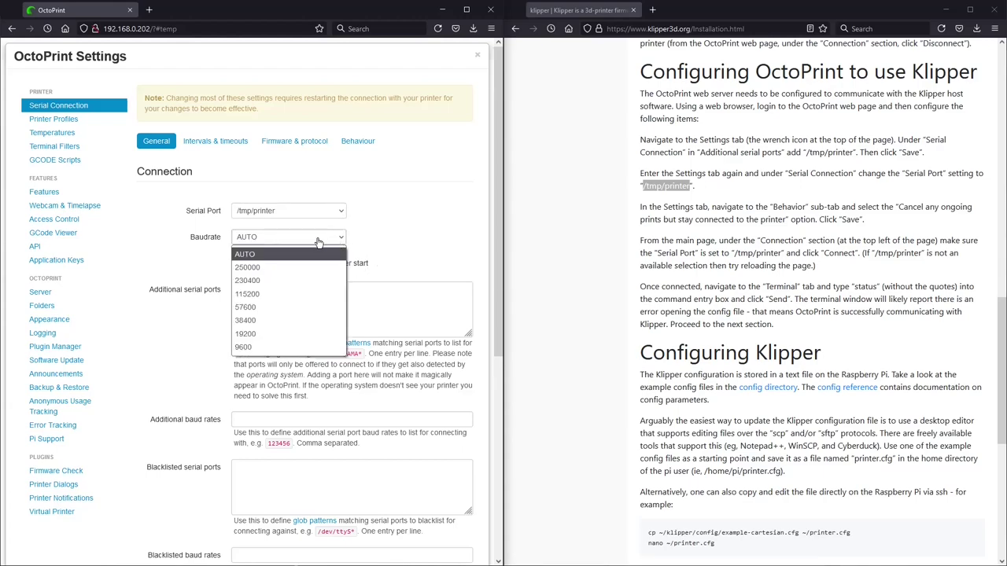
{"action": "left_click", "coordinate": [280, 250]}
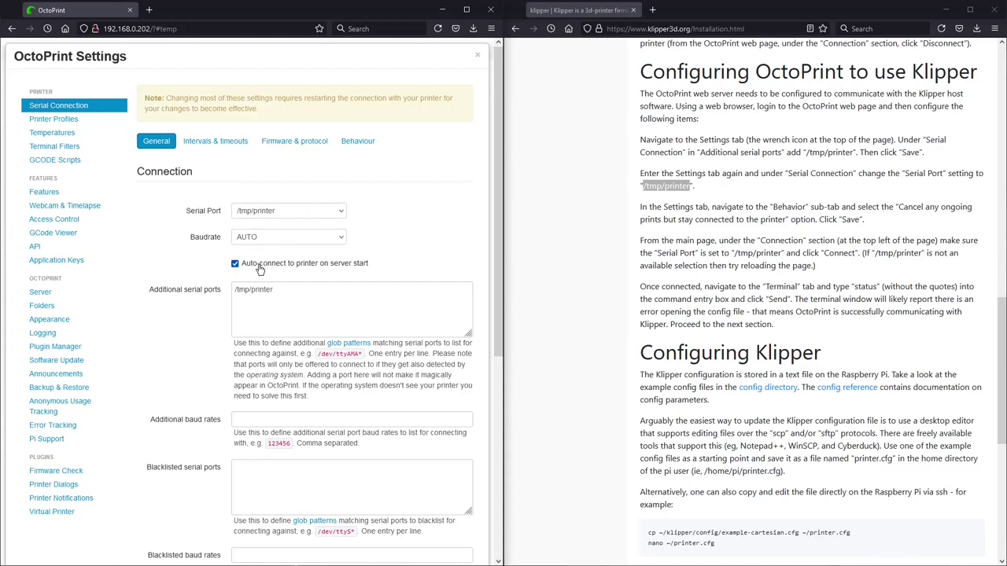
Step: Keep 'Cancel any ongoing prints but stay connected' on the Behaviour tab and save settings
{"action": "left_click", "coordinate": [368, 142]}
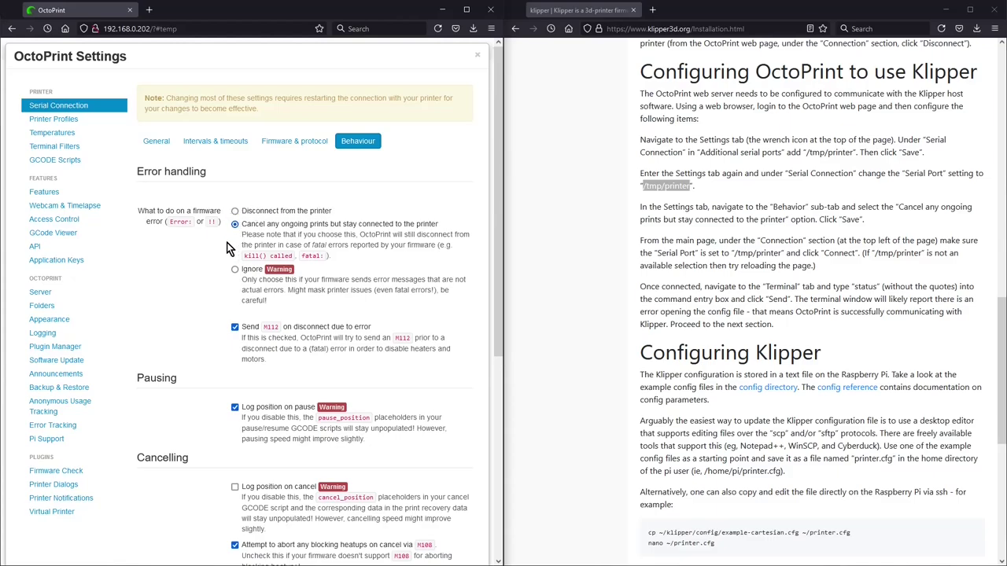
{"action": "scroll", "coordinate": [400, 220], "scroll_direction": "down", "scroll_amount": 3}
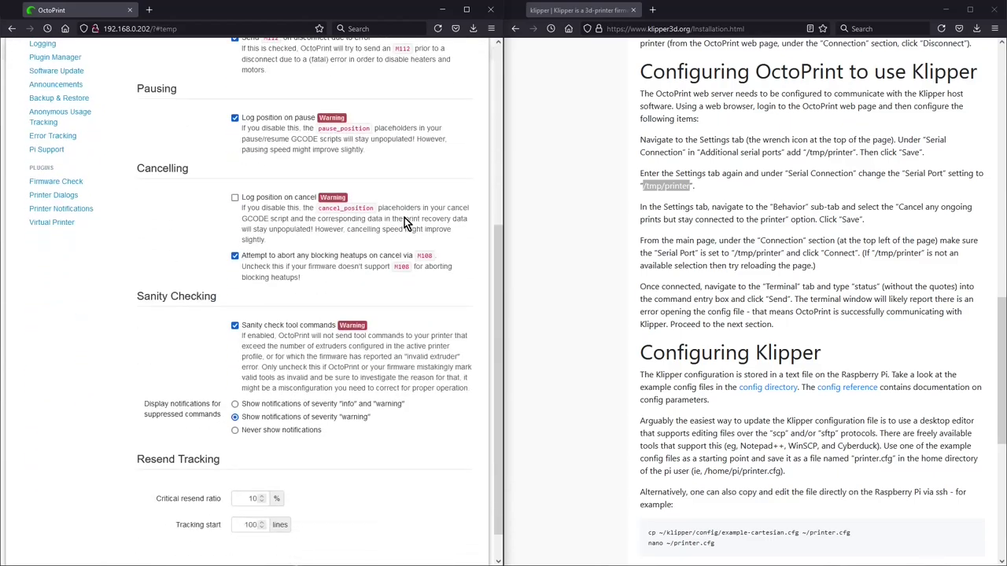
{"action": "scroll", "coordinate": [404, 217], "scroll_direction": "down", "scroll_amount": 1}
{"action": "left_click", "coordinate": [468, 550]}
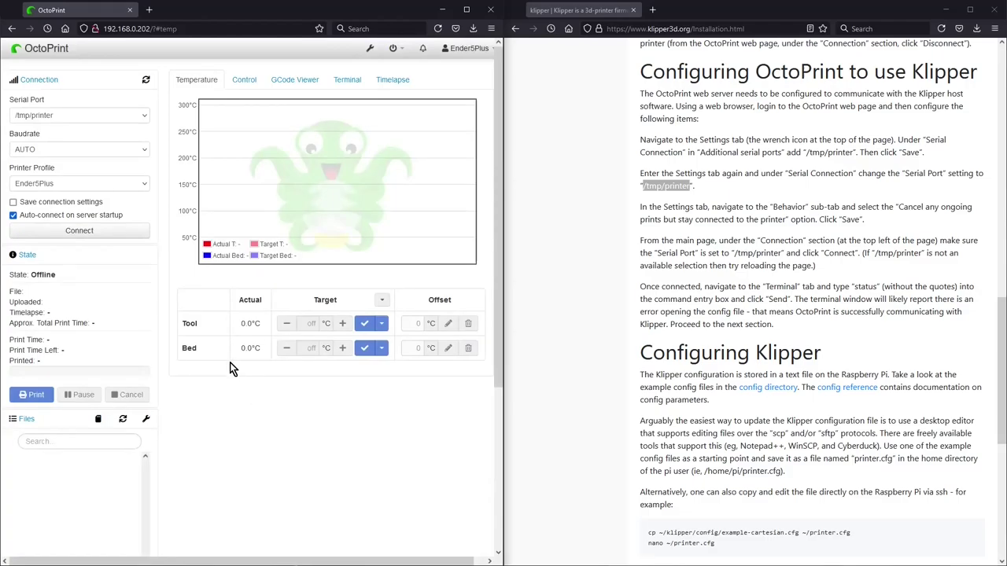
Step: Find OctoKlipper in the Plugin Manager's Get More list by searching 'Octok' and install it
{"action": "left_click", "coordinate": [372, 51]}
{"action": "scroll", "coordinate": [81, 220], "scroll_direction": "down", "scroll_amount": 1}
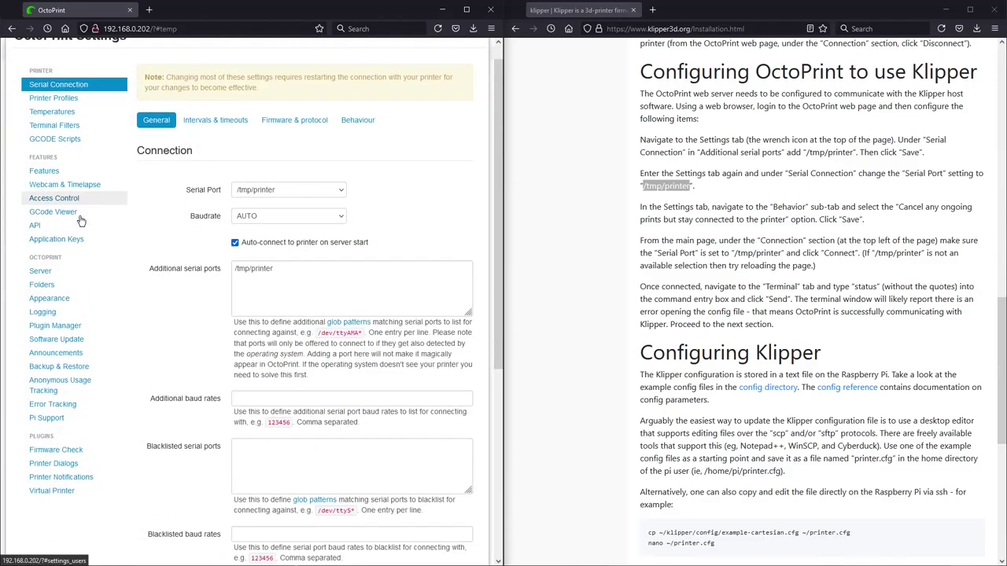
{"action": "left_click", "coordinate": [68, 294]}
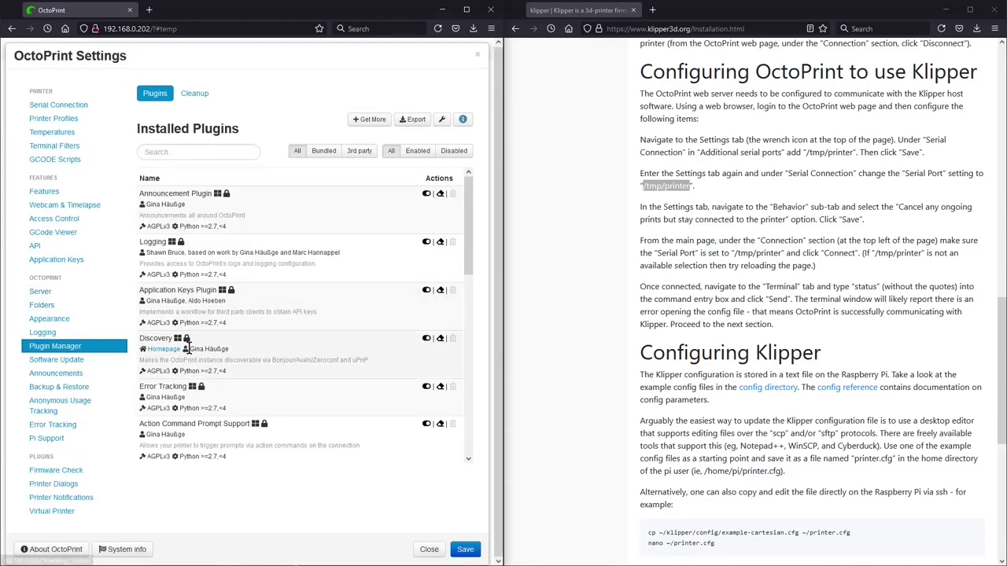
{"action": "left_click", "coordinate": [372, 120]}
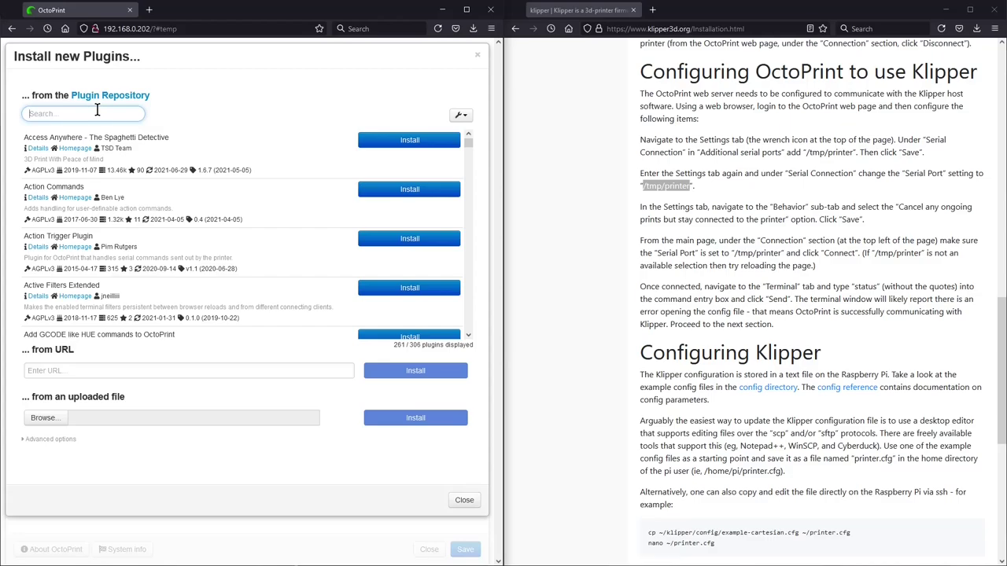
{"action": "type", "text": "Oct"}
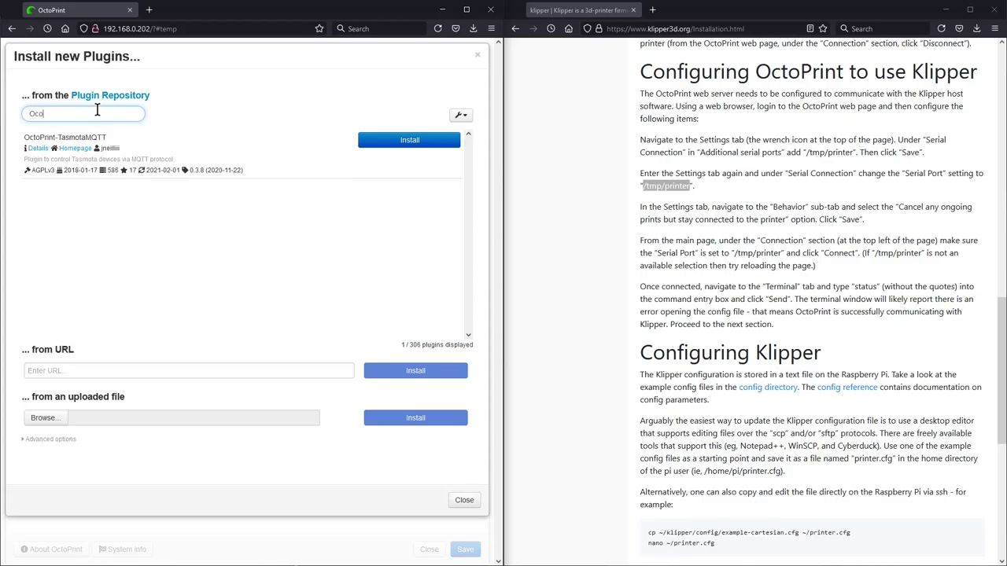
{"action": "type", "text": "ok"}
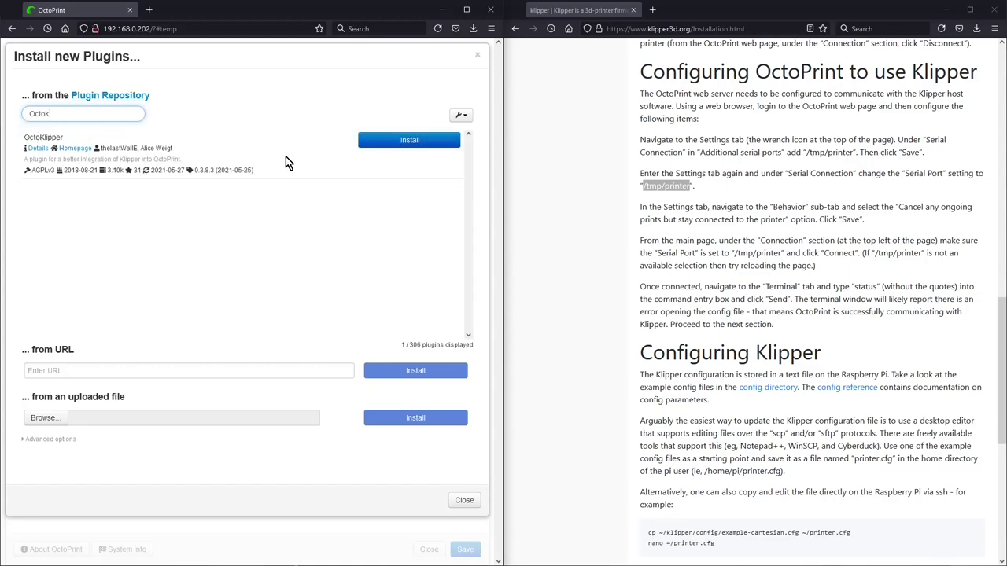
{"action": "left_click", "coordinate": [401, 145]}
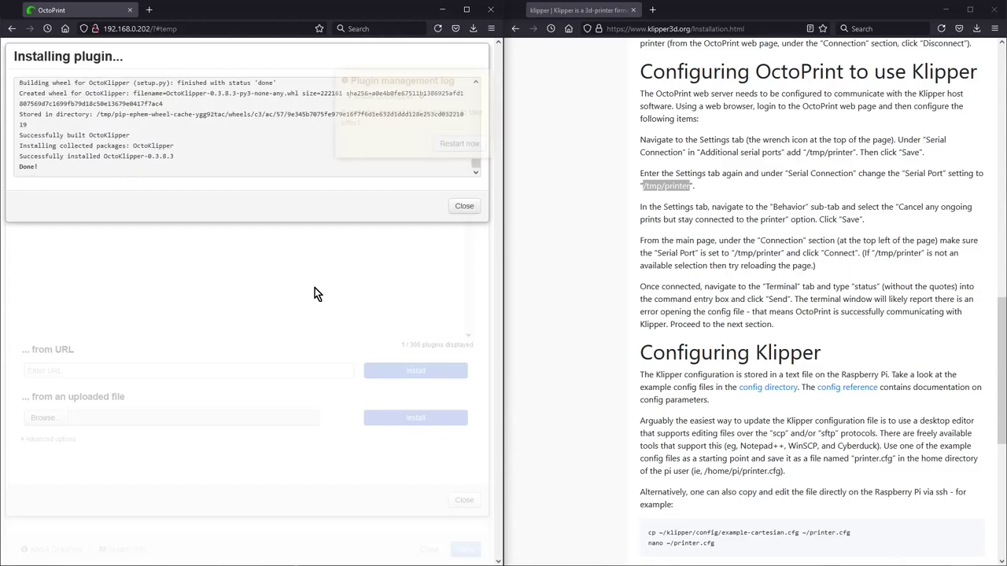
Step: Restart the OctoPrint server to activate OctoKlipper, then reload the web interface
{"action": "left_click", "coordinate": [462, 145]}
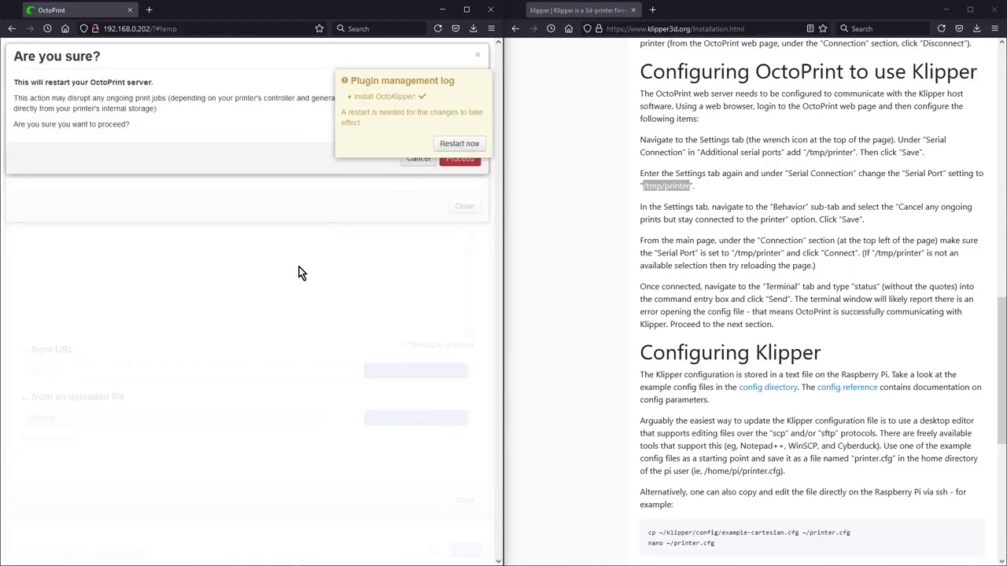
{"action": "left_click", "coordinate": [466, 161]}
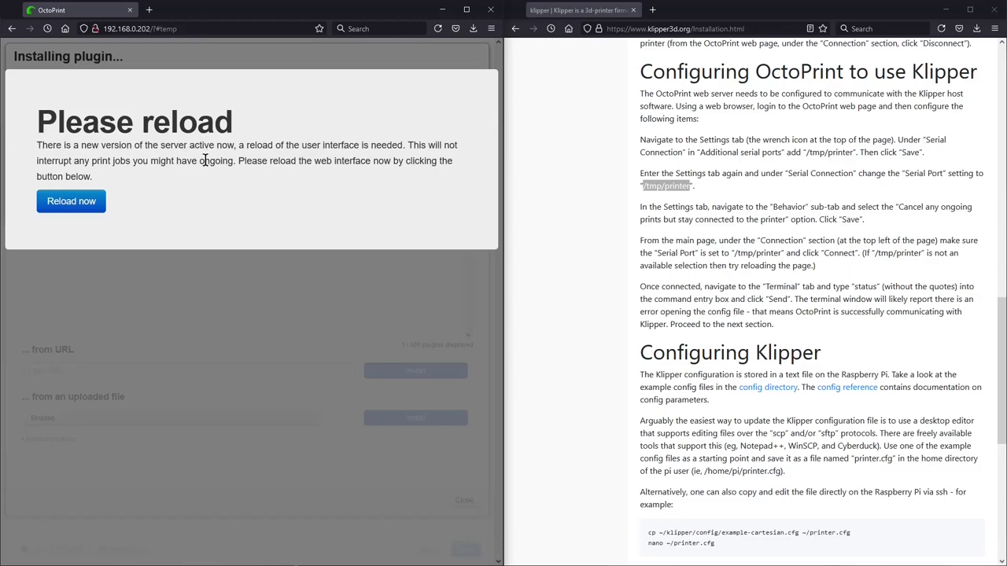
{"action": "left_click", "coordinate": [71, 201]}
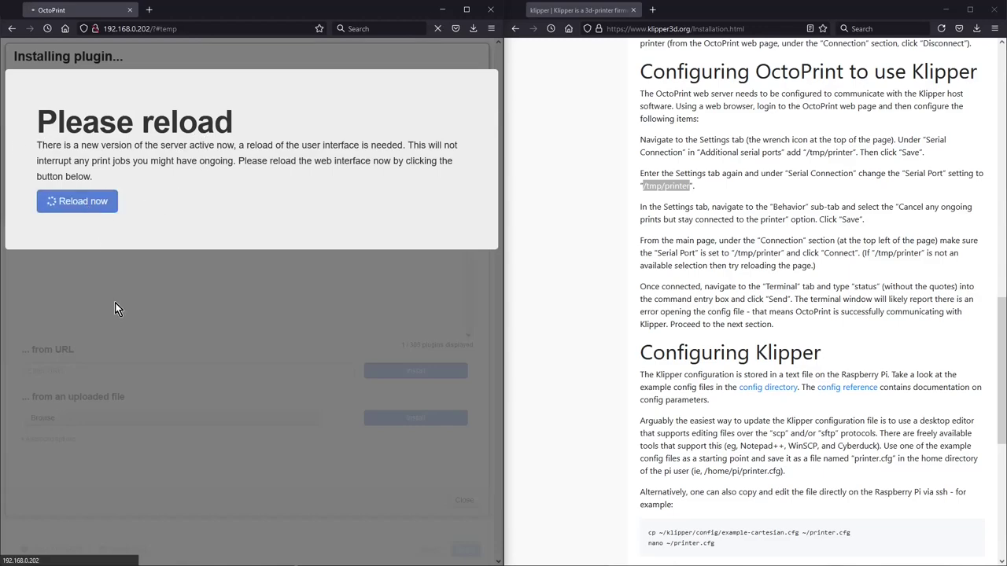
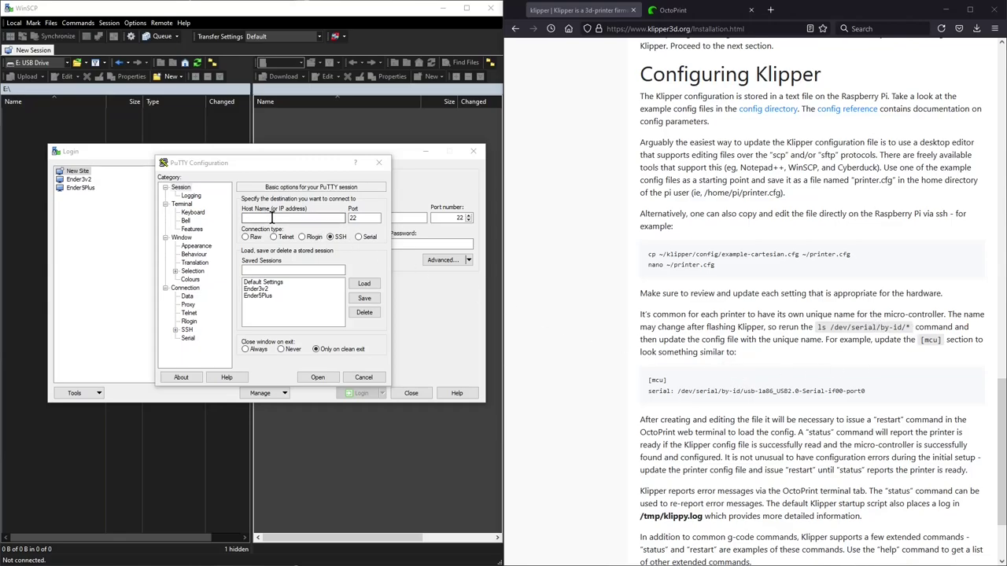
Step: Start the PuTTY SSH session, log in as pi, and change into ~/klipper/
{"action": "key", "text": "Return"}
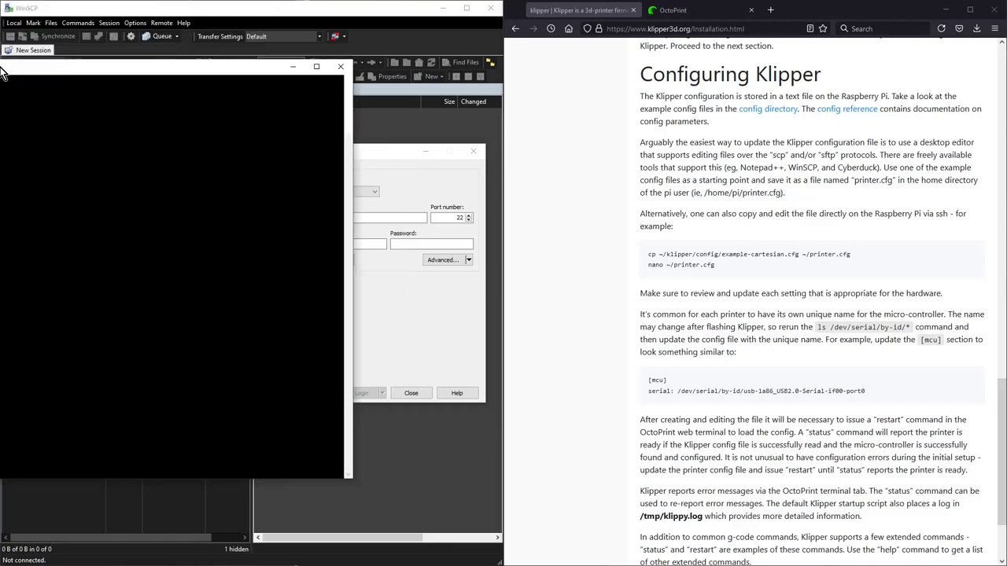
{"action": "key", "text": "super+Left"}
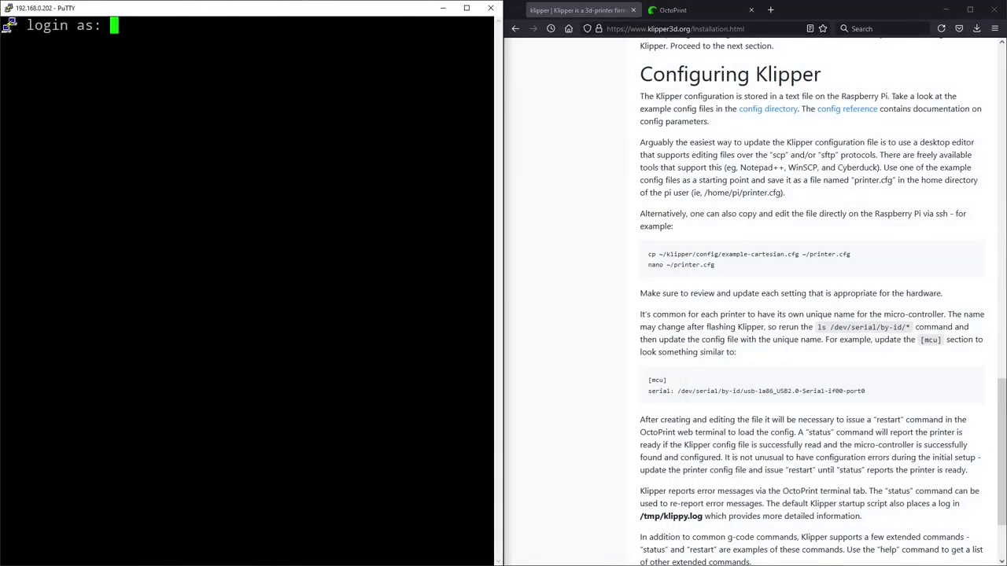
{"action": "type", "text": "pi"}
{"action": "key", "text": "Return"}
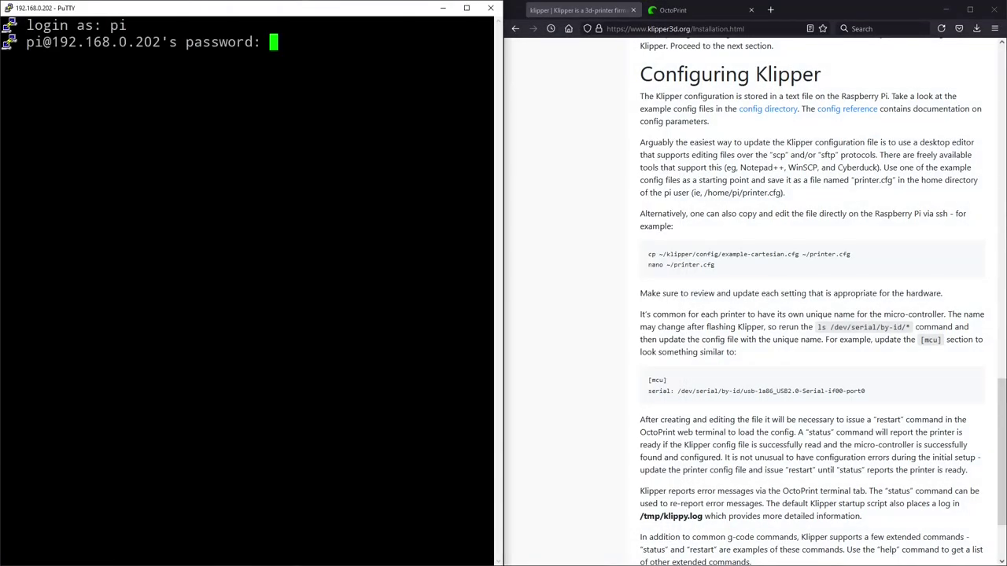
{"action": "key", "text": "Return"}
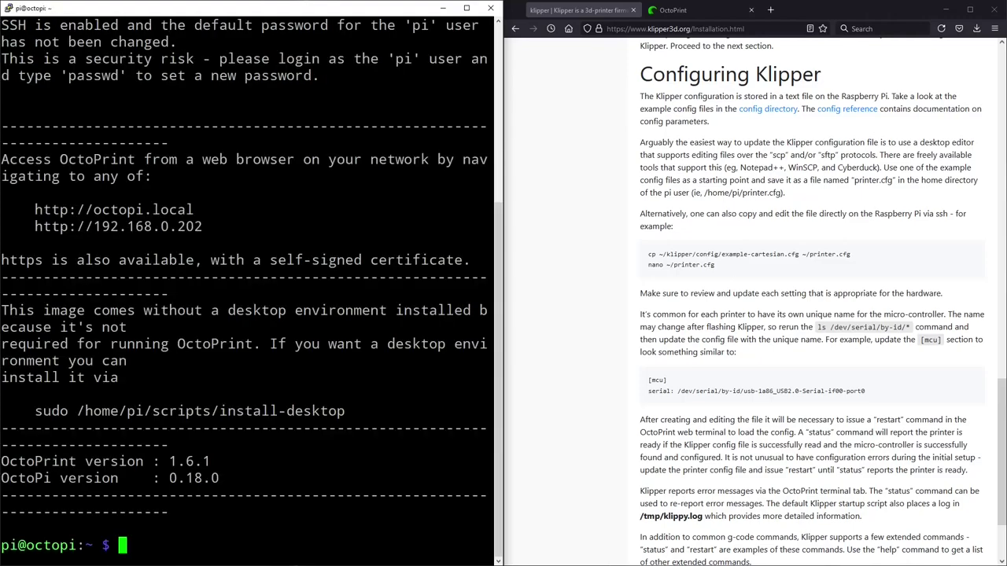
{"action": "type", "text": "cd ~/klipper/"}
{"action": "key", "text": "Return"}
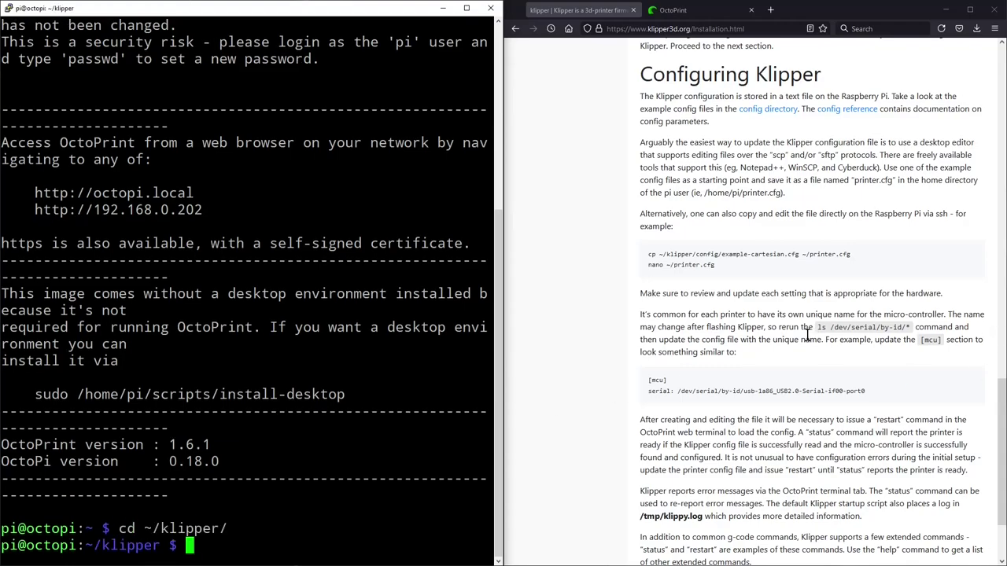
Step: Copy the serial-by-id listing command from the docs and run it in the terminal
{"action": "left_click_drag", "start_coordinate": [818, 325], "coordinate": [913, 329]}
{"action": "right_click", "coordinate": [903, 328]}
{"action": "left_click", "coordinate": [902, 335]}
{"action": "key", "text": "alt+Tab"}
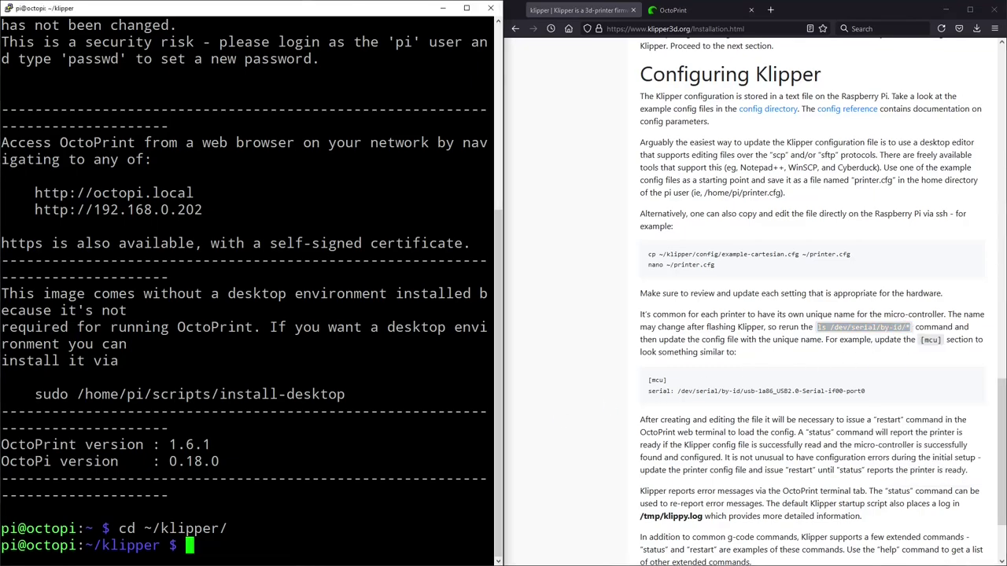
{"action": "right_click", "coordinate": [214, 545]}
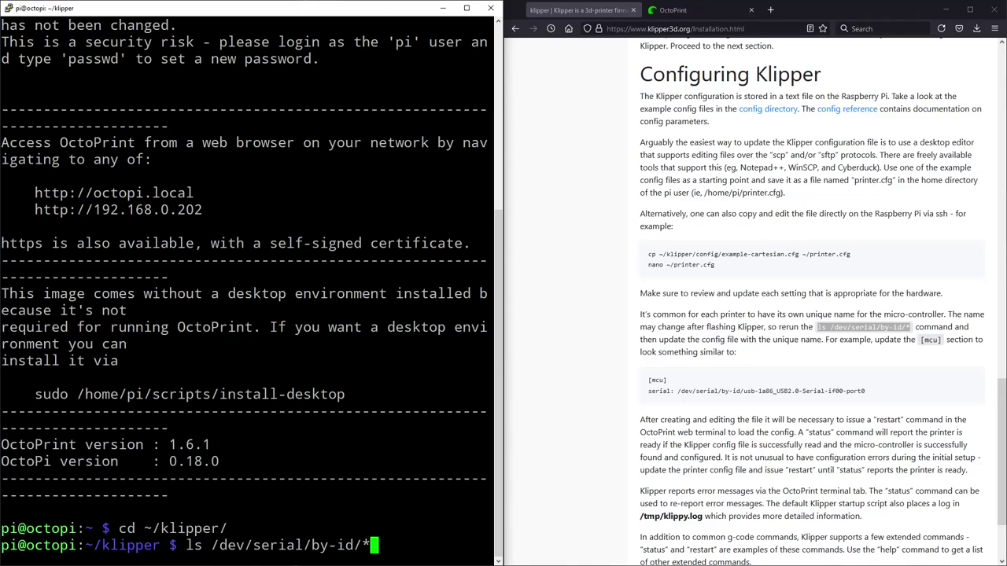
{"action": "key", "text": "Return"}
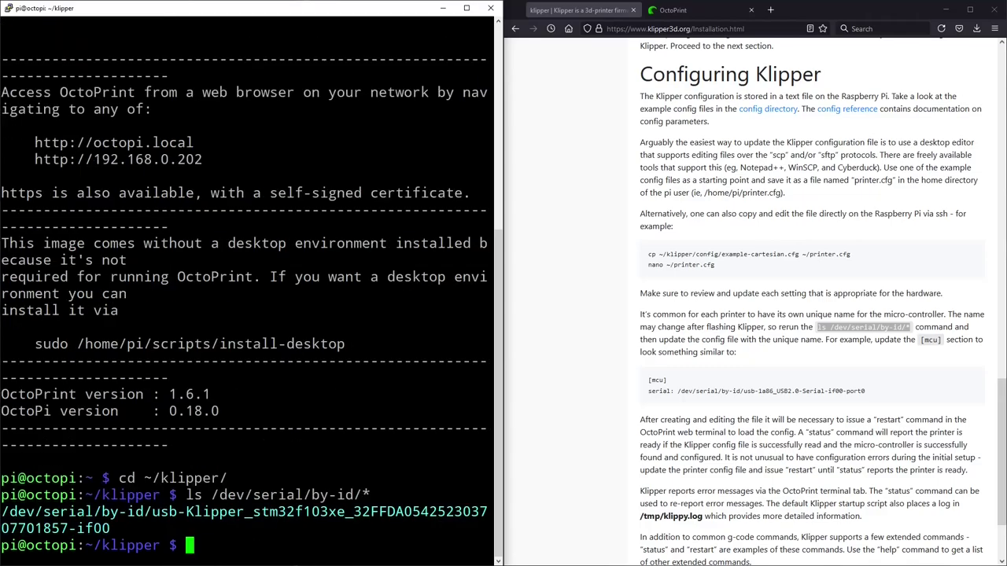
Step: Copy the listed /dev/serial/by-id device path and bring up s_id.txt
{"action": "left_click", "coordinate": [871, 391]}
{"action": "left_click_drag", "start_coordinate": [870, 391], "coordinate": [646, 380]}
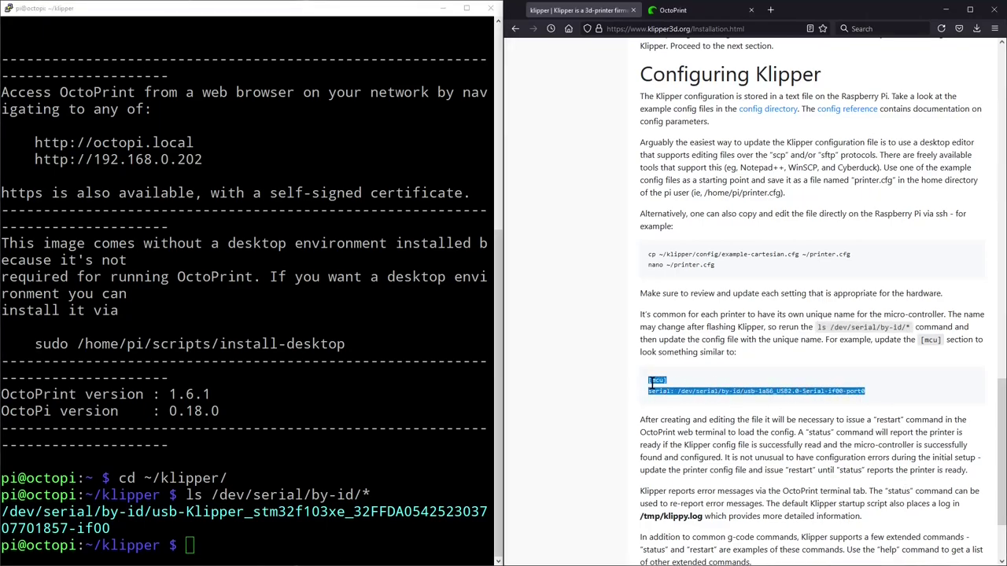
{"action": "left_click", "coordinate": [714, 394]}
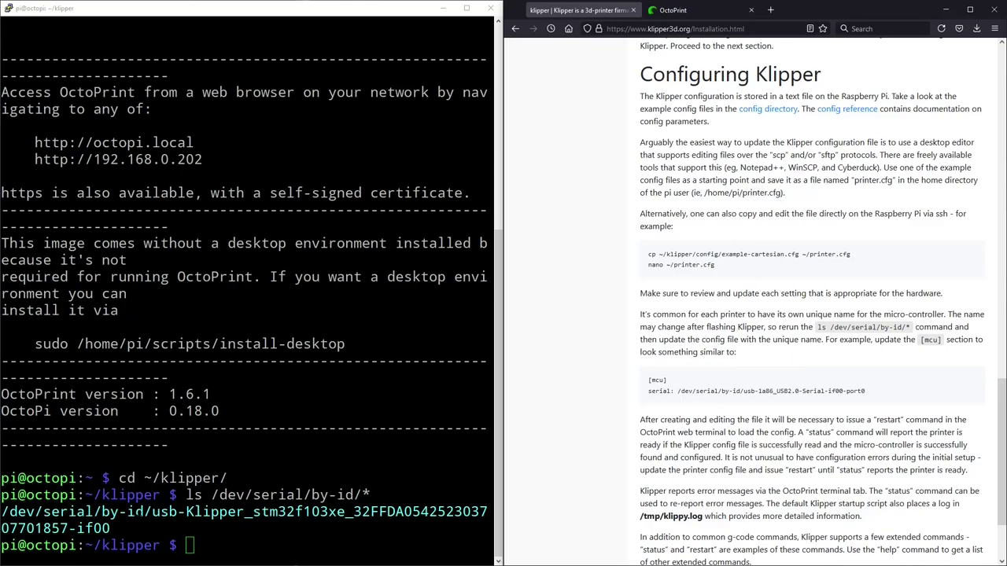
{"action": "left_click_drag", "start_coordinate": [118, 532], "coordinate": [2, 511]}
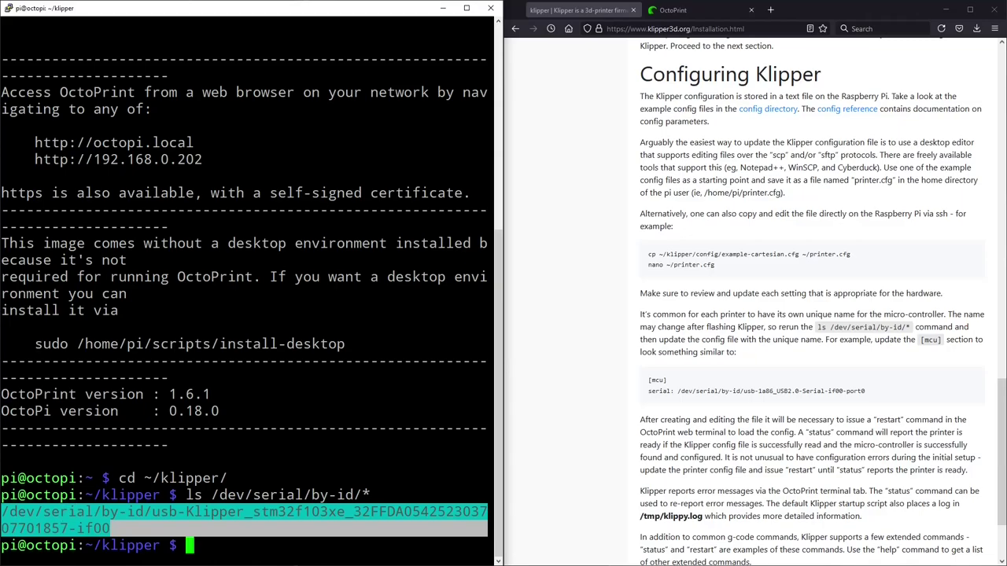
{"action": "key", "text": "alt+Tab"}
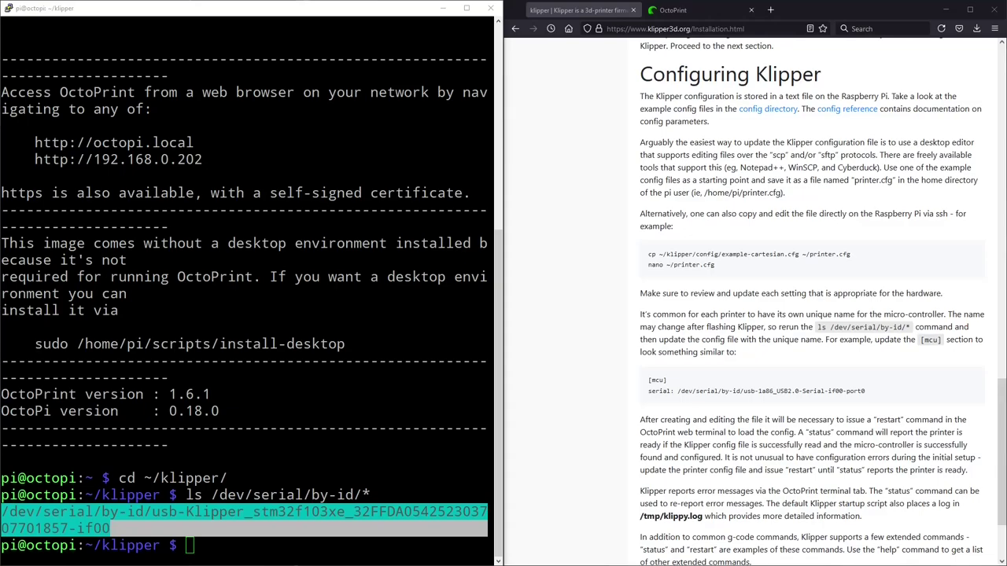
{"action": "key", "text": "alt+Tab"}
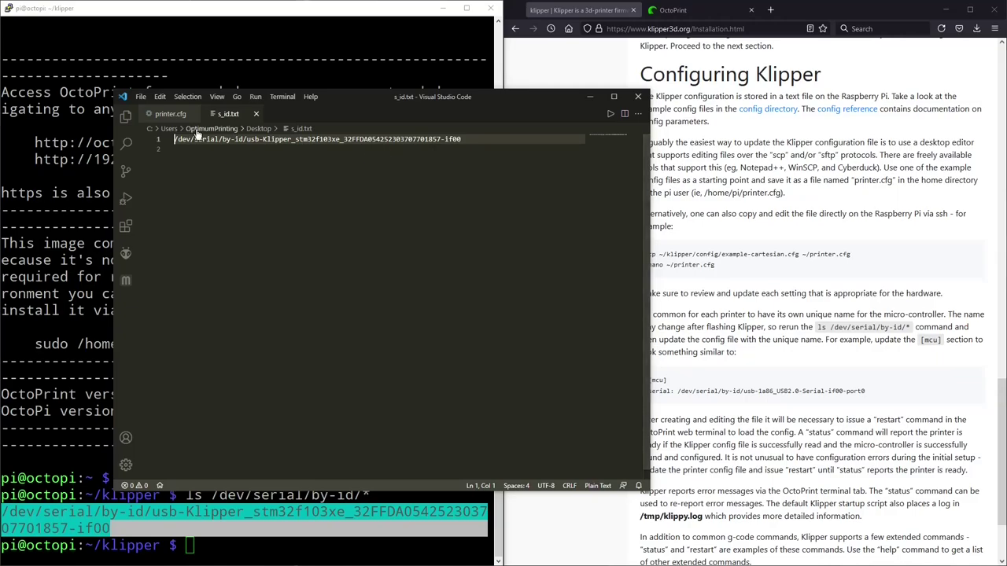
Step: Move VS Code aside and close the PuTTY session, confirming the exit
{"action": "left_click_drag", "start_coordinate": [532, 101], "coordinate": [4, 141]}
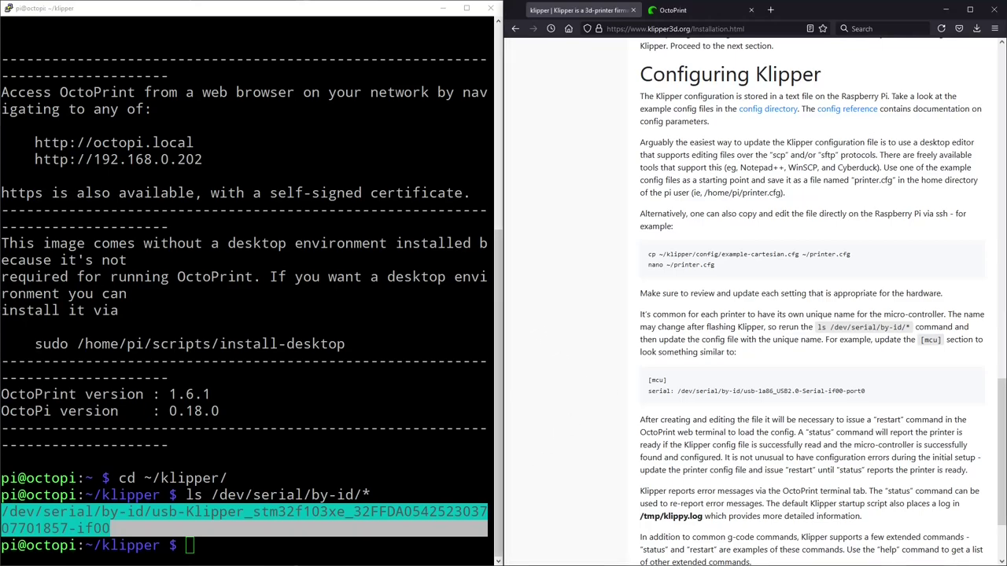
{"action": "left_click", "coordinate": [491, 7]}
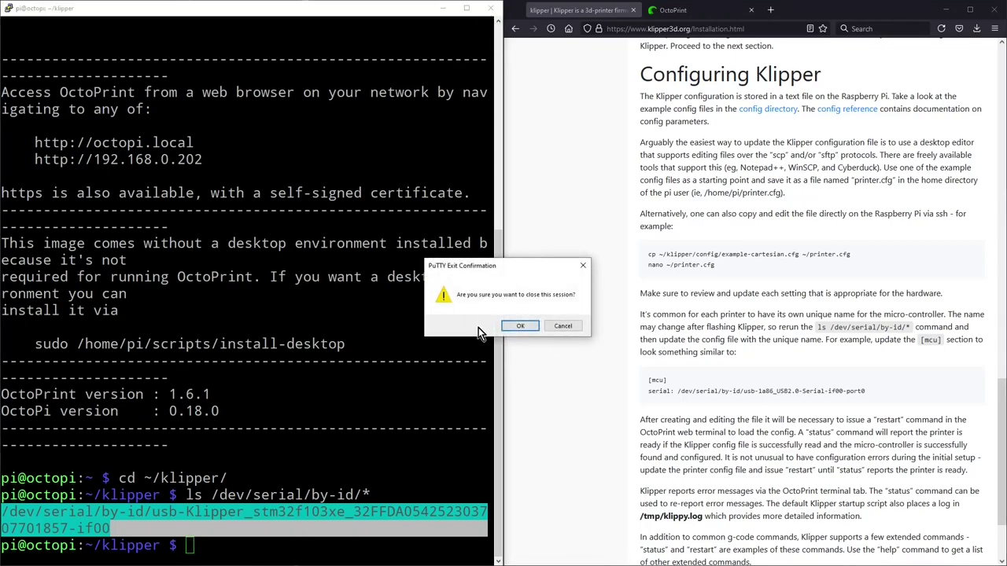
{"action": "left_click", "coordinate": [520, 325]}
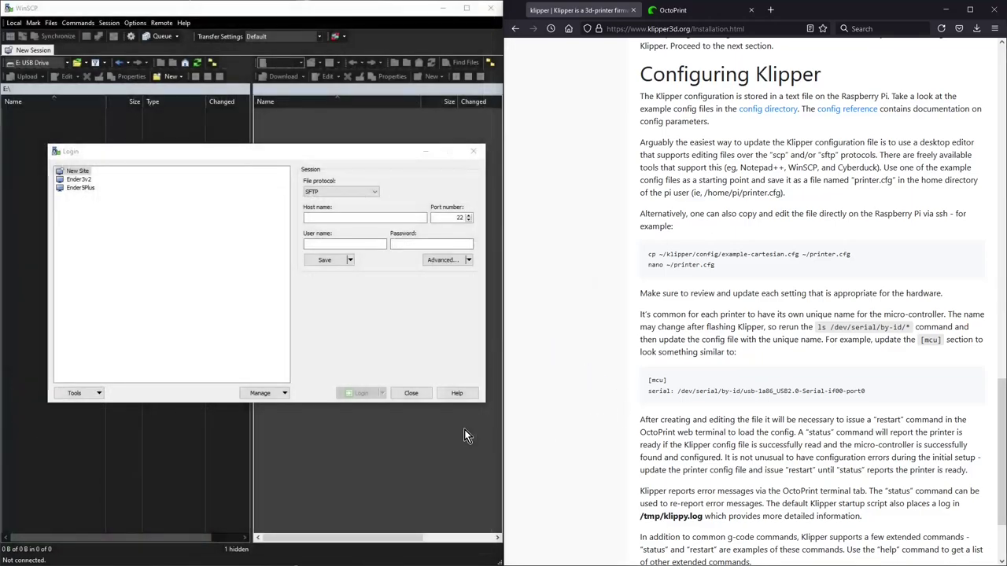
Step: Log into the Pi in WinSCP and browse the config folder of example files
{"action": "left_click", "coordinate": [352, 218]}
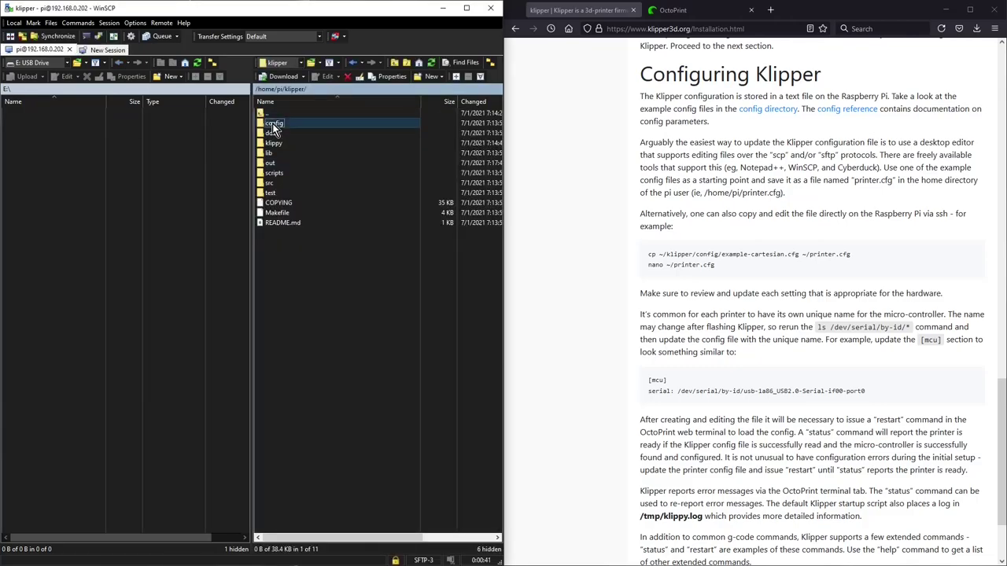
{"action": "double_click", "coordinate": [274, 124]}
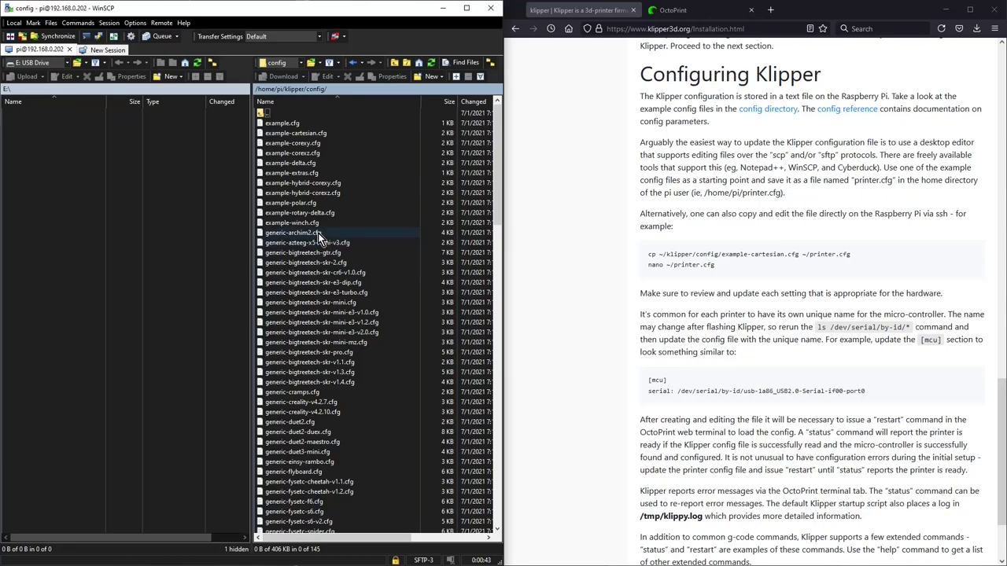
{"action": "scroll", "coordinate": [318, 233], "scroll_direction": "down", "scroll_amount": 19}
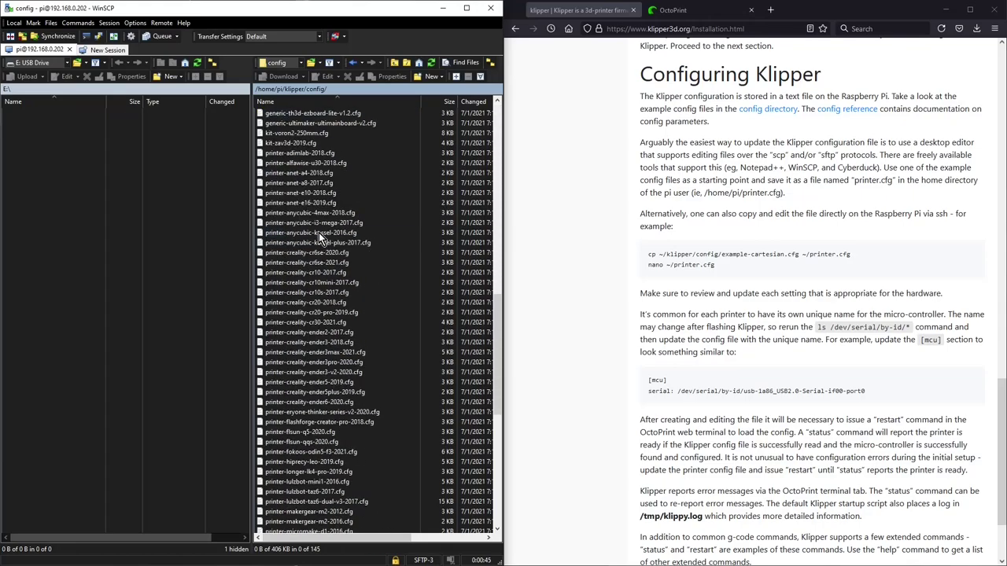
{"action": "scroll", "coordinate": [319, 233], "scroll_direction": "down", "scroll_amount": 13}
{"action": "scroll", "coordinate": [321, 240], "scroll_direction": "up", "scroll_amount": 20}
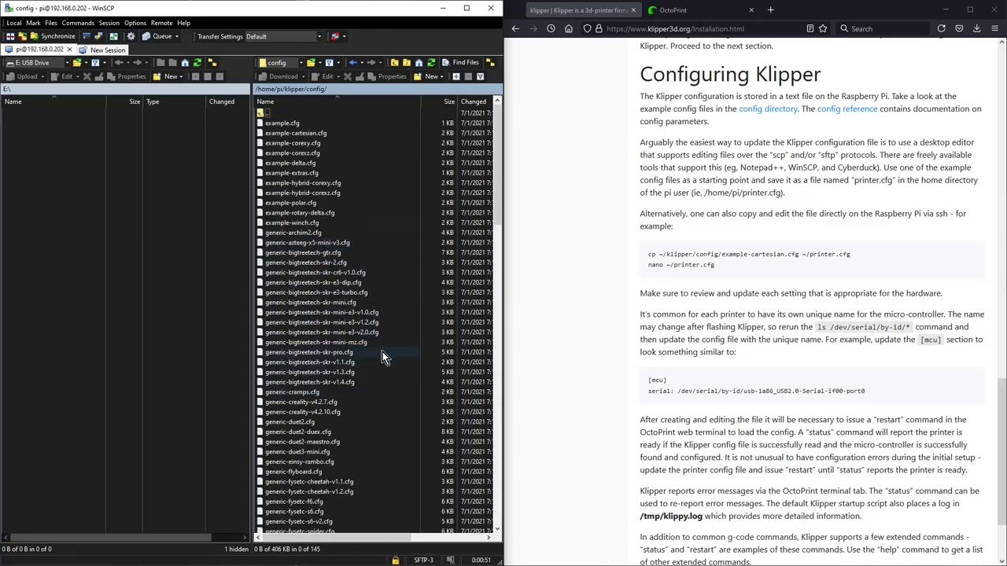
{"action": "scroll", "coordinate": [329, 234], "scroll_direction": "down", "scroll_amount": 17}
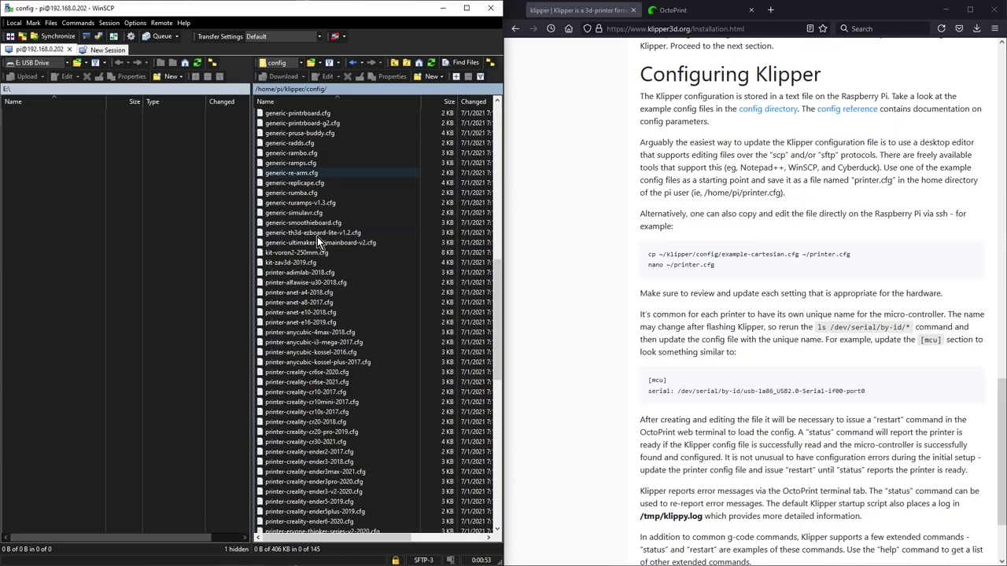
{"action": "scroll", "coordinate": [317, 237], "scroll_direction": "down", "scroll_amount": 4}
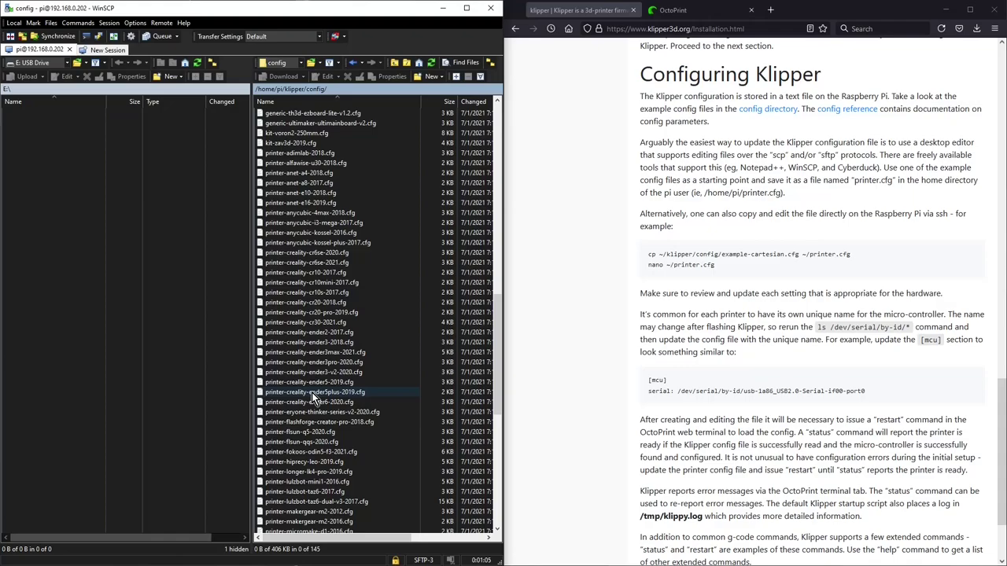
{"action": "scroll", "coordinate": [312, 392], "scroll_direction": "up", "scroll_amount": 12}
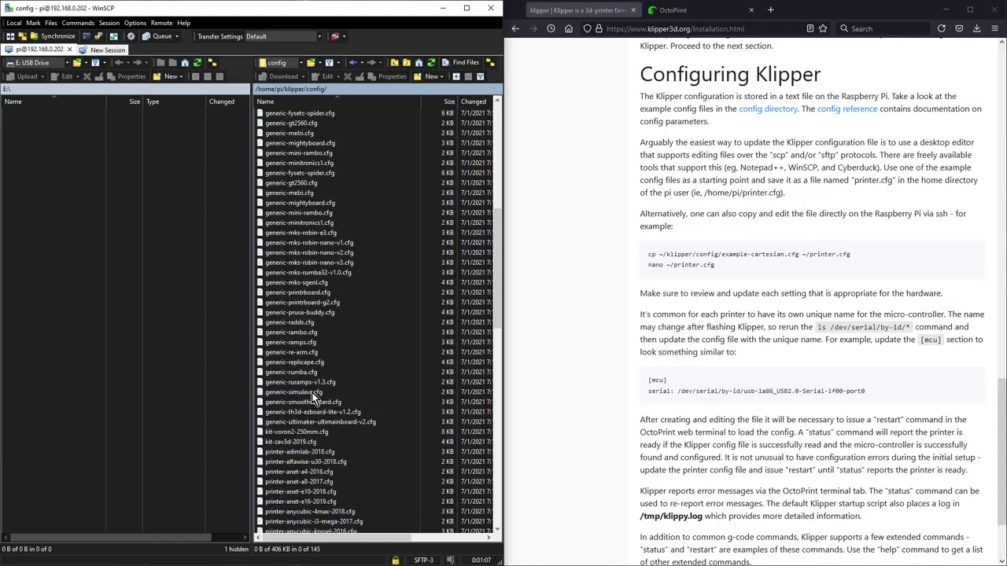
{"action": "scroll", "coordinate": [367, 359], "scroll_direction": "up", "scroll_amount": 2}
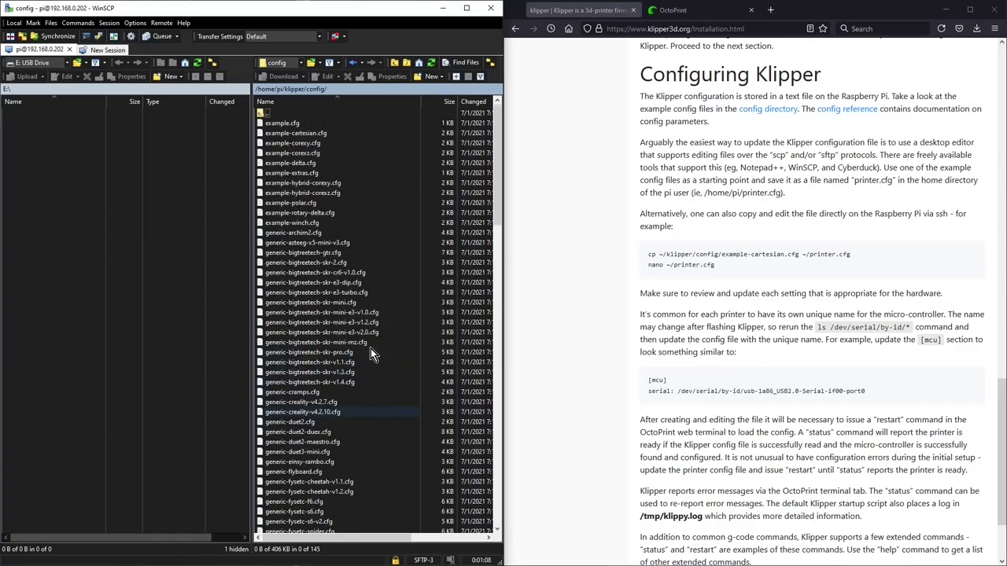
Step: Copy generic-bigtreetech-skr-mini-e3-v2.0.cfg to the clipboard
{"action": "left_click", "coordinate": [327, 333]}
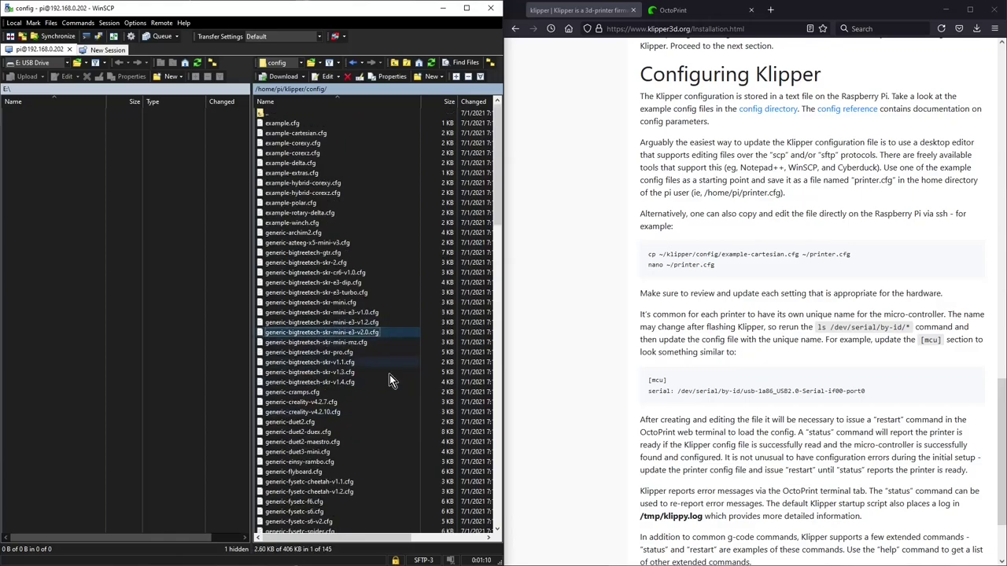
{"action": "right_click", "coordinate": [319, 335]}
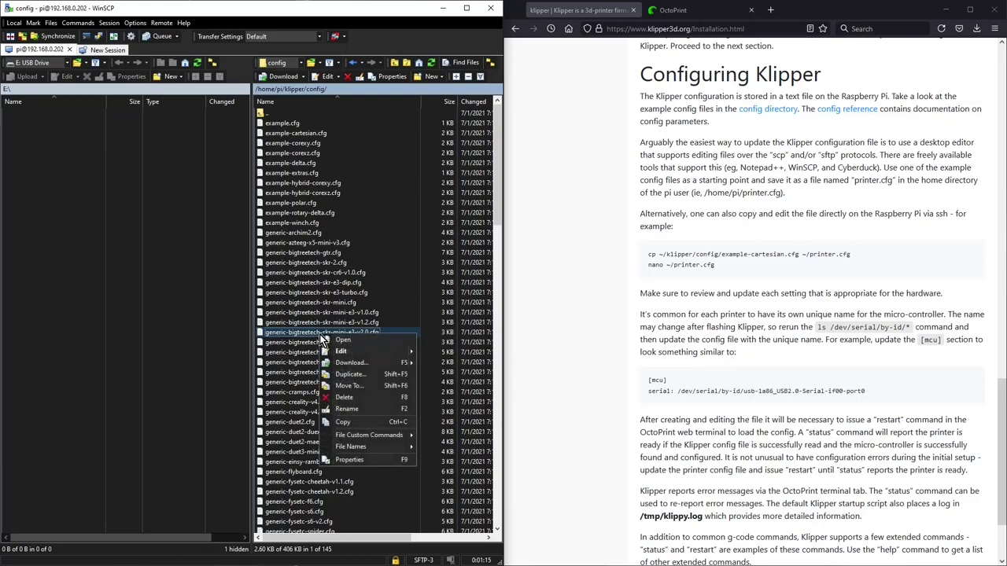
{"action": "left_click", "coordinate": [355, 418]}
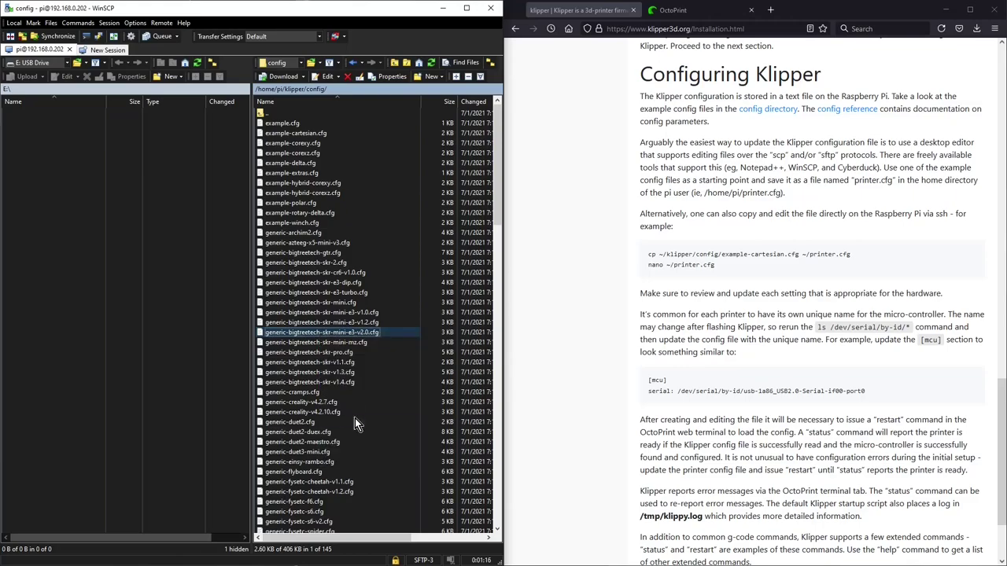
{"action": "left_click", "coordinate": [264, 113]}
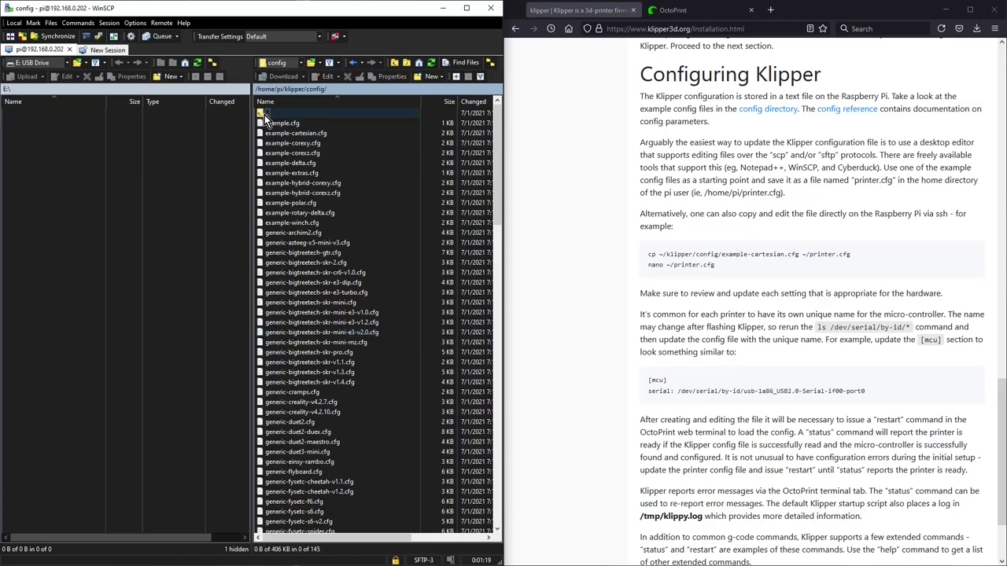
Step: Paste the copied SKR mini E3 v2.0 config into /home/pi, confirming the duplicate
{"action": "double_click", "coordinate": [263, 113]}
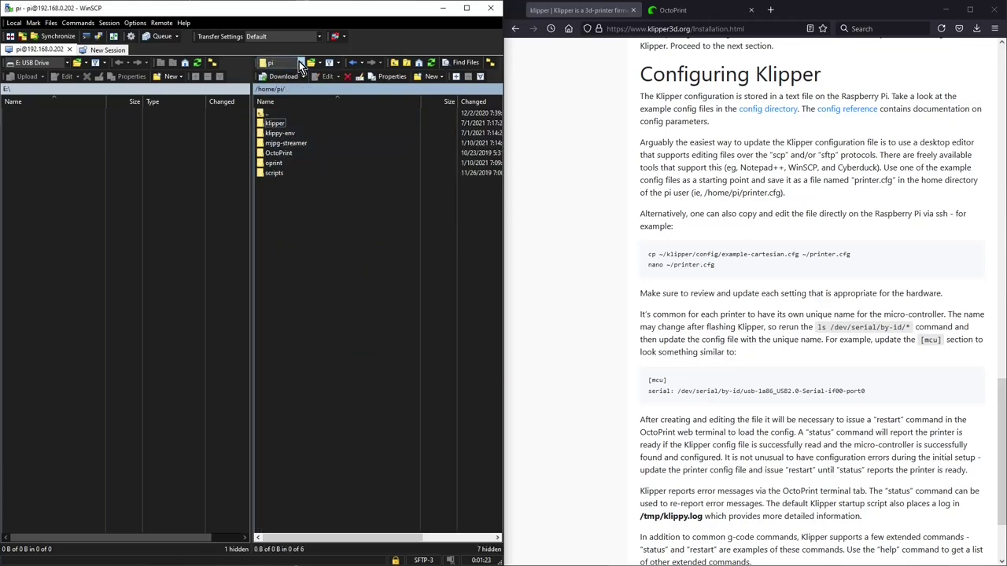
{"action": "right_click", "coordinate": [283, 192]}
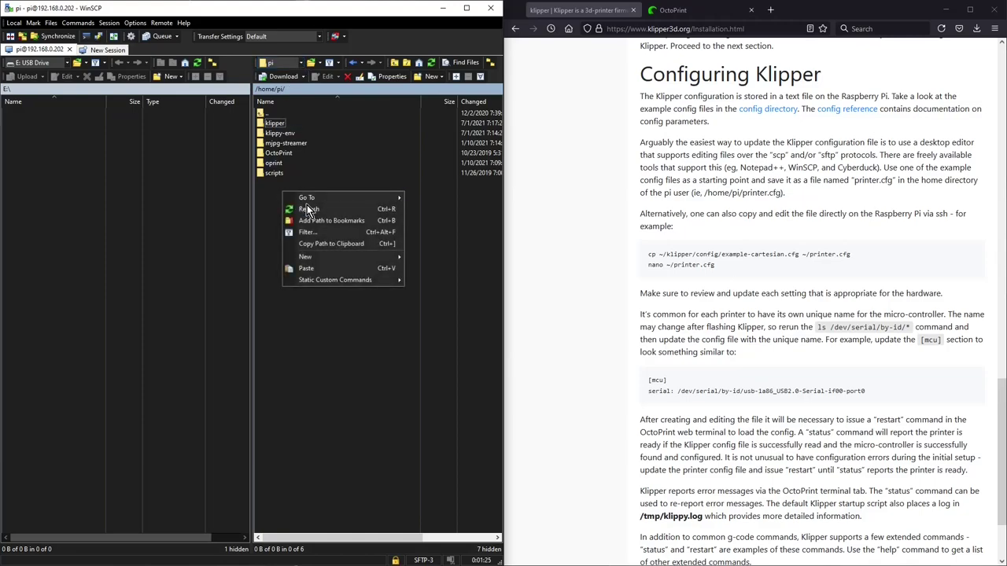
{"action": "left_click", "coordinate": [329, 269]}
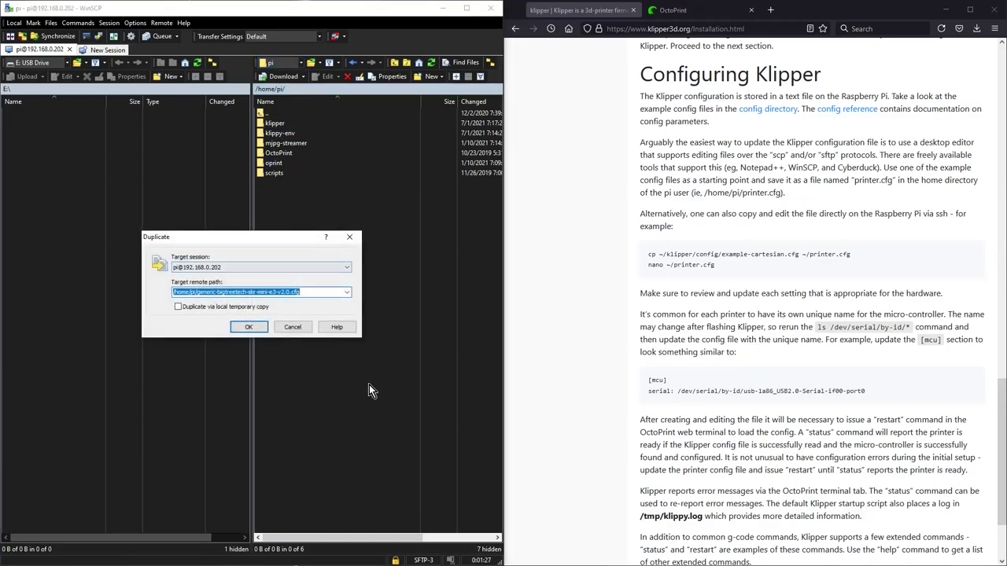
{"action": "left_click", "coordinate": [249, 325]}
{"action": "key", "text": "Return"}
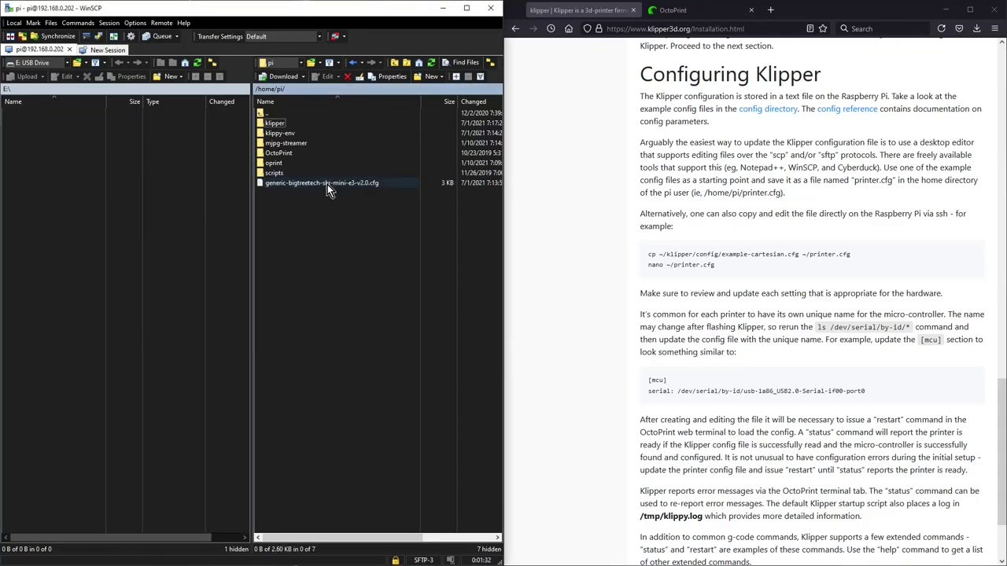
Step: Rename the copied file to printer.cfg and open it for editing
{"action": "left_click", "coordinate": [327, 184]}
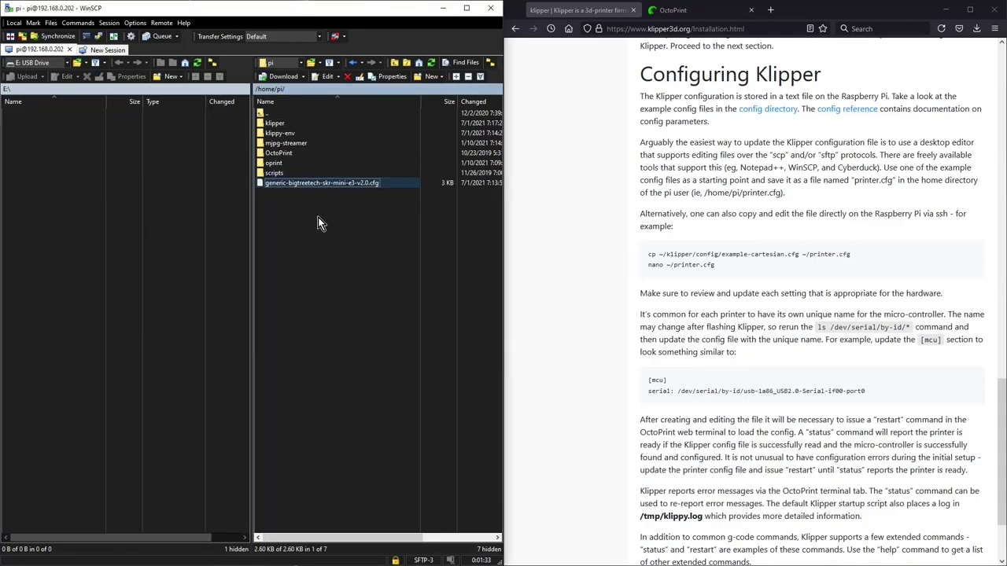
{"action": "left_click", "coordinate": [313, 182]}
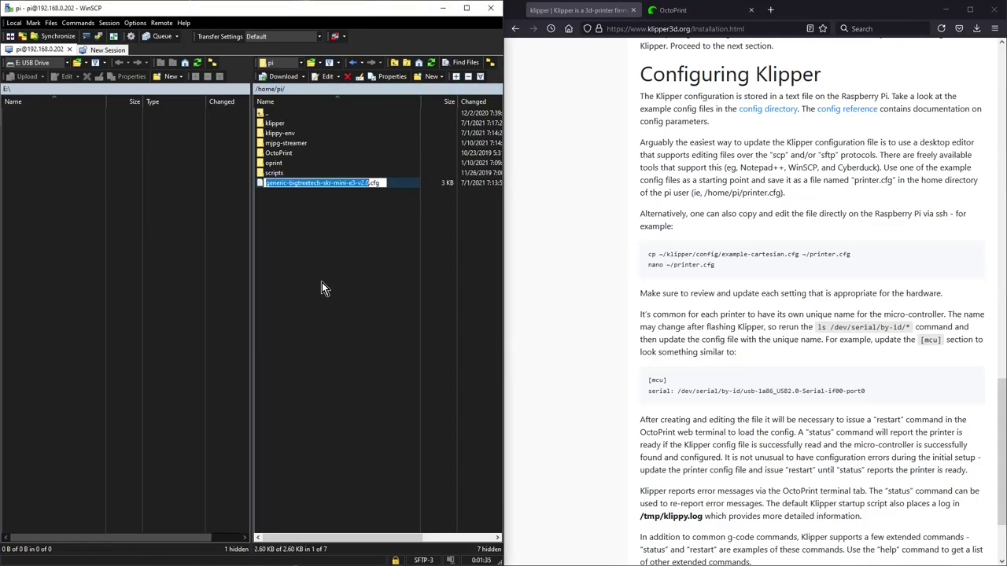
{"action": "key", "text": "BackSpace"}
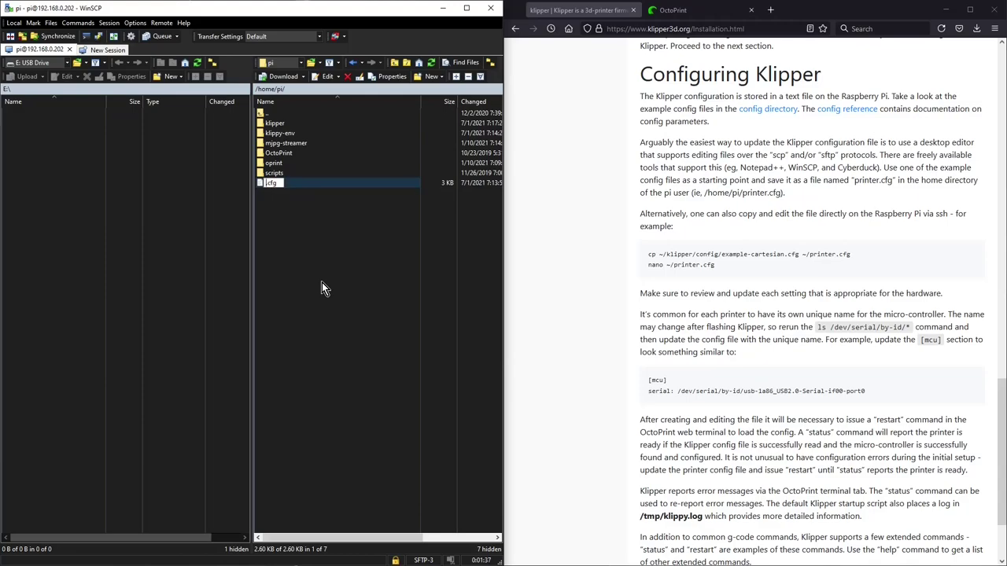
{"action": "type", "text": "printer"}
{"action": "left_click", "coordinate": [321, 284]}
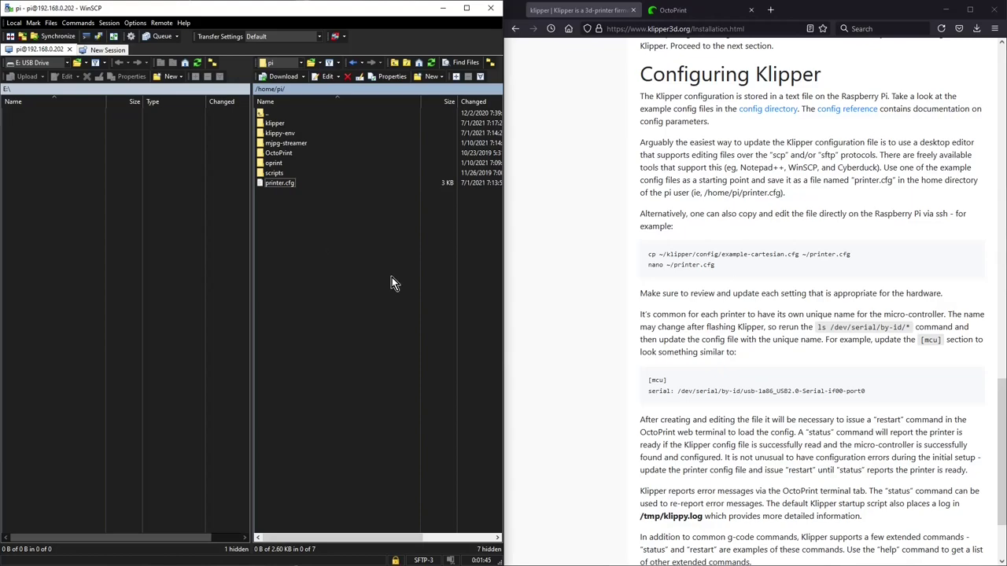
{"action": "left_click", "coordinate": [276, 183]}
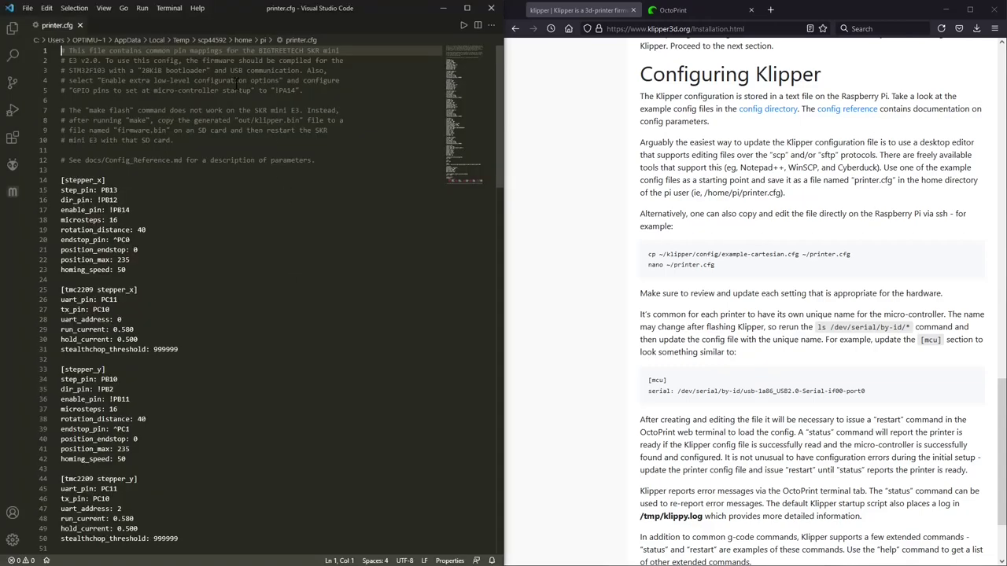
Step: Scroll through printer.cfg's settings, then start selecting the serial path in s_id.txt
{"action": "scroll", "coordinate": [138, 167], "scroll_direction": "down", "scroll_amount": 1}
{"action": "scroll", "coordinate": [138, 167], "scroll_direction": "down", "scroll_amount": 2}
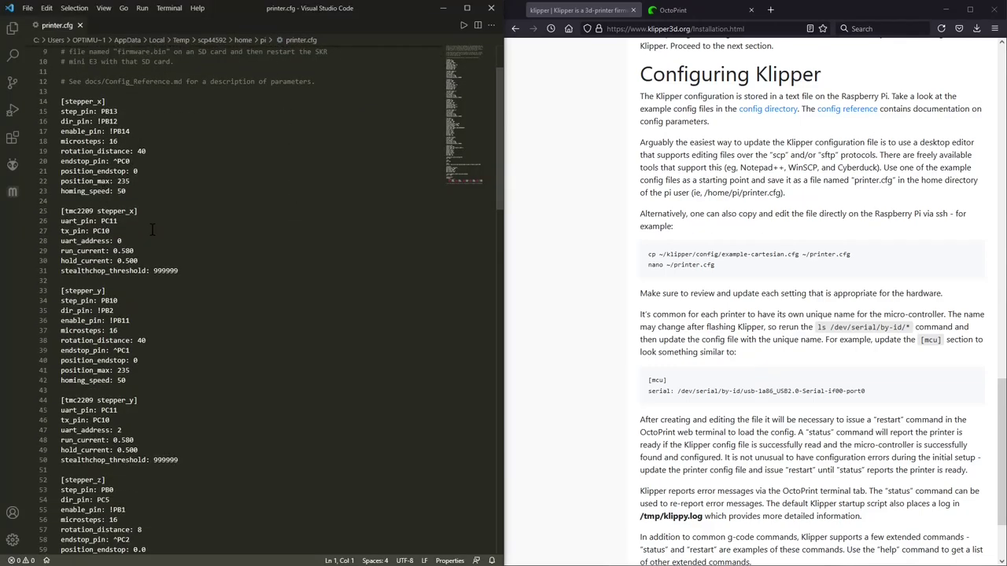
{"action": "scroll", "coordinate": [150, 288], "scroll_direction": "down", "scroll_amount": 1}
{"action": "scroll", "coordinate": [149, 288], "scroll_direction": "down", "scroll_amount": 13}
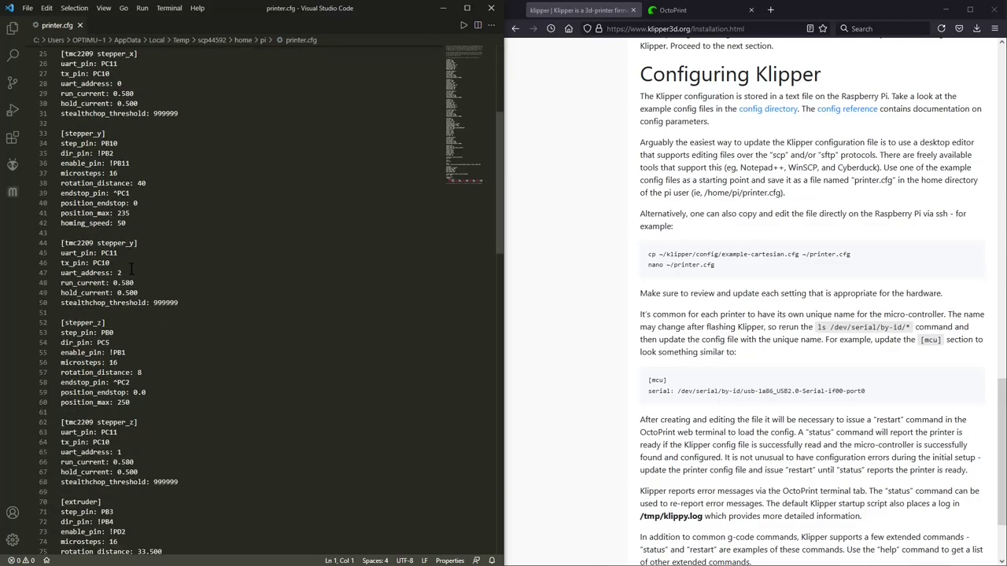
{"action": "scroll", "coordinate": [135, 269], "scroll_direction": "down", "scroll_amount": 16}
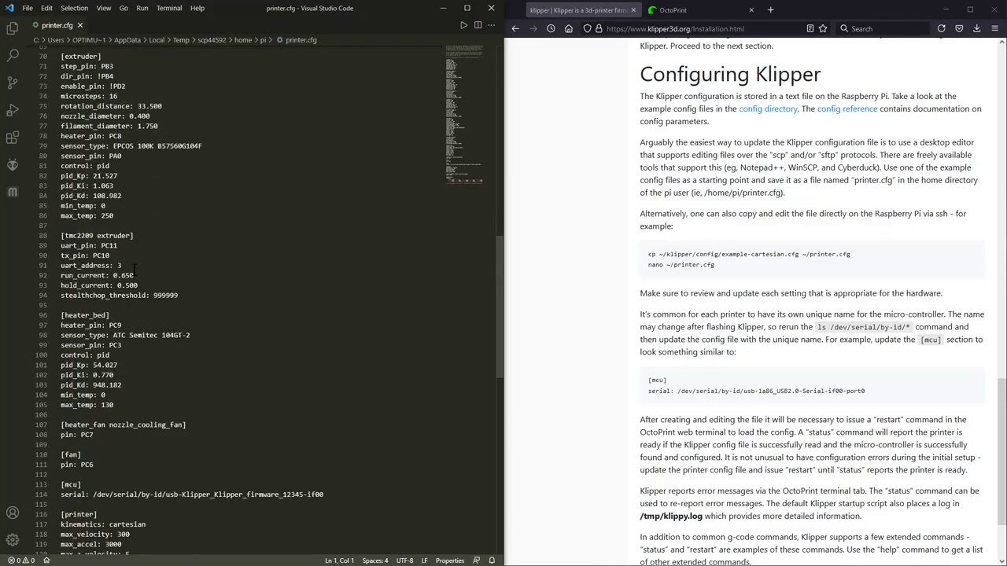
{"action": "scroll", "coordinate": [133, 269], "scroll_direction": "up", "scroll_amount": 20}
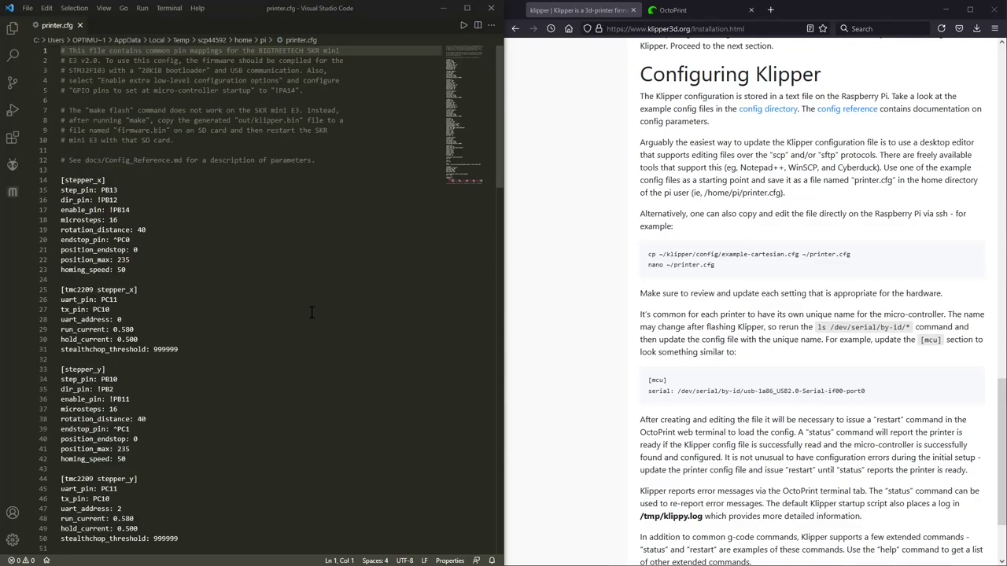
{"action": "scroll", "coordinate": [319, 333], "scroll_direction": "down", "scroll_amount": 1}
{"action": "scroll", "coordinate": [319, 333], "scroll_direction": "down", "scroll_amount": 20}
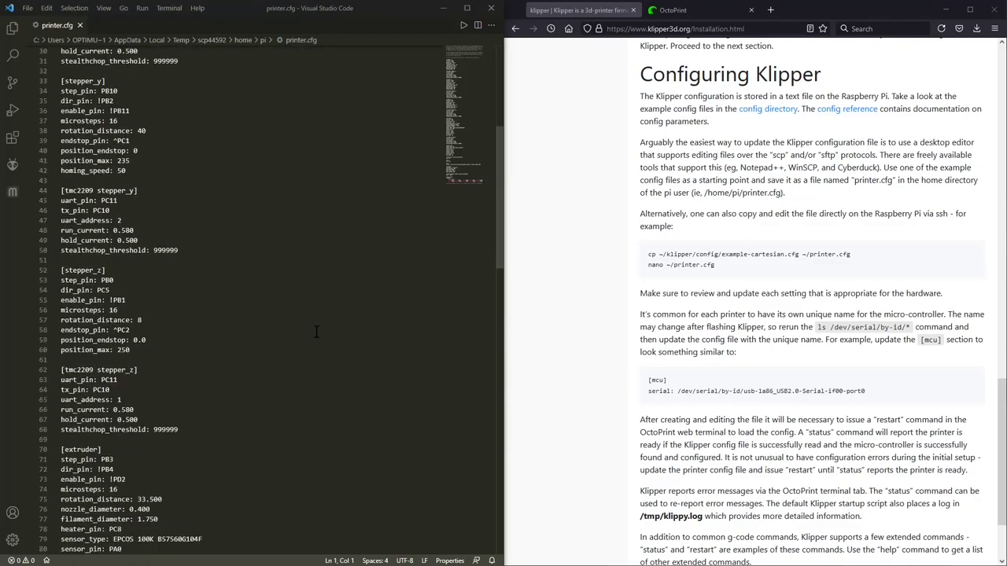
{"action": "scroll", "coordinate": [316, 331], "scroll_direction": "down", "scroll_amount": 3}
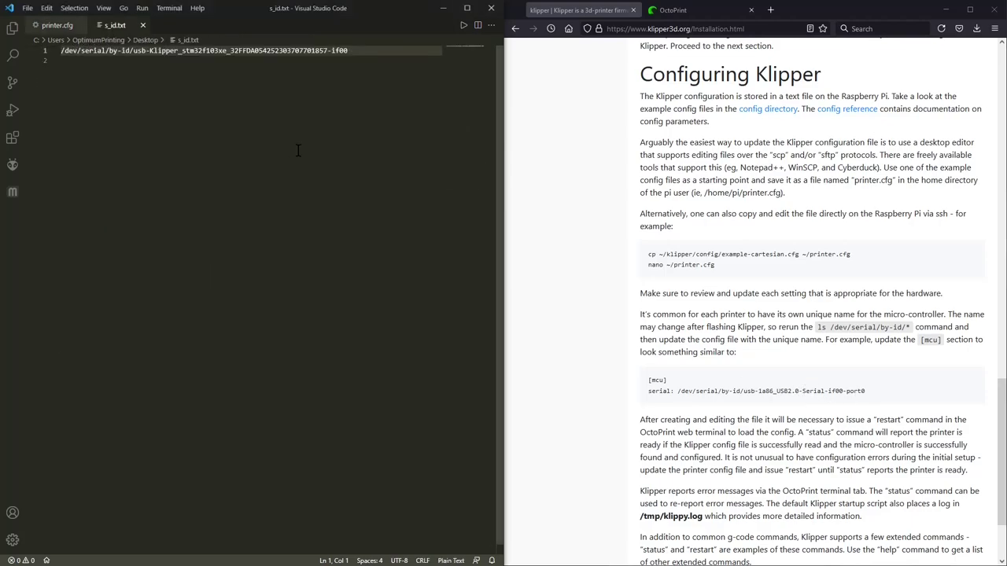
{"action": "left_click_drag", "start_coordinate": [354, 50], "coordinate": [171, 59]}
Step: Paste the stm32f103xe serial path over printer.cfg's [mcu] serial line and save
{"action": "key", "text": "shift+Up"}
{"action": "right_click", "coordinate": [67, 52]}
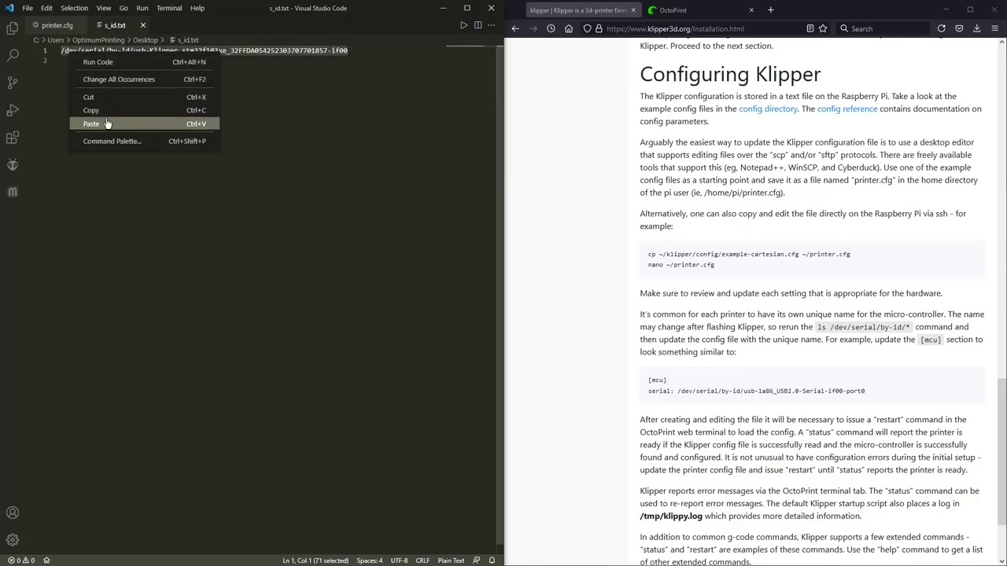
{"action": "left_click", "coordinate": [107, 114]}
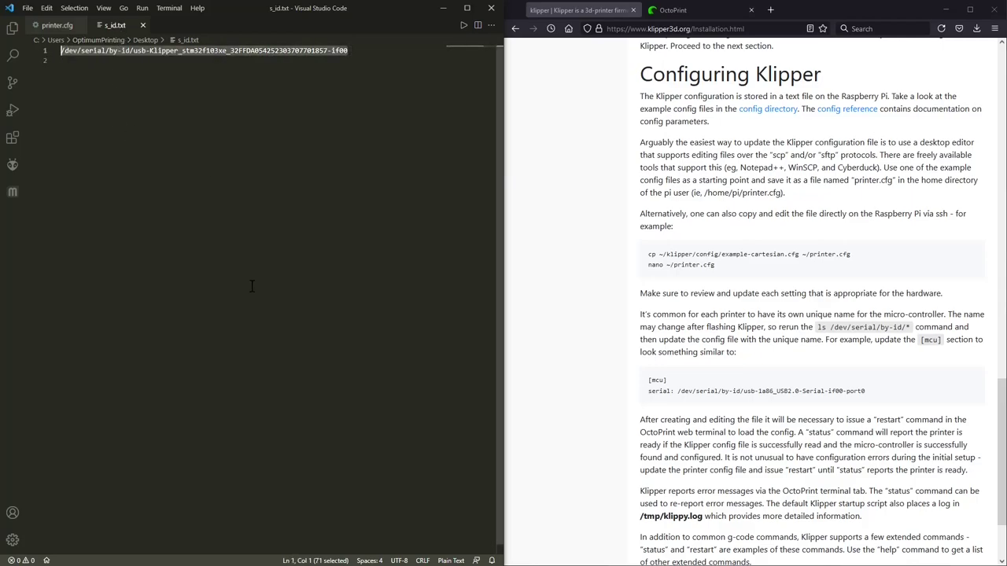
{"action": "left_click", "coordinate": [53, 25]}
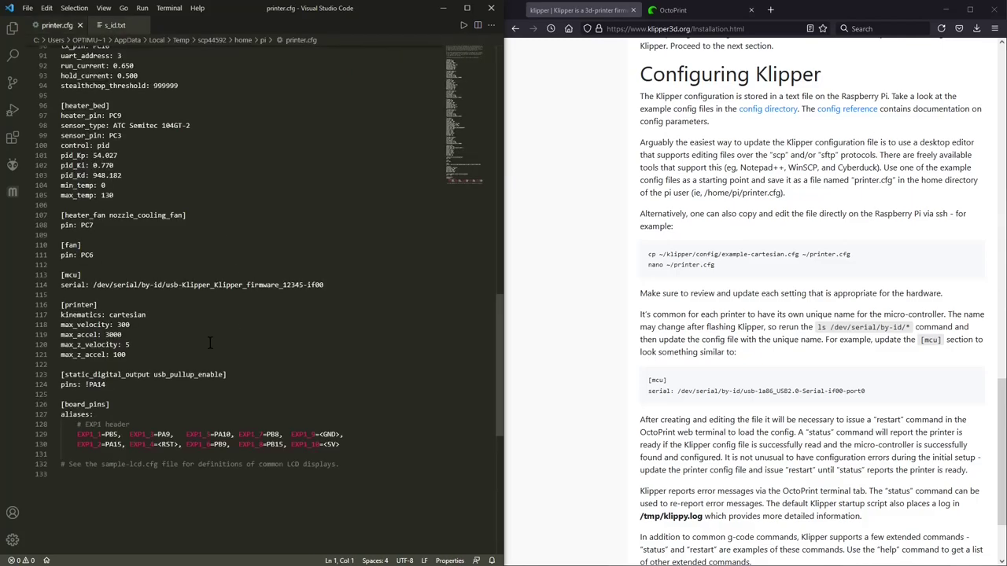
{"action": "left_click_drag", "start_coordinate": [94, 285], "coordinate": [332, 285]}
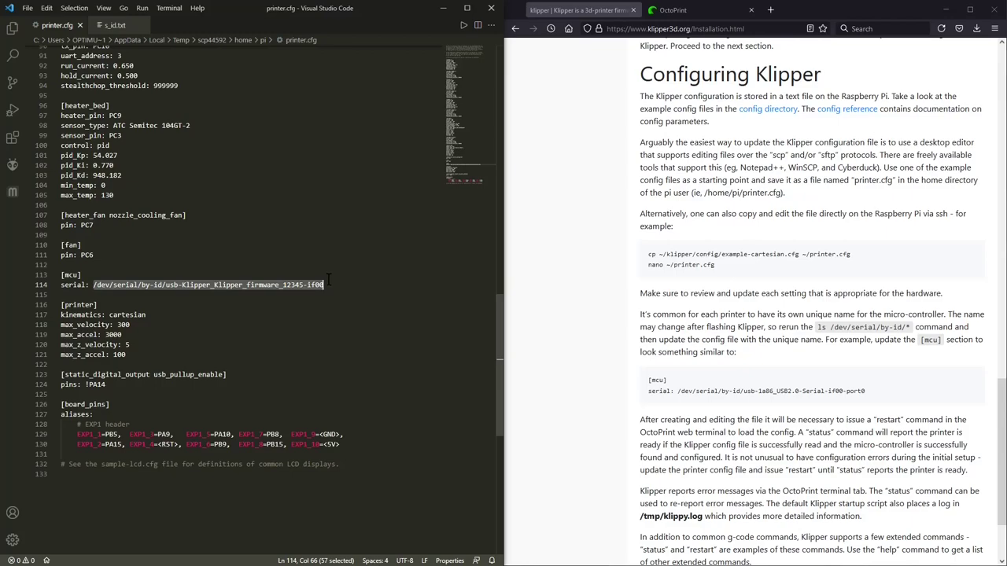
{"action": "key", "text": "ctrl+v"}
{"action": "key", "text": "ctrl+s"}
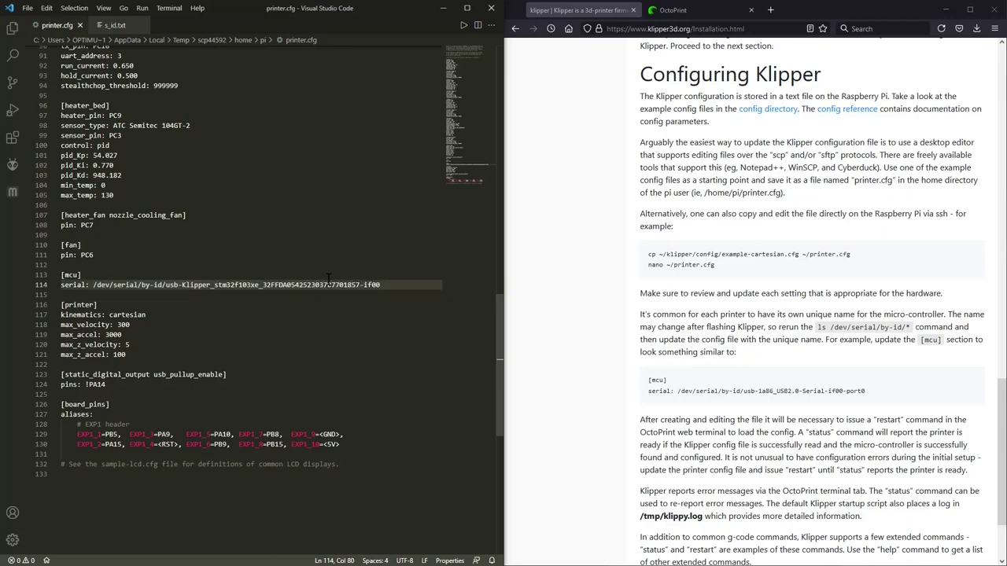
{"action": "scroll", "coordinate": [328, 277], "scroll_direction": "up", "scroll_amount": 2}
{"action": "left_click", "coordinate": [299, 336]}
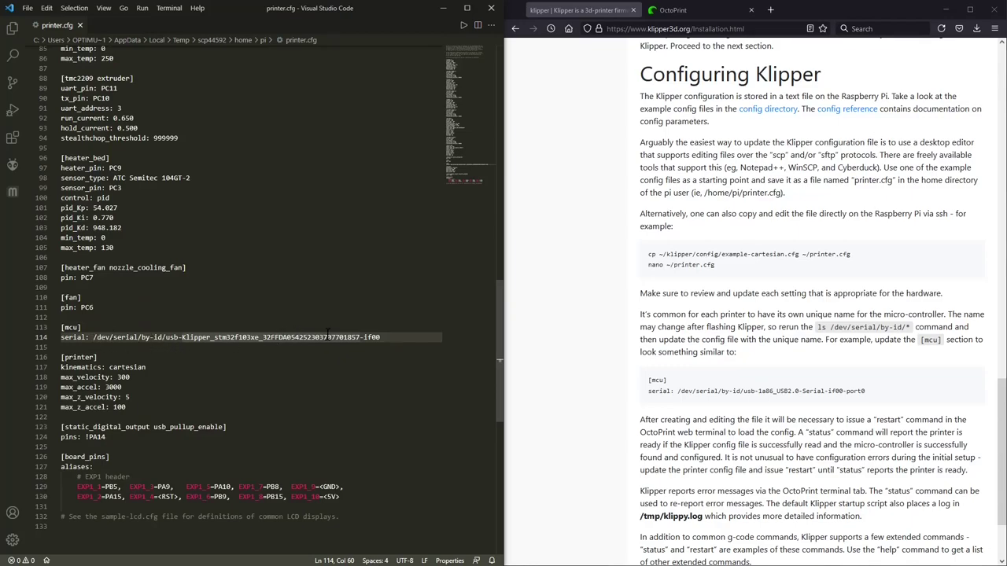
Step: Set the X position_max to 360 and stepper_x TMC2209 run_current to 0.680, then save
{"action": "scroll", "coordinate": [329, 337], "scroll_direction": "up", "scroll_amount": 20}
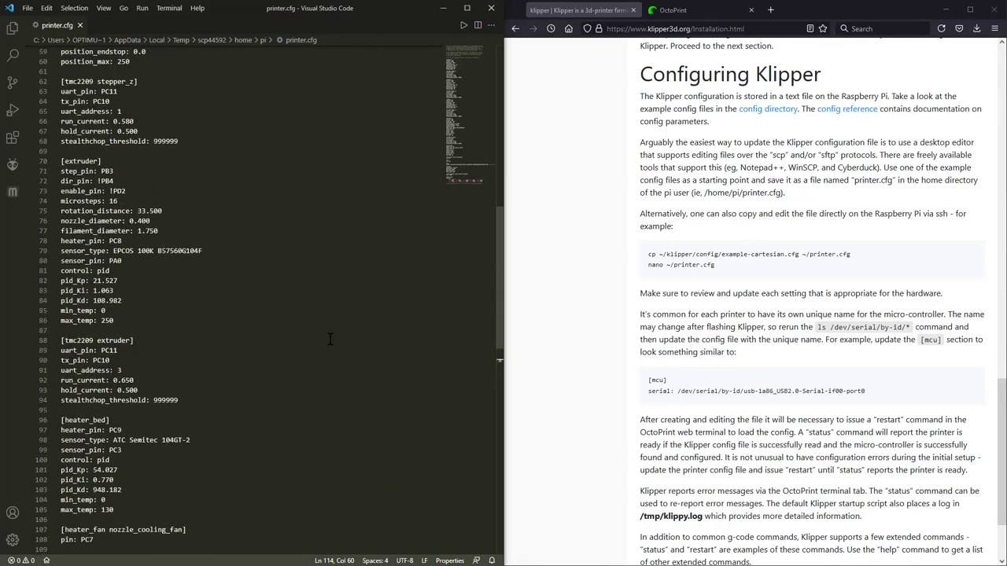
{"action": "scroll", "coordinate": [241, 217], "scroll_direction": "up", "scroll_amount": 8}
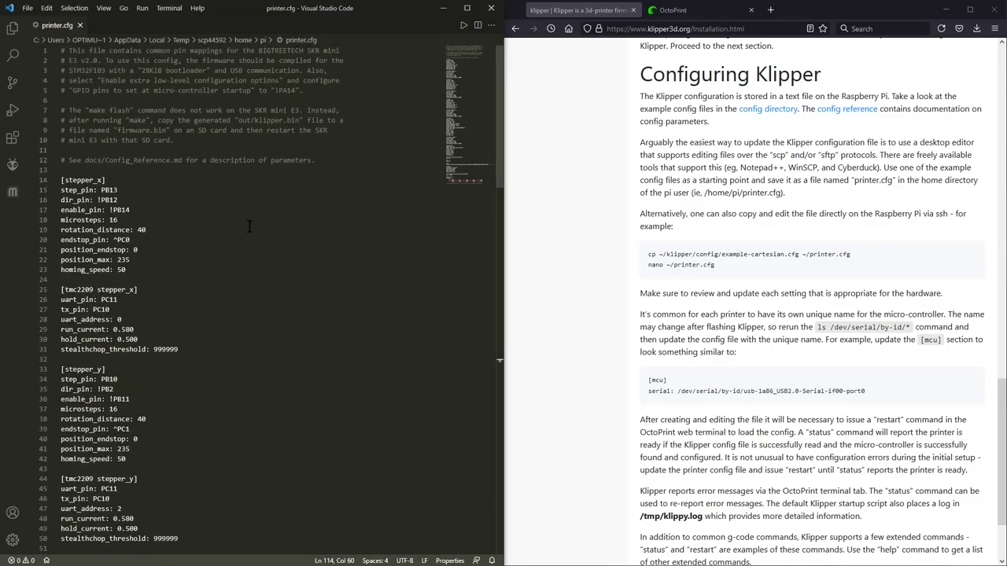
{"action": "scroll", "coordinate": [197, 202], "scroll_direction": "down", "scroll_amount": 5}
{"action": "scroll", "coordinate": [207, 202], "scroll_direction": "up", "scroll_amount": 5}
{"action": "left_click", "coordinate": [135, 261]}
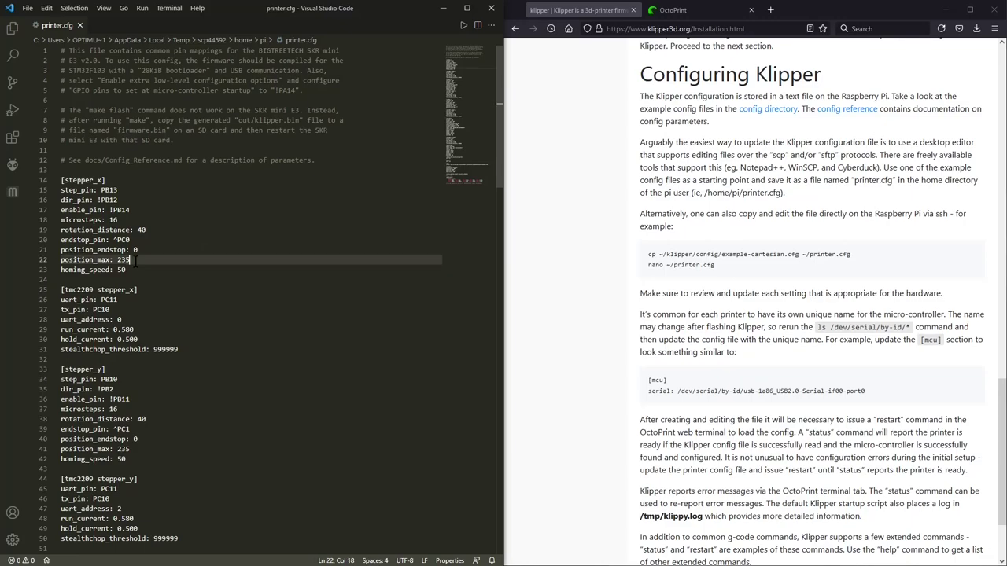
{"action": "key", "text": "BackSpace"}
{"action": "key", "text": "BackSpace"}
{"action": "key", "text": "BackSpace"}
{"action": "type", "text": "360"}
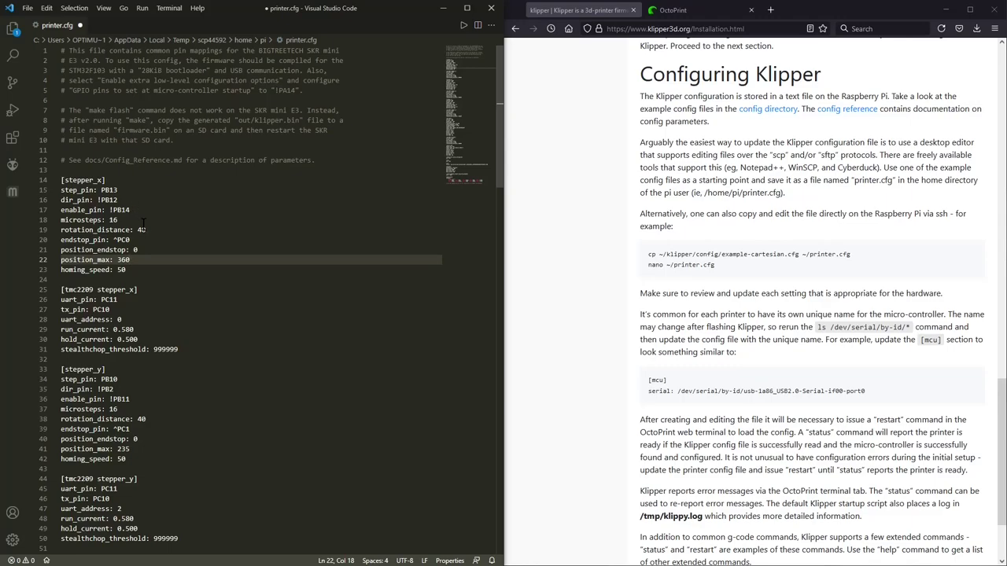
{"action": "scroll", "coordinate": [166, 232], "scroll_direction": "down", "scroll_amount": 2}
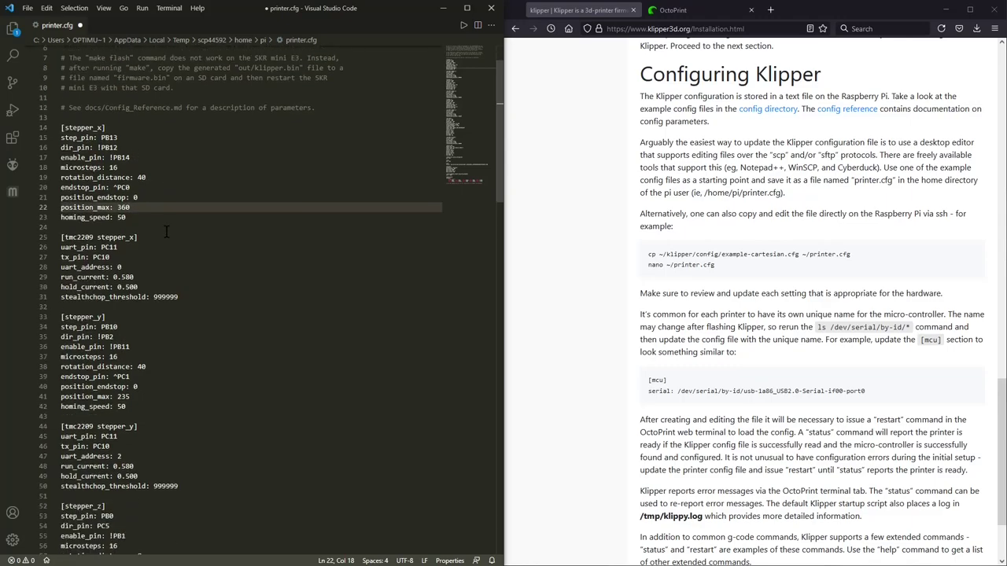
{"action": "left_click", "coordinate": [134, 275]}
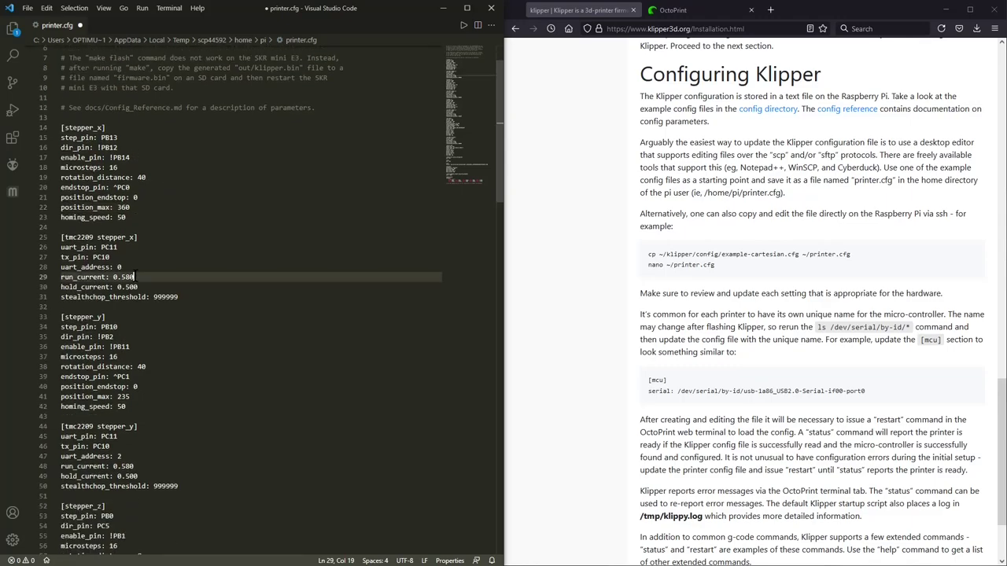
{"action": "double_click", "coordinate": [132, 276]}
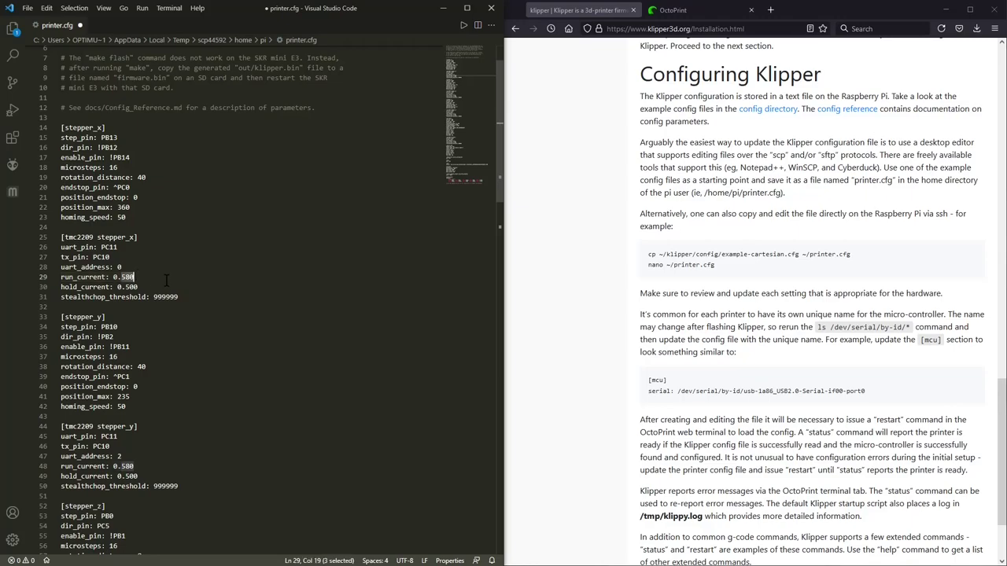
{"action": "type", "text": "680"}
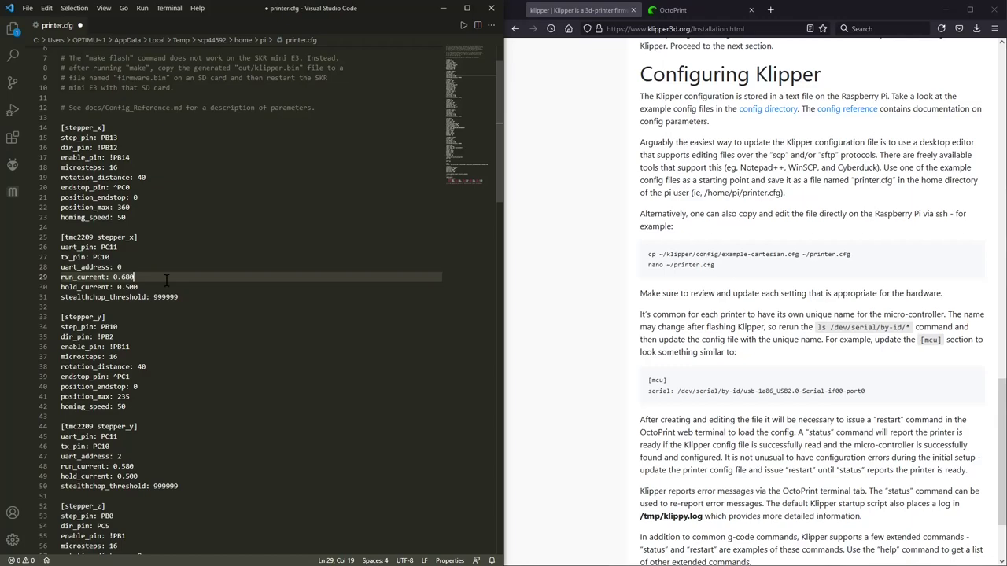
{"action": "scroll", "coordinate": [166, 282], "scroll_direction": "down", "scroll_amount": 1}
{"action": "key", "text": "ctrl+s"}
Step: Set the Y position_max to 360 and stepper_y TMC2209 run_current to 0.800
{"action": "scroll", "coordinate": [193, 244], "scroll_direction": "down", "scroll_amount": 3}
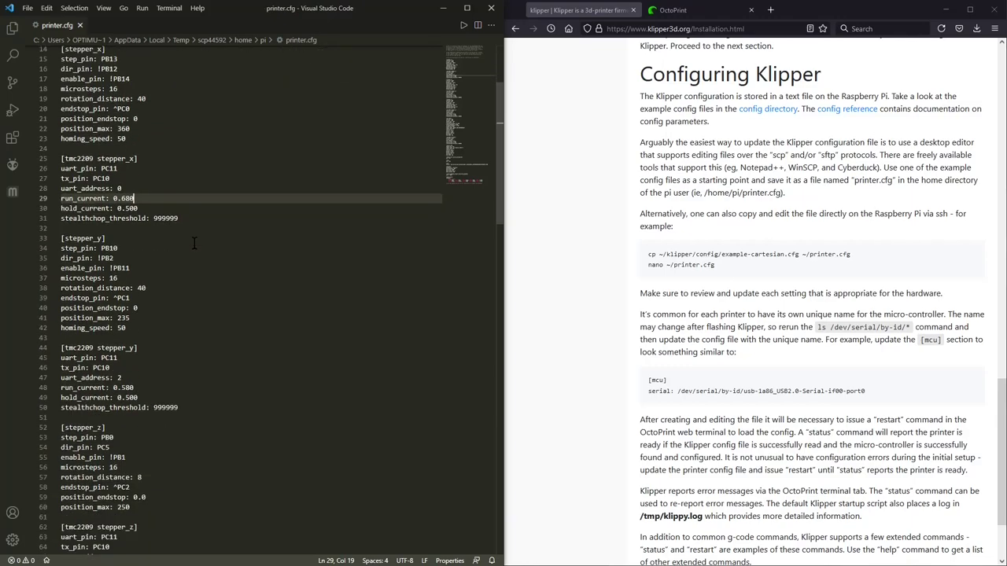
{"action": "scroll", "coordinate": [194, 244], "scroll_direction": "down", "scroll_amount": 1}
{"action": "scroll", "coordinate": [152, 243], "scroll_direction": "down", "scroll_amount": 1}
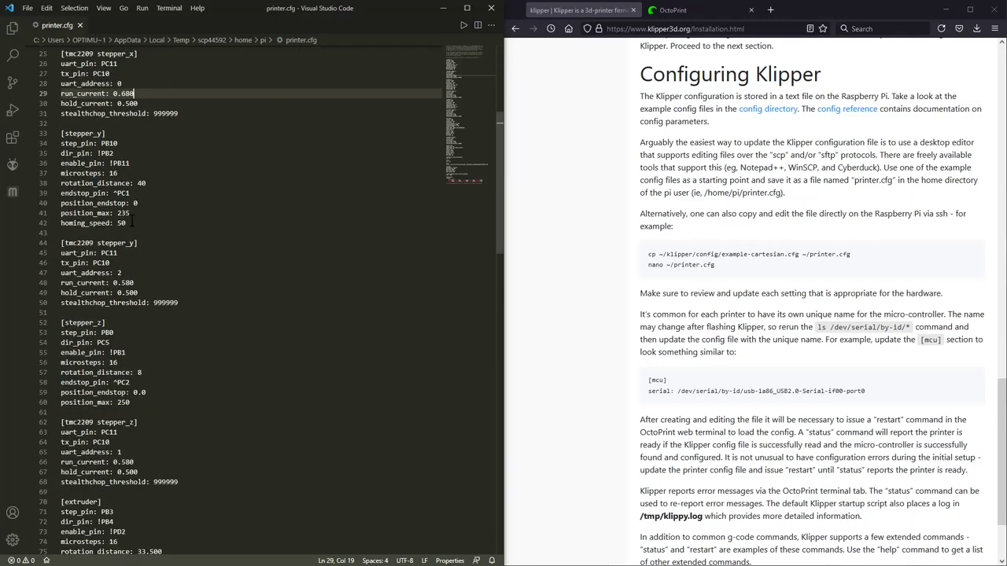
{"action": "left_click", "coordinate": [132, 213]}
{"action": "double_click", "coordinate": [129, 213]}
{"action": "type", "text": "360"}
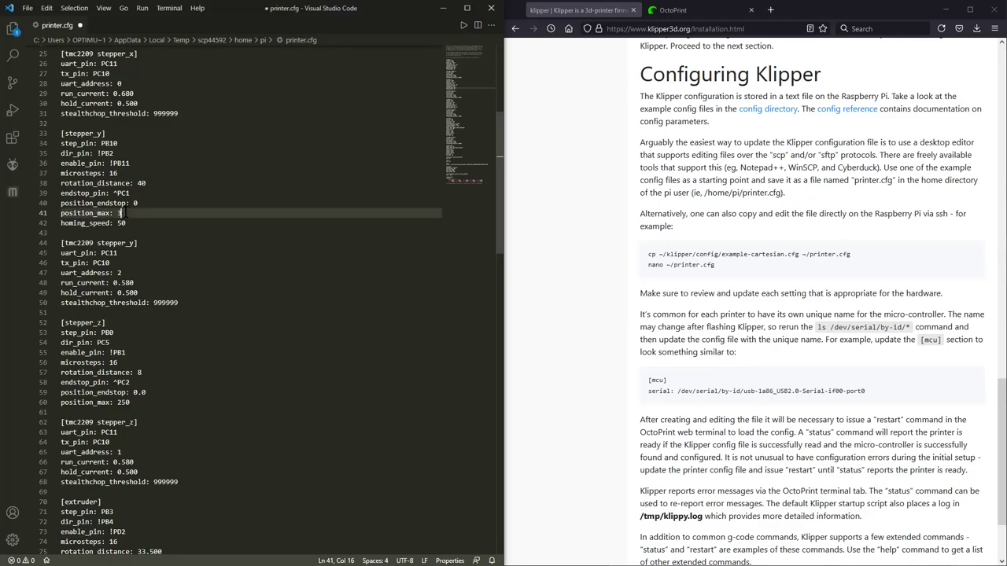
{"action": "left_click", "coordinate": [161, 283]}
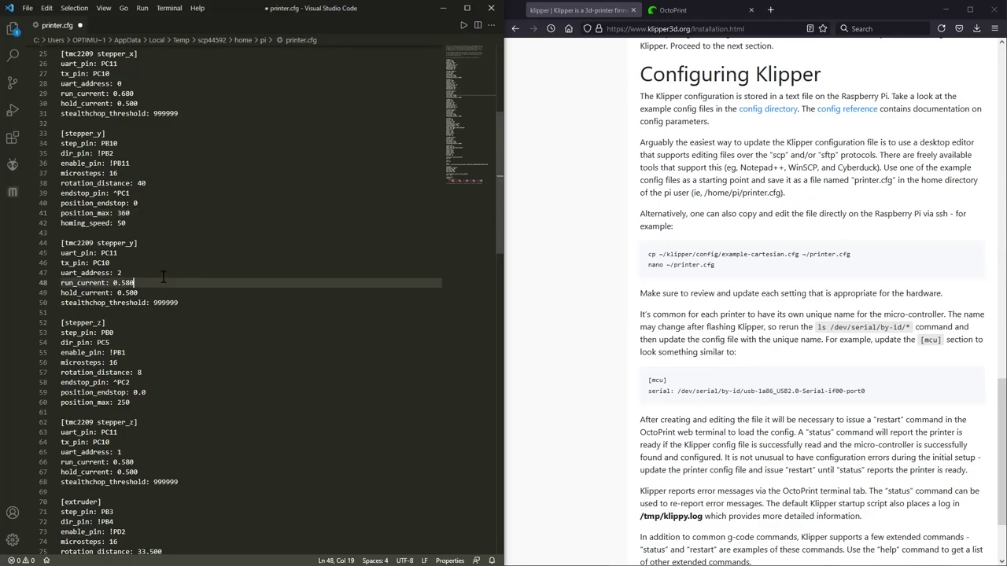
{"action": "key", "text": "BackSpace"}
{"action": "key", "text": "BackSpace"}
{"action": "key", "text": "BackSpace"}
{"action": "type", "text": "800"}
{"action": "scroll", "coordinate": [197, 260], "scroll_direction": "down", "scroll_amount": 7}
{"action": "left_click", "coordinate": [244, 241]}
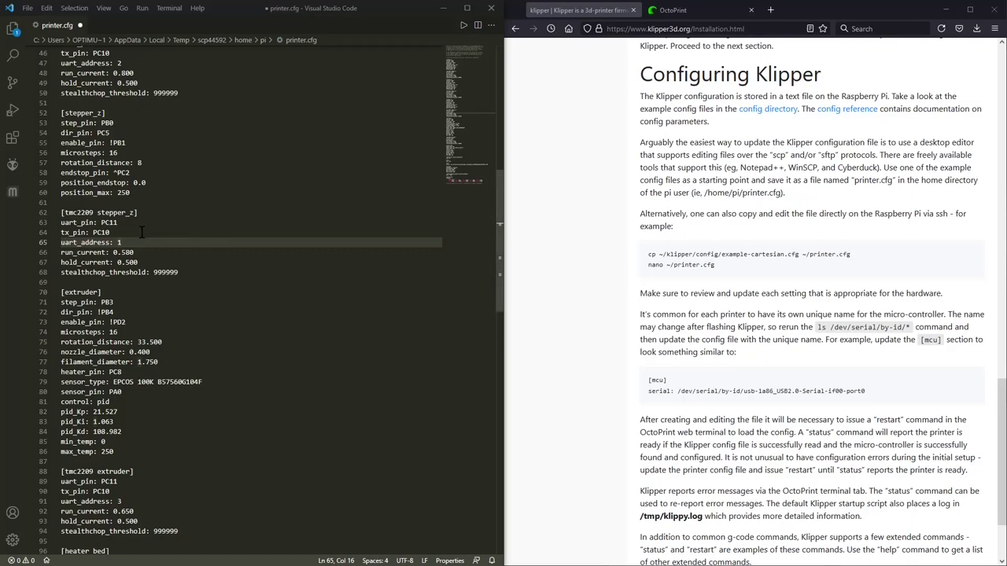
Step: Set Z endstop_pin to probe:z_virtual_endstop and replace position_endstop with position_min -3.5
{"action": "left_click", "coordinate": [138, 172]}
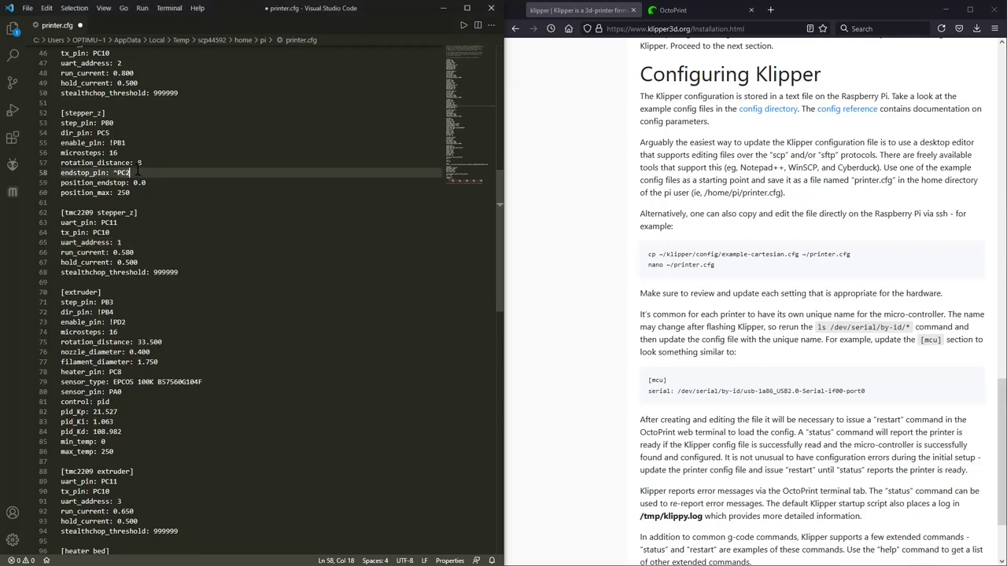
{"action": "key", "text": "BackSpace"}
{"action": "key", "text": "BackSpace"}
{"action": "key", "text": "BackSpace"}
{"action": "key", "text": "BackSpace"}
{"action": "type", "text": "probe:z_"}
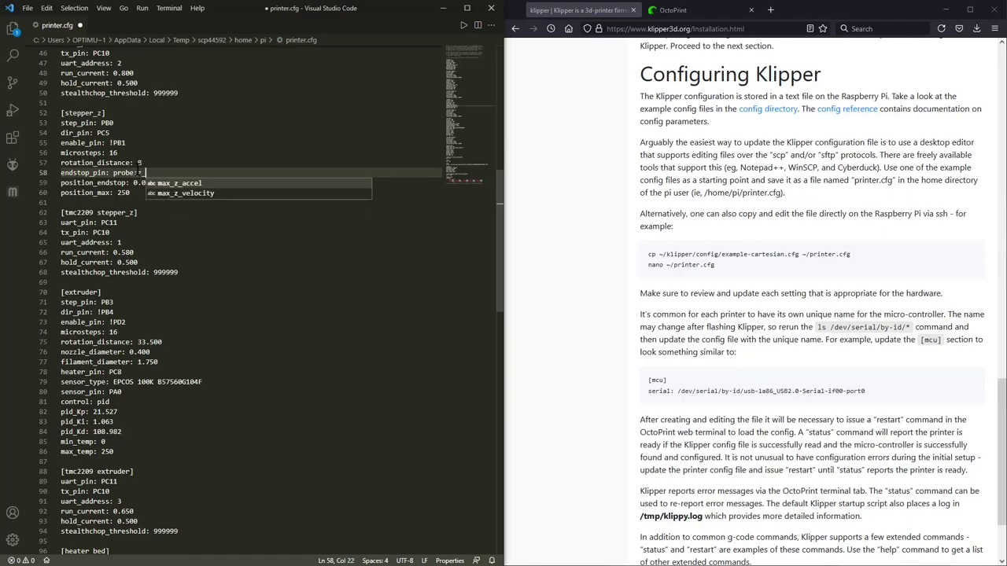
{"action": "type", "text": "virtual_endstop"}
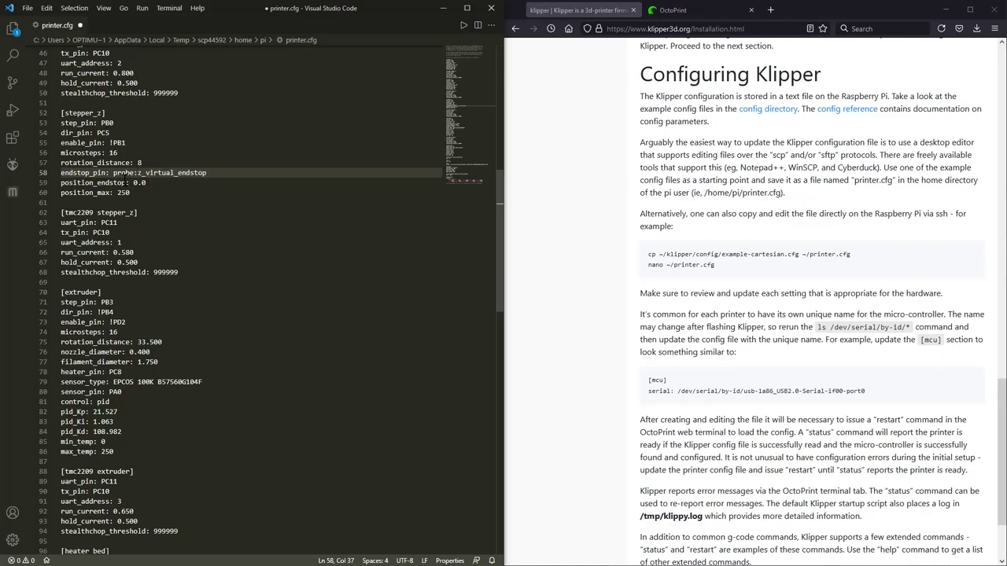
{"action": "key", "text": "Down"}
{"action": "key", "text": "Home"}
{"action": "key", "text": "ctrl+shift+Right"}
{"action": "key", "text": "BackSpace"}
{"action": "key", "text": "BackSpace"}
{"action": "key", "text": "BackSpace"}
{"action": "key", "text": "BackSpace"}
{"action": "key", "text": "BackSpace"}
{"action": "key", "text": "BackSpace"}
{"action": "key", "text": "BackSpace"}
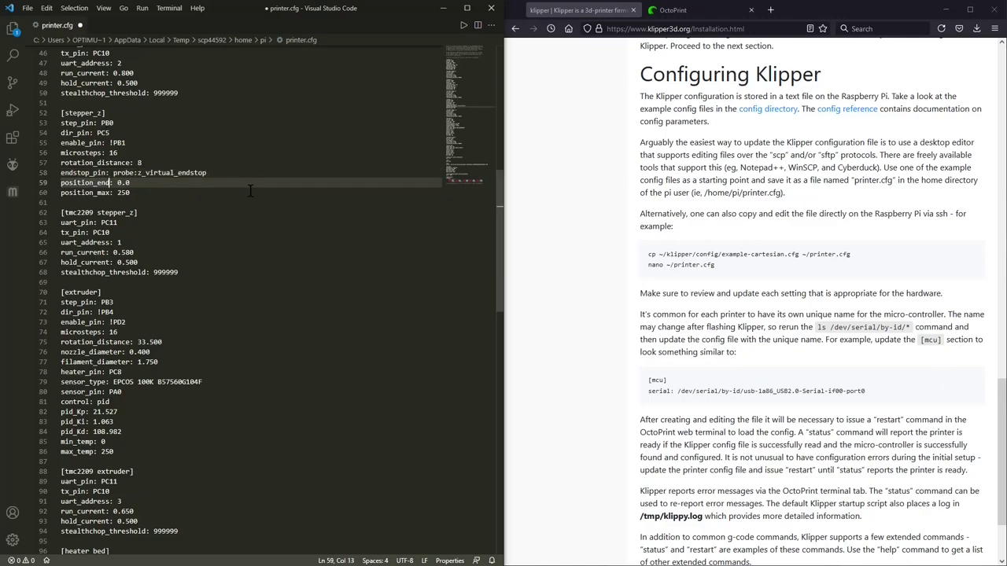
{"action": "type", "text": "min"}
{"action": "left_click", "coordinate": [163, 186]}
{"action": "key", "text": "BackSpace"}
{"action": "key", "text": "BackSpace"}
{"action": "key", "text": "BackSpace"}
{"action": "type", "text": "-3.5"}
Step: Set Z position_max to 400 and stepper_z run_current to 0.800, then save printer.cfg
{"action": "left_click", "coordinate": [132, 196]}
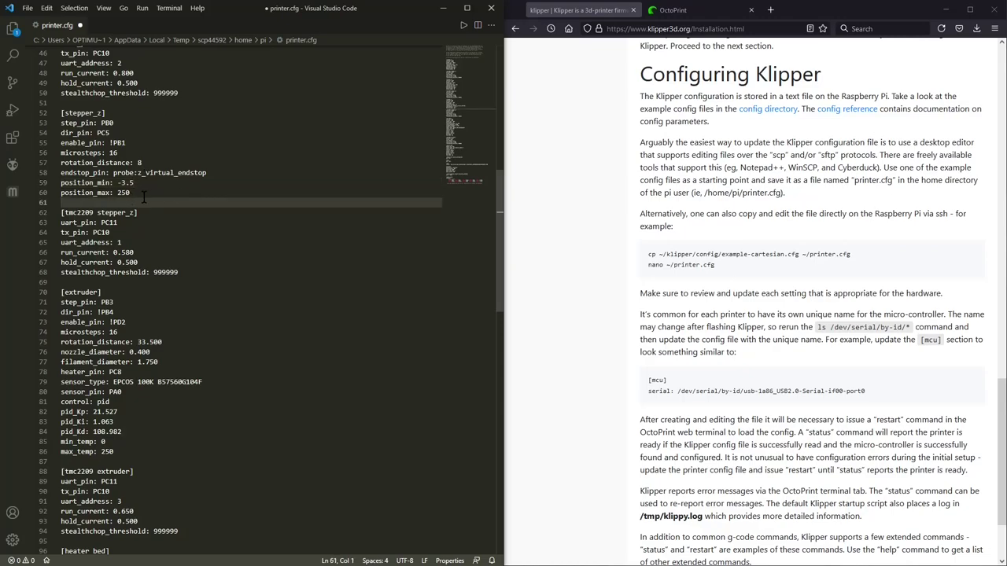
{"action": "key", "text": "BackSpace"}
{"action": "key", "text": "BackSpace"}
{"action": "key", "text": "BackSpace"}
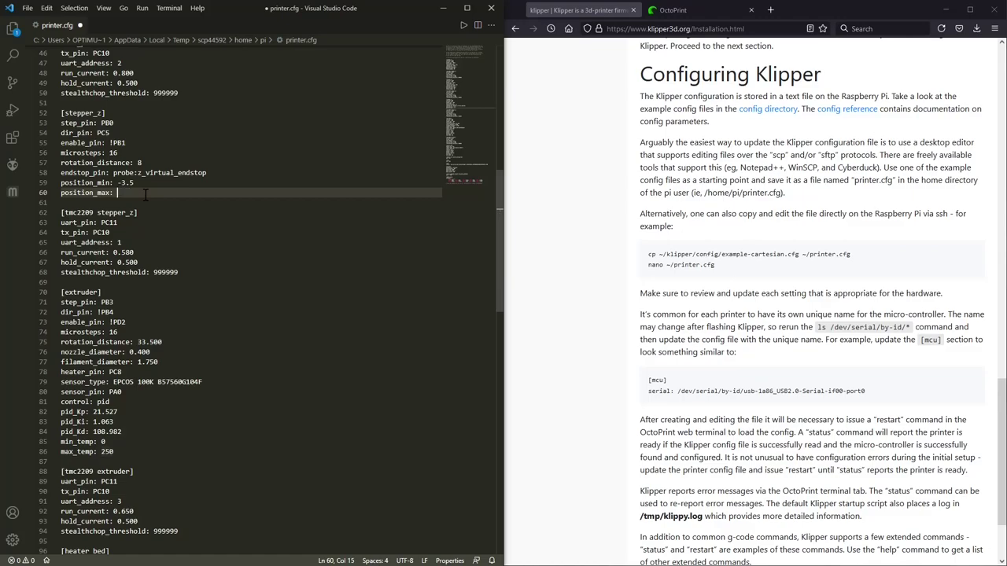
{"action": "type", "text": "400"}
{"action": "left_click", "coordinate": [216, 199]}
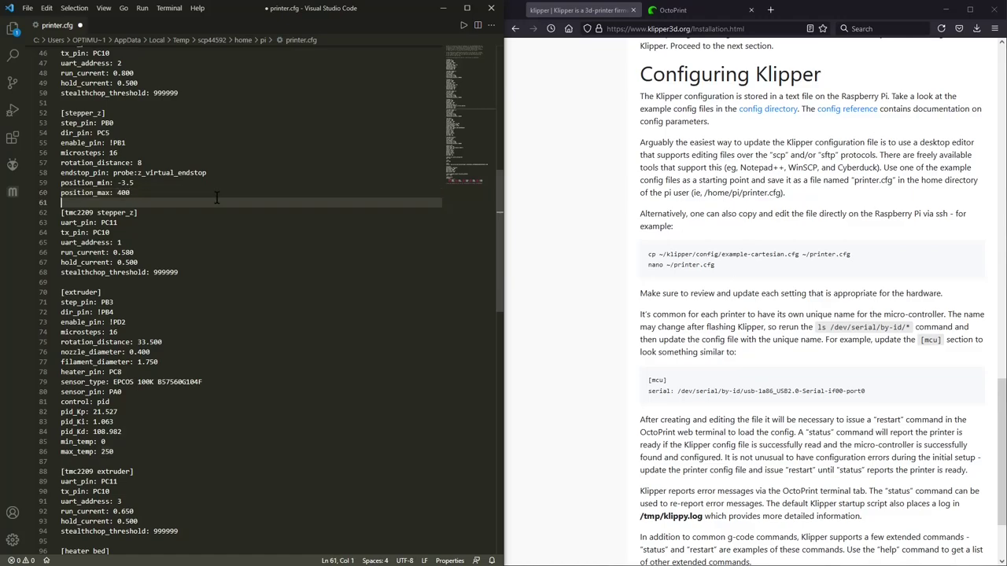
{"action": "left_click", "coordinate": [138, 252]}
{"action": "key", "text": "BackSpace"}
{"action": "key", "text": "BackSpace"}
{"action": "key", "text": "BackSpace"}
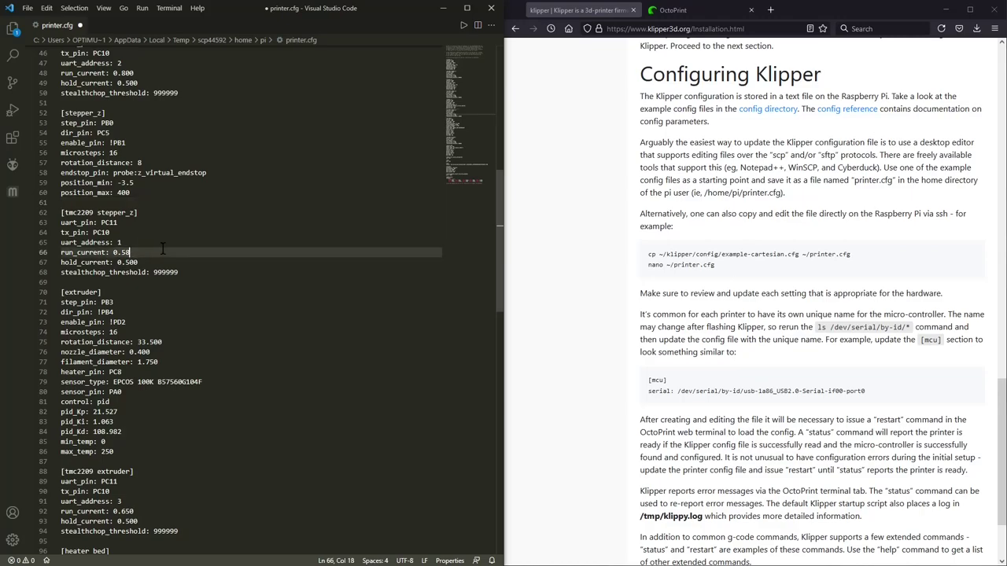
{"action": "type", "text": "800"}
{"action": "key", "text": "ctrl+s"}
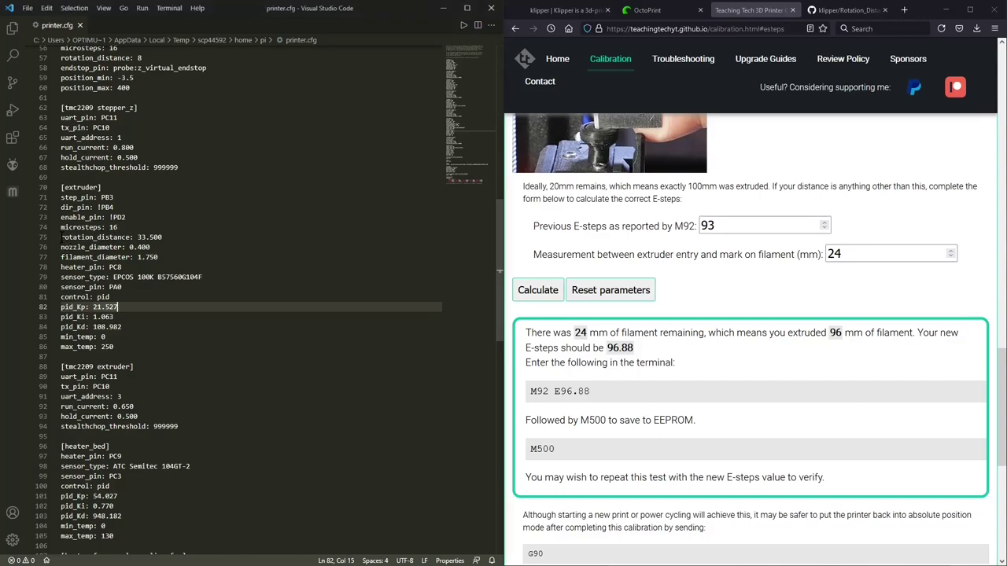
Step: Highlight the extruder rotation_distance line and the new E-steps value 96.88
{"action": "left_click_drag", "start_coordinate": [60, 237], "coordinate": [131, 237]}
{"action": "left_click", "coordinate": [220, 258]}
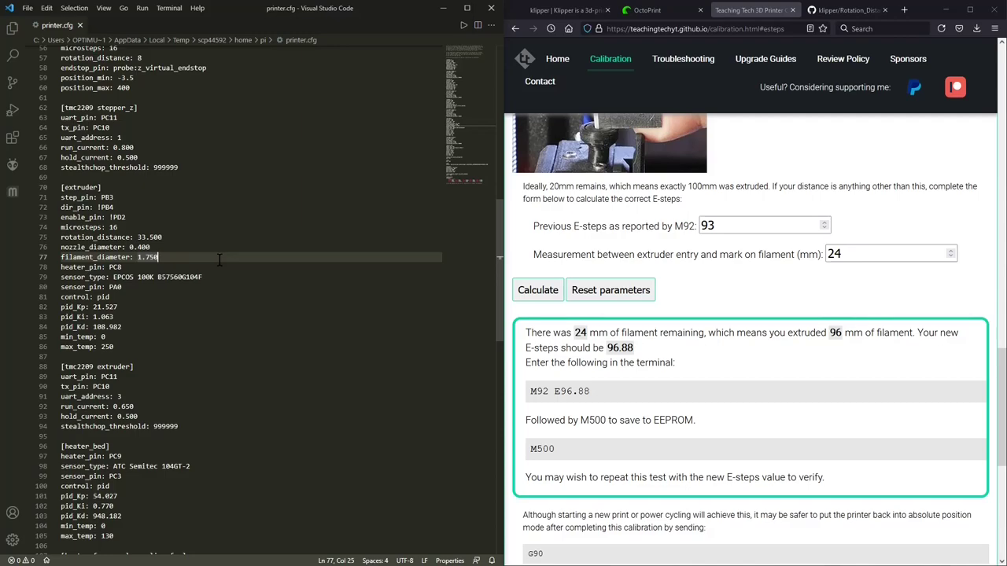
{"action": "left_click", "coordinate": [190, 240]}
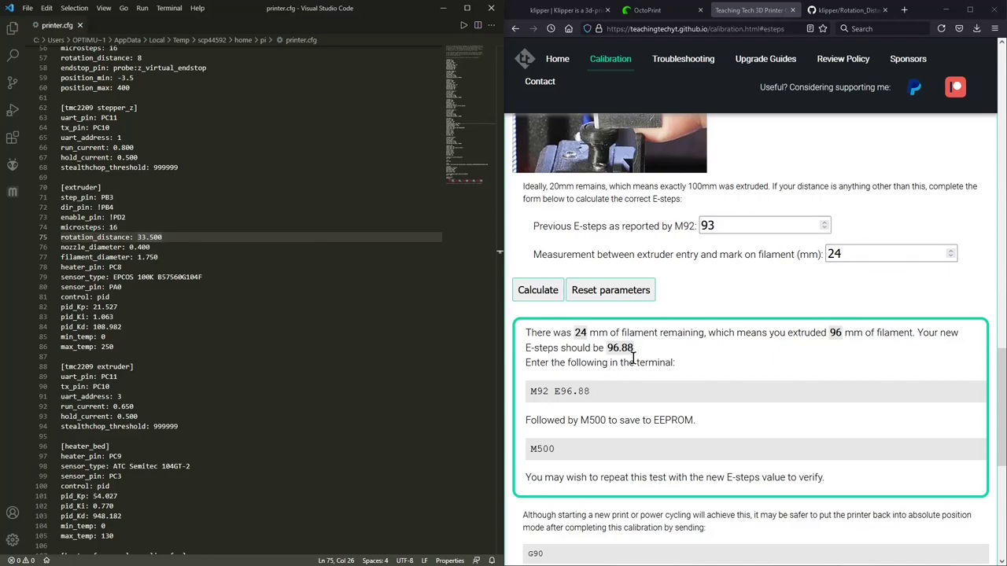
{"action": "double_click", "coordinate": [559, 392]}
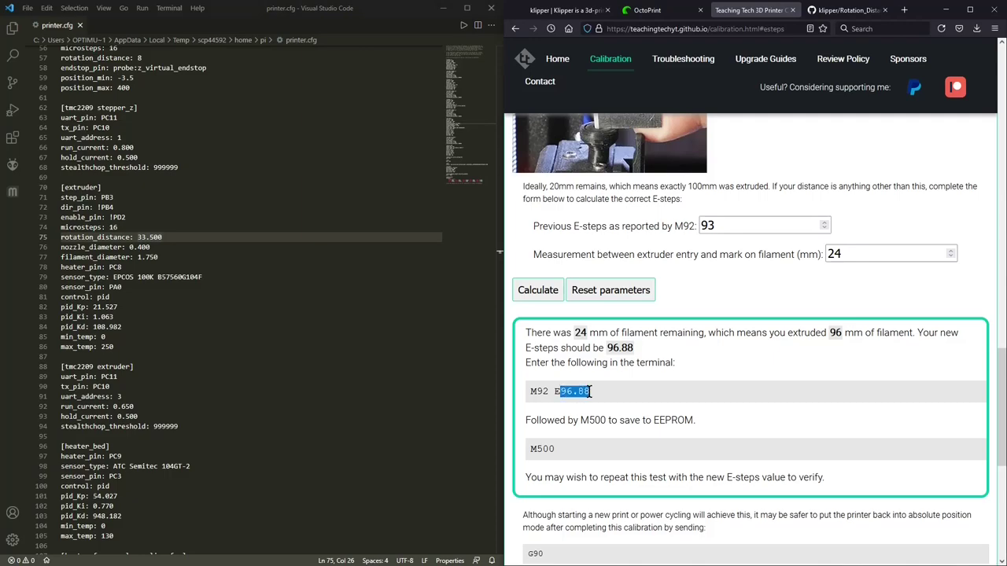
{"action": "left_click", "coordinate": [636, 398]}
Step: Bring up the Klipper rotation_distance guide on GitHub and launch Calculator
{"action": "left_click", "coordinate": [846, 10]}
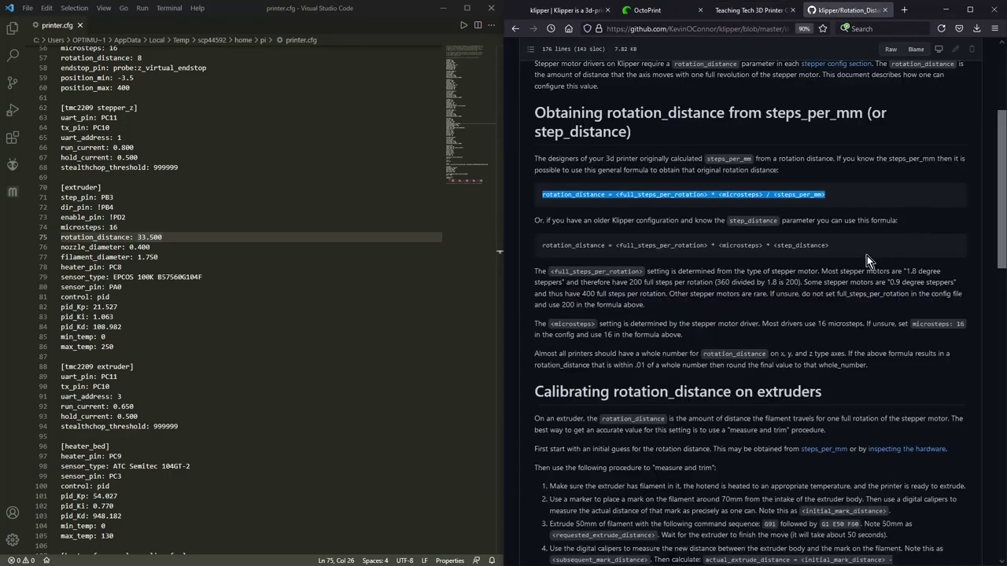
{"action": "left_click", "coordinate": [823, 208]}
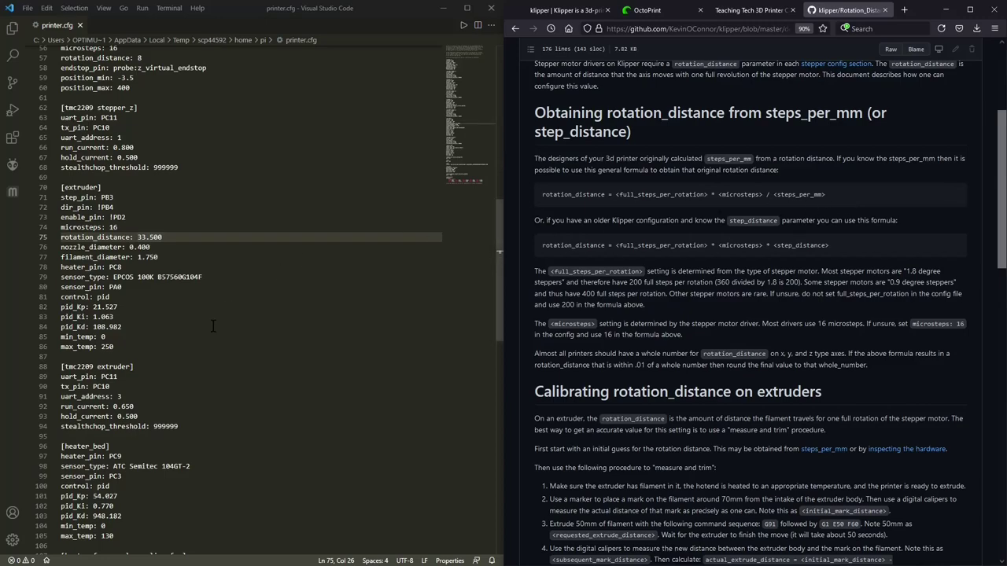
{"action": "key", "text": "XF86Calculator"}
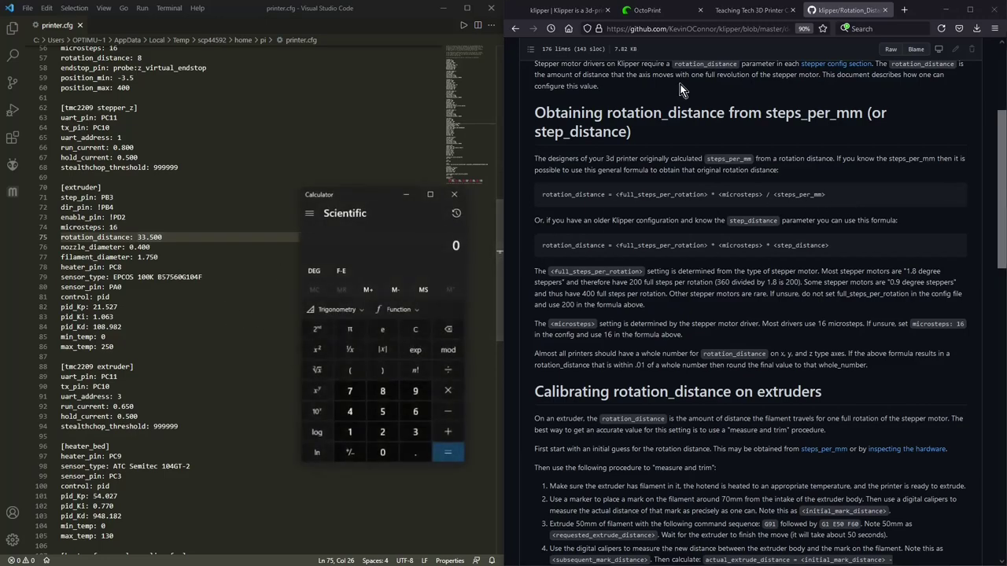
Step: Review the Klipper rotation_distance guide's 1.8° stepper, 200 and 400 full-step figures
{"action": "left_click", "coordinate": [749, 10]}
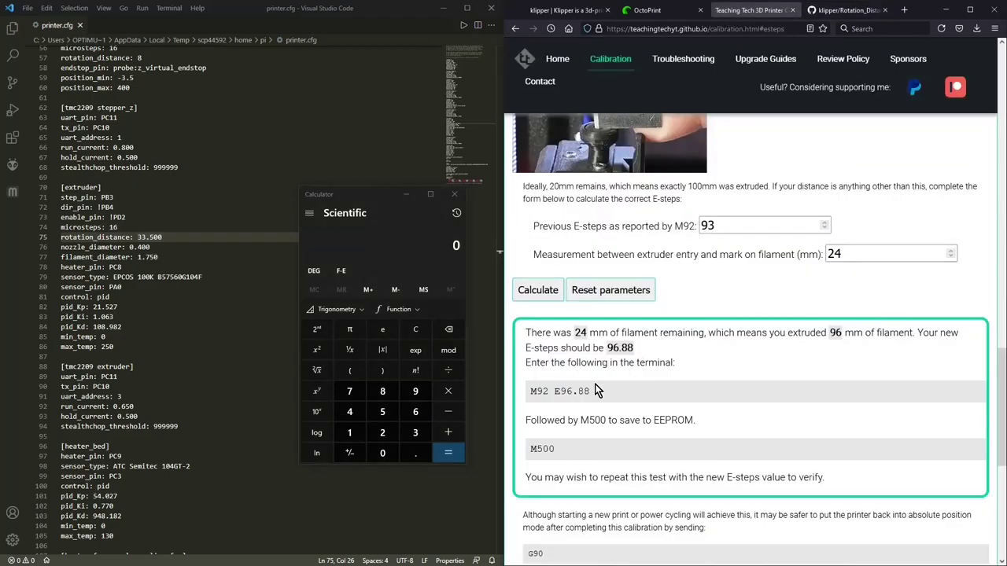
{"action": "left_click", "coordinate": [830, 10]}
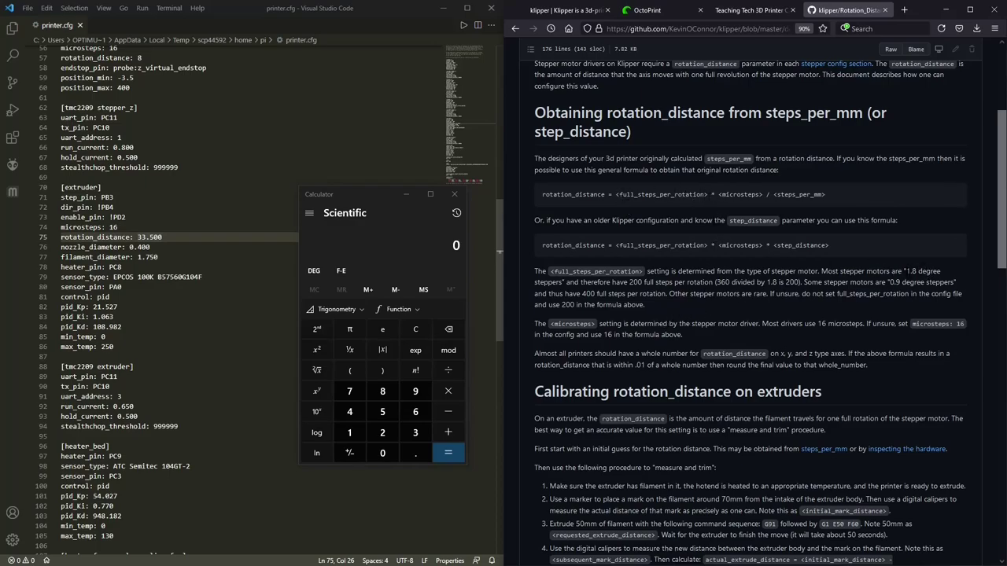
{"action": "left_click_drag", "start_coordinate": [905, 271], "coordinate": [941, 271]}
{"action": "left_click_drag", "start_coordinate": [628, 282], "coordinate": [644, 282]}
{"action": "left_click", "coordinate": [716, 315]}
{"action": "double_click", "coordinate": [587, 294]}
{"action": "left_click", "coordinate": [831, 308]}
{"action": "left_click_drag", "start_coordinate": [784, 282], "coordinate": [804, 283]}
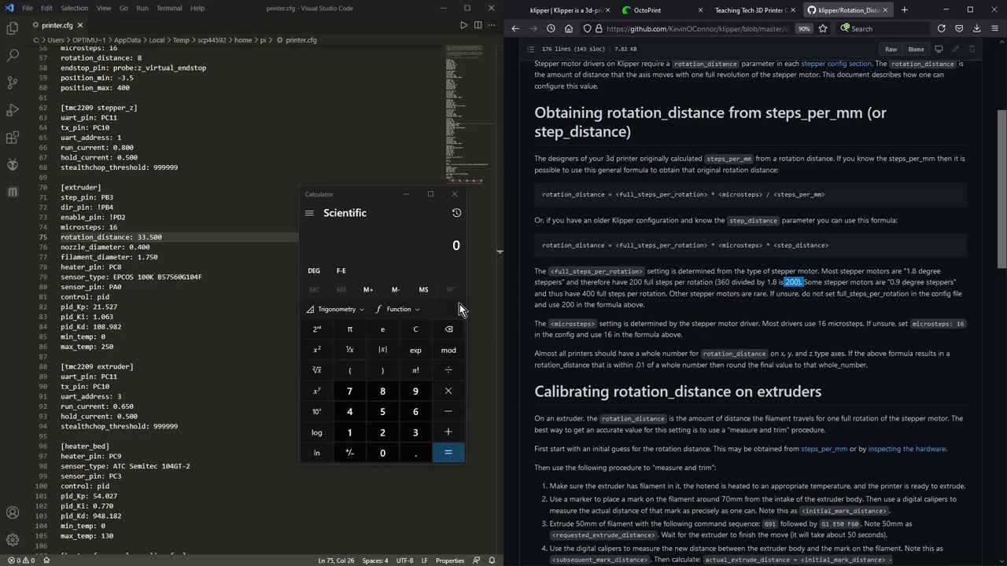
Step: Multiply 200 full steps by 16 microsteps in Calculator to get 3200
{"action": "left_click", "coordinate": [422, 251]}
{"action": "type", "text": "200"}
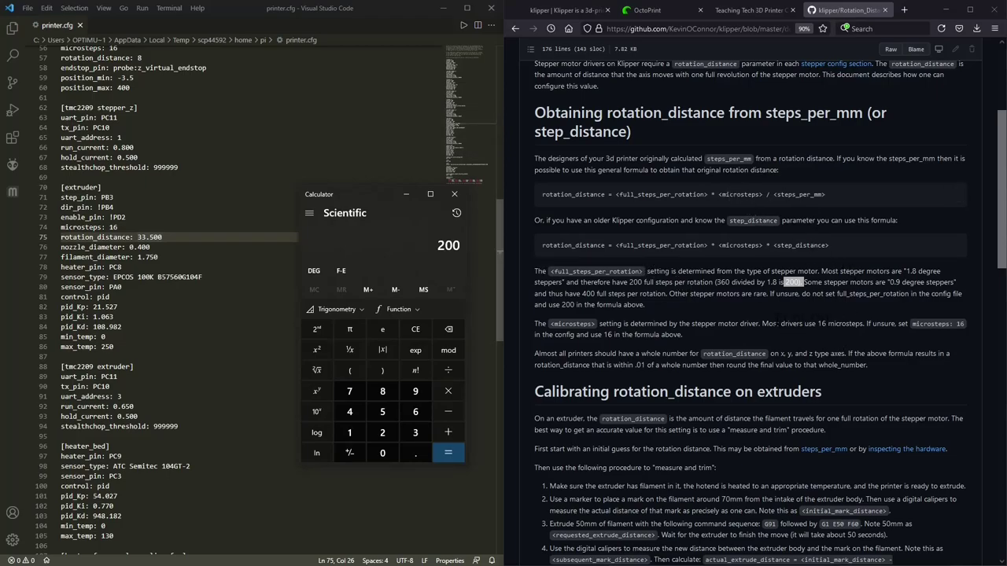
{"action": "left_click", "coordinate": [793, 281]}
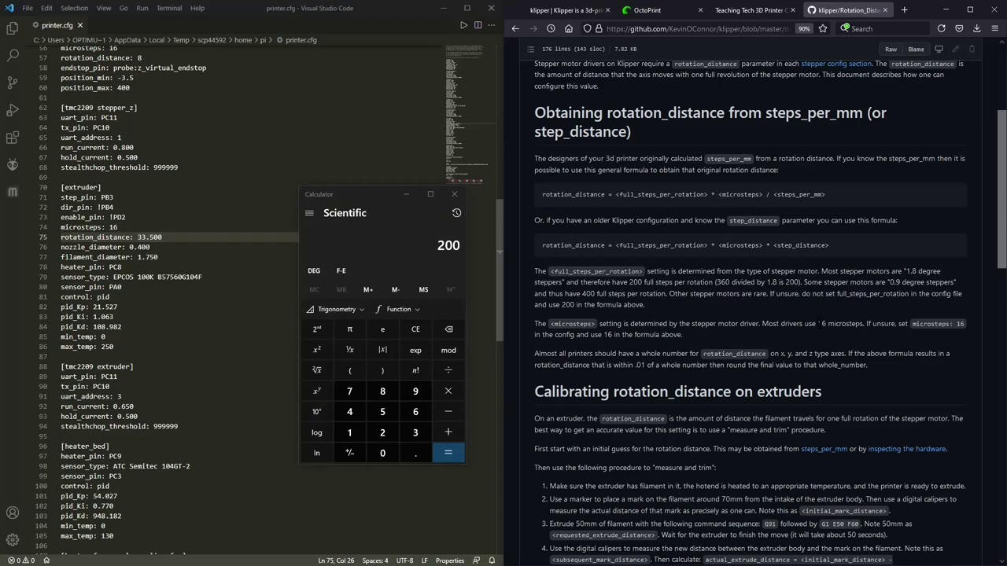
{"action": "left_click_drag", "start_coordinate": [820, 323], "coordinate": [849, 323]}
{"action": "left_click", "coordinate": [382, 244]}
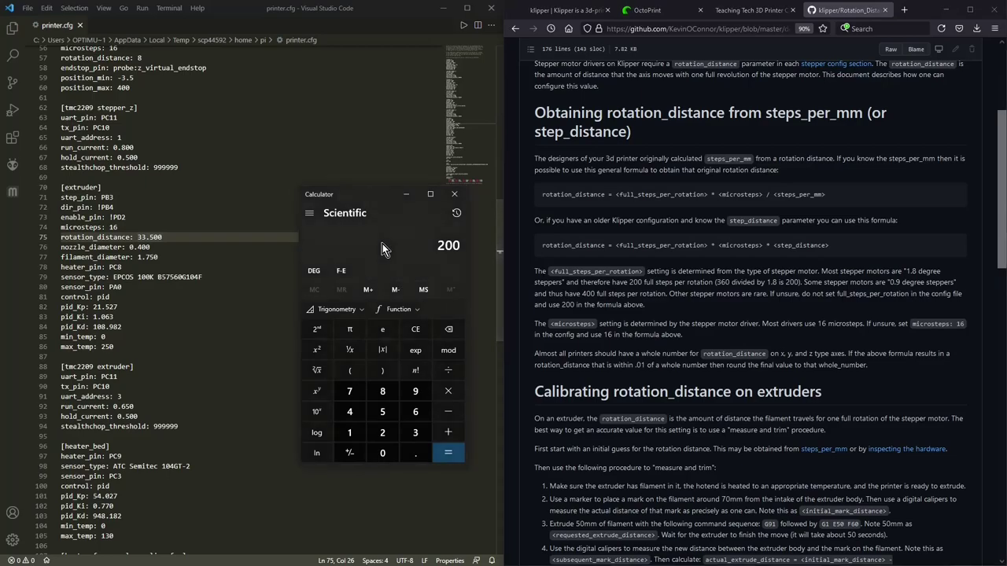
{"action": "type", "text": "*1"}
{"action": "type", "text": "6"}
{"action": "key", "text": "Return"}
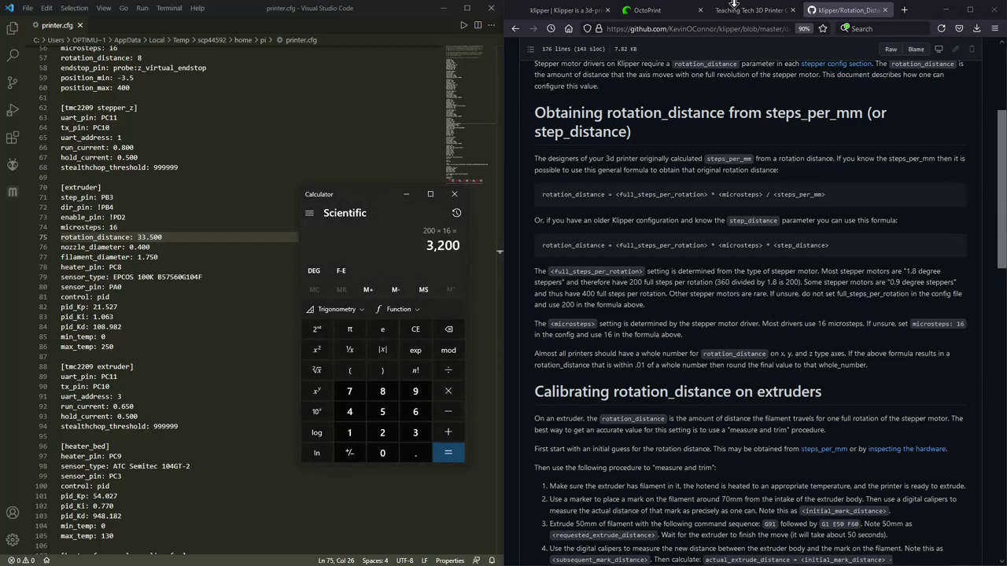
Step: Divide 3200 by the 96.88 E-steps value in Calculator
{"action": "left_click", "coordinate": [747, 10]}
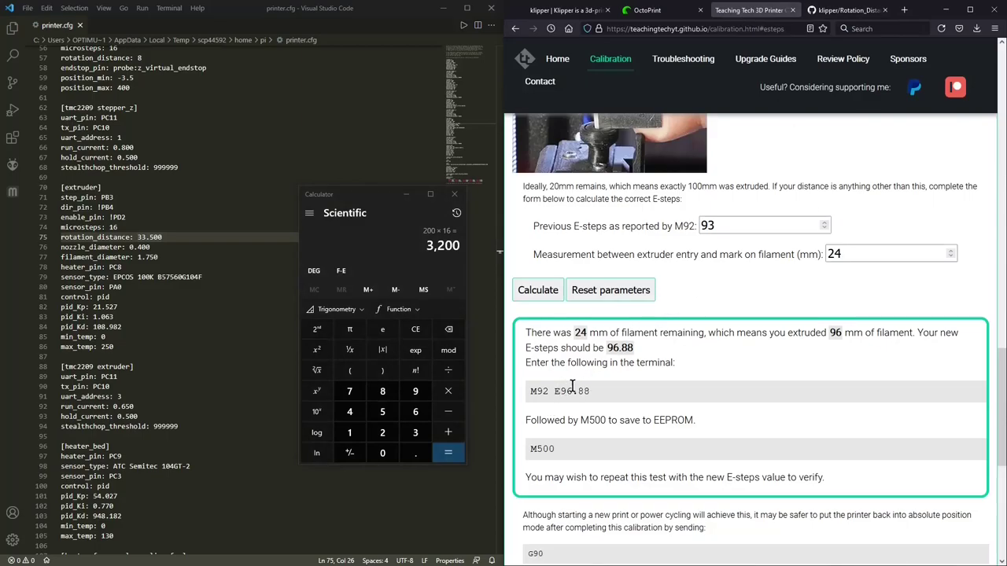
{"action": "left_click", "coordinate": [835, 14]}
{"action": "left_click", "coordinate": [358, 237]}
{"action": "key", "text": "slash"}
{"action": "type", "text": "96.88"}
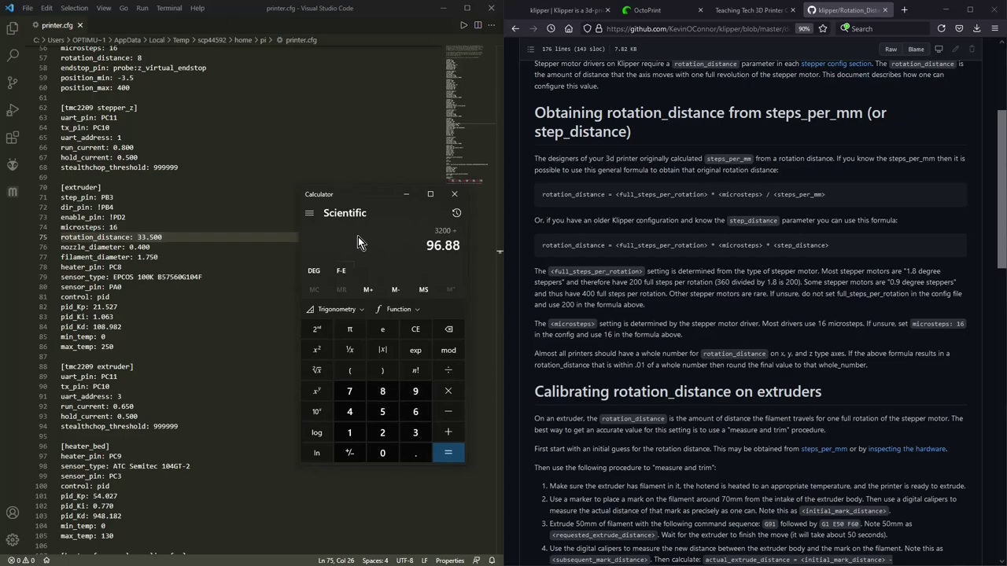
{"action": "key", "text": "Return"}
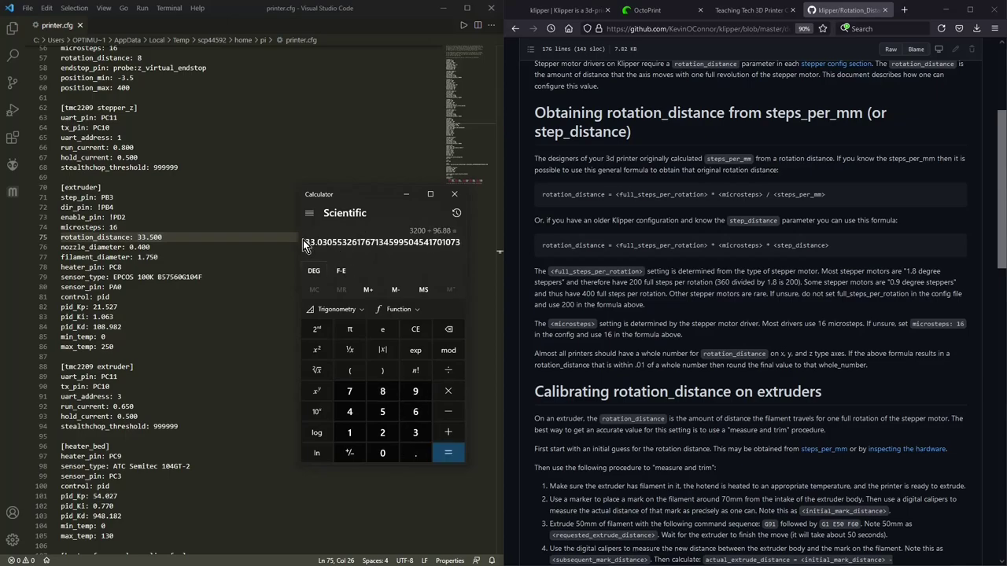
Step: Copy the result 33.0305532 and paste it over rotation_distance 33.500 on line 75
{"action": "left_click_drag", "start_coordinate": [304, 242], "coordinate": [351, 241]}
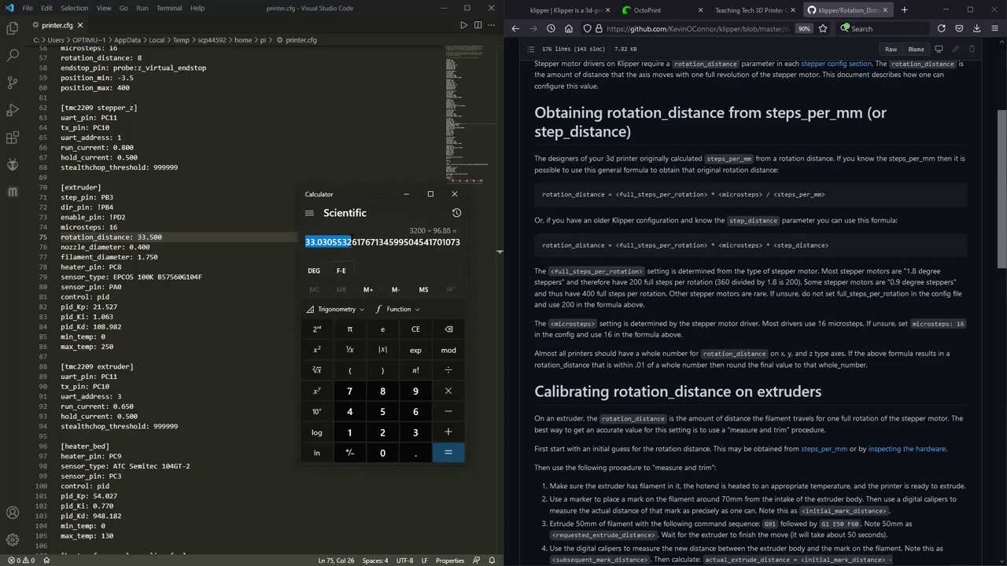
{"action": "right_click", "coordinate": [343, 241]}
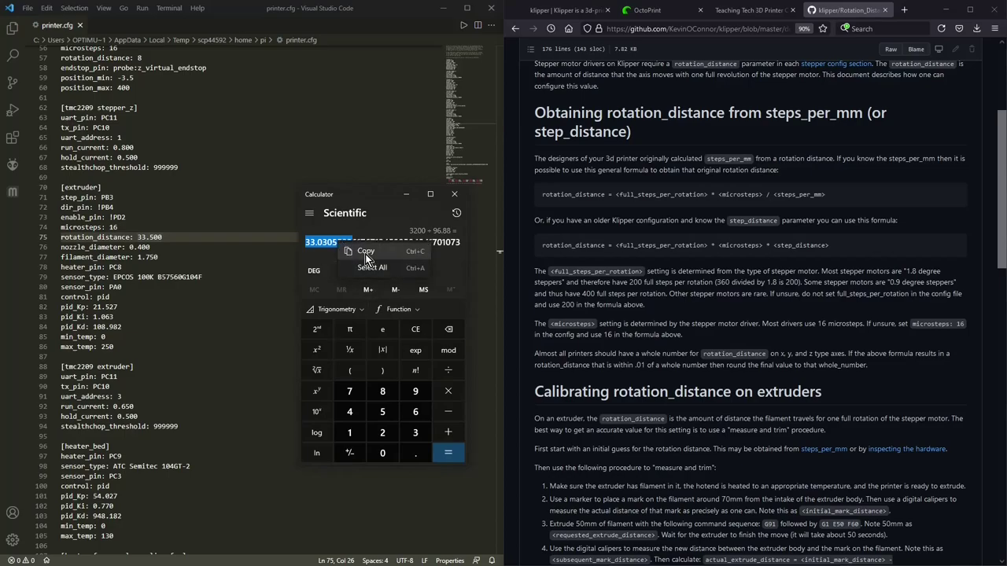
{"action": "left_click", "coordinate": [363, 250]}
{"action": "left_click", "coordinate": [191, 243]}
{"action": "left_click_drag", "start_coordinate": [137, 236], "coordinate": [181, 234]}
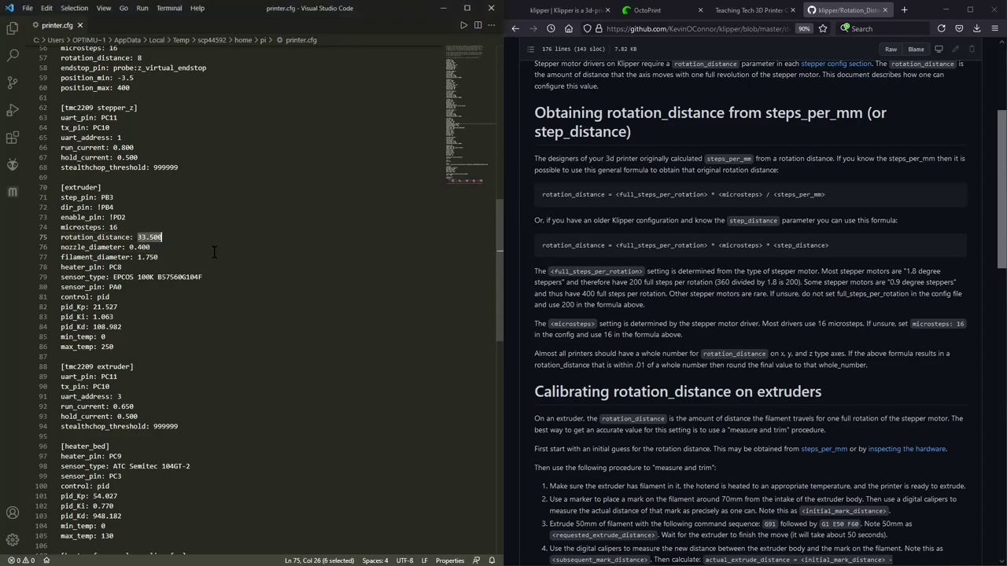
{"action": "right_click", "coordinate": [186, 239]}
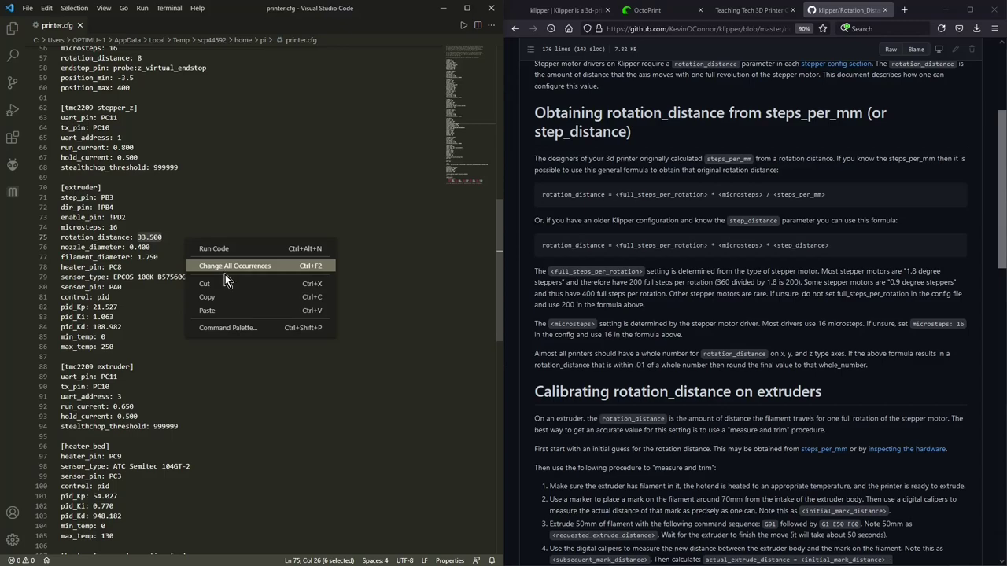
{"action": "left_click", "coordinate": [239, 297]}
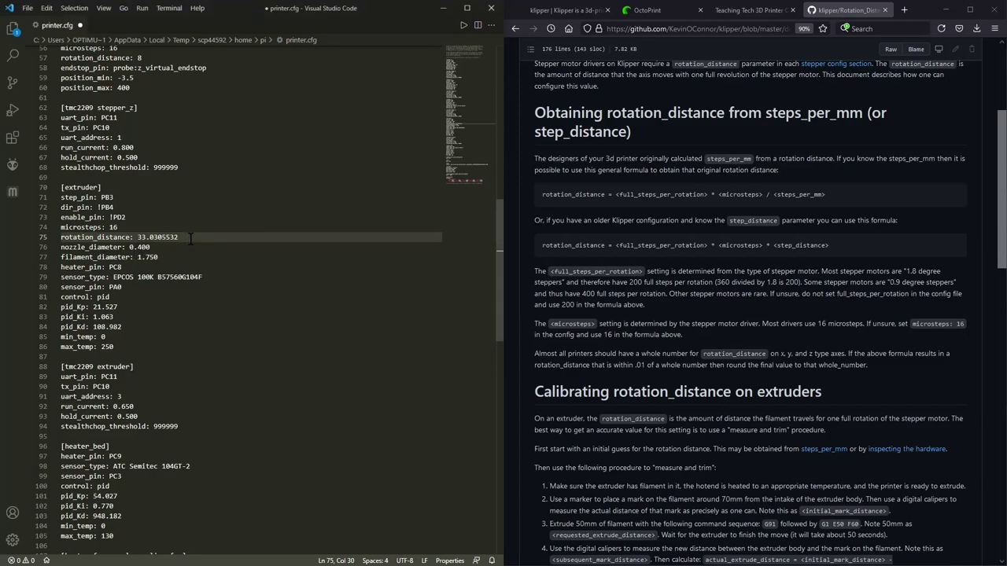
Step: Insert a new line 'gear_ration: 3:1' directly under the extruder's rotation_distance
{"action": "key", "text": "Return"}
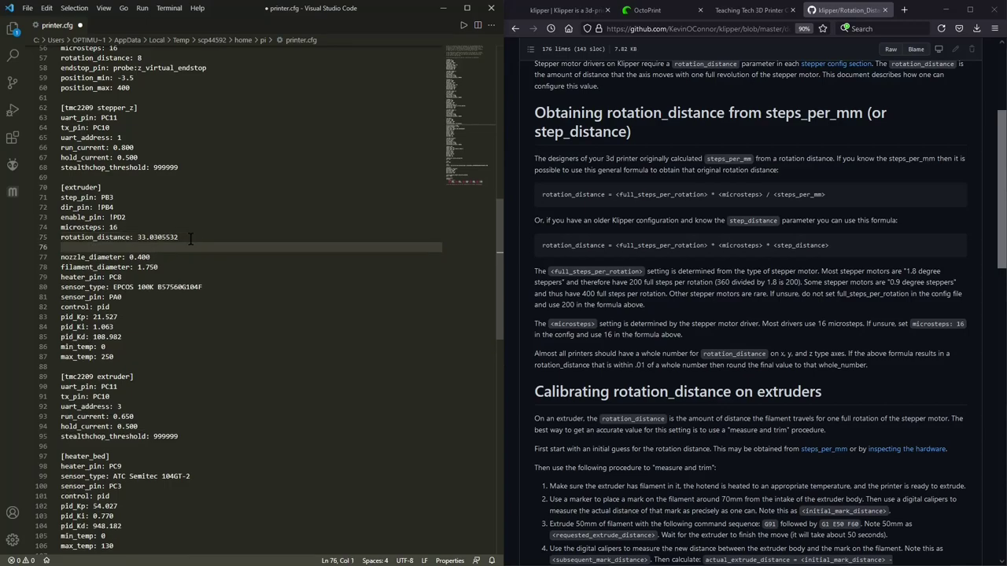
{"action": "type", "text": "gr"}
{"action": "type", "text": "ar"}
{"action": "type", "text": "ration:"}
{"action": "type", "text": " 3:"}
{"action": "type", "text": "1"}
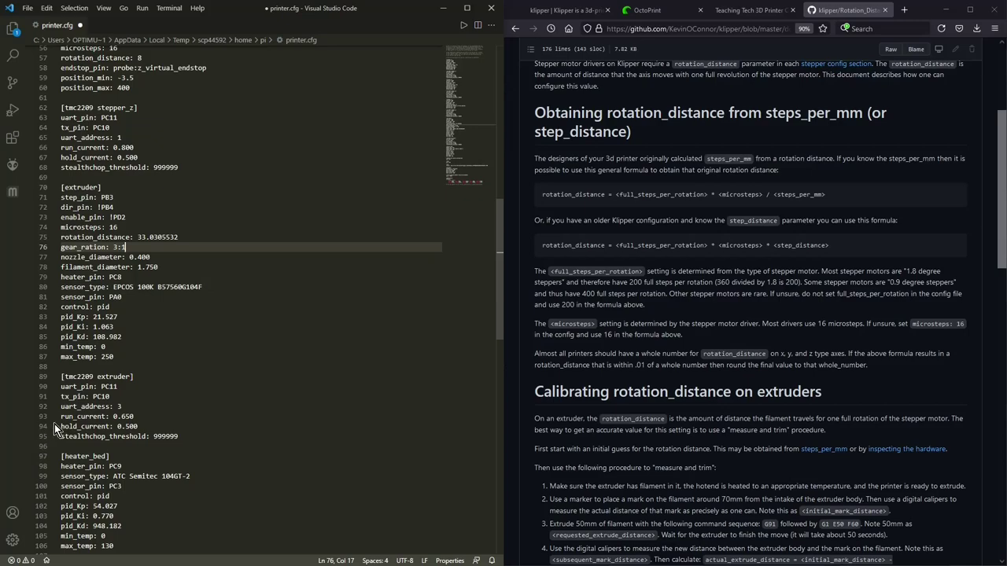
{"action": "left_click", "coordinate": [135, 416]}
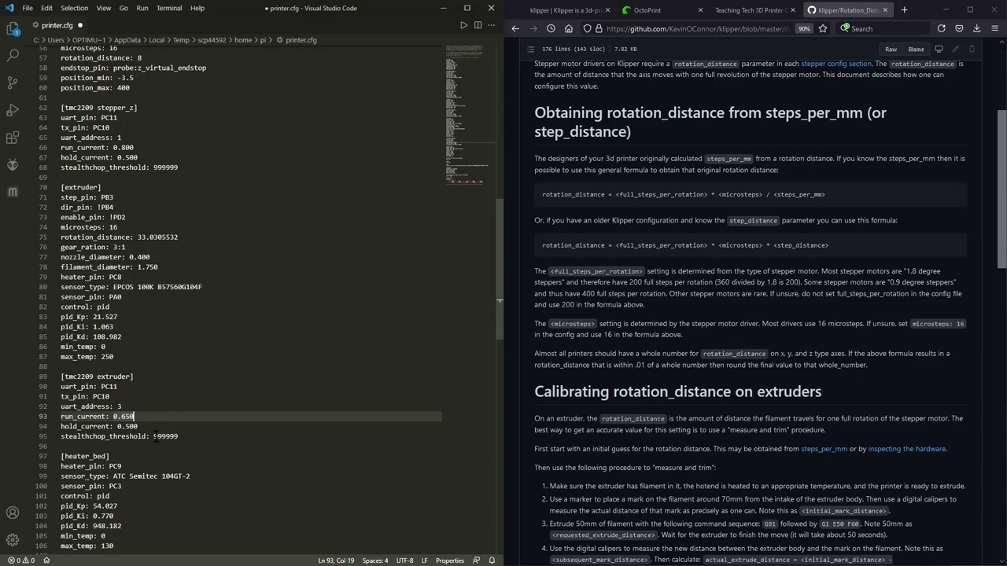
Step: Prefix 'stealthchop_threshold: 999999' with # and scroll through the rest of printer.cfg
{"action": "left_click", "coordinate": [61, 435]}
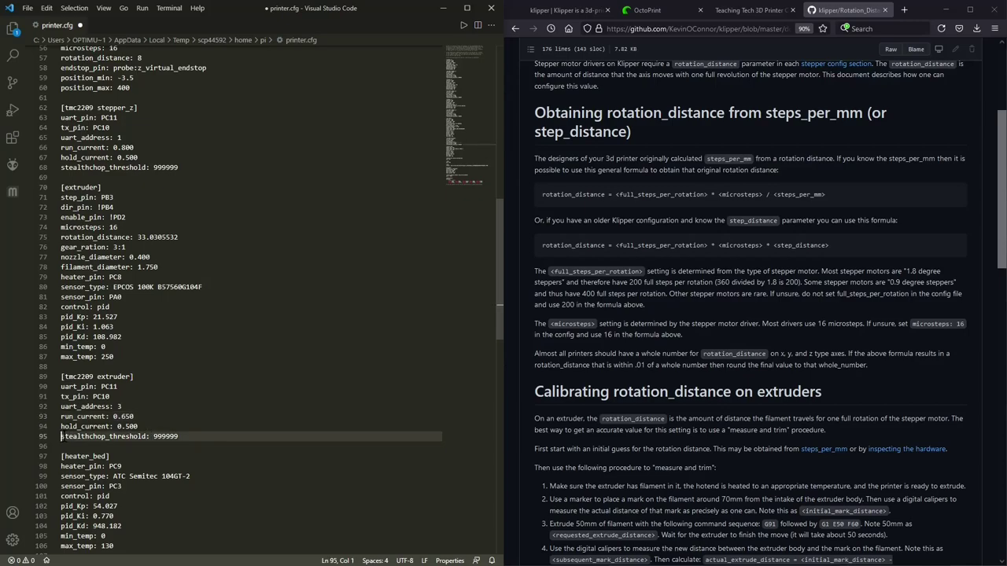
{"action": "type", "text": "#"}
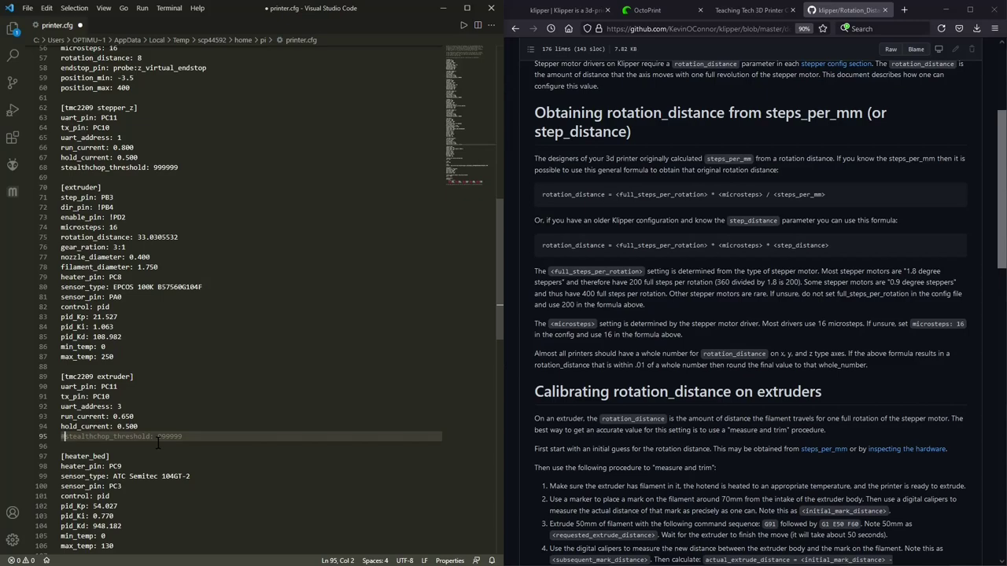
{"action": "scroll", "coordinate": [229, 297], "scroll_direction": "down", "scroll_amount": 1}
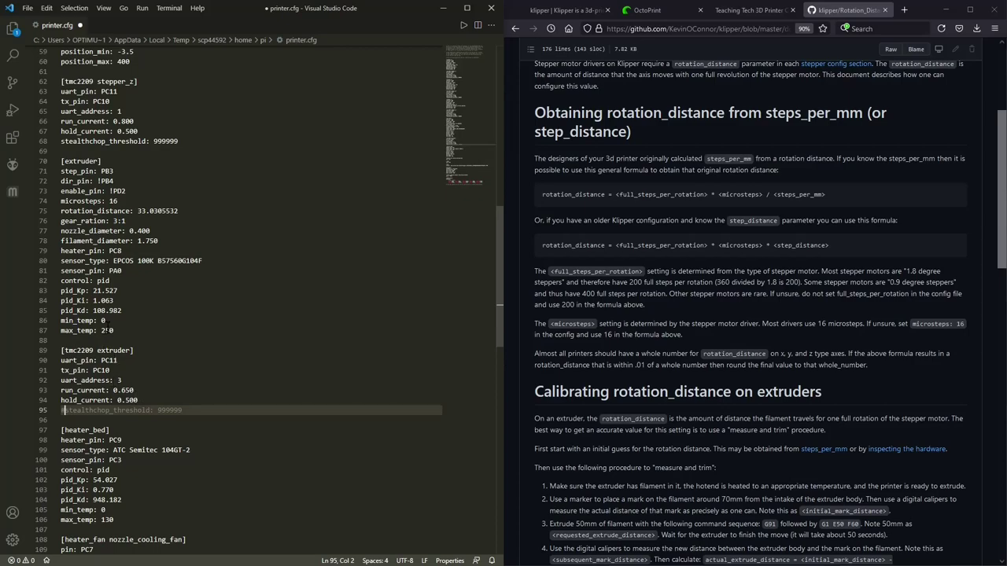
{"action": "scroll", "coordinate": [208, 317], "scroll_direction": "down", "scroll_amount": 2}
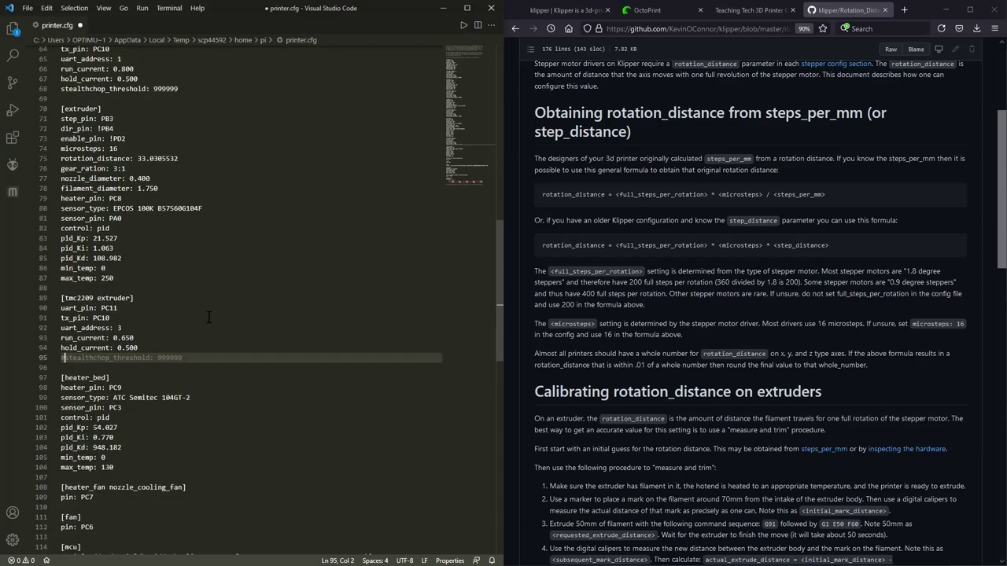
{"action": "scroll", "coordinate": [209, 317], "scroll_direction": "down", "scroll_amount": 5}
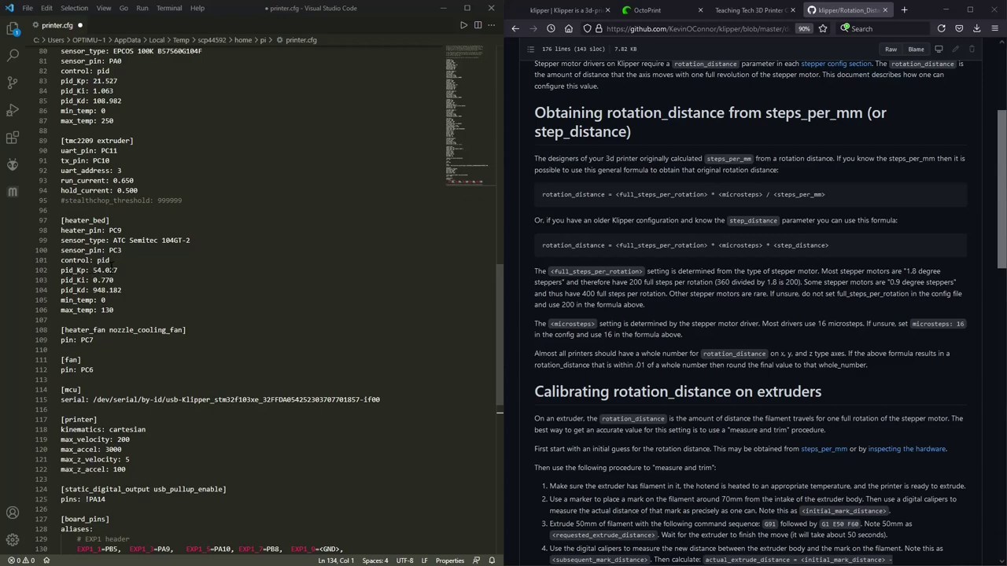
{"action": "scroll", "coordinate": [110, 283], "scroll_direction": "down", "scroll_amount": 2}
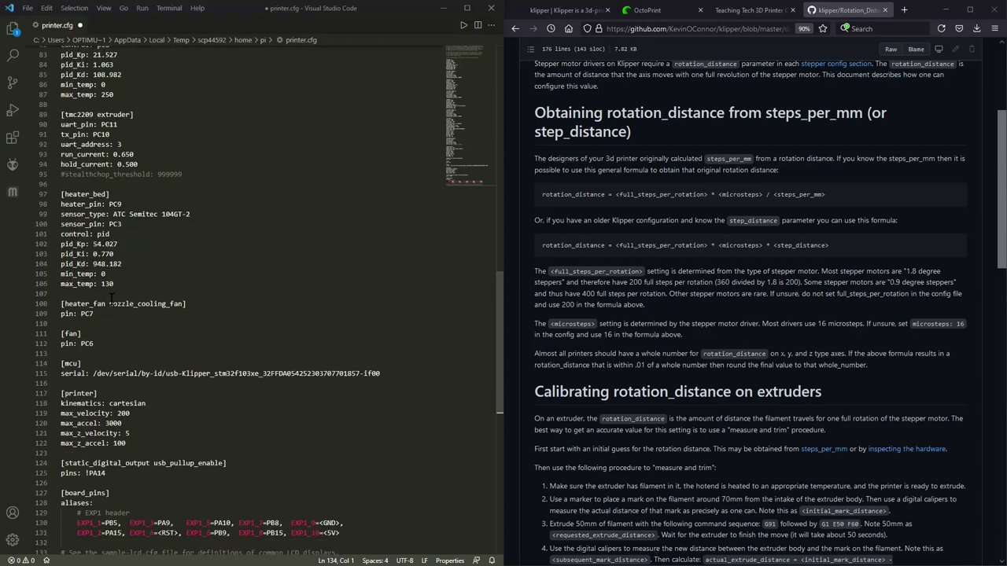
{"action": "scroll", "coordinate": [106, 291], "scroll_direction": "down", "scroll_amount": 2}
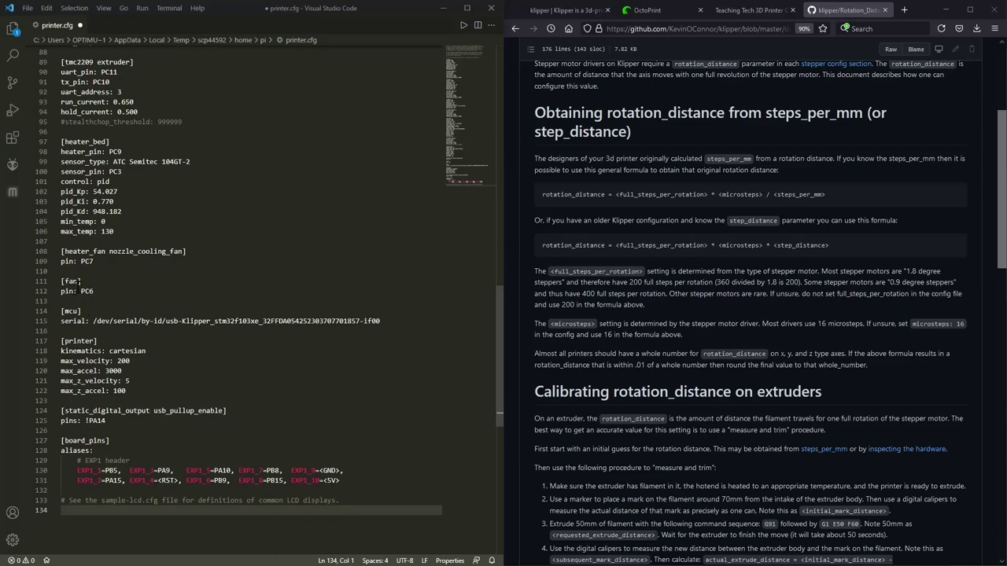
{"action": "scroll", "coordinate": [82, 281], "scroll_direction": "down", "scroll_amount": 2}
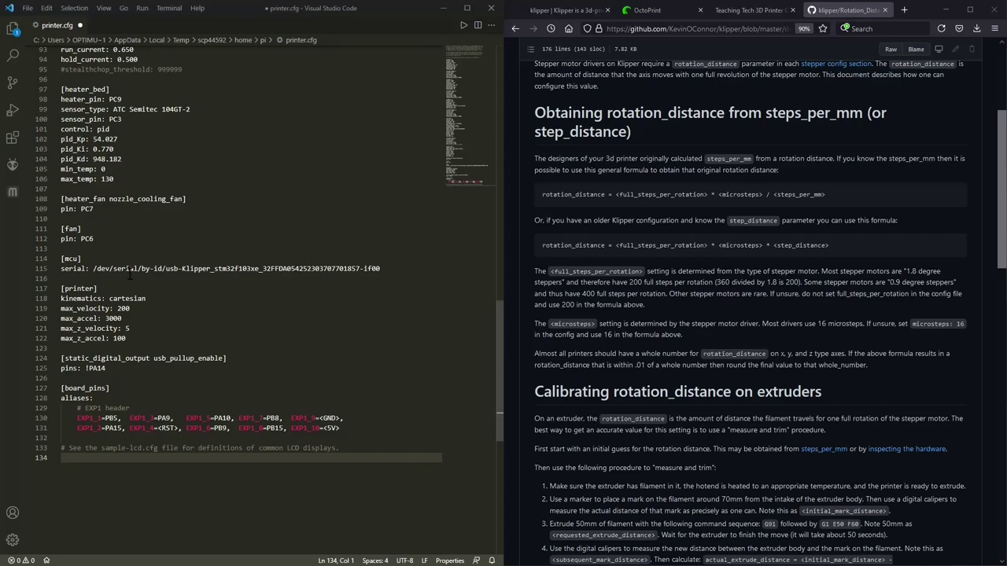
{"action": "scroll", "coordinate": [129, 273], "scroll_direction": "down", "scroll_amount": 2}
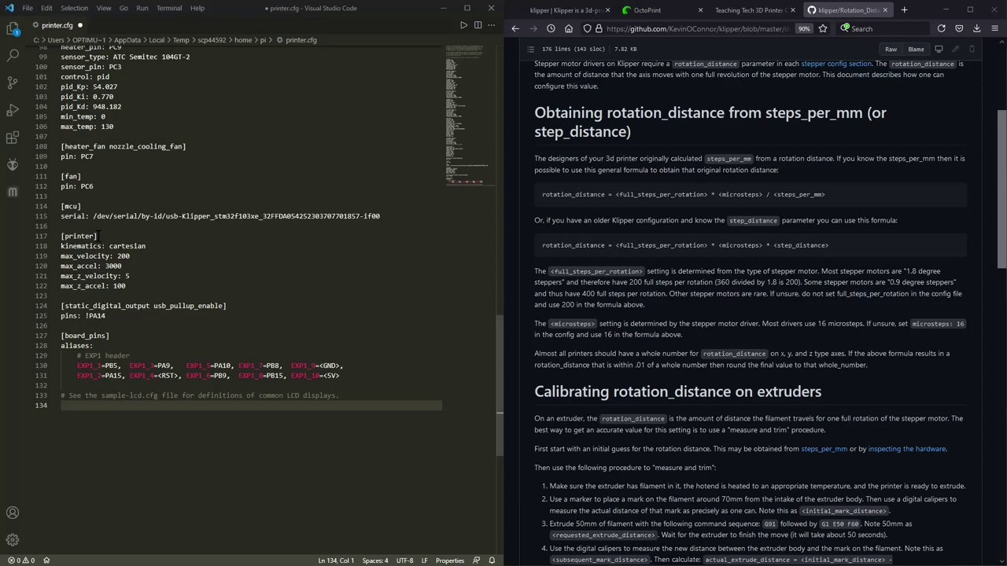
Step: Check the [printer] max_velocity of 200, then scroll to the empty last line
{"action": "left_click", "coordinate": [134, 255]}
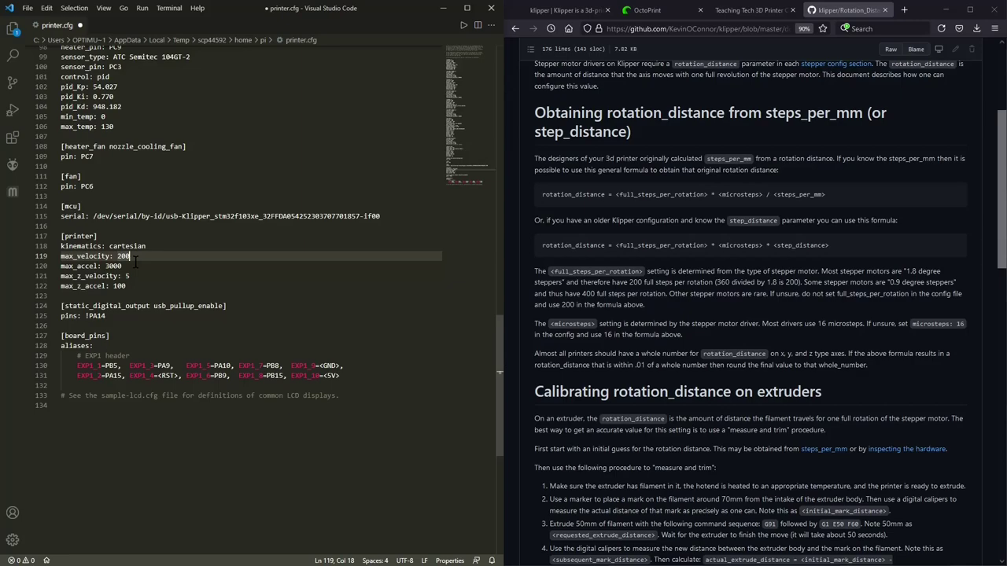
{"action": "scroll", "coordinate": [134, 262], "scroll_direction": "down", "scroll_amount": 2}
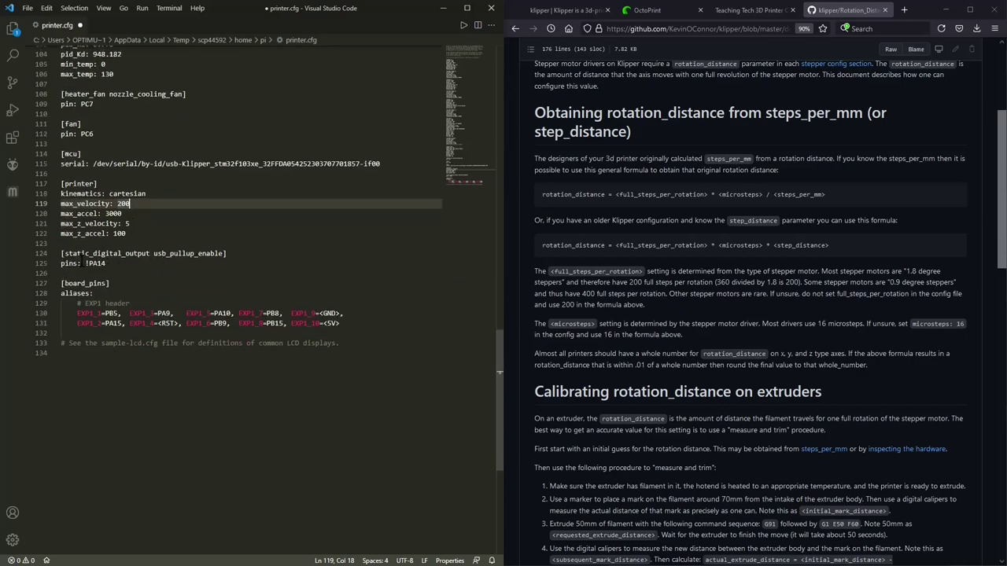
{"action": "scroll", "coordinate": [267, 305], "scroll_direction": "down", "scroll_amount": 1}
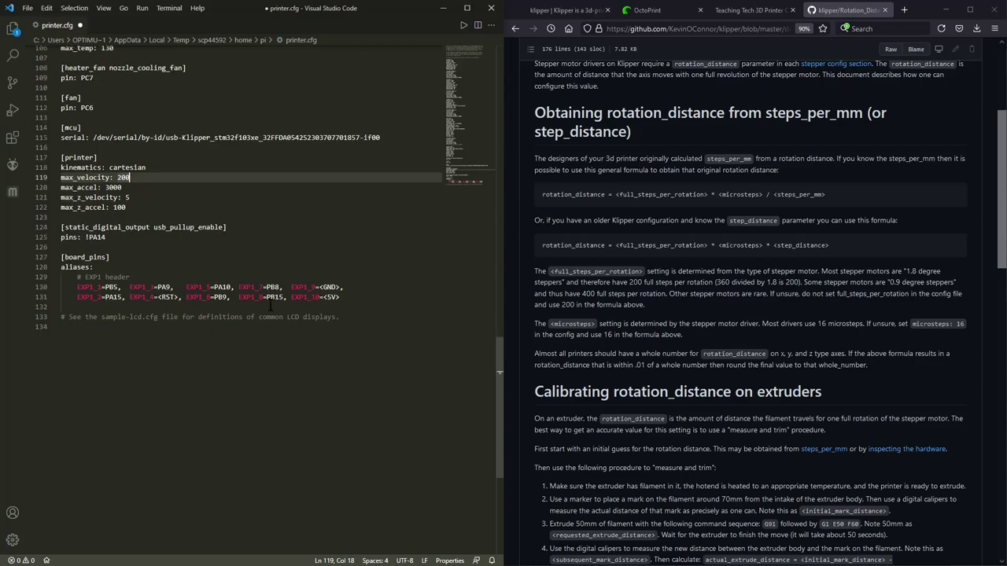
{"action": "scroll", "coordinate": [69, 277], "scroll_direction": "down", "scroll_amount": 2}
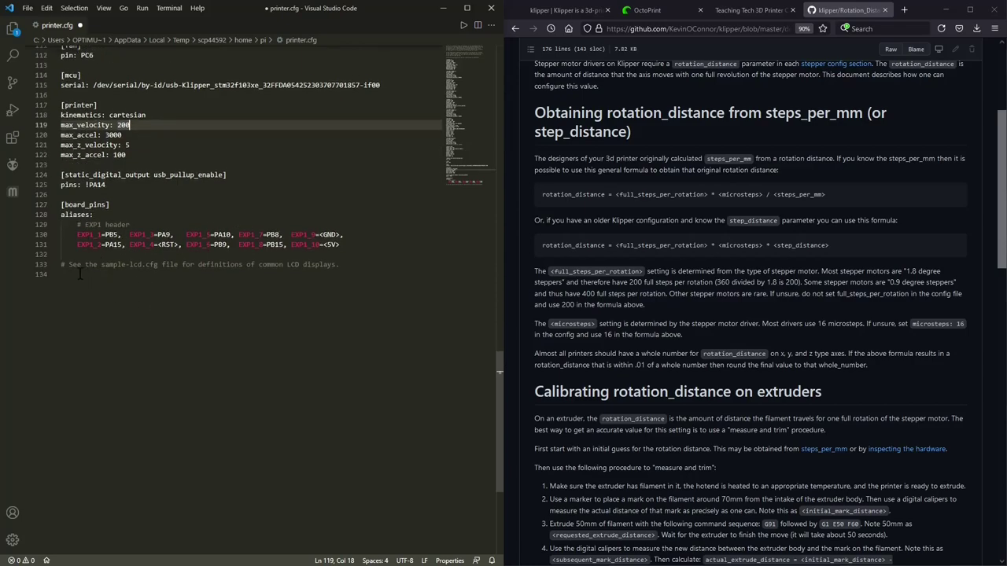
{"action": "left_click", "coordinate": [79, 274]}
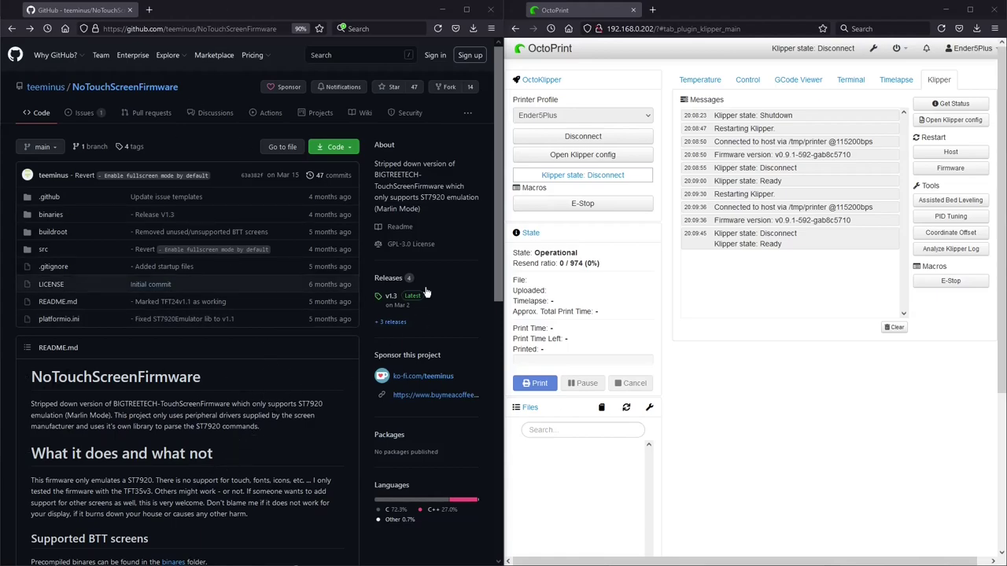
Step: Save NoTouchScreenFirmware as a ZIP and show NoTouchScreenFirmware-main.zip in Downloads
{"action": "left_click", "coordinate": [349, 149]}
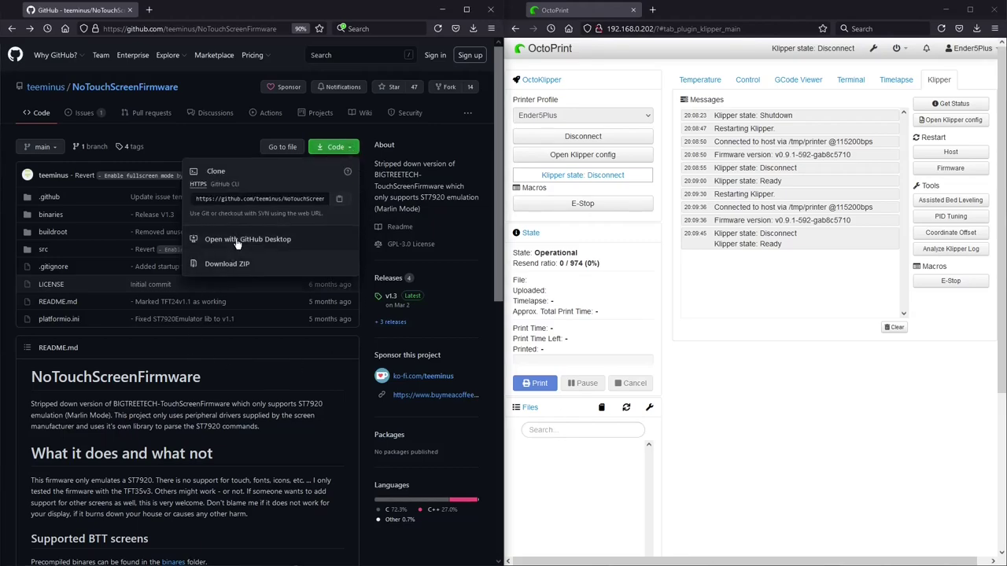
{"action": "left_click", "coordinate": [226, 264]}
{"action": "left_click", "coordinate": [360, 434]}
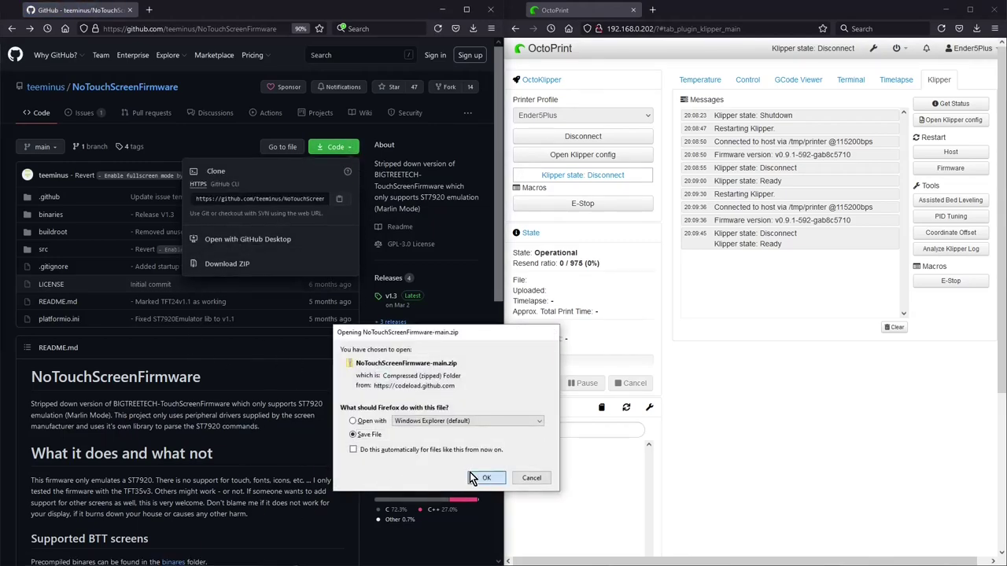
{"action": "left_click", "coordinate": [482, 476]}
{"action": "left_click", "coordinate": [475, 31]}
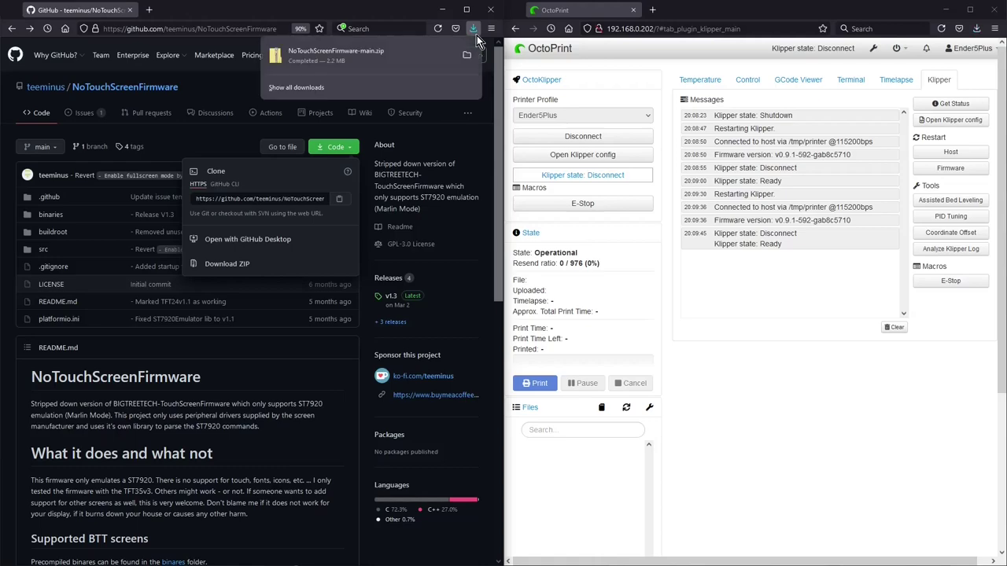
{"action": "left_click", "coordinate": [468, 59]}
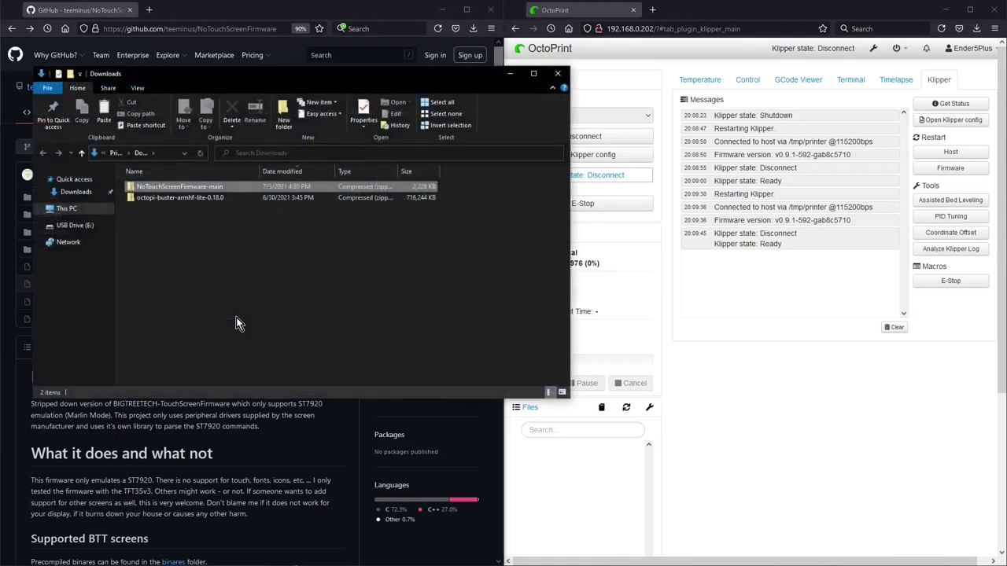
Step: Extract the ZIP and browse into NoTouchScreenFirmware-main > binaries > BIGTREE_TFT35_V3_0
{"action": "right_click", "coordinate": [164, 186]}
{"action": "mouse_move", "coordinate": [203, 247]}
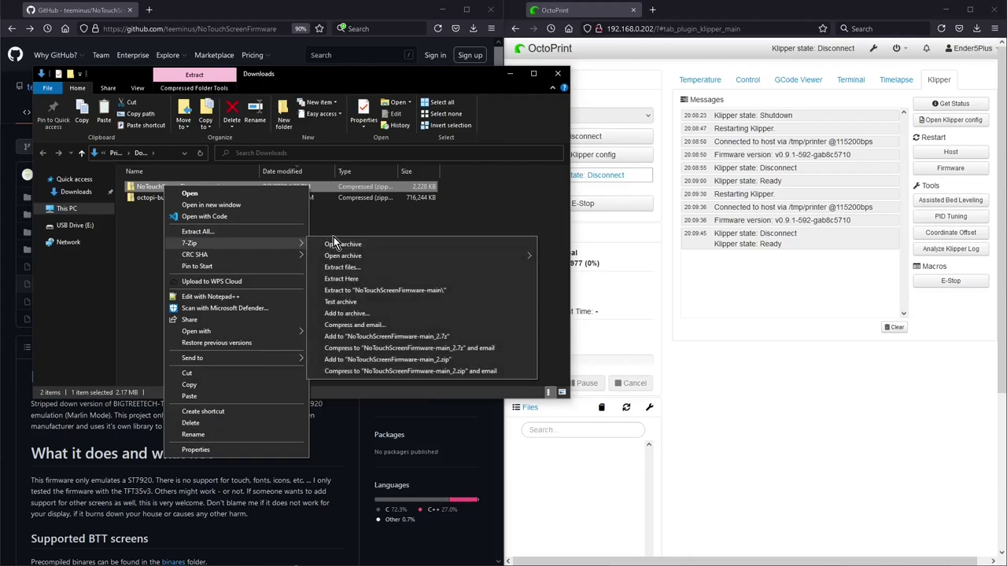
{"action": "left_click", "coordinate": [368, 292]}
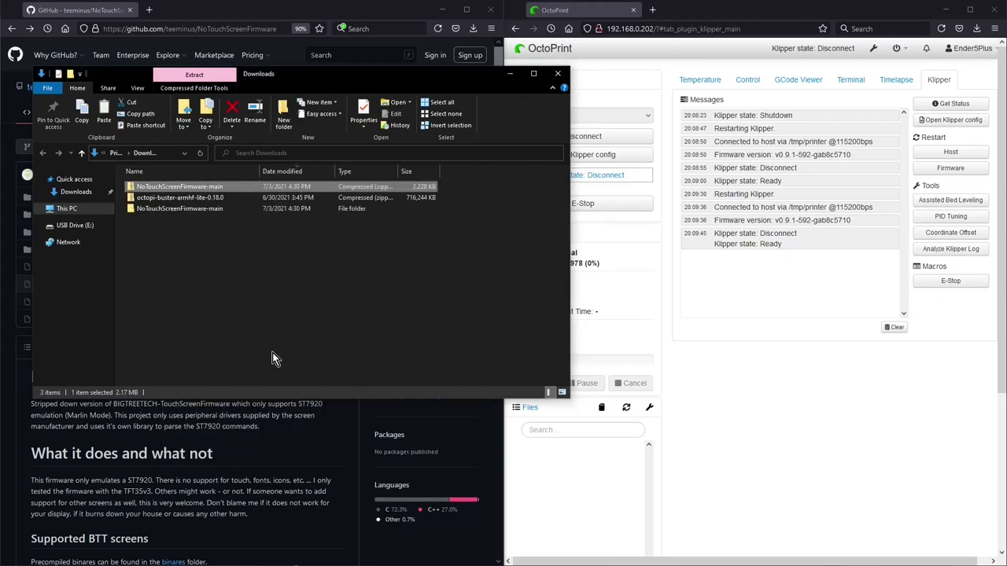
{"action": "left_click", "coordinate": [231, 235]}
{"action": "double_click", "coordinate": [183, 208]}
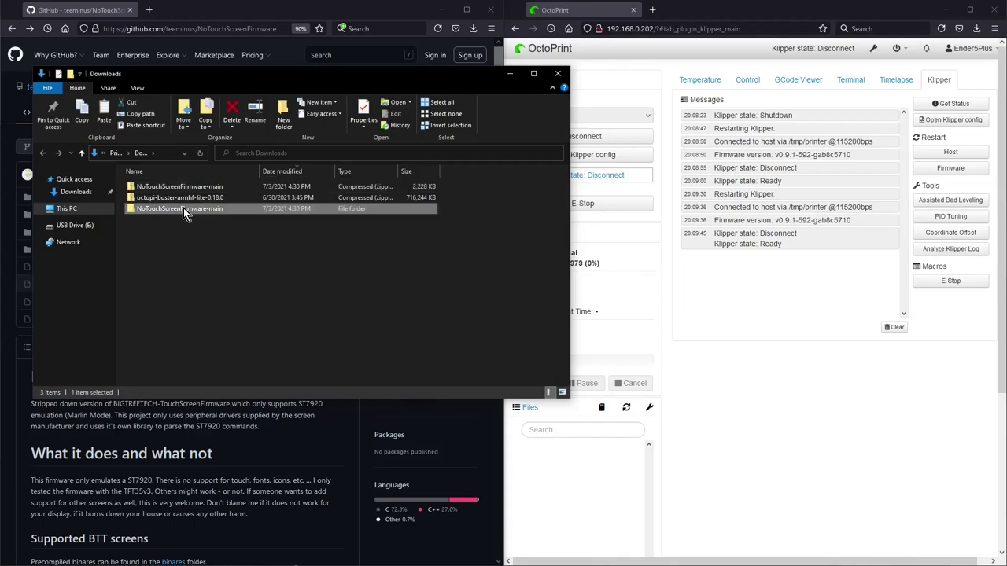
{"action": "double_click", "coordinate": [168, 197]}
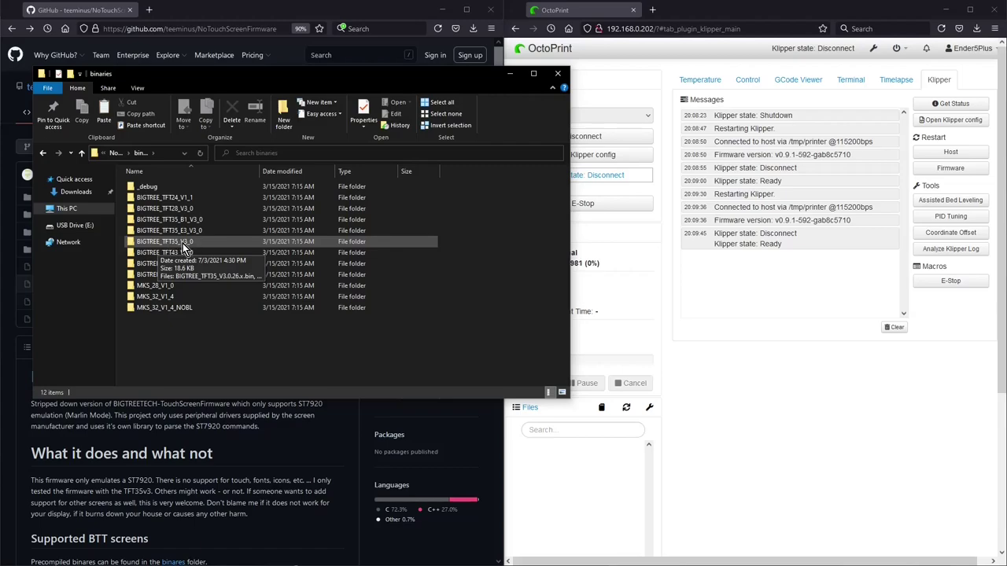
{"action": "double_click", "coordinate": [182, 242]}
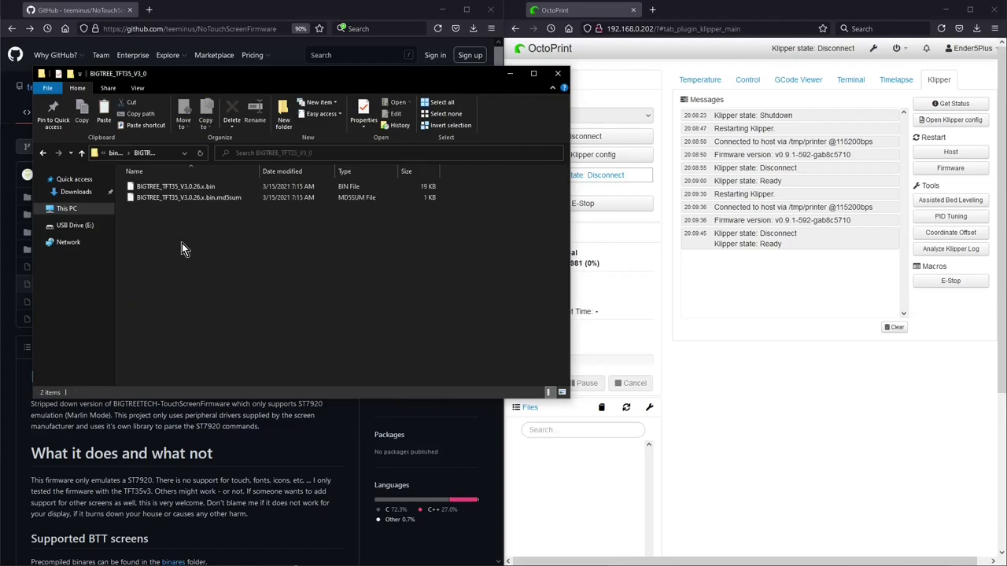
Step: Copy BIGTREE_TFT35_V3.0.26.x.bin and paste it onto USB Drive (E:)
{"action": "left_click", "coordinate": [181, 189]}
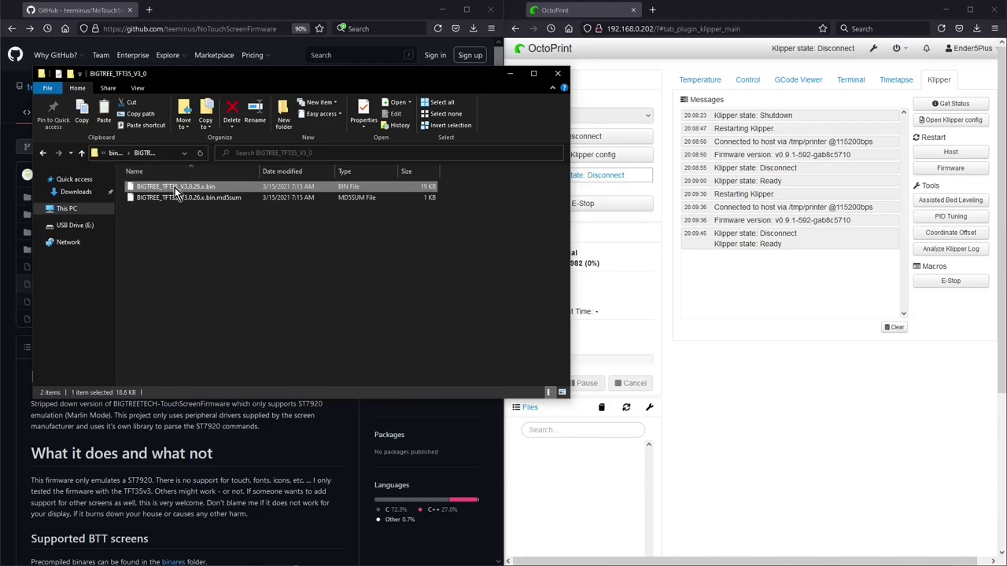
{"action": "right_click", "coordinate": [174, 187]}
{"action": "left_click", "coordinate": [223, 339]}
{"action": "left_click", "coordinate": [75, 226]}
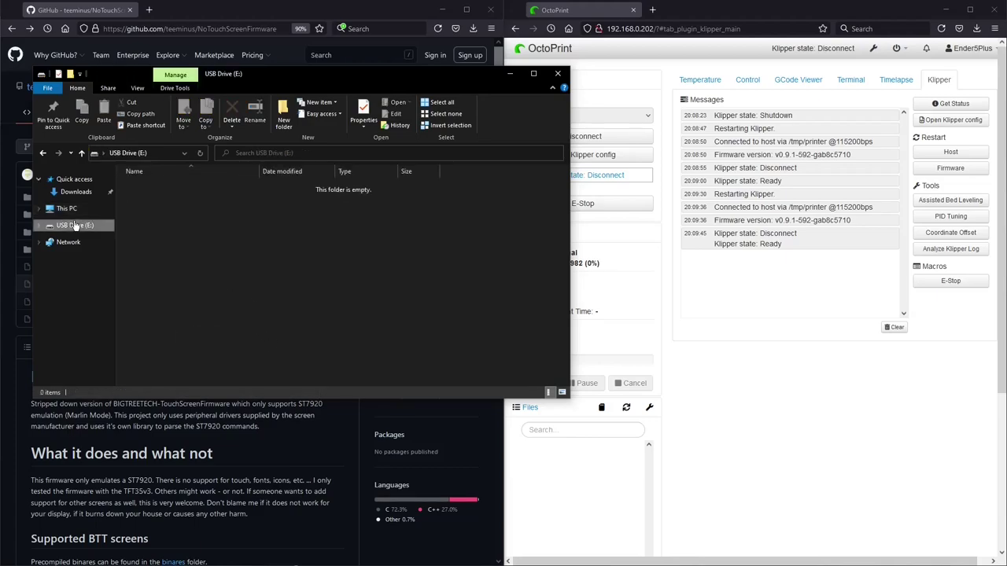
{"action": "right_click", "coordinate": [164, 203]}
{"action": "left_click", "coordinate": [193, 289]}
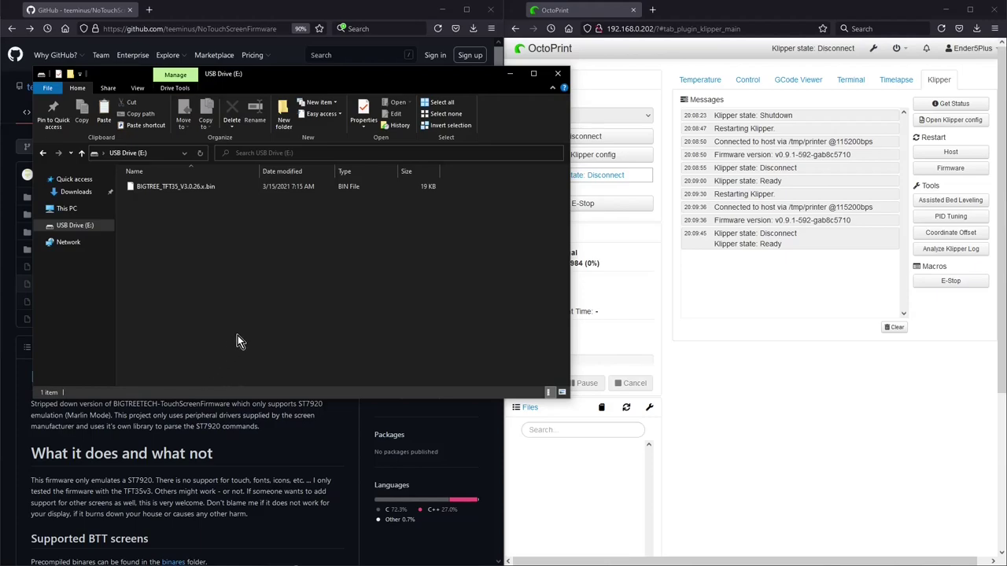
{"action": "left_click", "coordinate": [174, 87]}
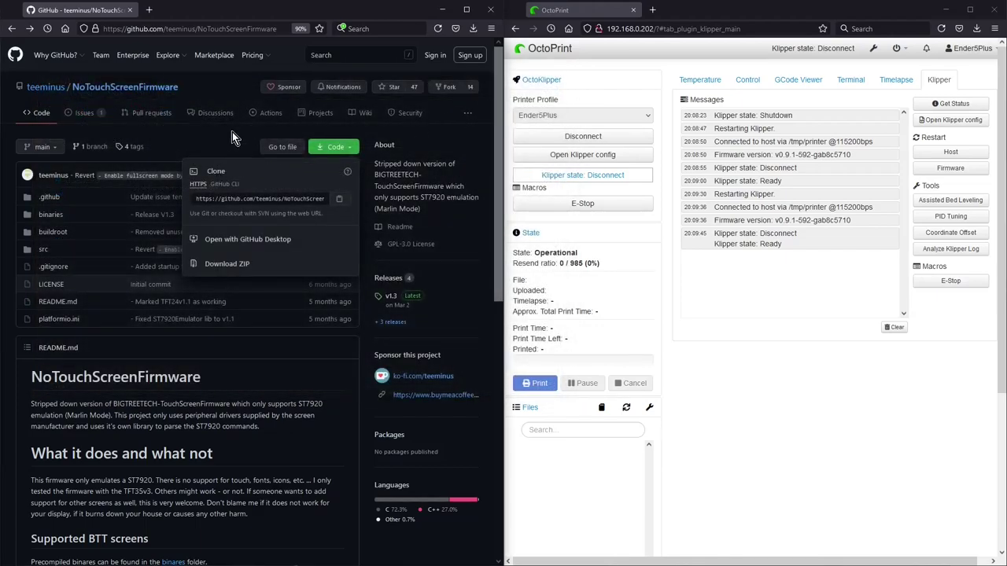
Step: Copy the SKR Mini E3 v2.0 example from the wiki's 'Klipper display configuration' page
{"action": "left_click", "coordinate": [218, 134]}
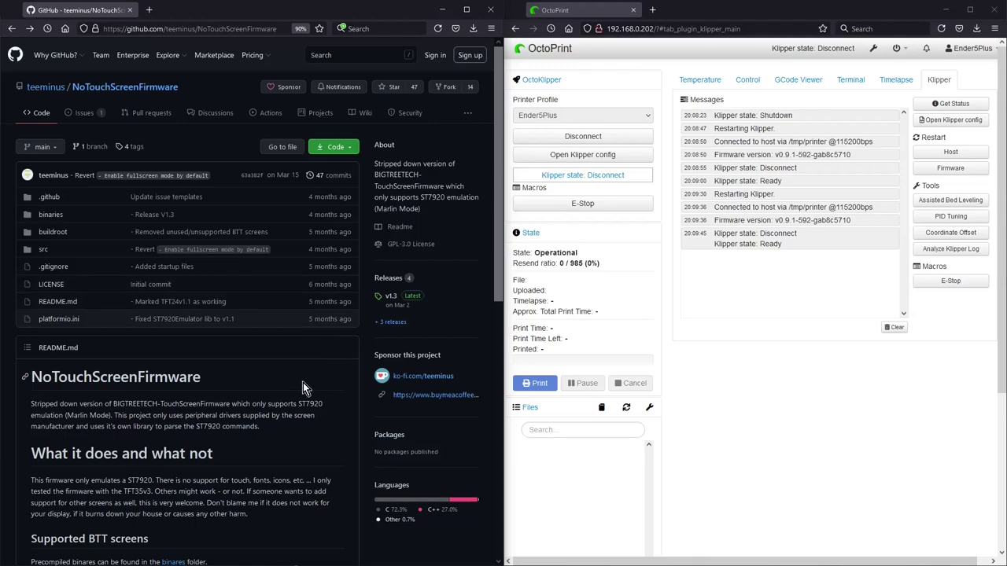
{"action": "left_click", "coordinate": [363, 114]}
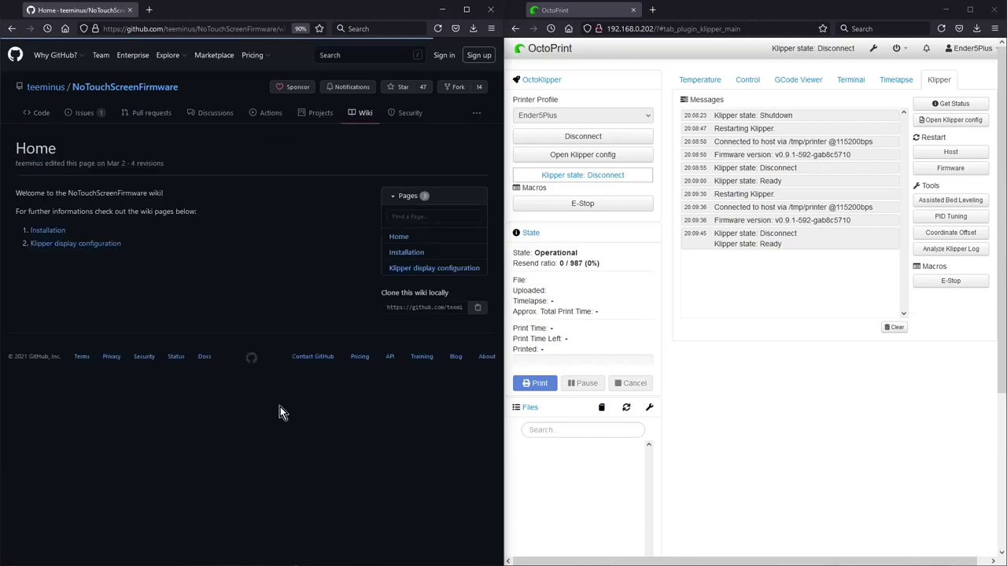
{"action": "left_click", "coordinate": [92, 250]}
{"action": "scroll", "coordinate": [131, 263], "scroll_direction": "down", "scroll_amount": 10}
{"action": "scroll", "coordinate": [126, 259], "scroll_direction": "down", "scroll_amount": 20}
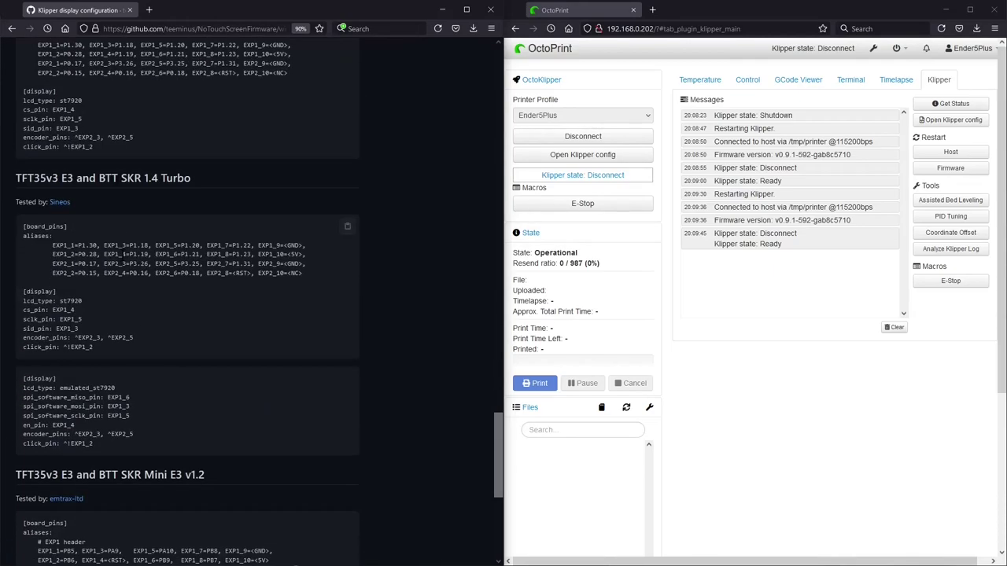
{"action": "scroll", "coordinate": [123, 256], "scroll_direction": "down", "scroll_amount": 5}
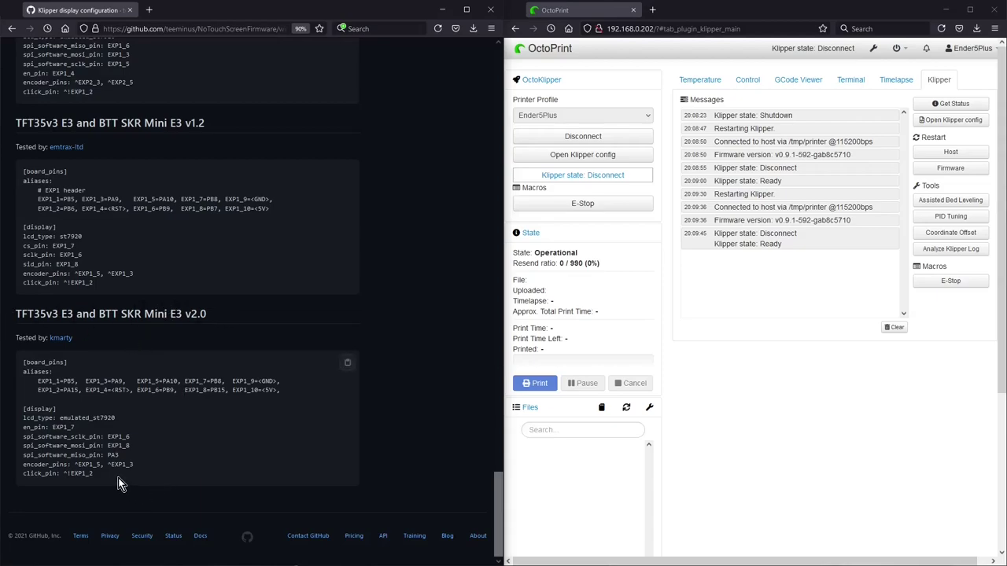
{"action": "left_click", "coordinate": [347, 362]}
Step: Swap lines 127-131's board_pins block for the pasted display config, then save and restart
{"action": "left_click", "coordinate": [953, 119]}
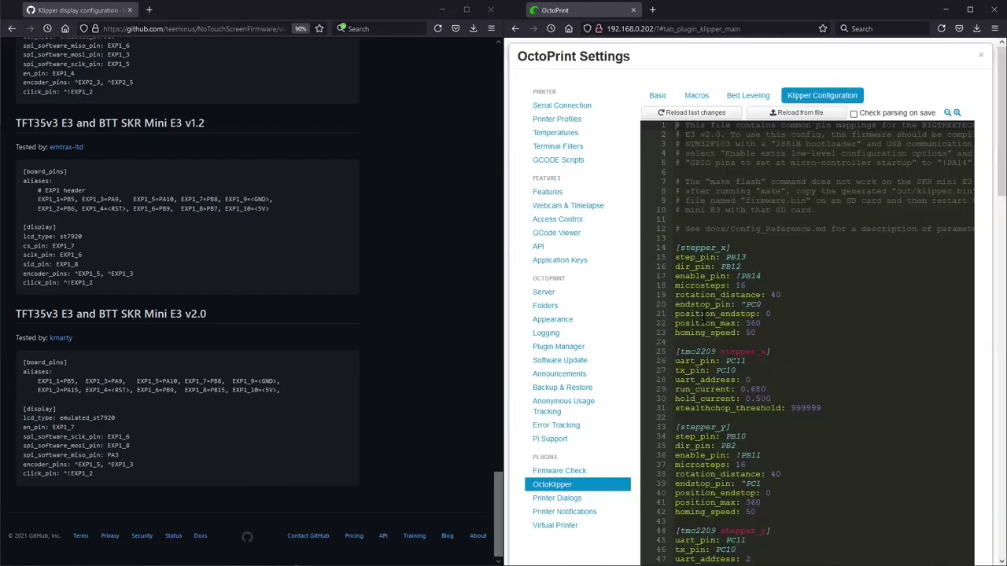
{"action": "scroll", "coordinate": [821, 273], "scroll_direction": "down", "scroll_amount": 5}
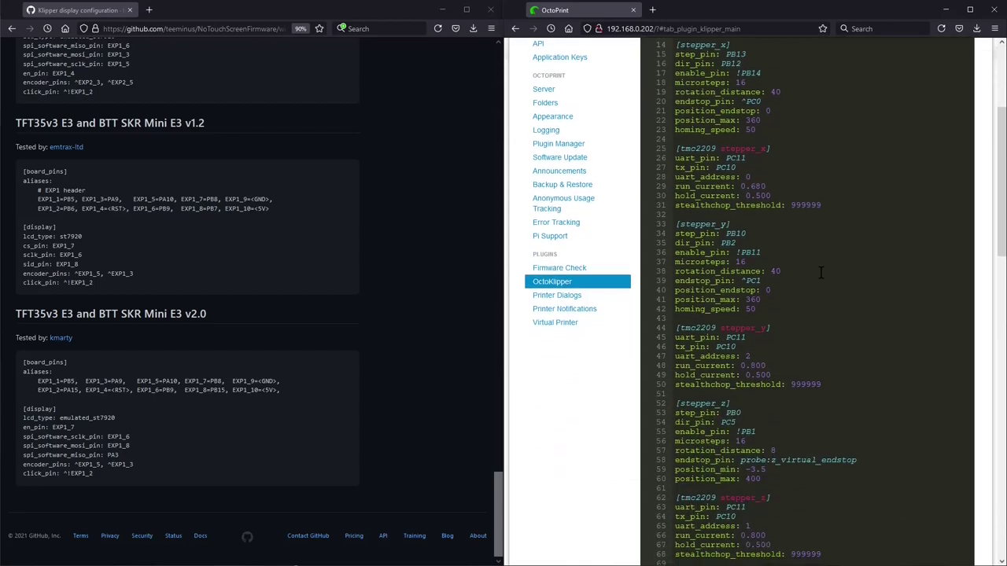
{"action": "scroll", "coordinate": [821, 273], "scroll_direction": "down", "scroll_amount": 8}
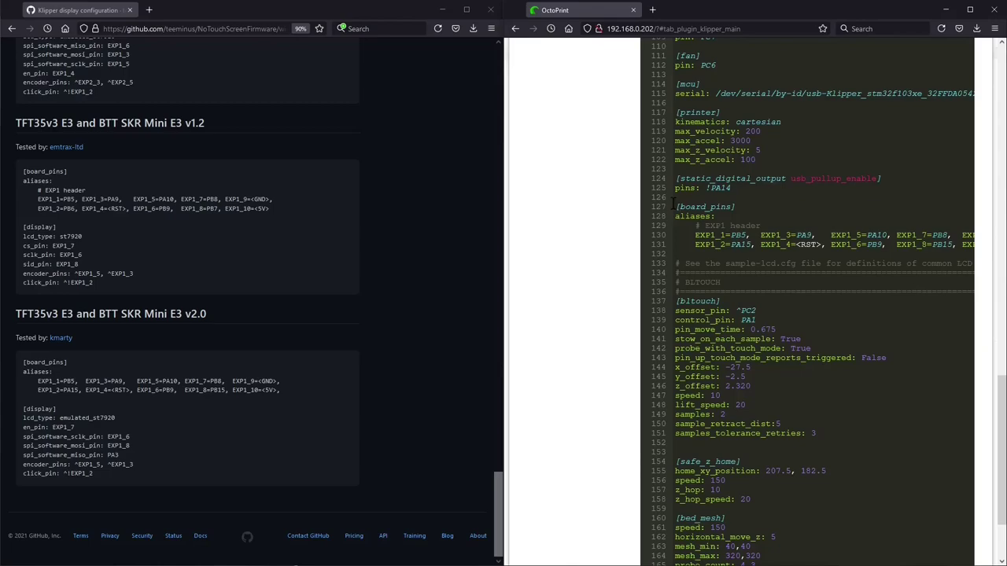
{"action": "left_click_drag", "start_coordinate": [674, 207], "coordinate": [956, 253]}
{"action": "key", "text": "Delete"}
{"action": "key", "text": "ctrl+v"}
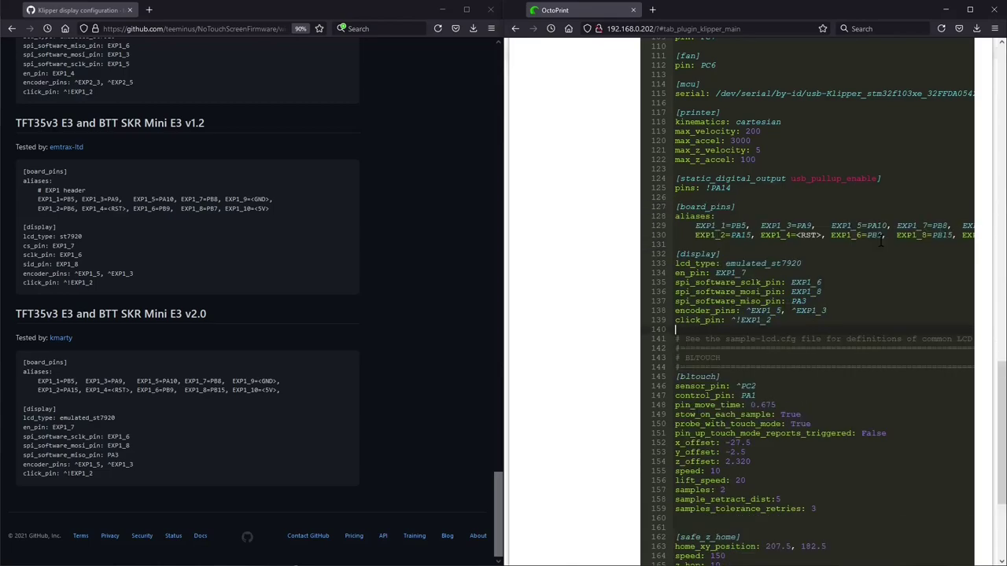
{"action": "scroll", "coordinate": [858, 281], "scroll_direction": "down", "scroll_amount": 5}
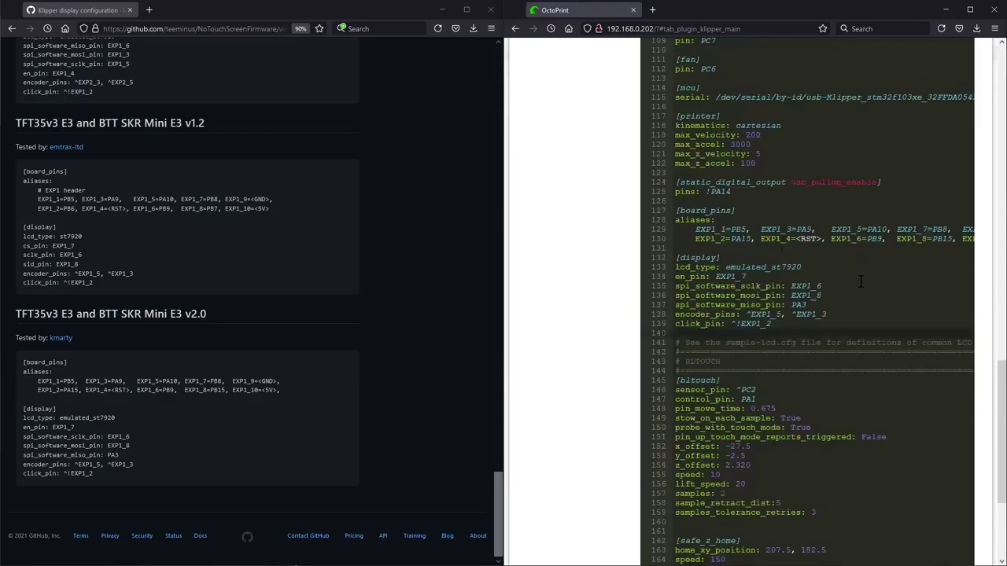
{"action": "left_click", "coordinate": [972, 549]}
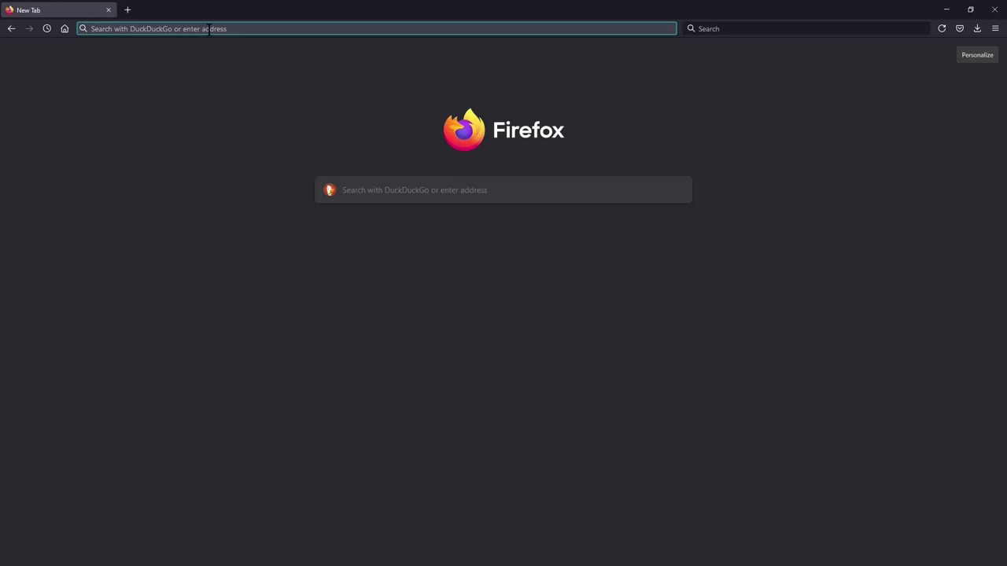
Step: Log in to OctoPrint at 192.168.0.202 using the saved username and the account password
{"action": "type", "text": "192.1"}
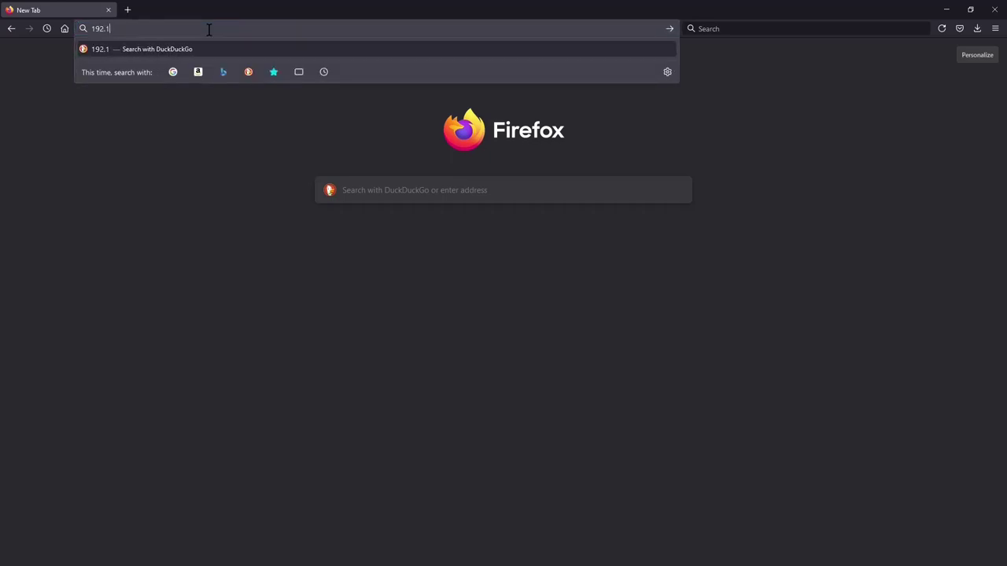
{"action": "type", "text": "68.0.202"}
{"action": "key", "text": "Return"}
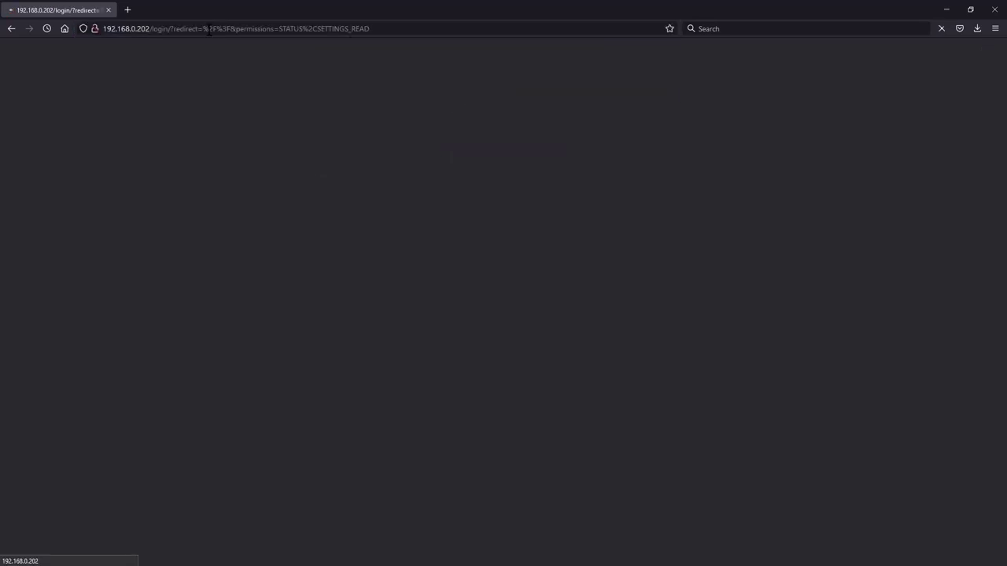
{"action": "left_click", "coordinate": [472, 123]}
{"action": "left_click", "coordinate": [473, 132]}
{"action": "type", "text": "••••"}
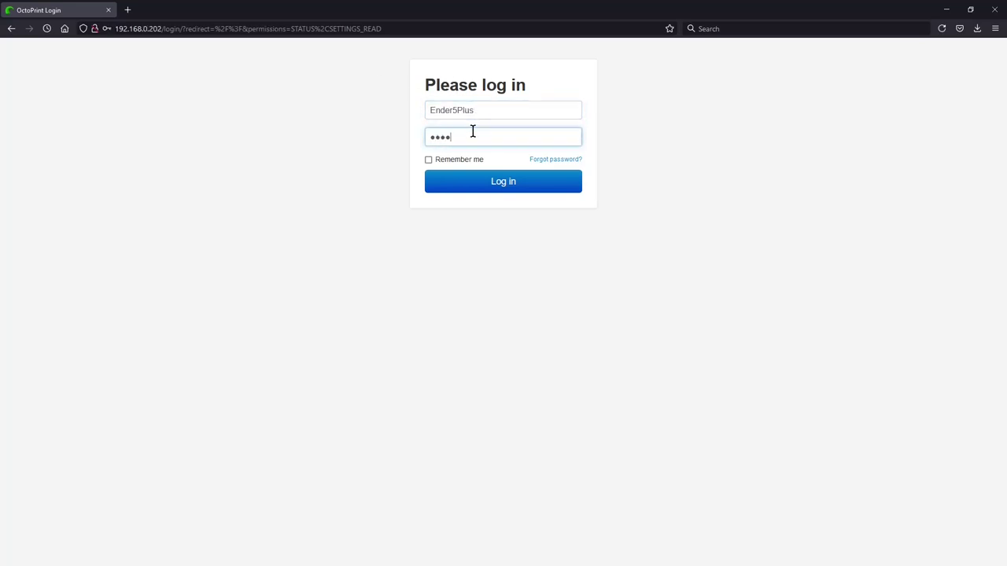
{"action": "type", "text": "•••"}
{"action": "key", "text": "Return"}
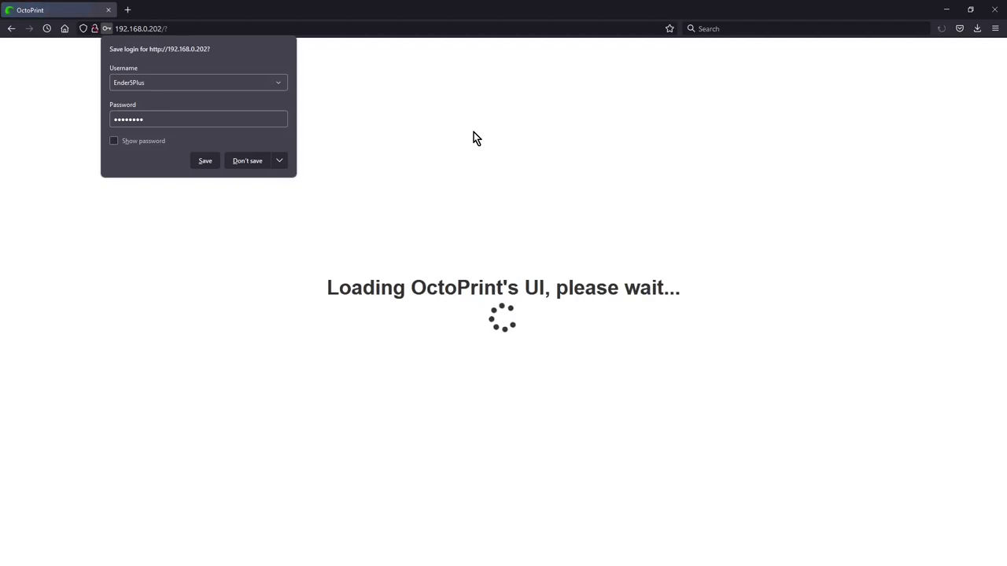
{"action": "left_click", "coordinate": [290, 230]}
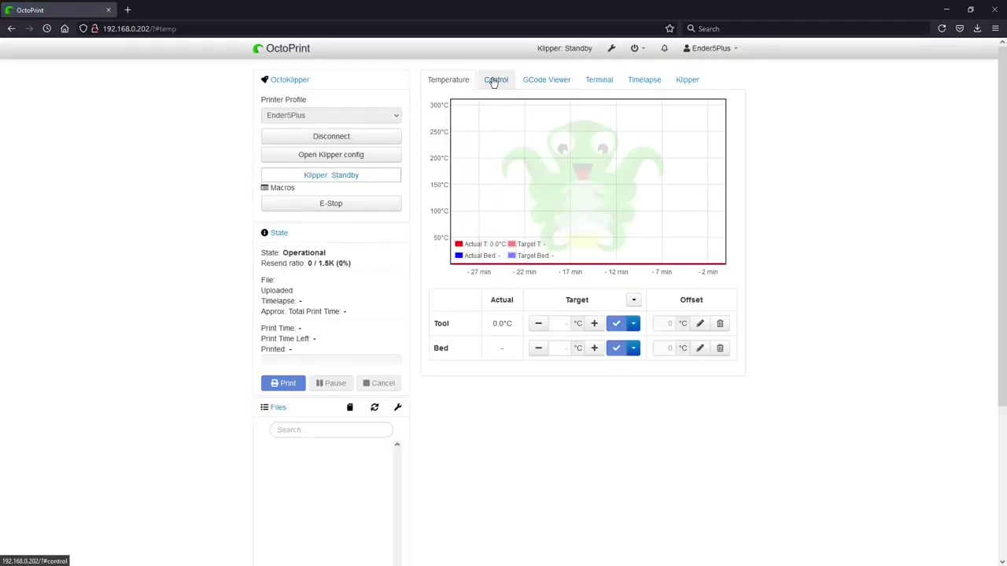
Step: Open the Klipper configuration editor and scroll to the extruder section
{"action": "left_click", "coordinate": [686, 80]}
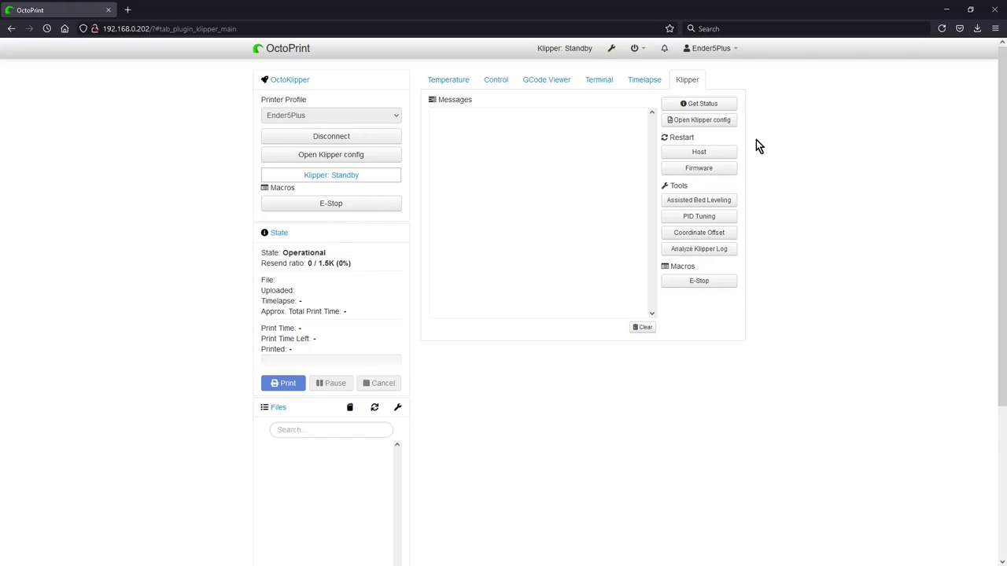
{"action": "left_click", "coordinate": [703, 124]}
{"action": "scroll", "coordinate": [542, 267], "scroll_direction": "down", "scroll_amount": 15}
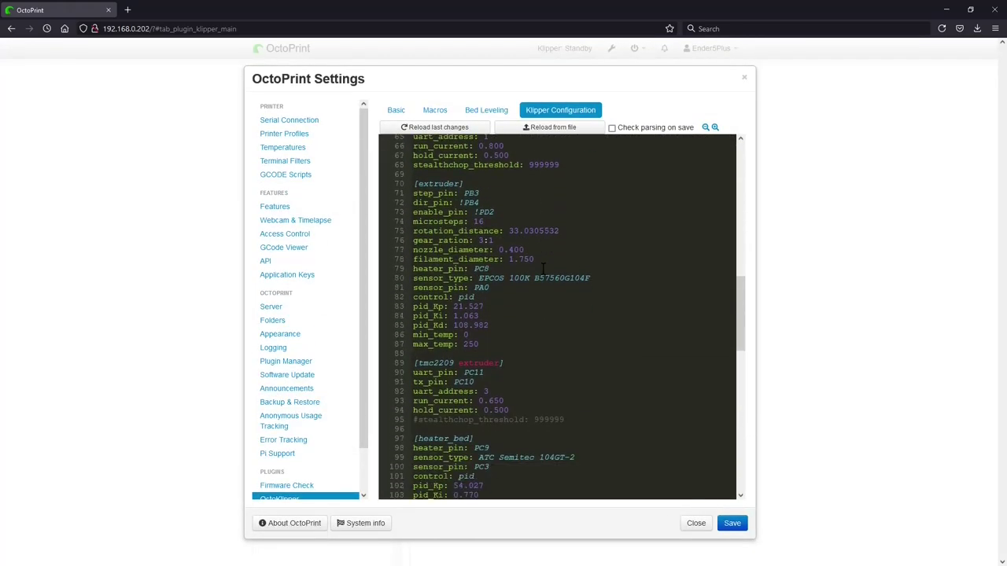
{"action": "scroll", "coordinate": [543, 269], "scroll_direction": "down", "scroll_amount": 15}
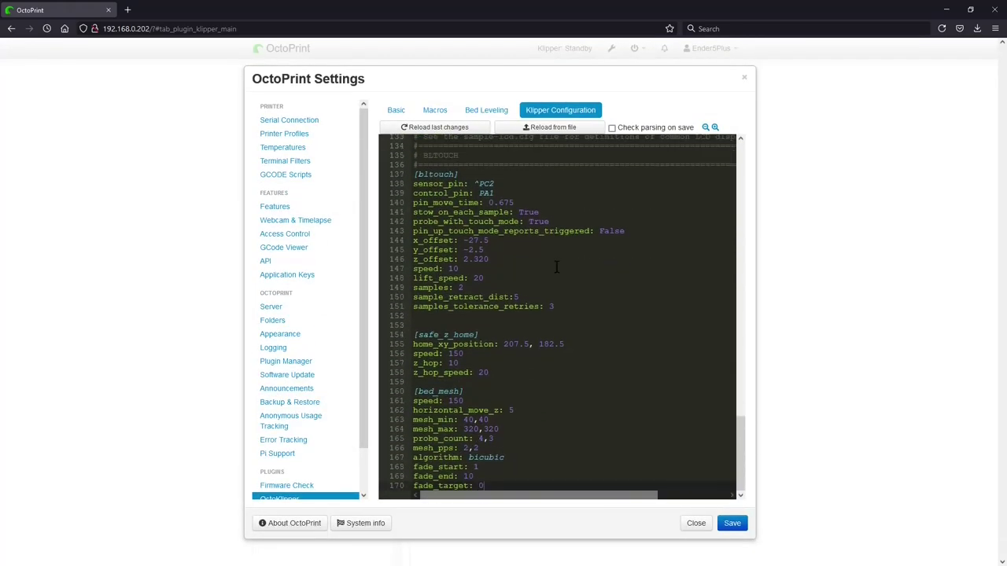
{"action": "scroll", "coordinate": [556, 268], "scroll_direction": "up", "scroll_amount": 20}
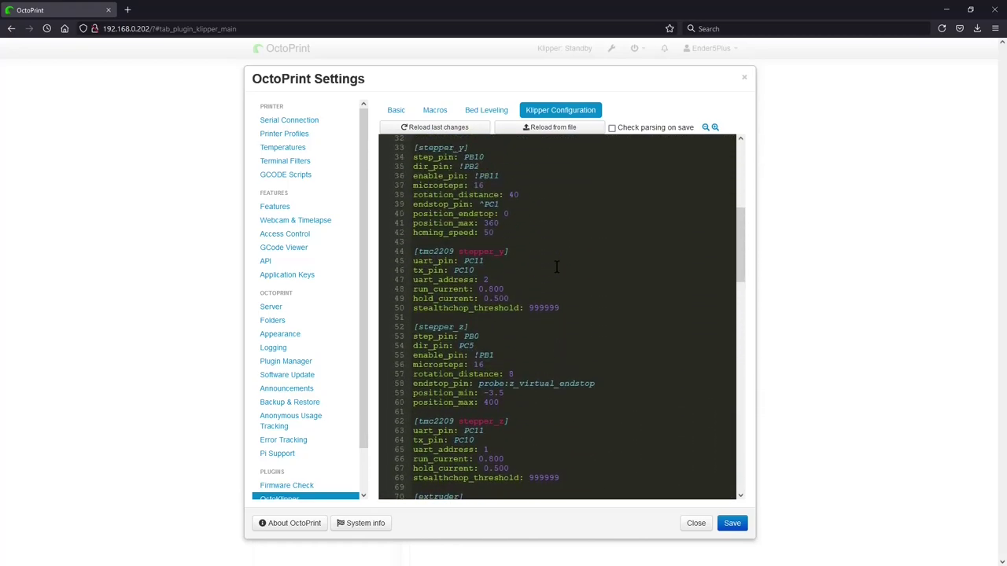
{"action": "scroll", "coordinate": [557, 268], "scroll_direction": "up", "scroll_amount": 4}
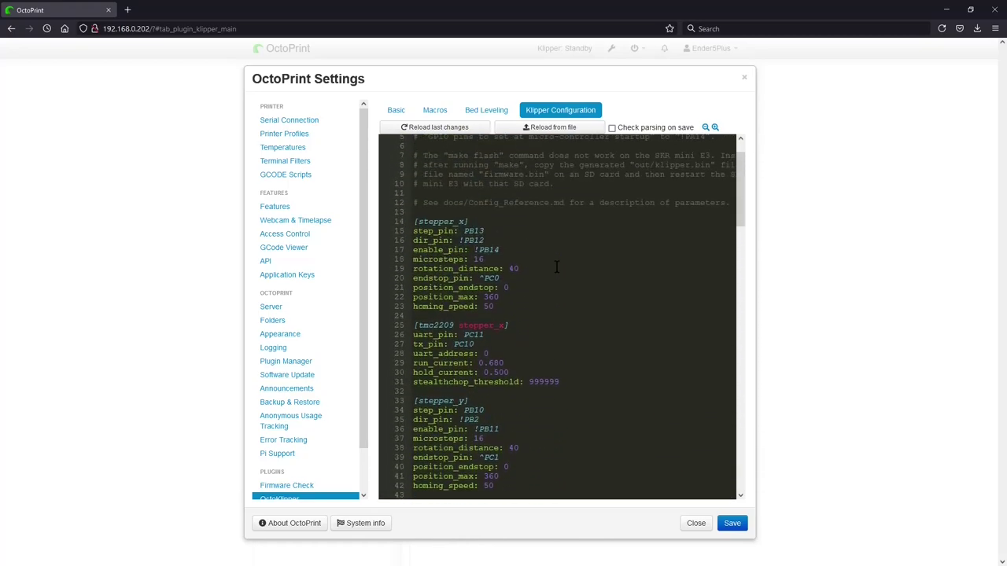
{"action": "scroll", "coordinate": [566, 269], "scroll_direction": "down", "scroll_amount": 3}
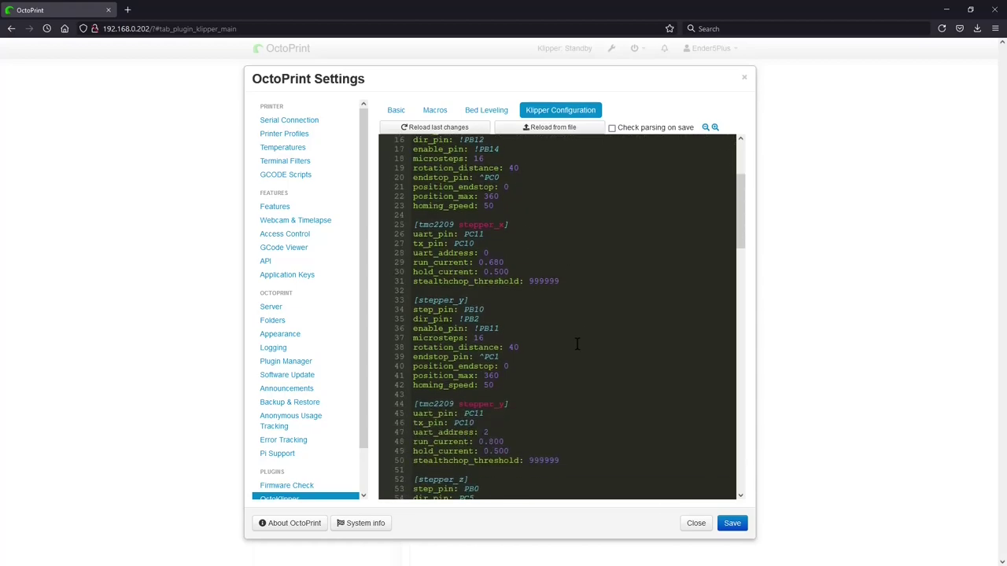
{"action": "scroll", "coordinate": [578, 338], "scroll_direction": "down", "scroll_amount": 9}
{"action": "scroll", "coordinate": [561, 341], "scroll_direction": "down", "scroll_amount": 4}
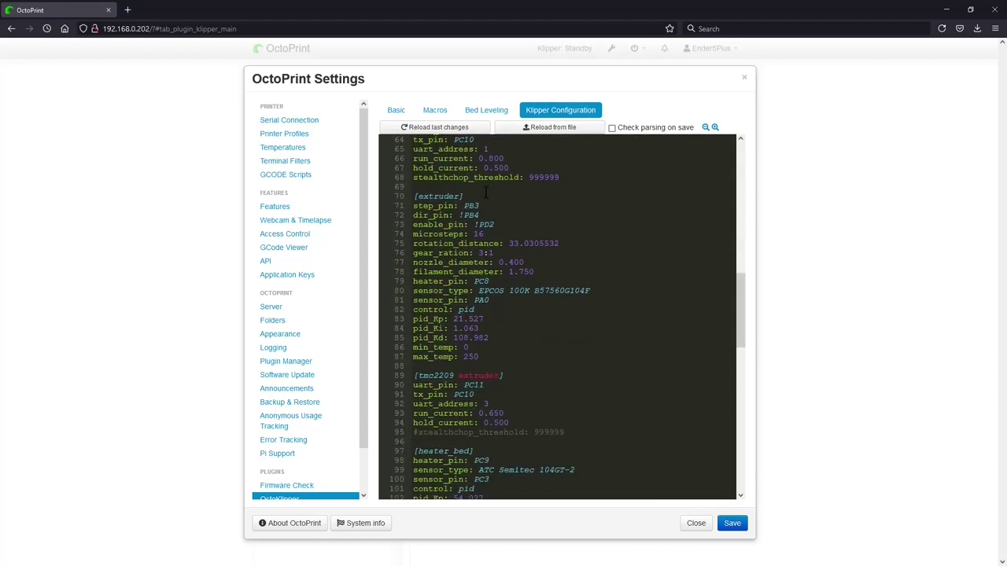
Step: Change rotation_distance on line 75 to 33.5 and save the config
{"action": "left_click", "coordinate": [560, 243]}
{"action": "key", "text": "BackSpace"}
{"action": "key", "text": "BackSpace"}
{"action": "key", "text": "BackSpace"}
{"action": "key", "text": "BackSpace"}
{"action": "key", "text": "BackSpace"}
{"action": "key", "text": "BackSpace"}
{"action": "key", "text": "BackSpace"}
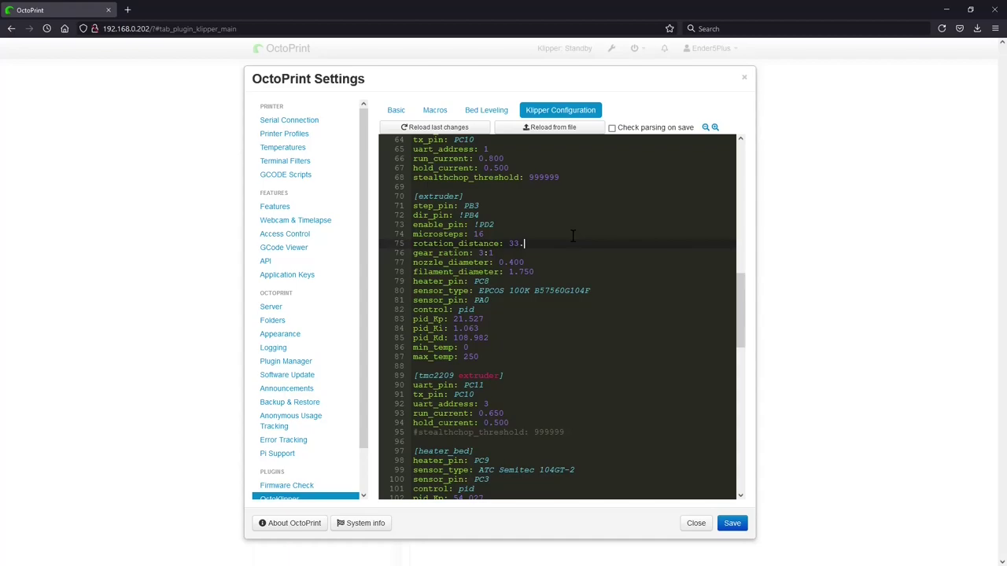
{"action": "type", "text": "5"}
{"action": "left_click", "coordinate": [731, 523]}
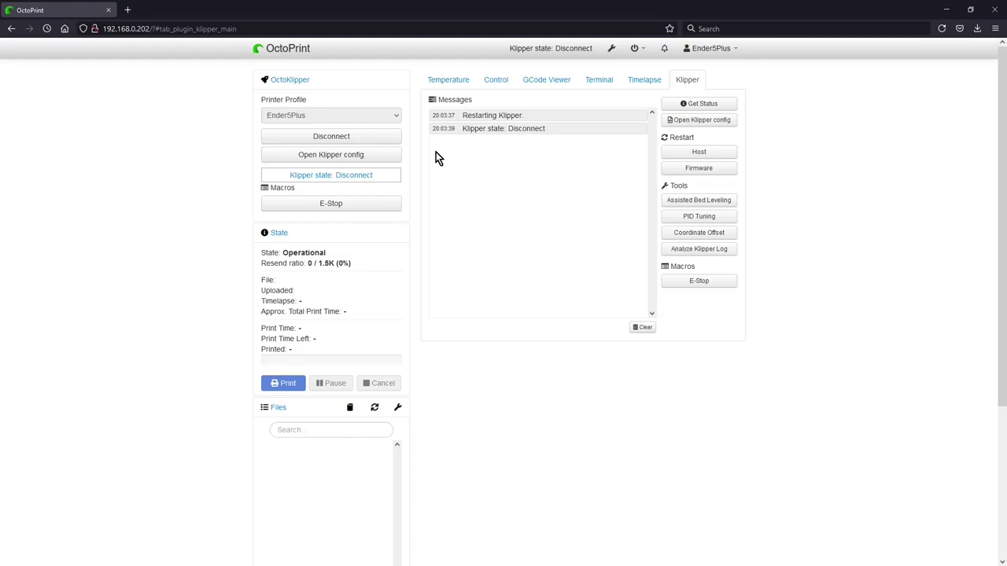
Step: Re-save the Klipper printer.cfg unchanged so Klipper restarts and reports Ready
{"action": "left_click", "coordinate": [699, 121]}
{"action": "scroll", "coordinate": [516, 329], "scroll_direction": "down", "scroll_amount": 20}
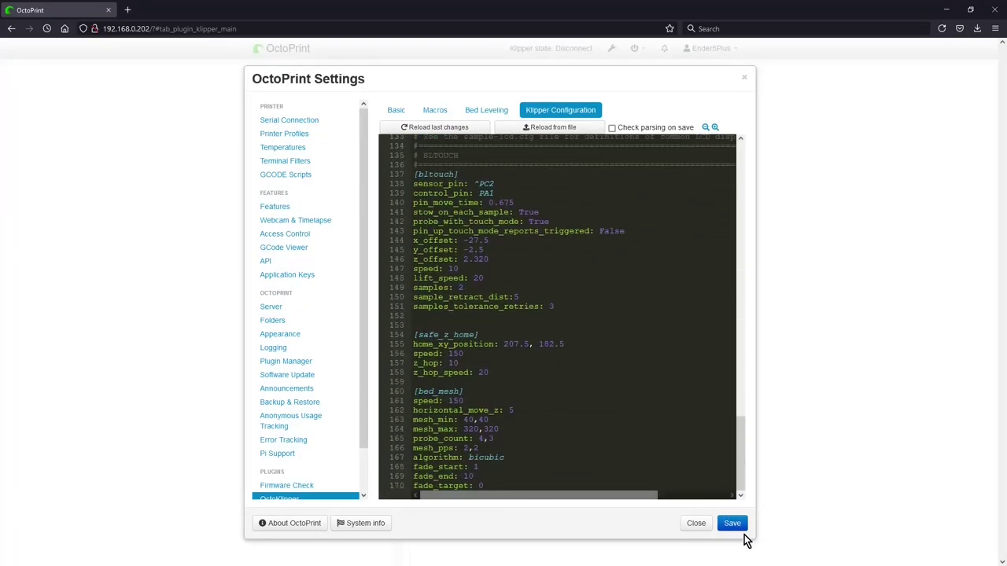
{"action": "left_click", "coordinate": [740, 530]}
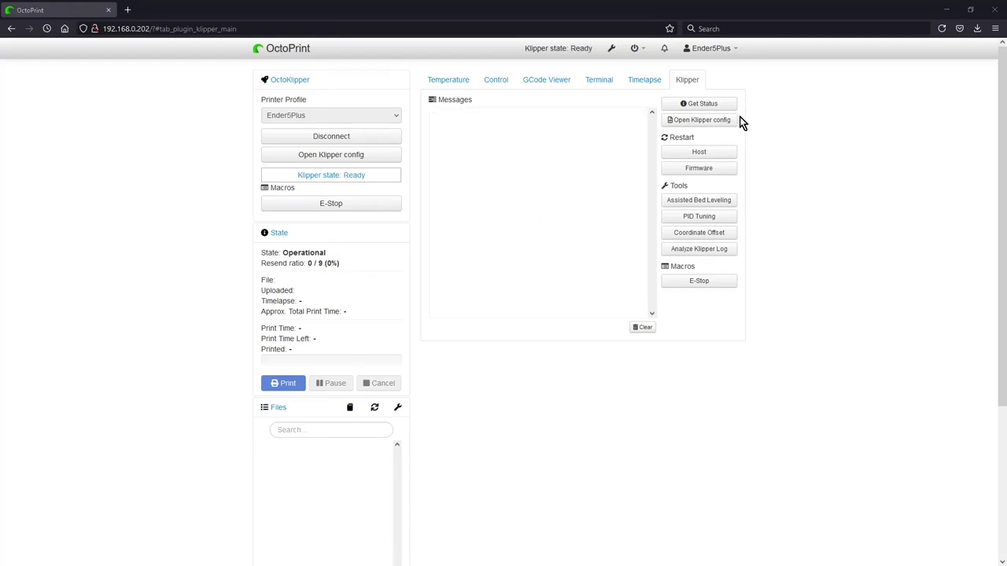
Step: Save the Klipper configuration file again without changes
{"action": "left_click", "coordinate": [700, 124]}
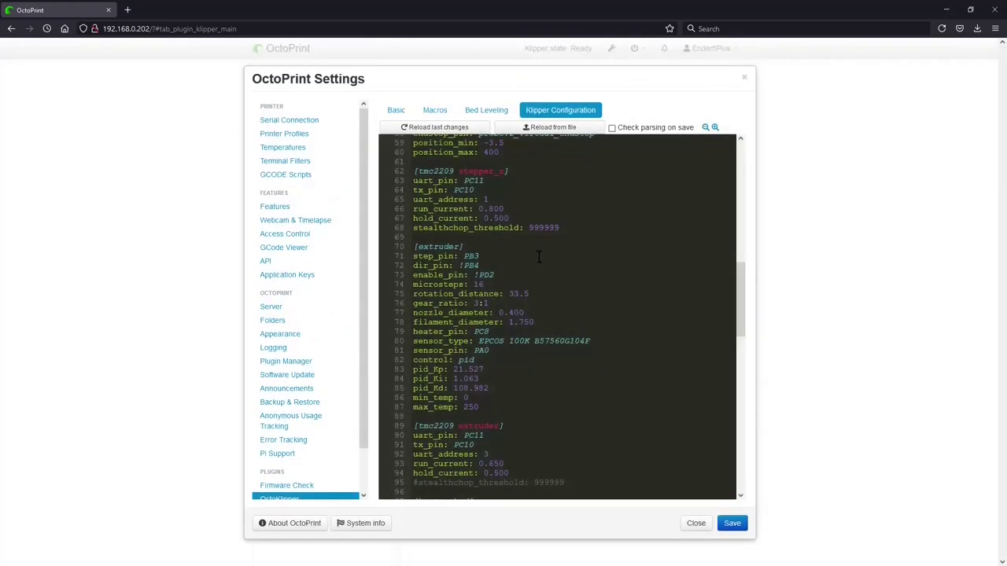
{"action": "scroll", "coordinate": [586, 380], "scroll_direction": "down", "scroll_amount": 10}
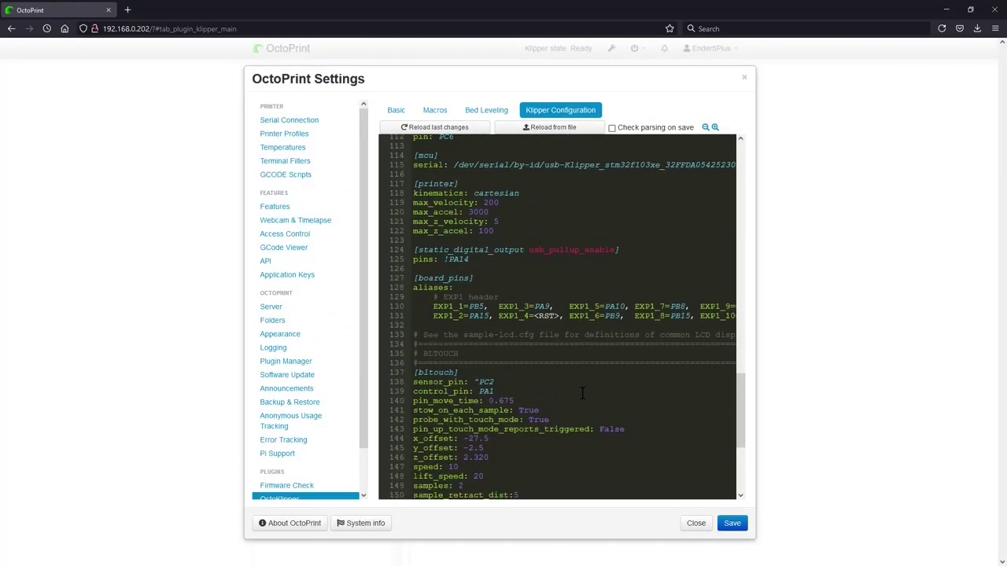
{"action": "scroll", "coordinate": [582, 395], "scroll_direction": "up", "scroll_amount": 18}
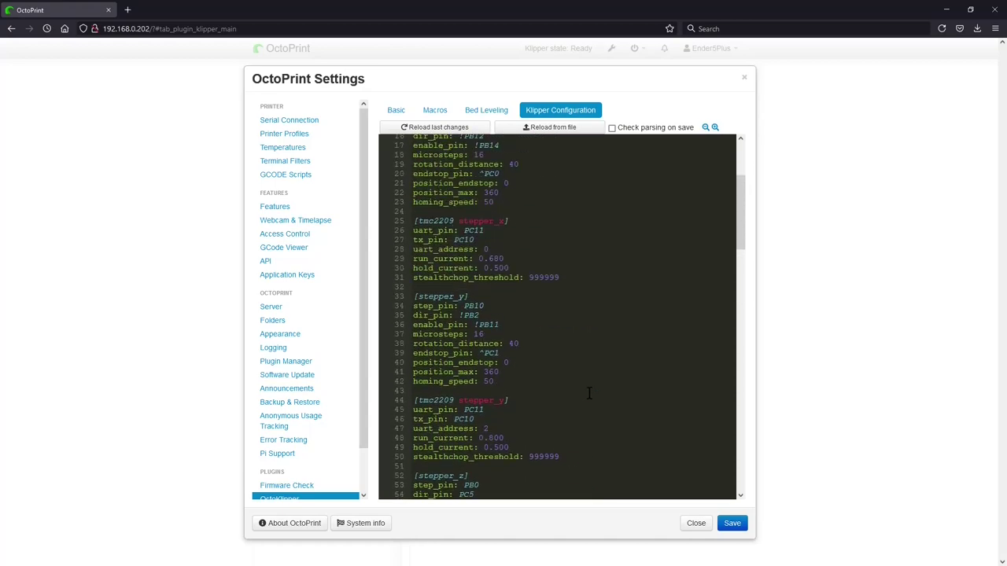
{"action": "left_click", "coordinate": [733, 525]}
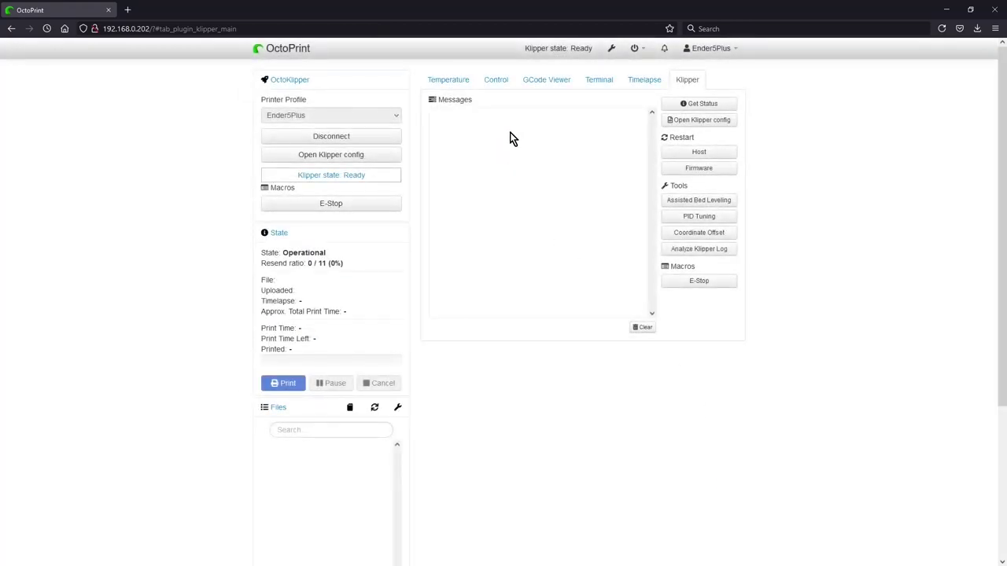
Step: Home the X and Y axes, emergency-stop the printer, and check the Klipper status page
{"action": "left_click", "coordinate": [498, 82]}
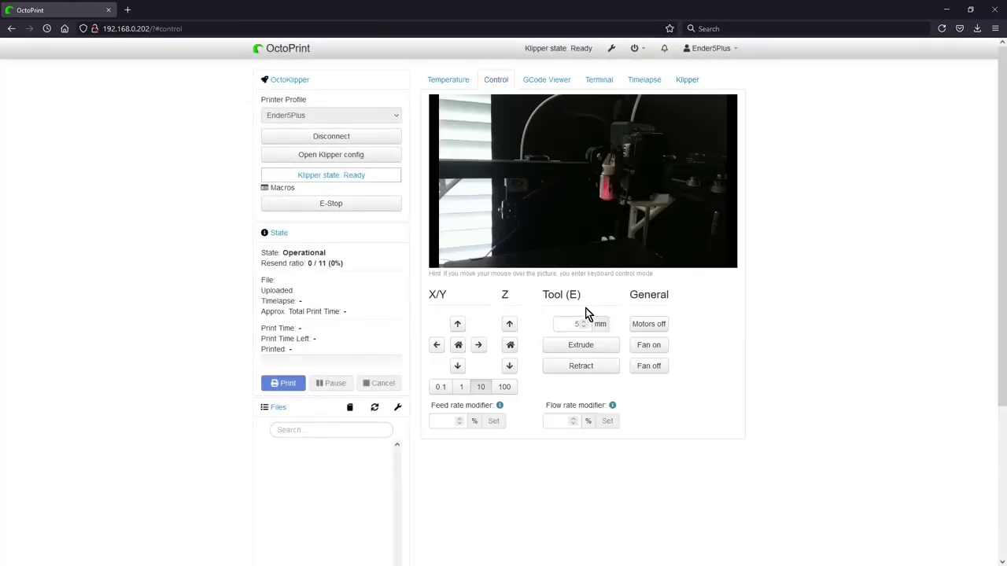
{"action": "left_click", "coordinate": [457, 346]}
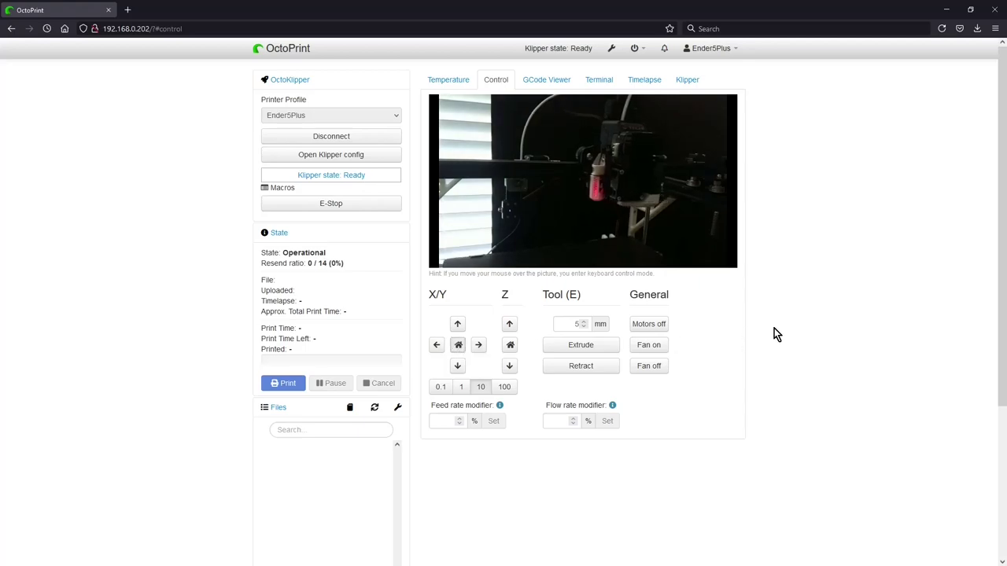
{"action": "left_click", "coordinate": [327, 204]}
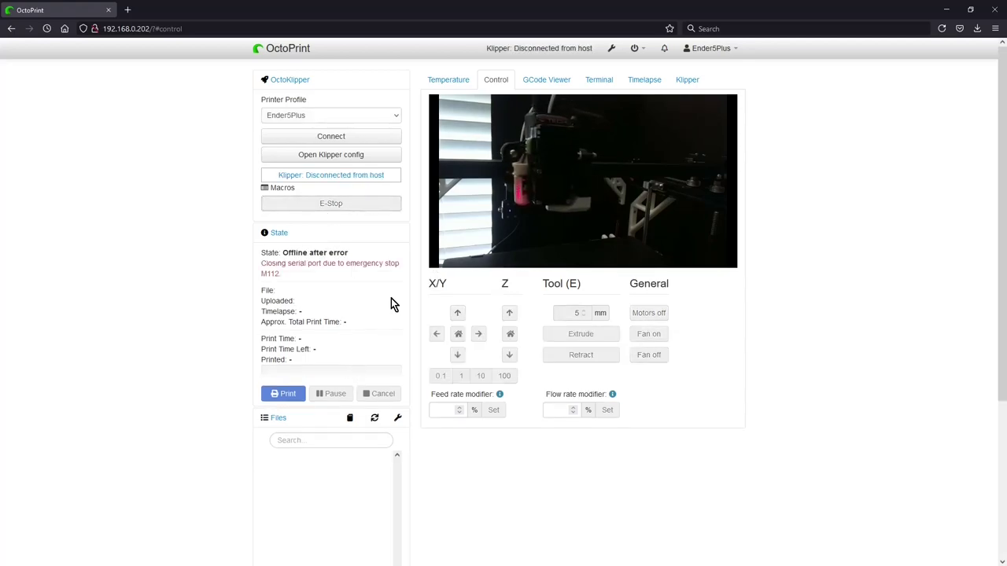
{"action": "left_click", "coordinate": [688, 80]}
Step: Change the stepper_x dir_pin in printer.cfg, save it, and restart the firmware
{"action": "left_click", "coordinate": [708, 121]}
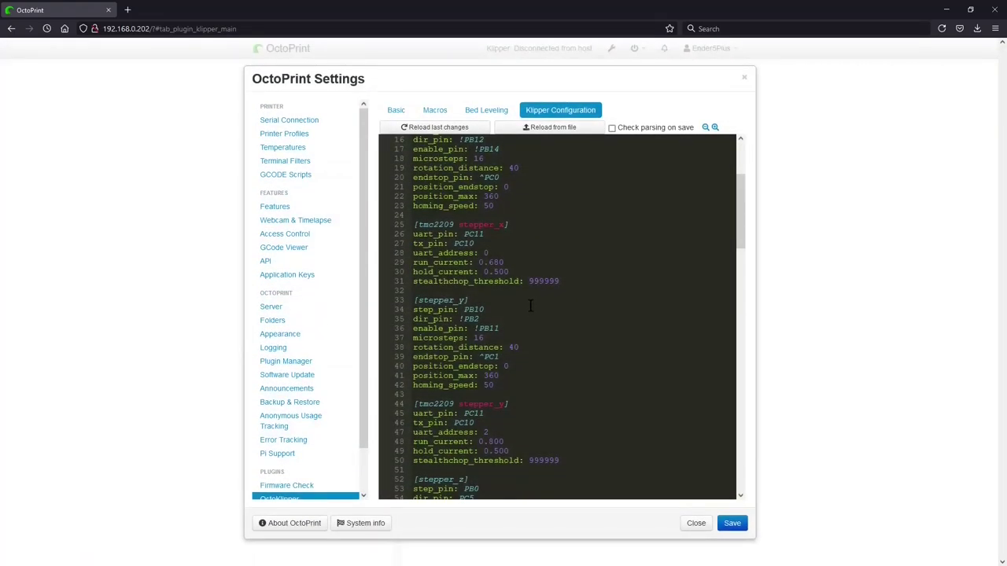
{"action": "scroll", "coordinate": [530, 306], "scroll_direction": "up", "scroll_amount": 3}
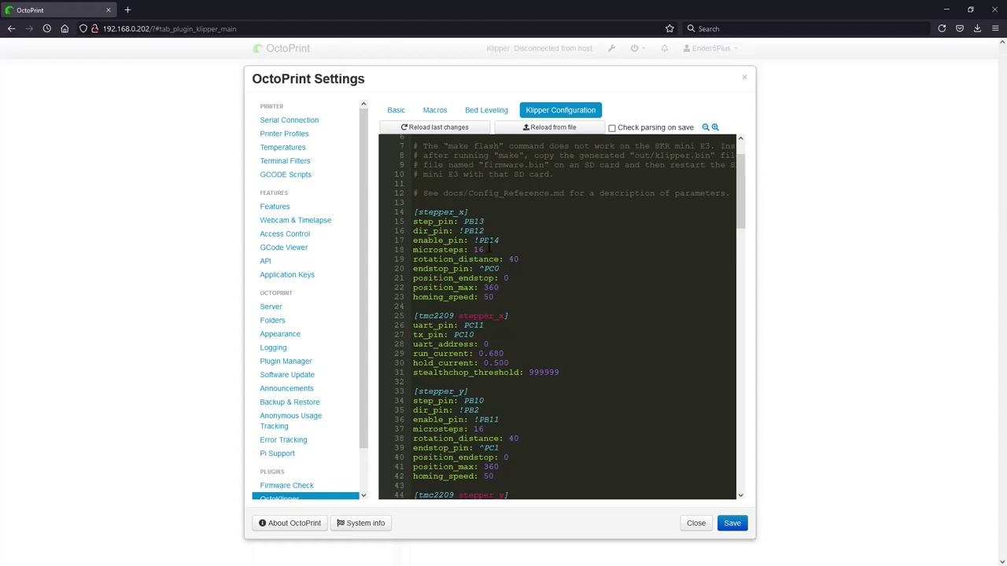
{"action": "left_click", "coordinate": [463, 231]}
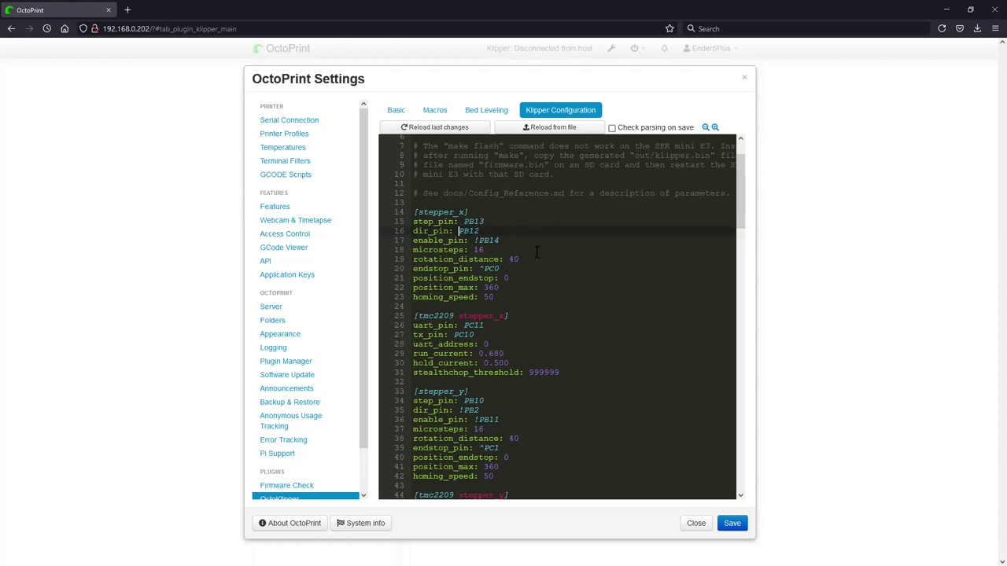
{"action": "scroll", "coordinate": [530, 293], "scroll_direction": "down", "scroll_amount": 5}
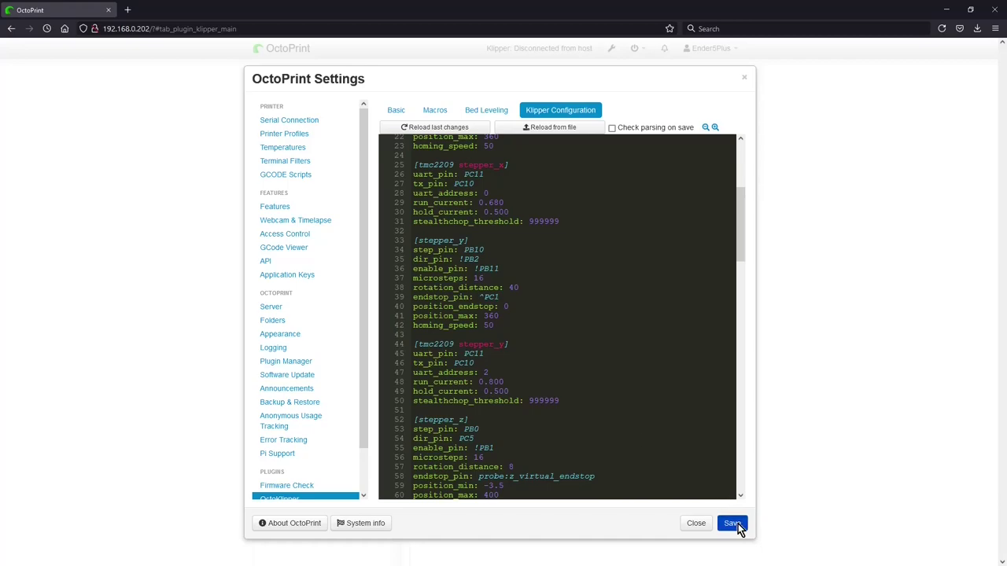
{"action": "left_click", "coordinate": [734, 523]}
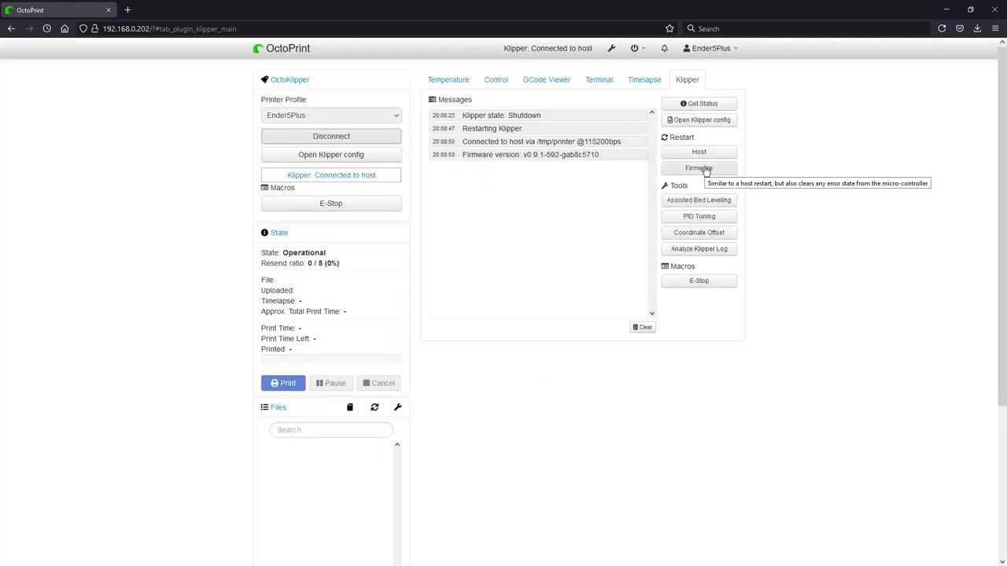
{"action": "left_click", "coordinate": [699, 168]}
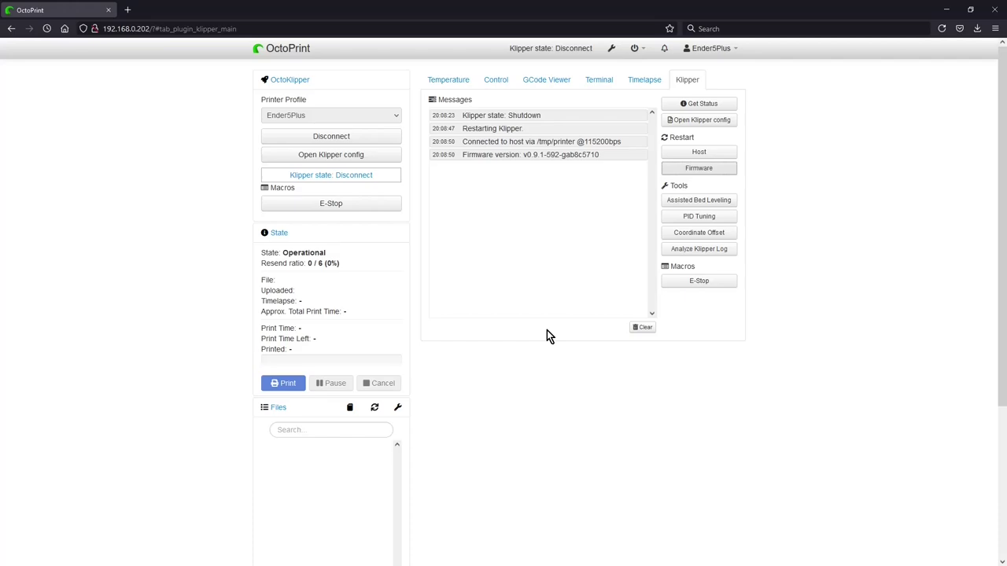
Step: Retry homing X and Y, then emergency-stop the printer
{"action": "left_click", "coordinate": [496, 80]}
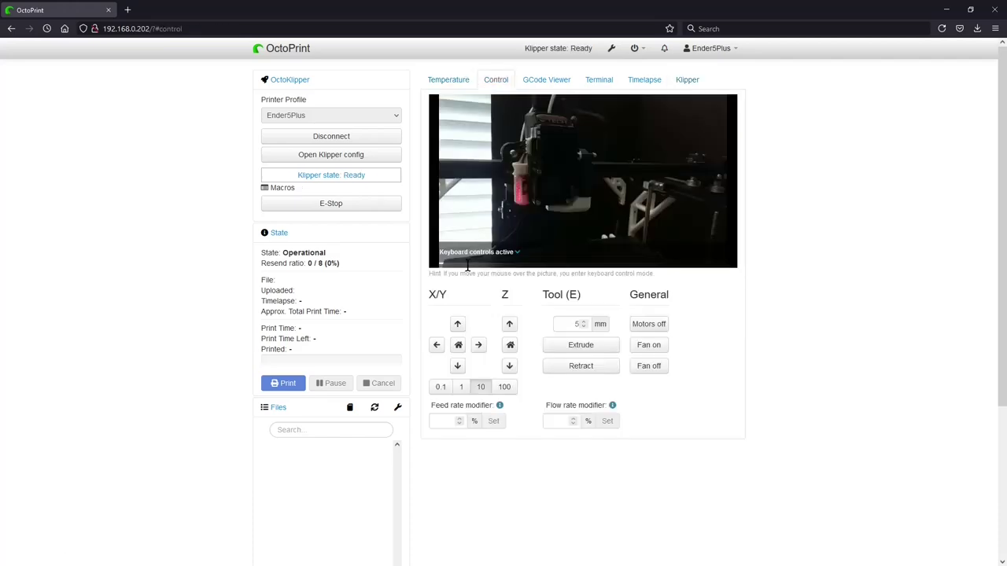
{"action": "left_click", "coordinate": [458, 344]}
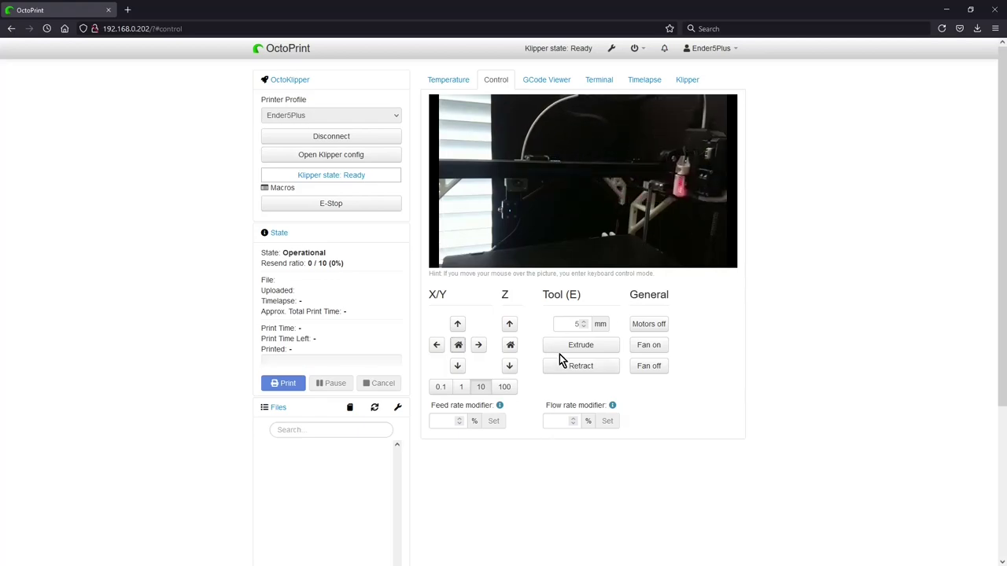
{"action": "left_click", "coordinate": [356, 205]}
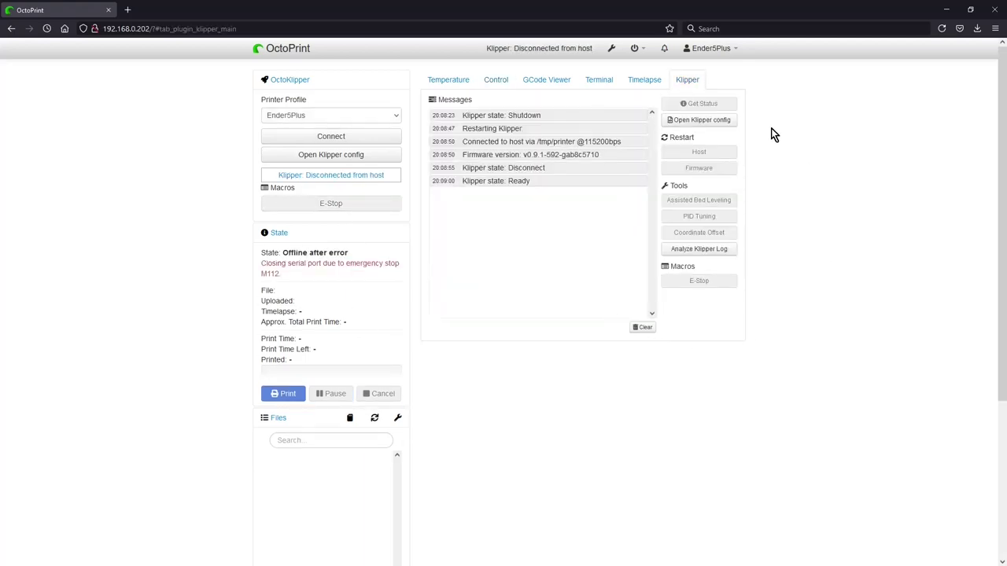
Step: Change stepper_y's dir_pin from !PB2 to PB2 and save printer.cfg
{"action": "left_click", "coordinate": [722, 120]}
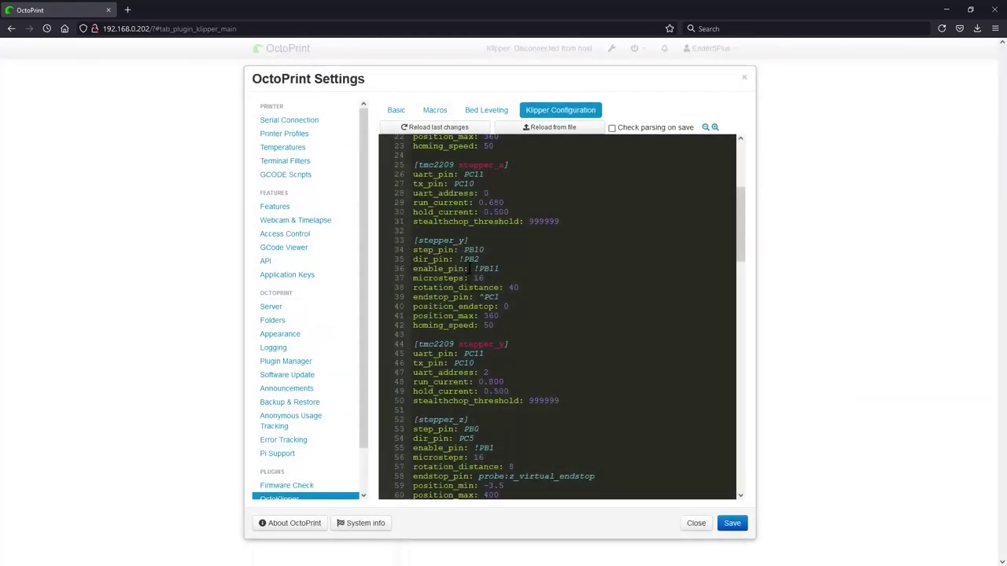
{"action": "left_click", "coordinate": [463, 258]}
{"action": "key", "text": "BackSpace"}
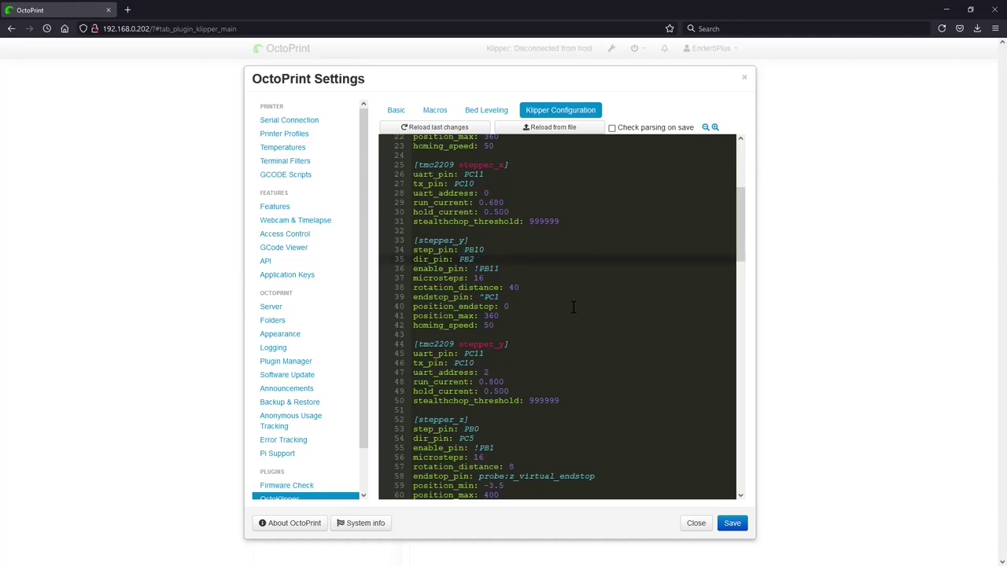
{"action": "left_click", "coordinate": [460, 543]}
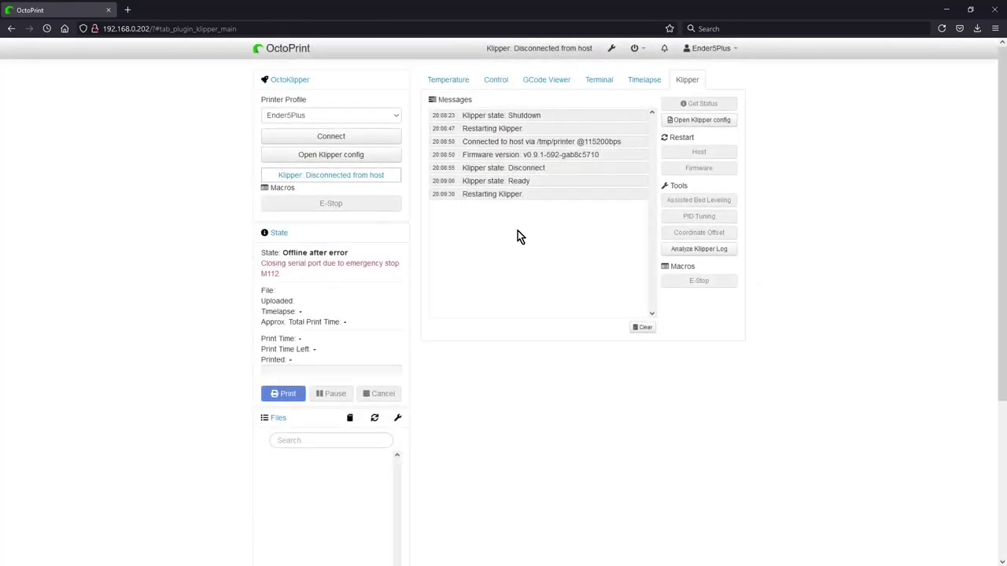
Step: Reconnect the printer and restart the firmware so Klipper returns to Ready
{"action": "left_click", "coordinate": [359, 138]}
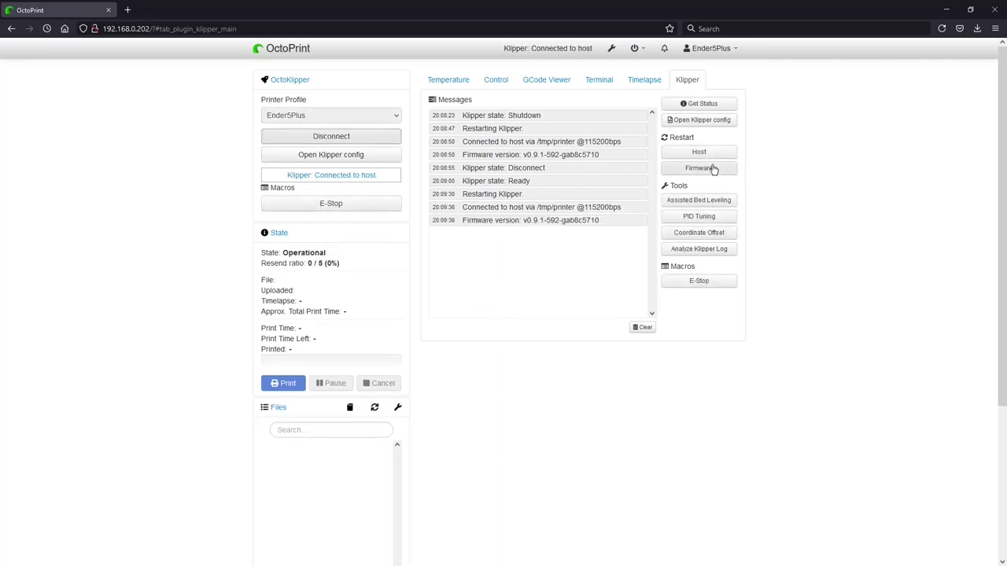
{"action": "left_click", "coordinate": [714, 169]}
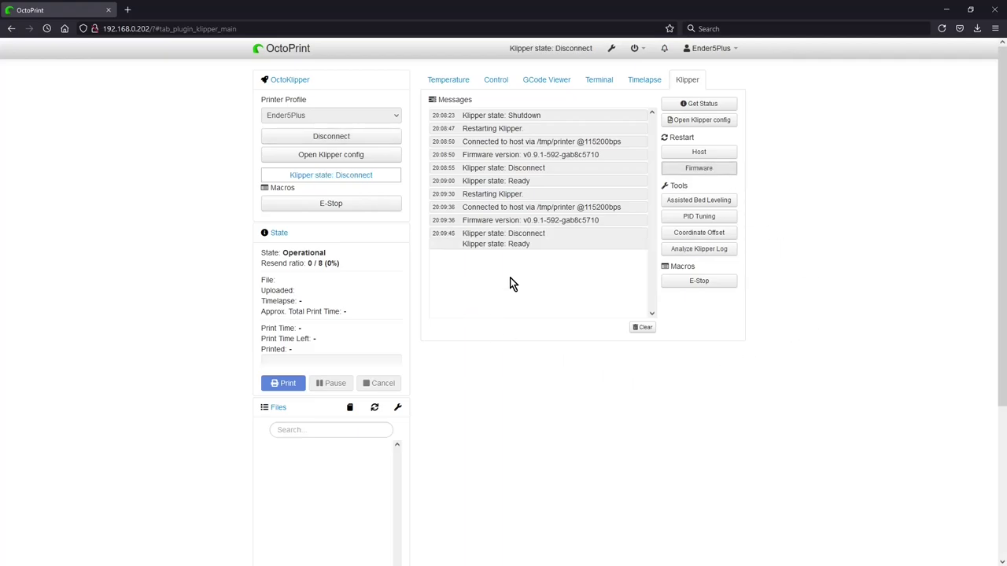
{"action": "left_click", "coordinate": [505, 81]}
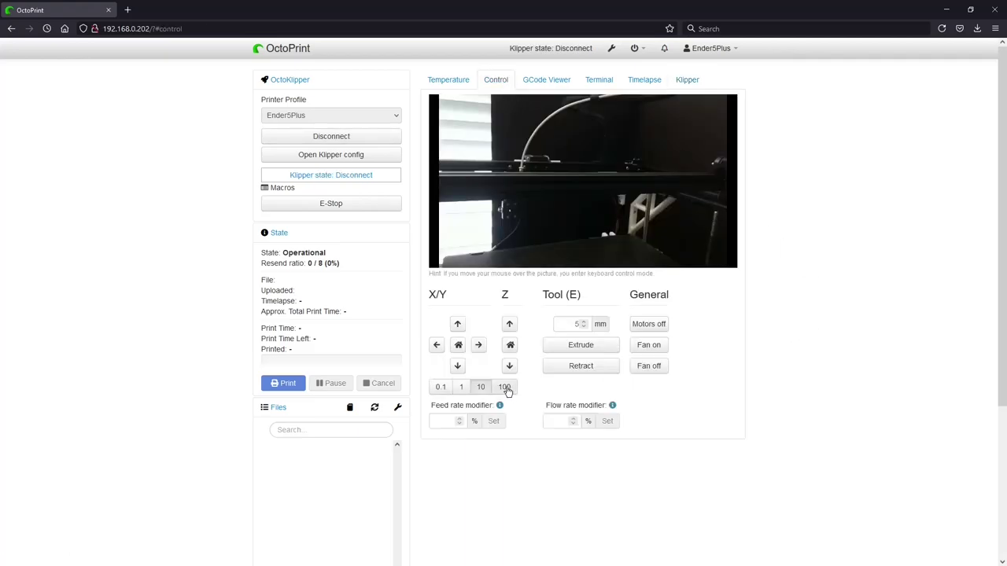
Step: Home X and Y and confirm on the webcam that the head reaches its home corner
{"action": "left_click", "coordinate": [458, 345]}
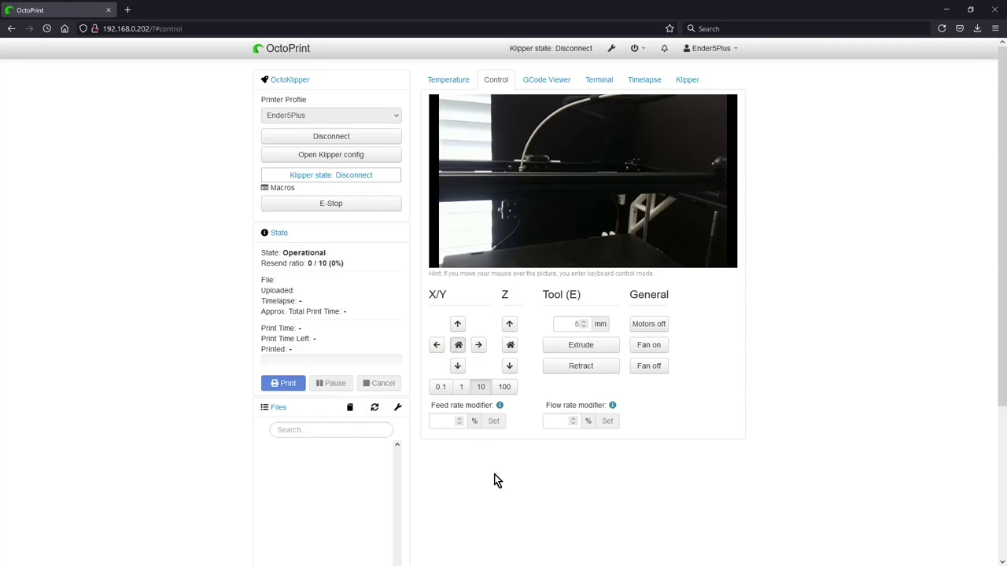
{"action": "mouse_move", "coordinate": [663, 195]}
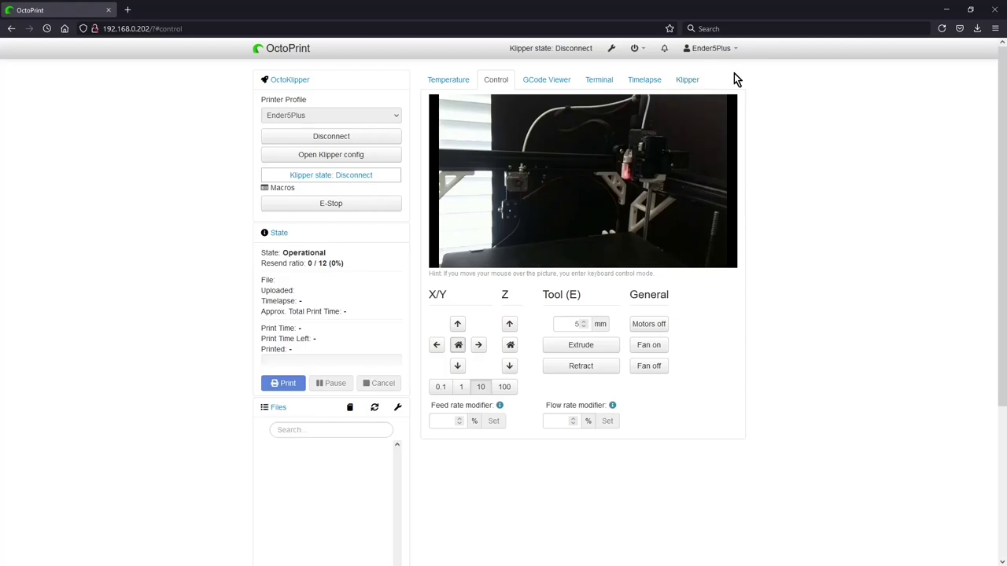
{"action": "mouse_move", "coordinate": [682, 234]}
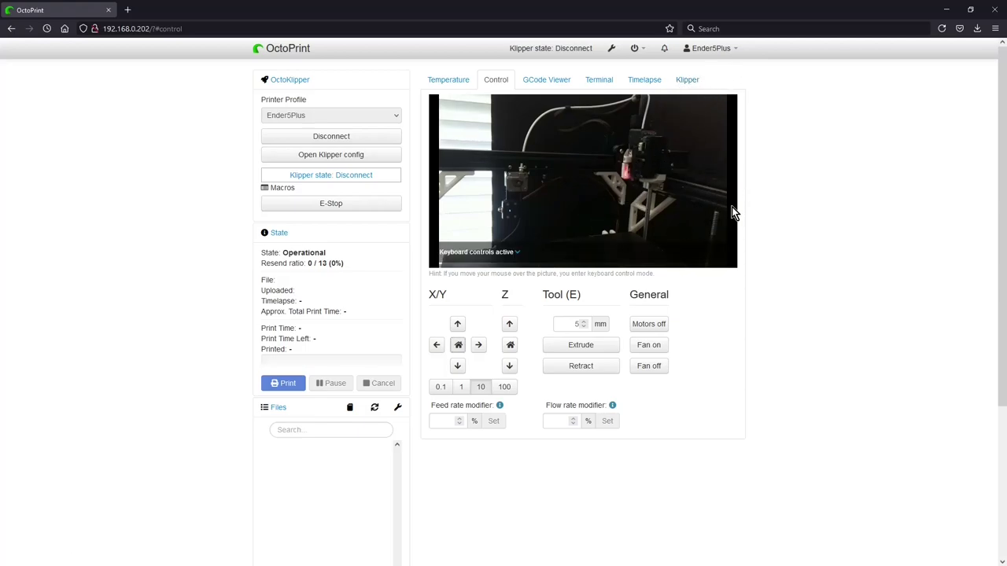